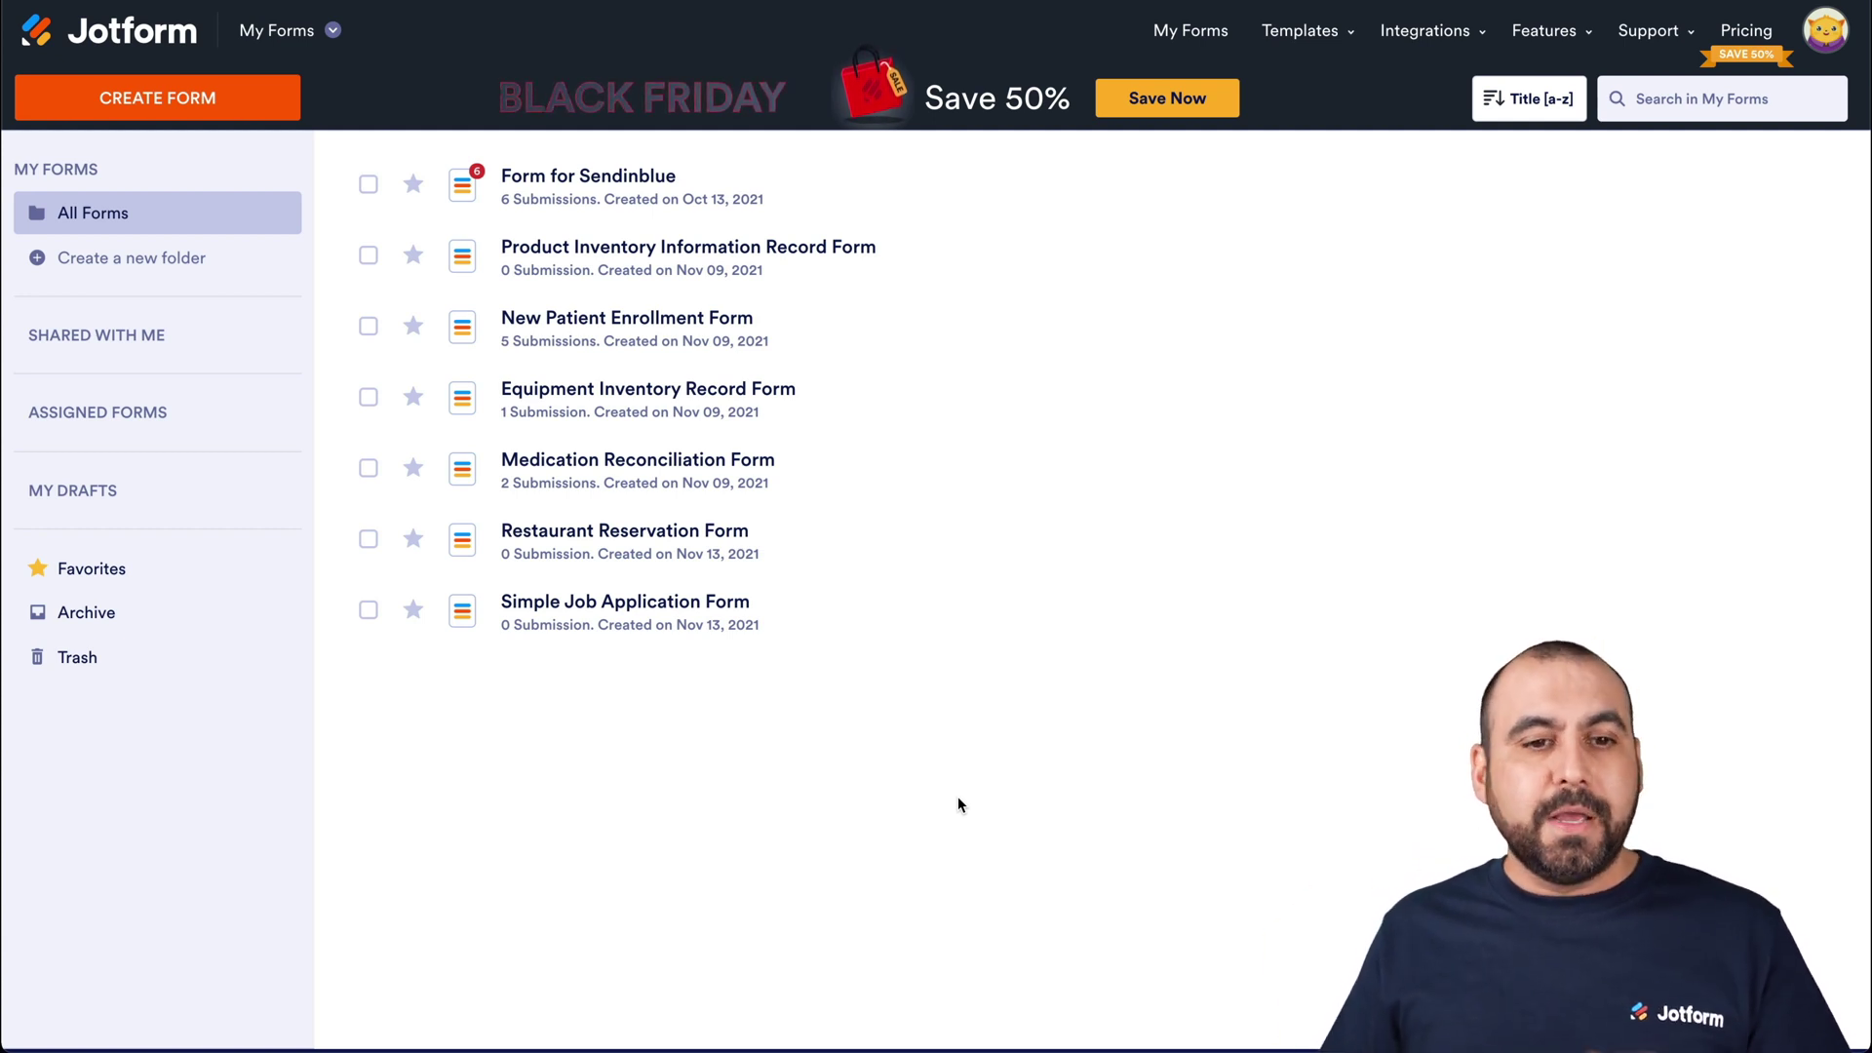
- Start a new form from a template and search the template gallery for 'medical'
left_click(205, 113)
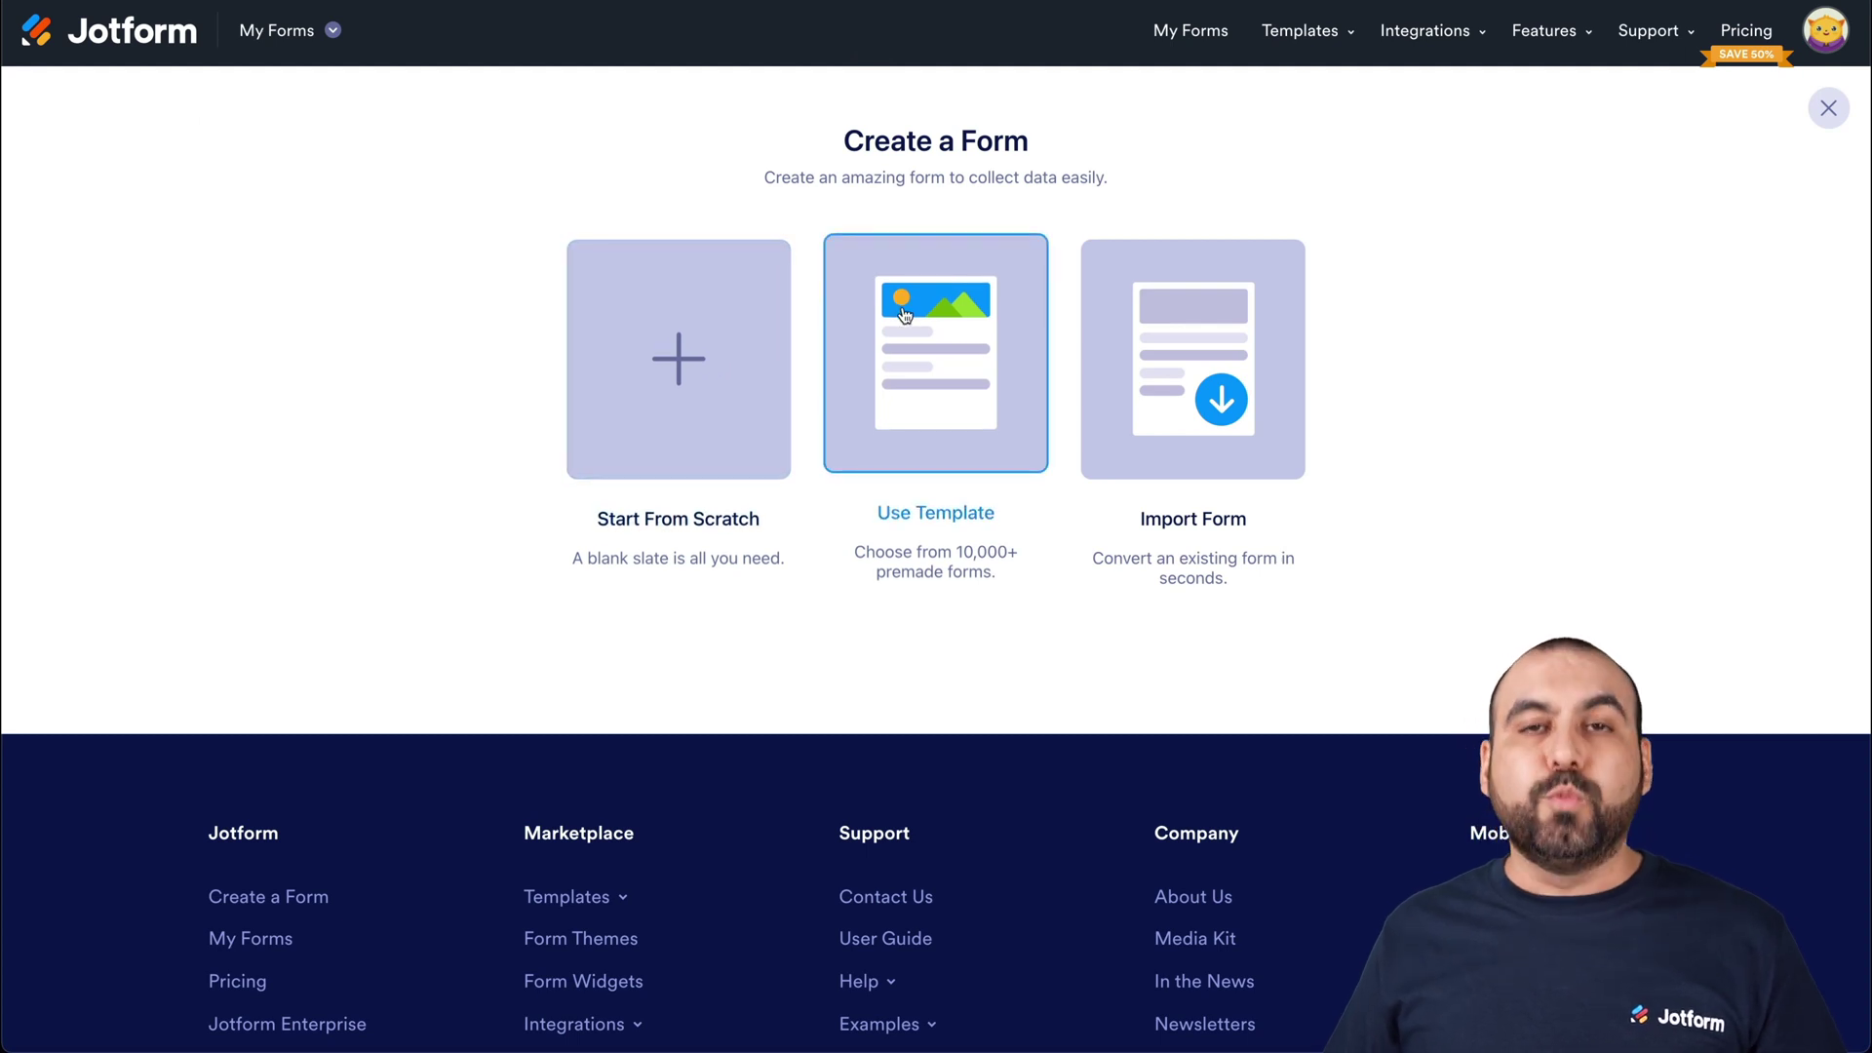
left_click(903, 308)
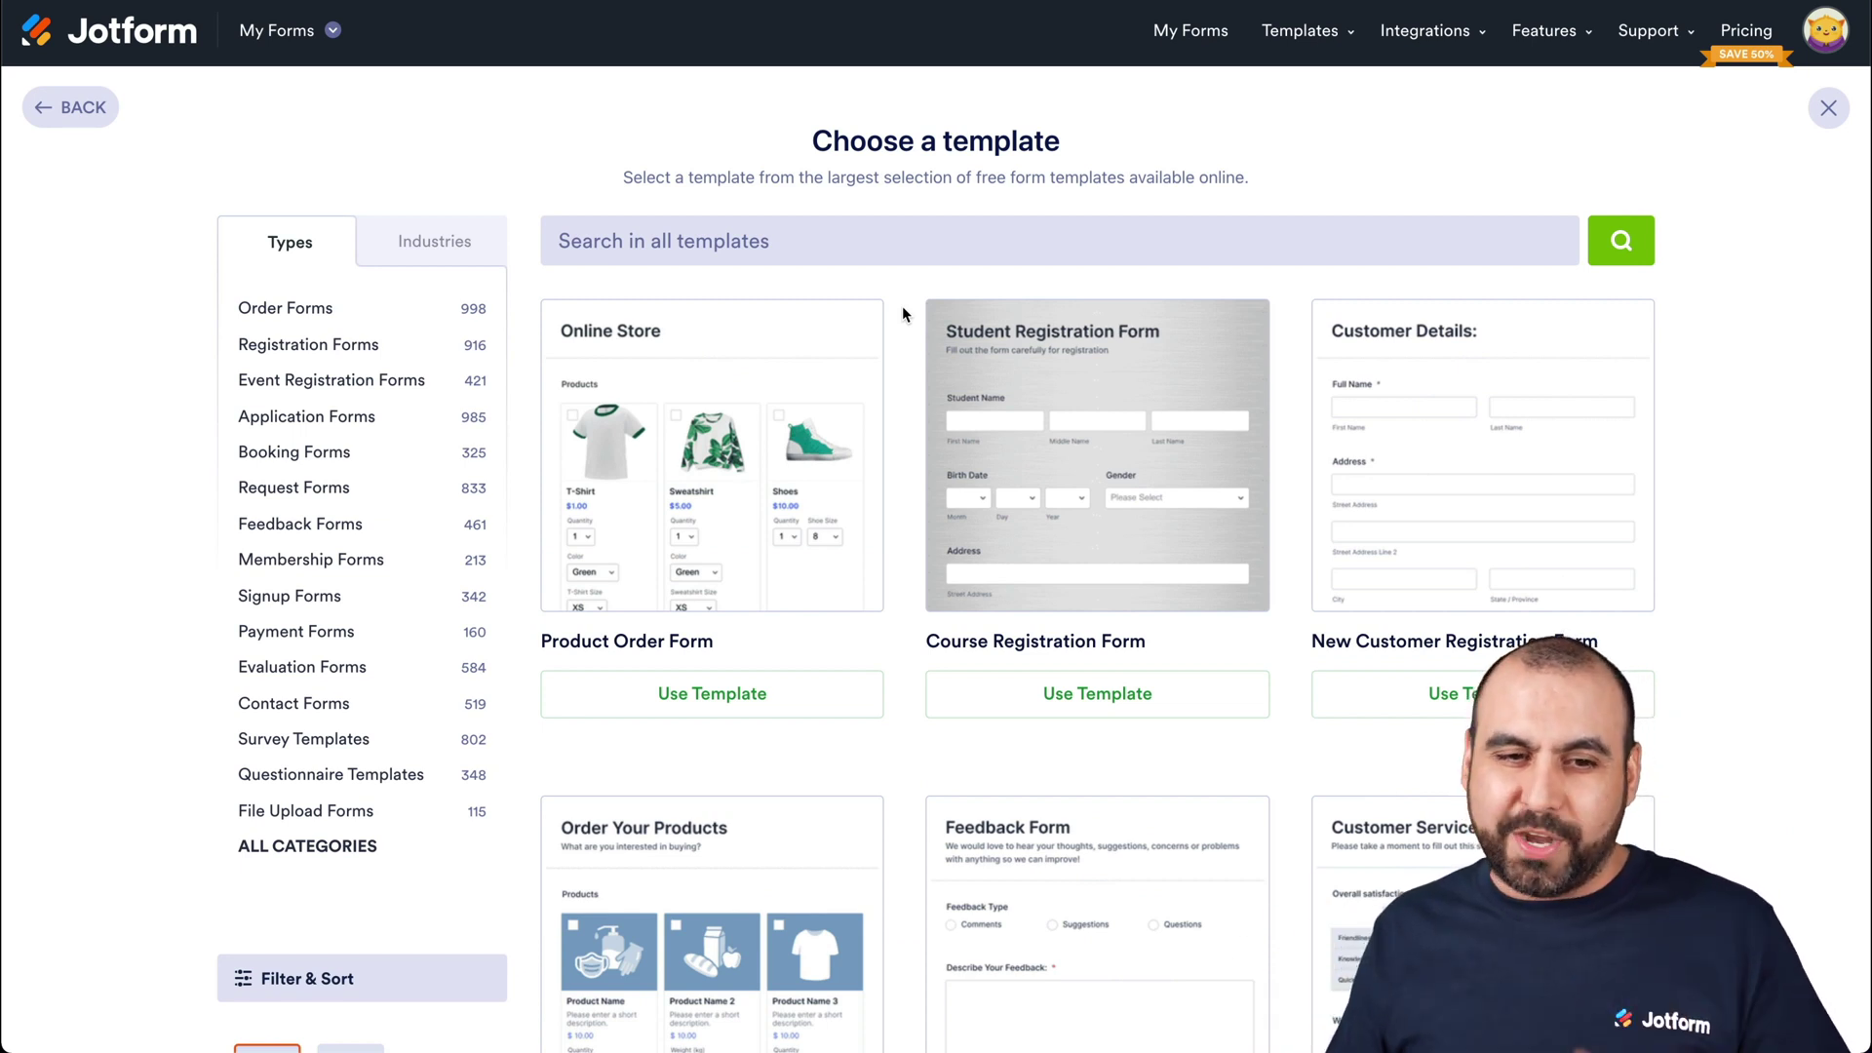
left_click(781, 243)
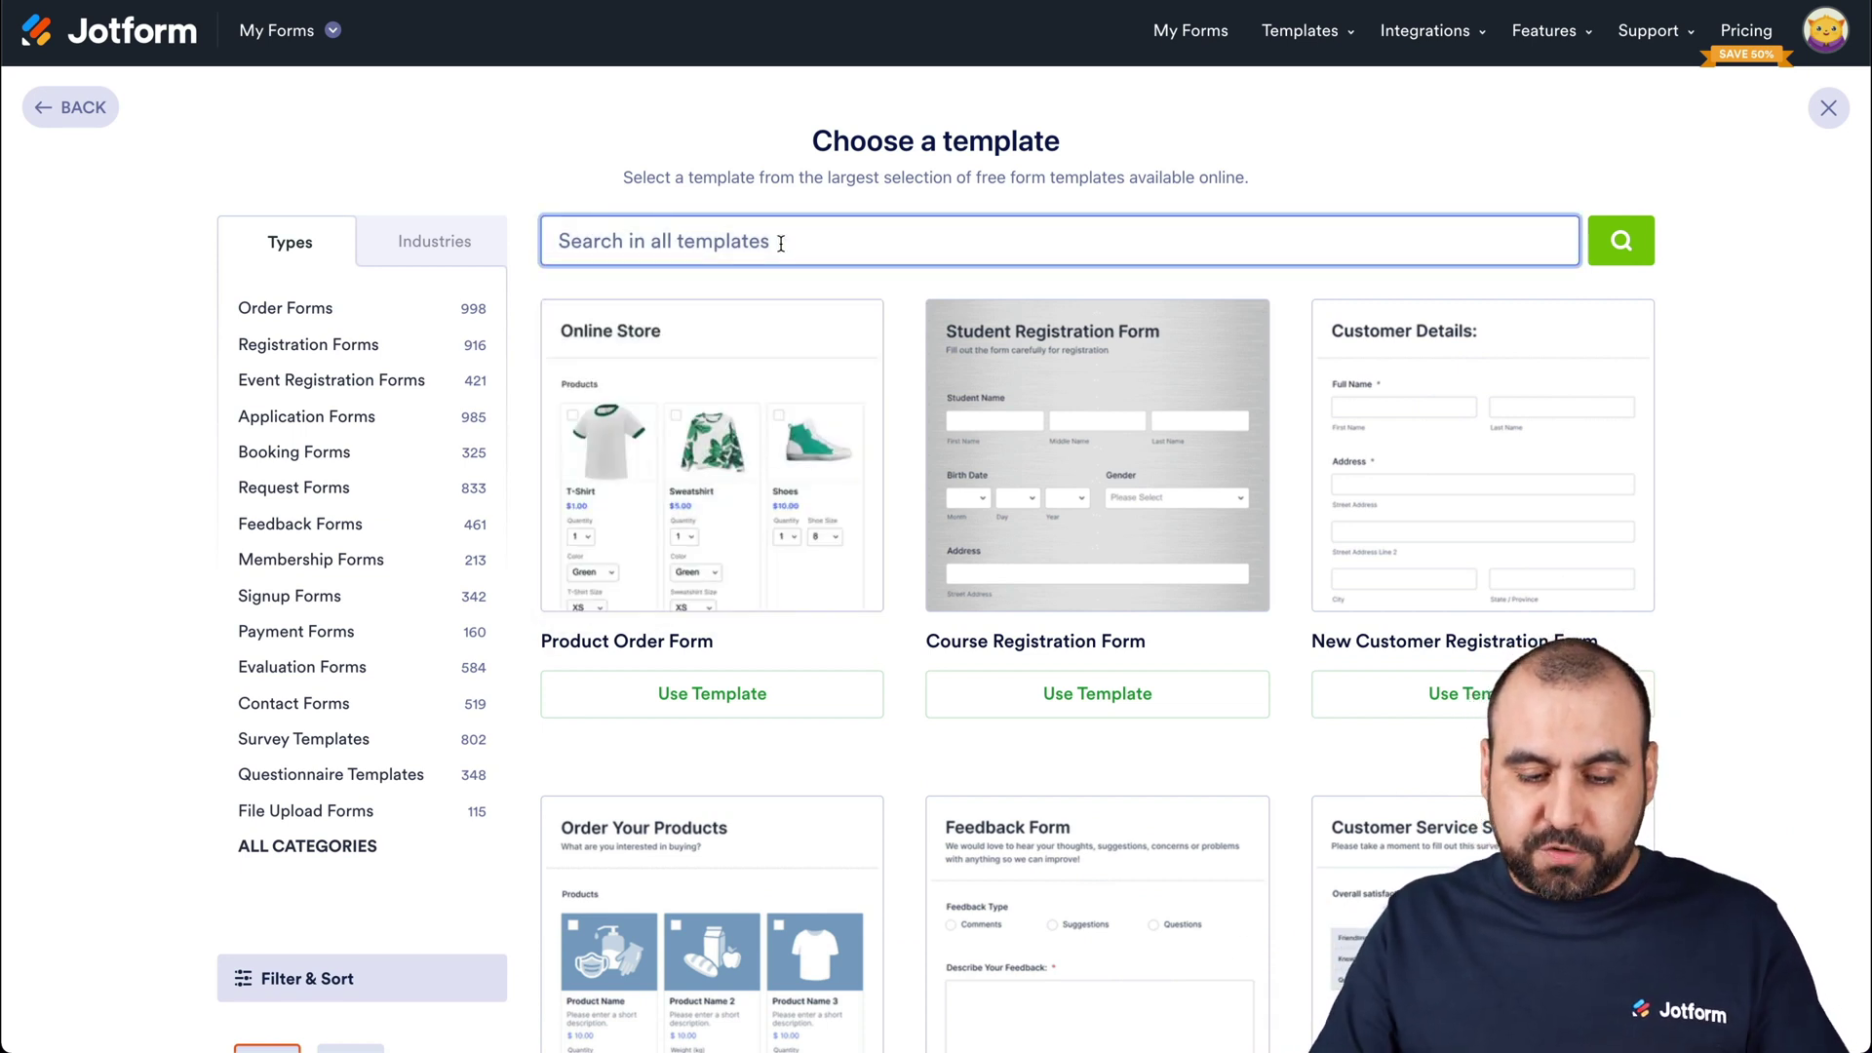
type("medical")
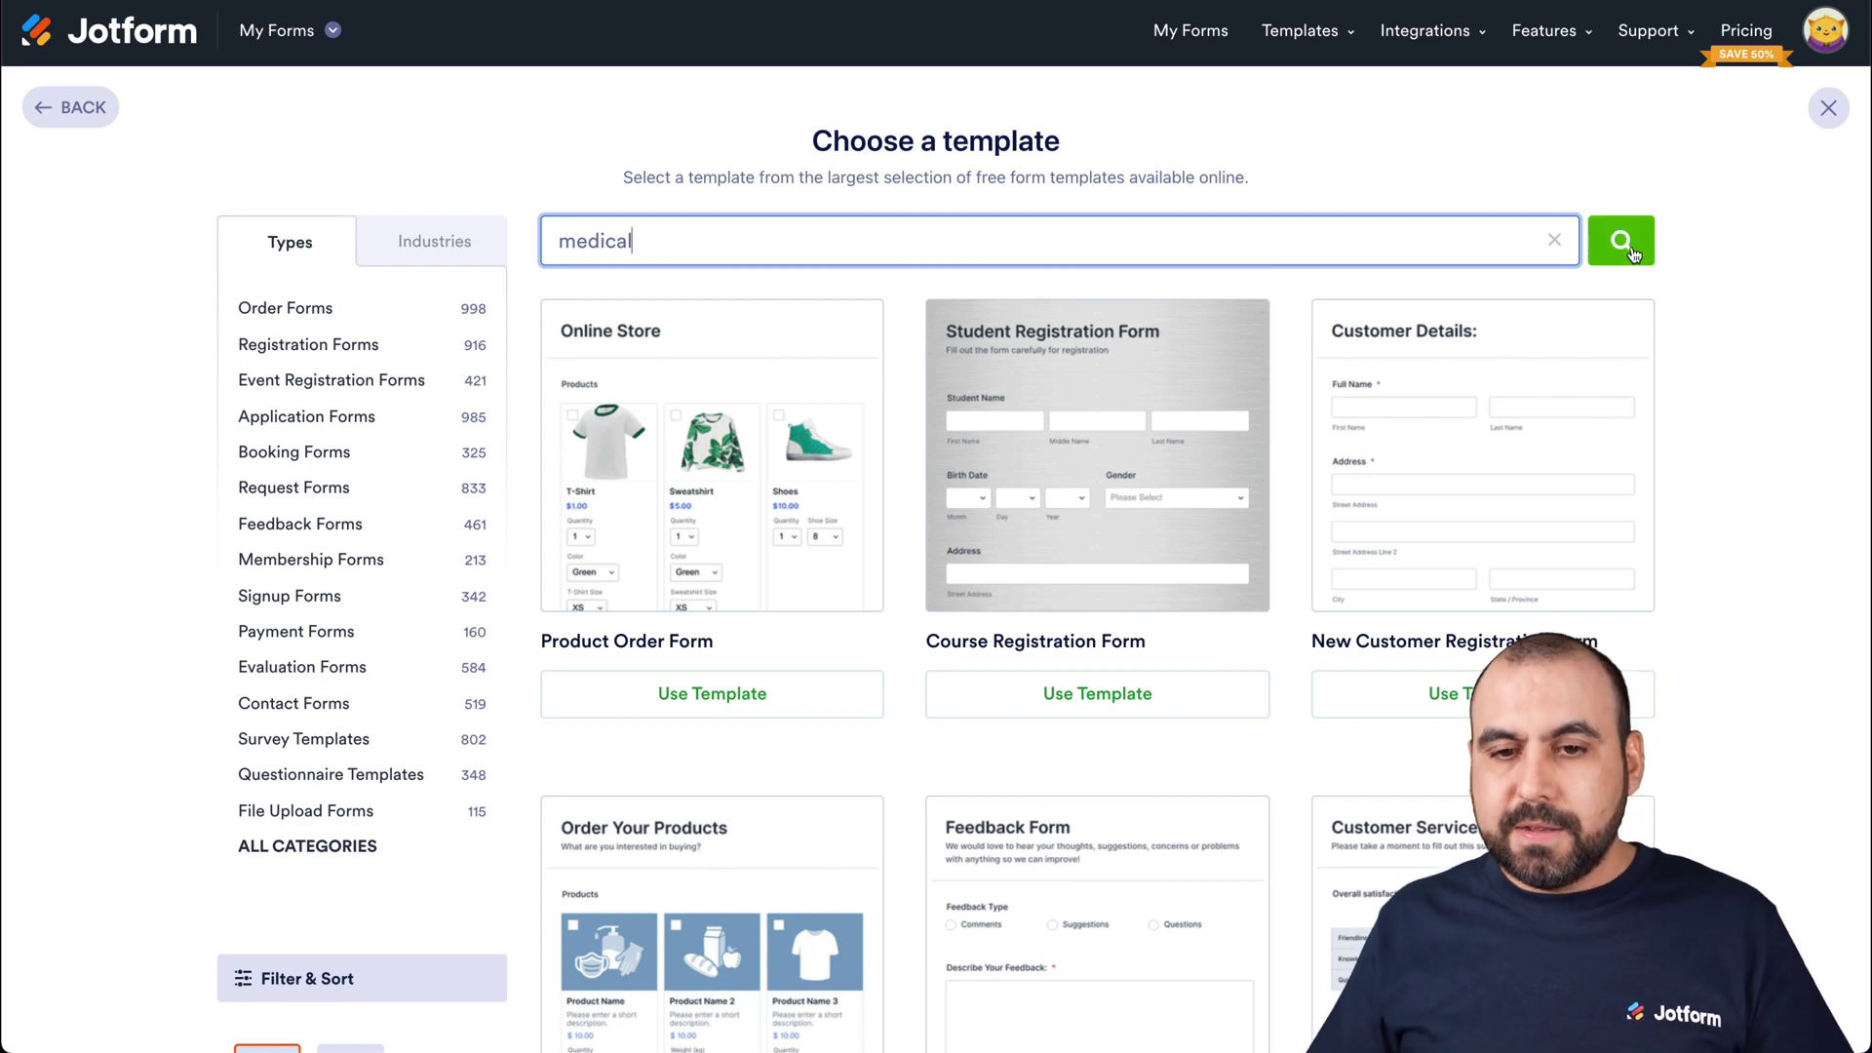
left_click(1622, 244)
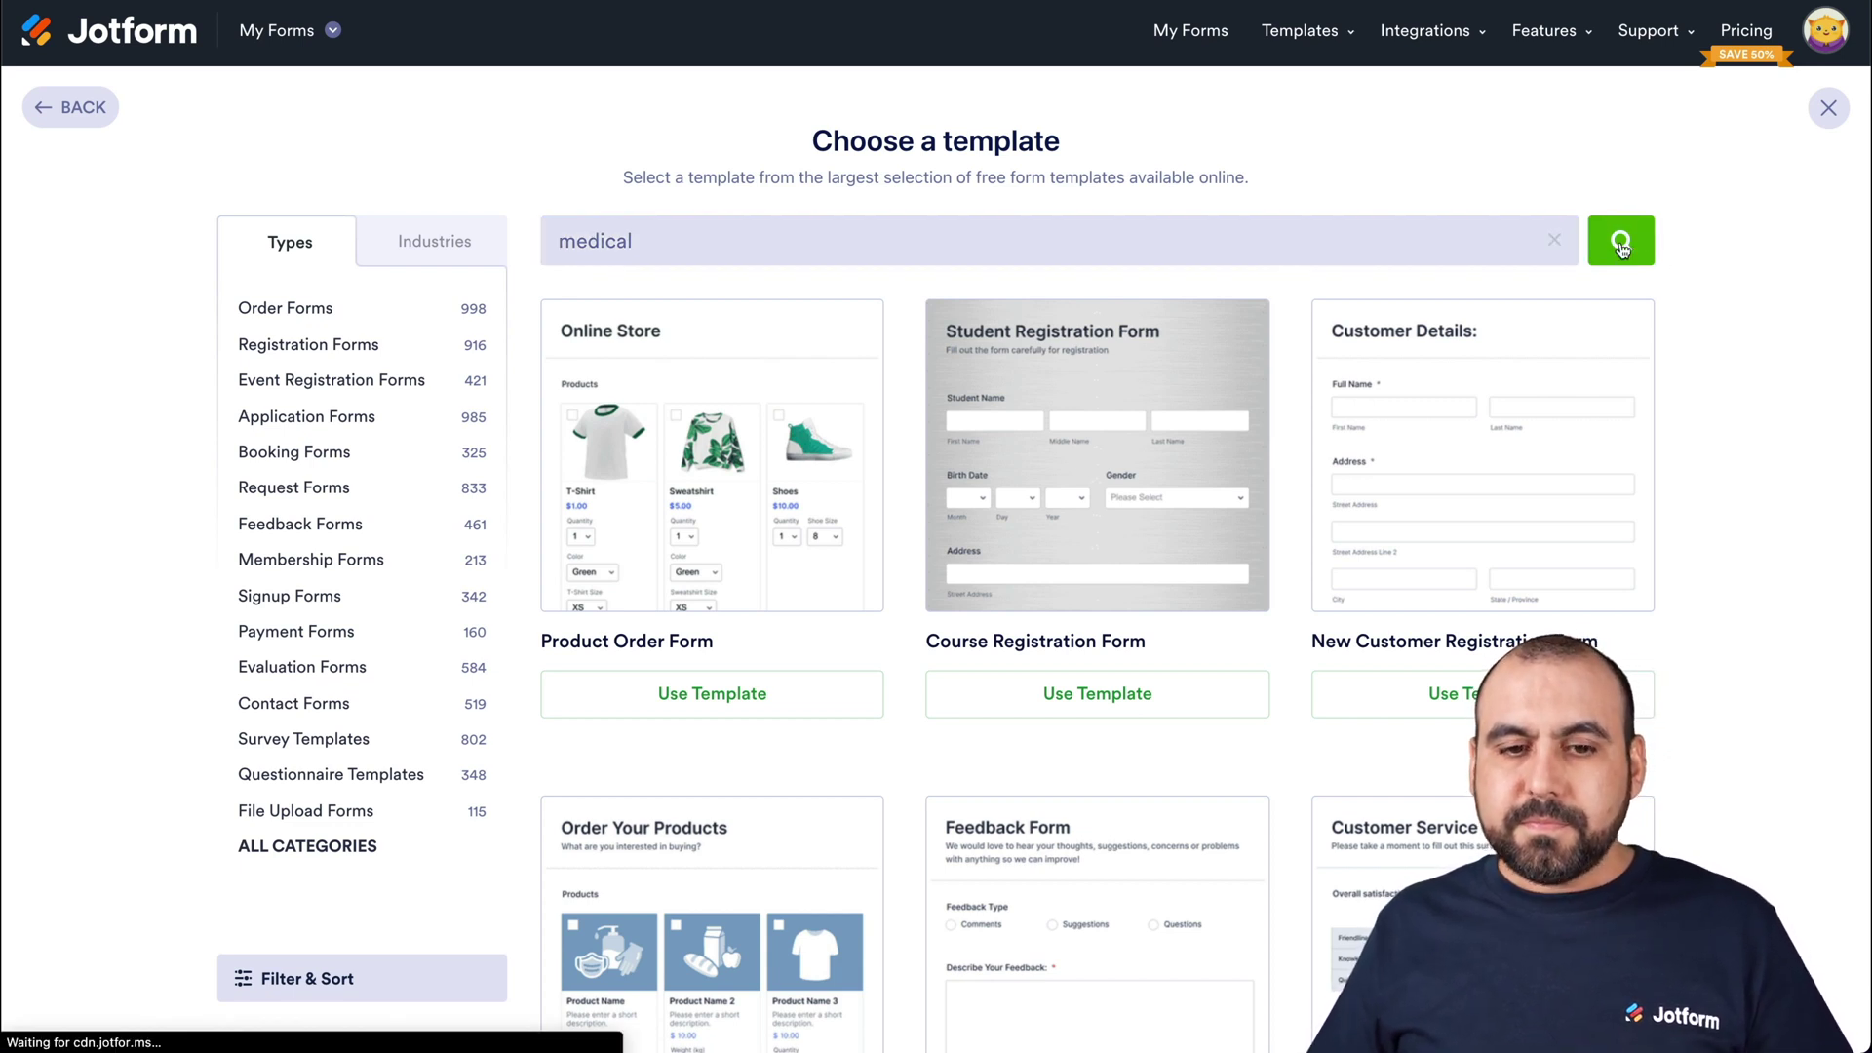
- Find the Patient Medical History Form in the results and open its preview
scroll(1150, 537, "down", 5)
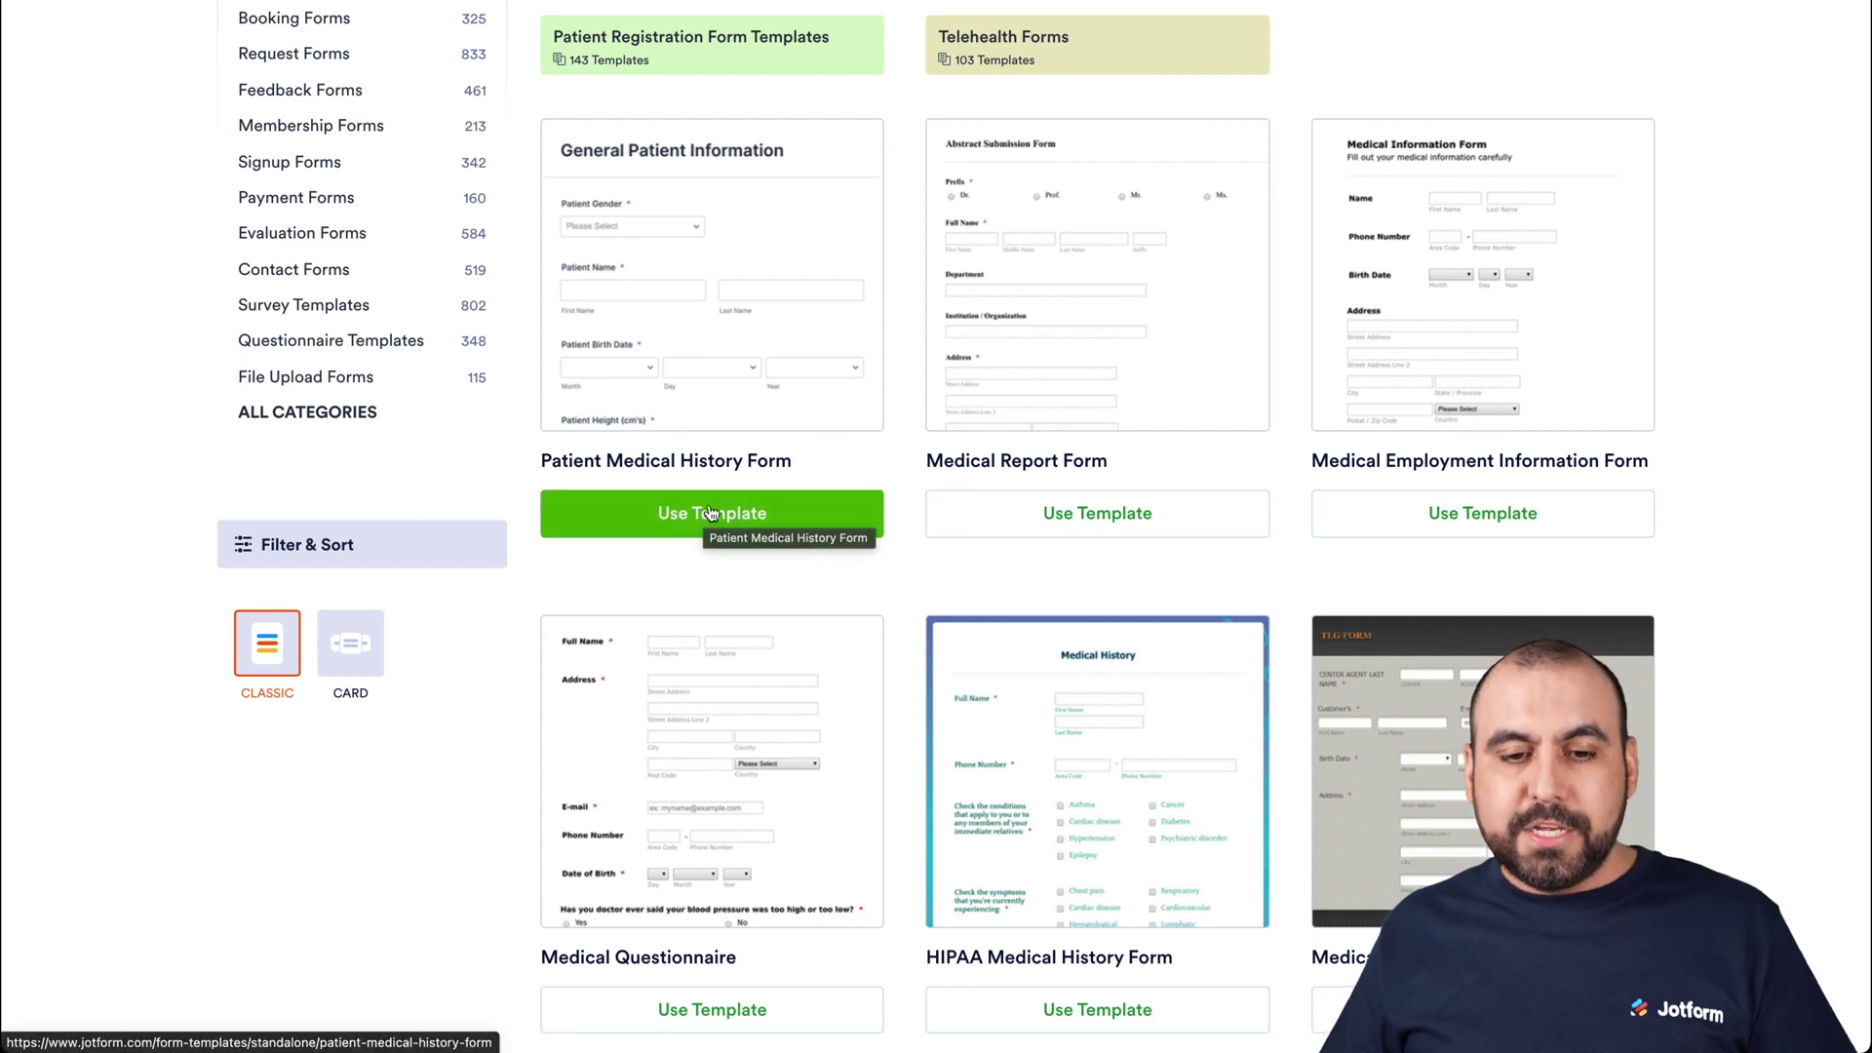
mouse_move(716, 343)
left_click(702, 388)
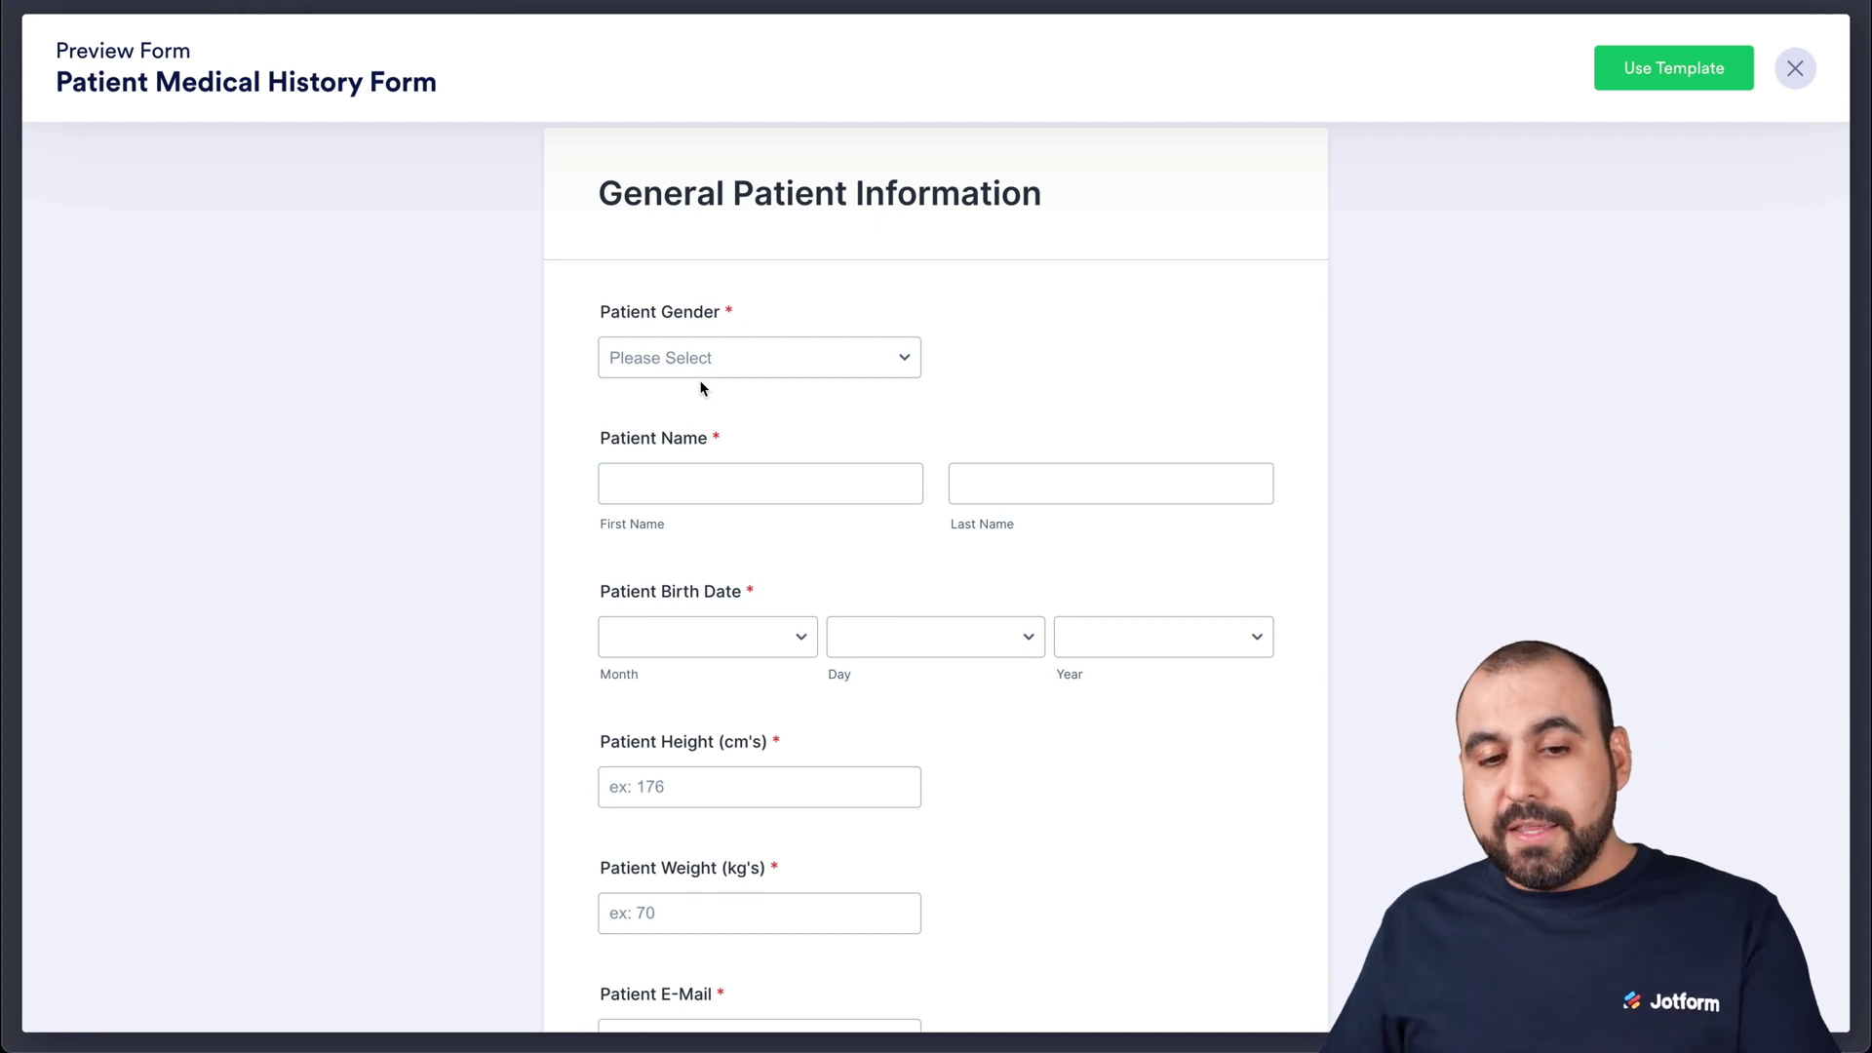
- Review the previewed medical history form, then use it as the template for a new form
scroll(810, 546, "down", 5)
left_click(810, 546)
scroll(810, 546, "up", 5)
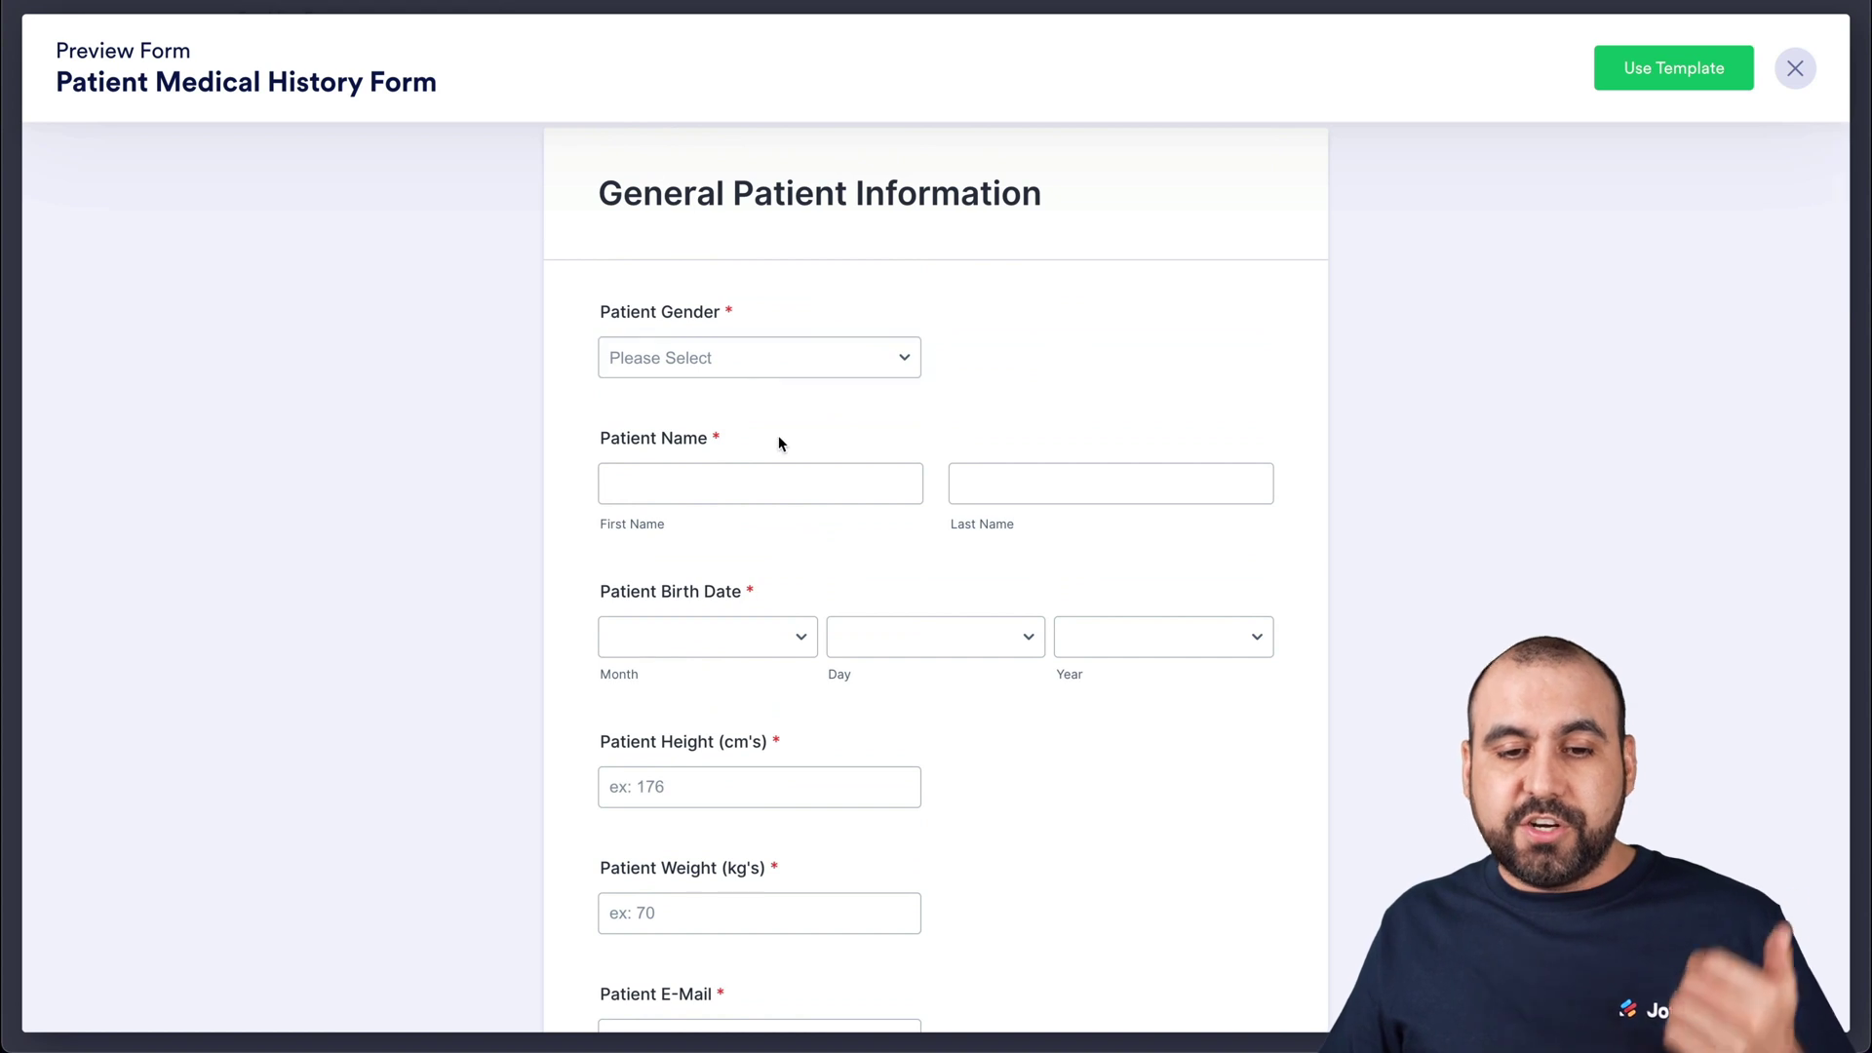
scroll(779, 444, "down", 4)
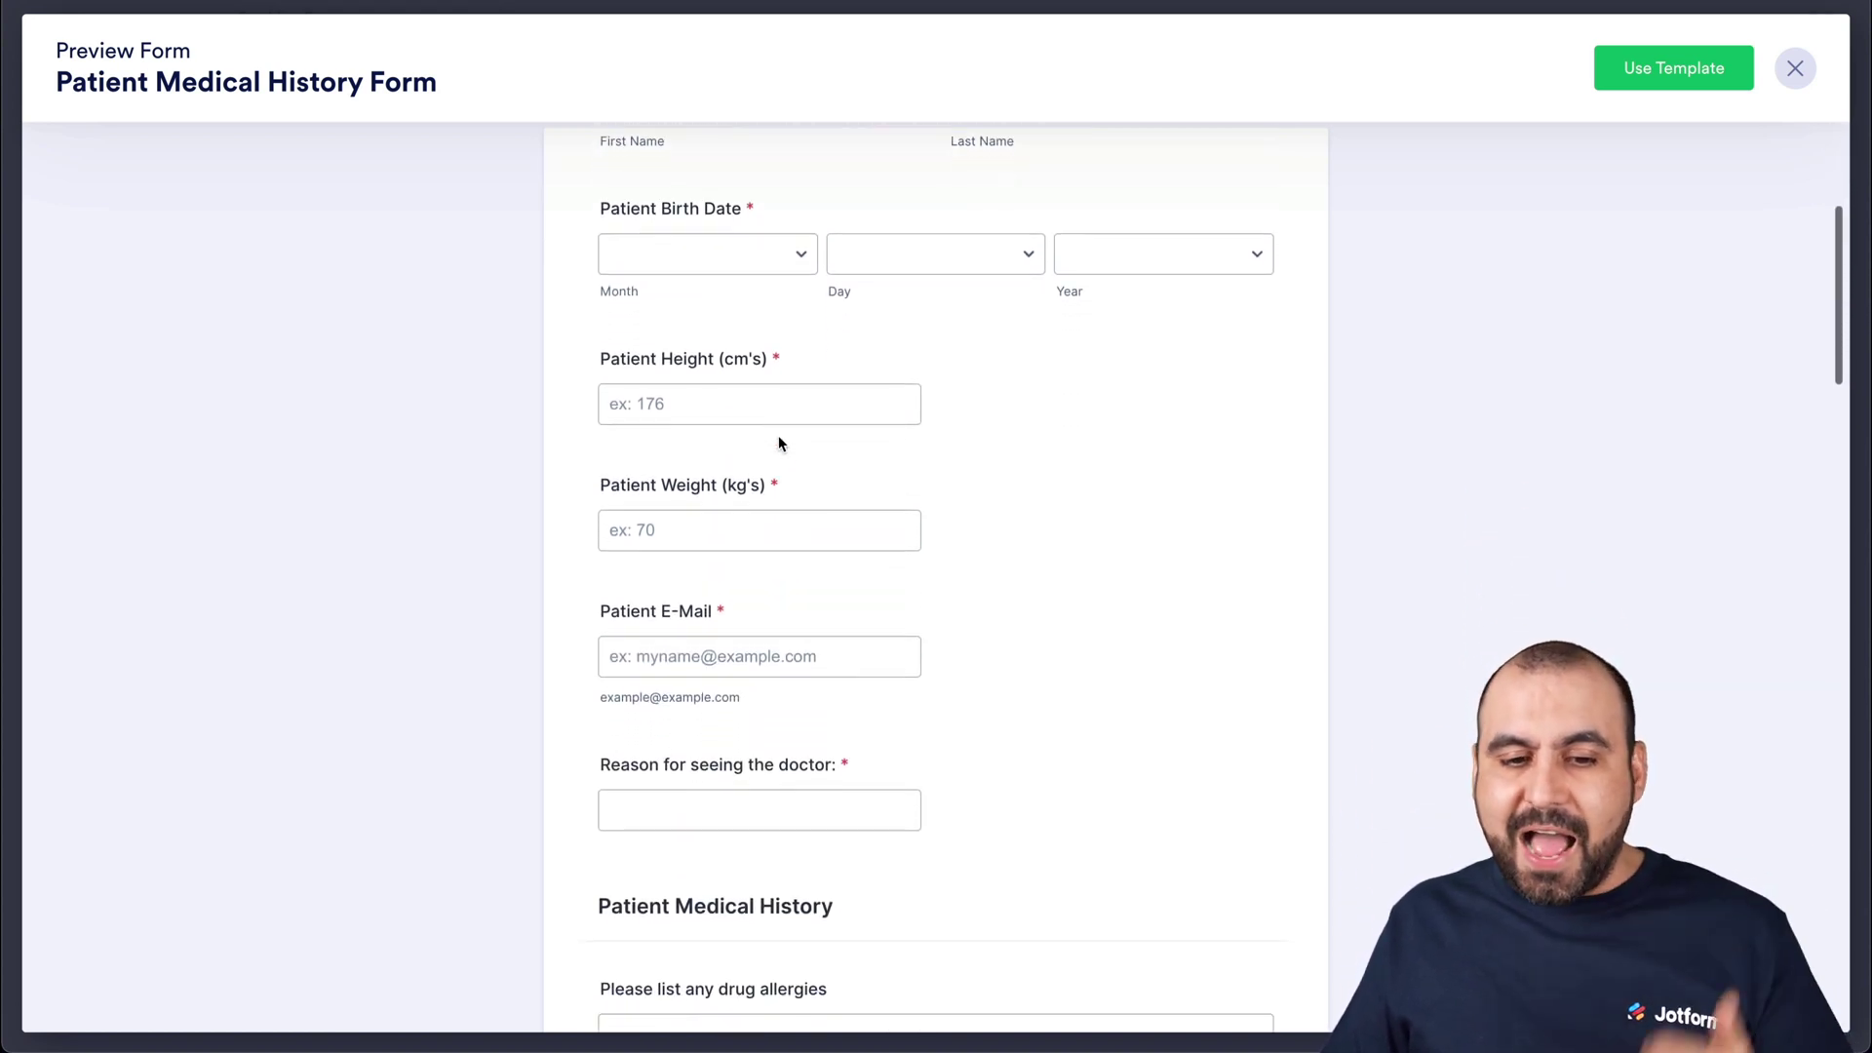
scroll(778, 439, "down", 1)
scroll(857, 702, "down", 1)
left_click(860, 691)
scroll(861, 691, "down", 7)
scroll(860, 692, "down", 2)
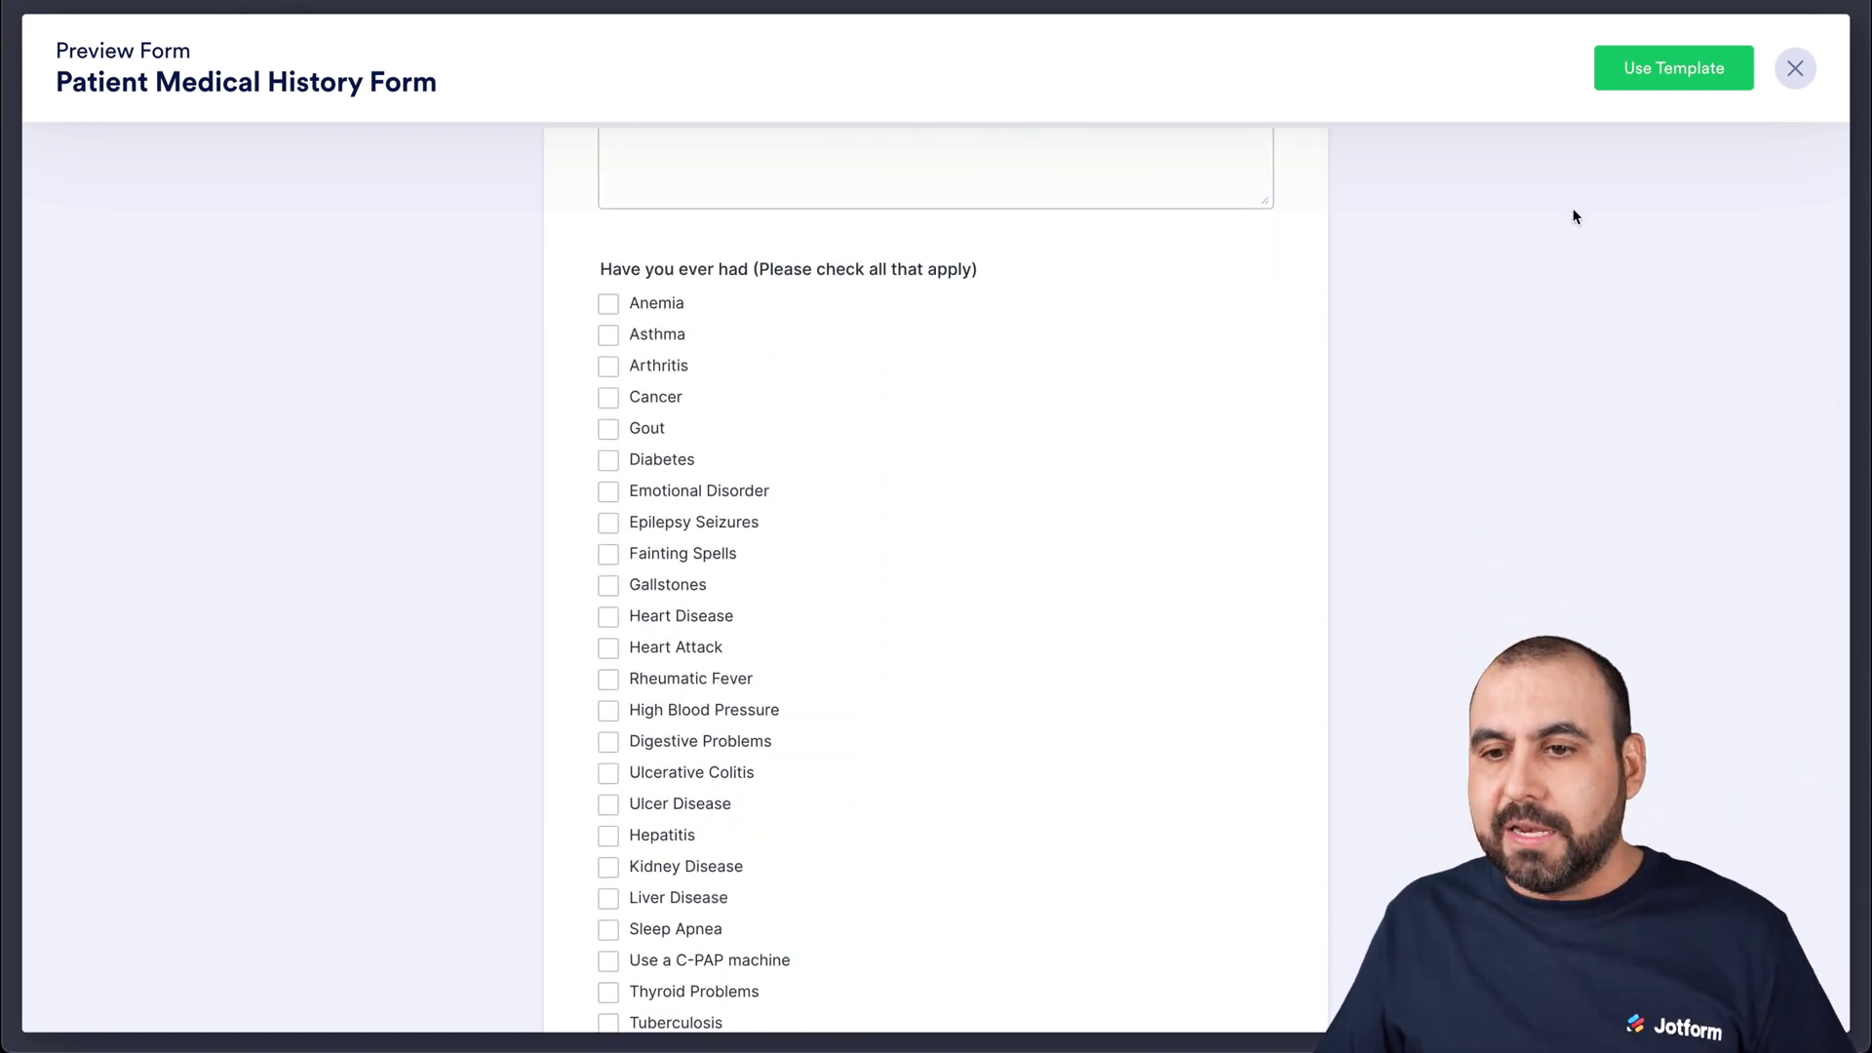
left_click(1627, 77)
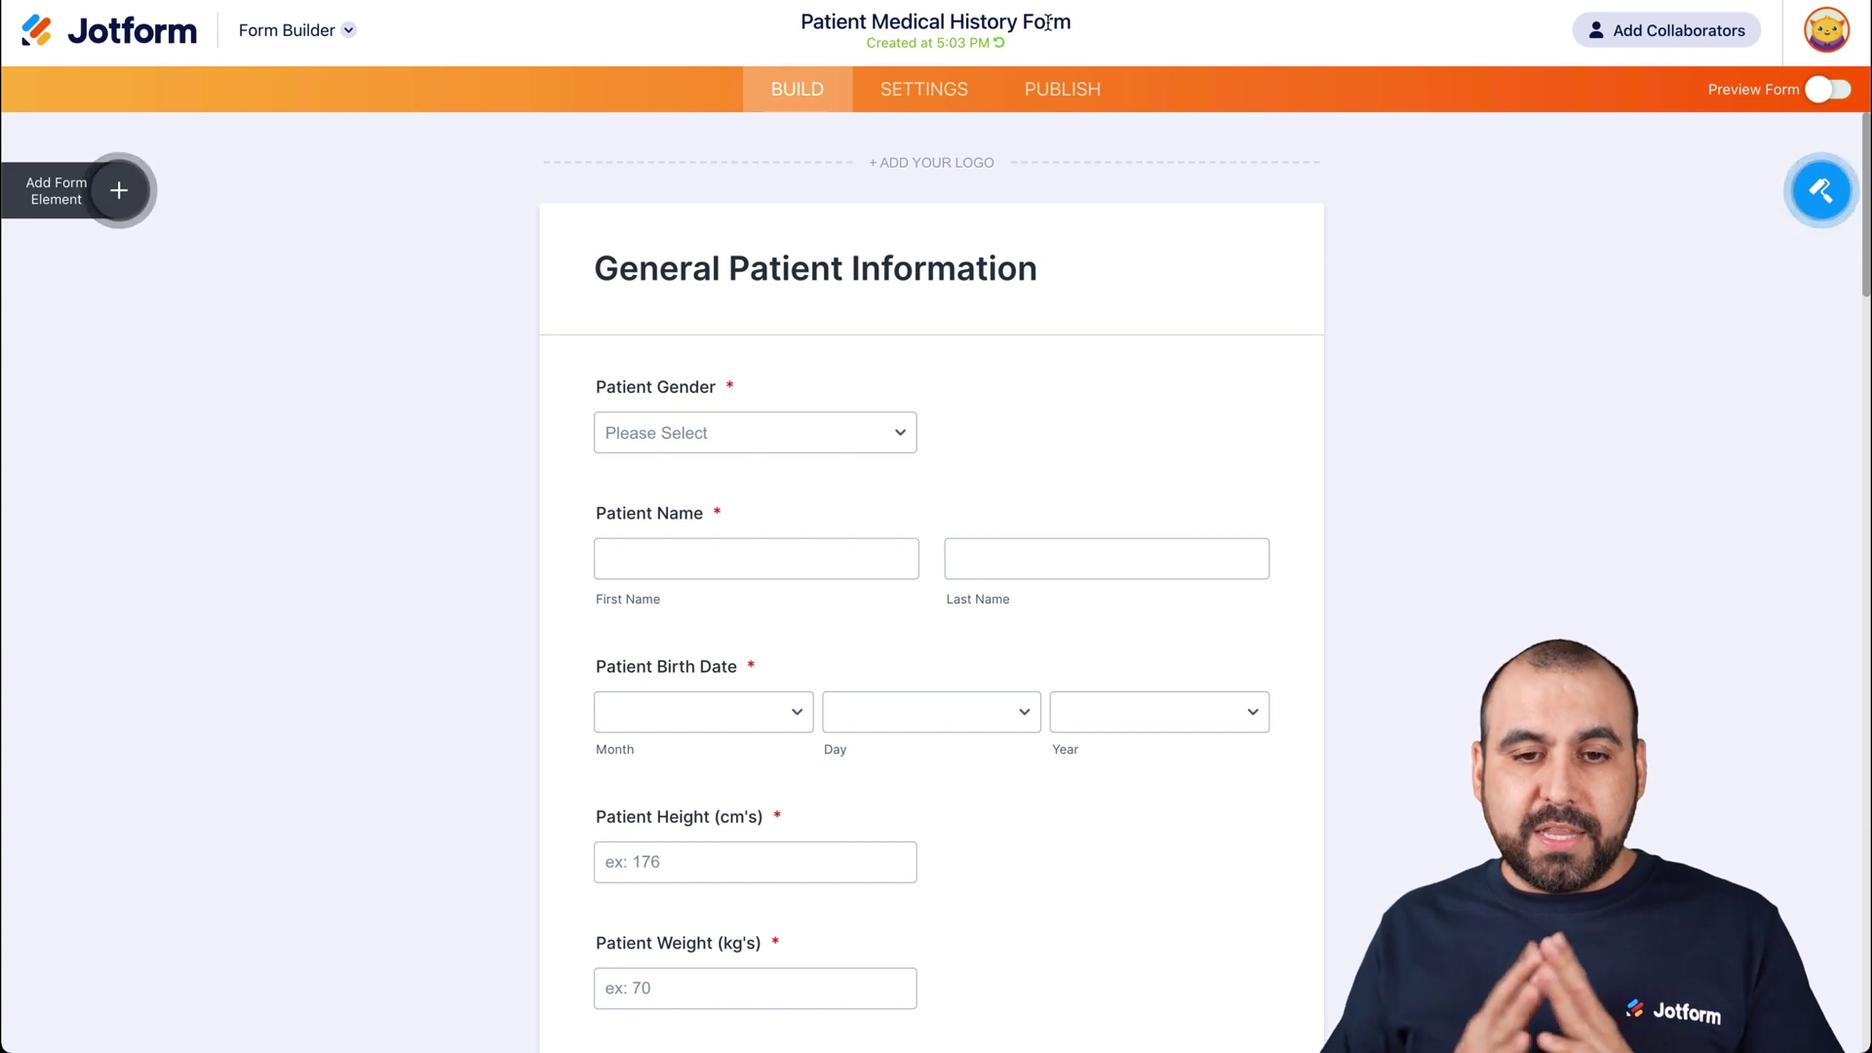
- Scroll down the new form and select the Patient Weight (kg's) question
scroll(1122, 512, "down", 1)
scroll(1122, 512, "down", 5)
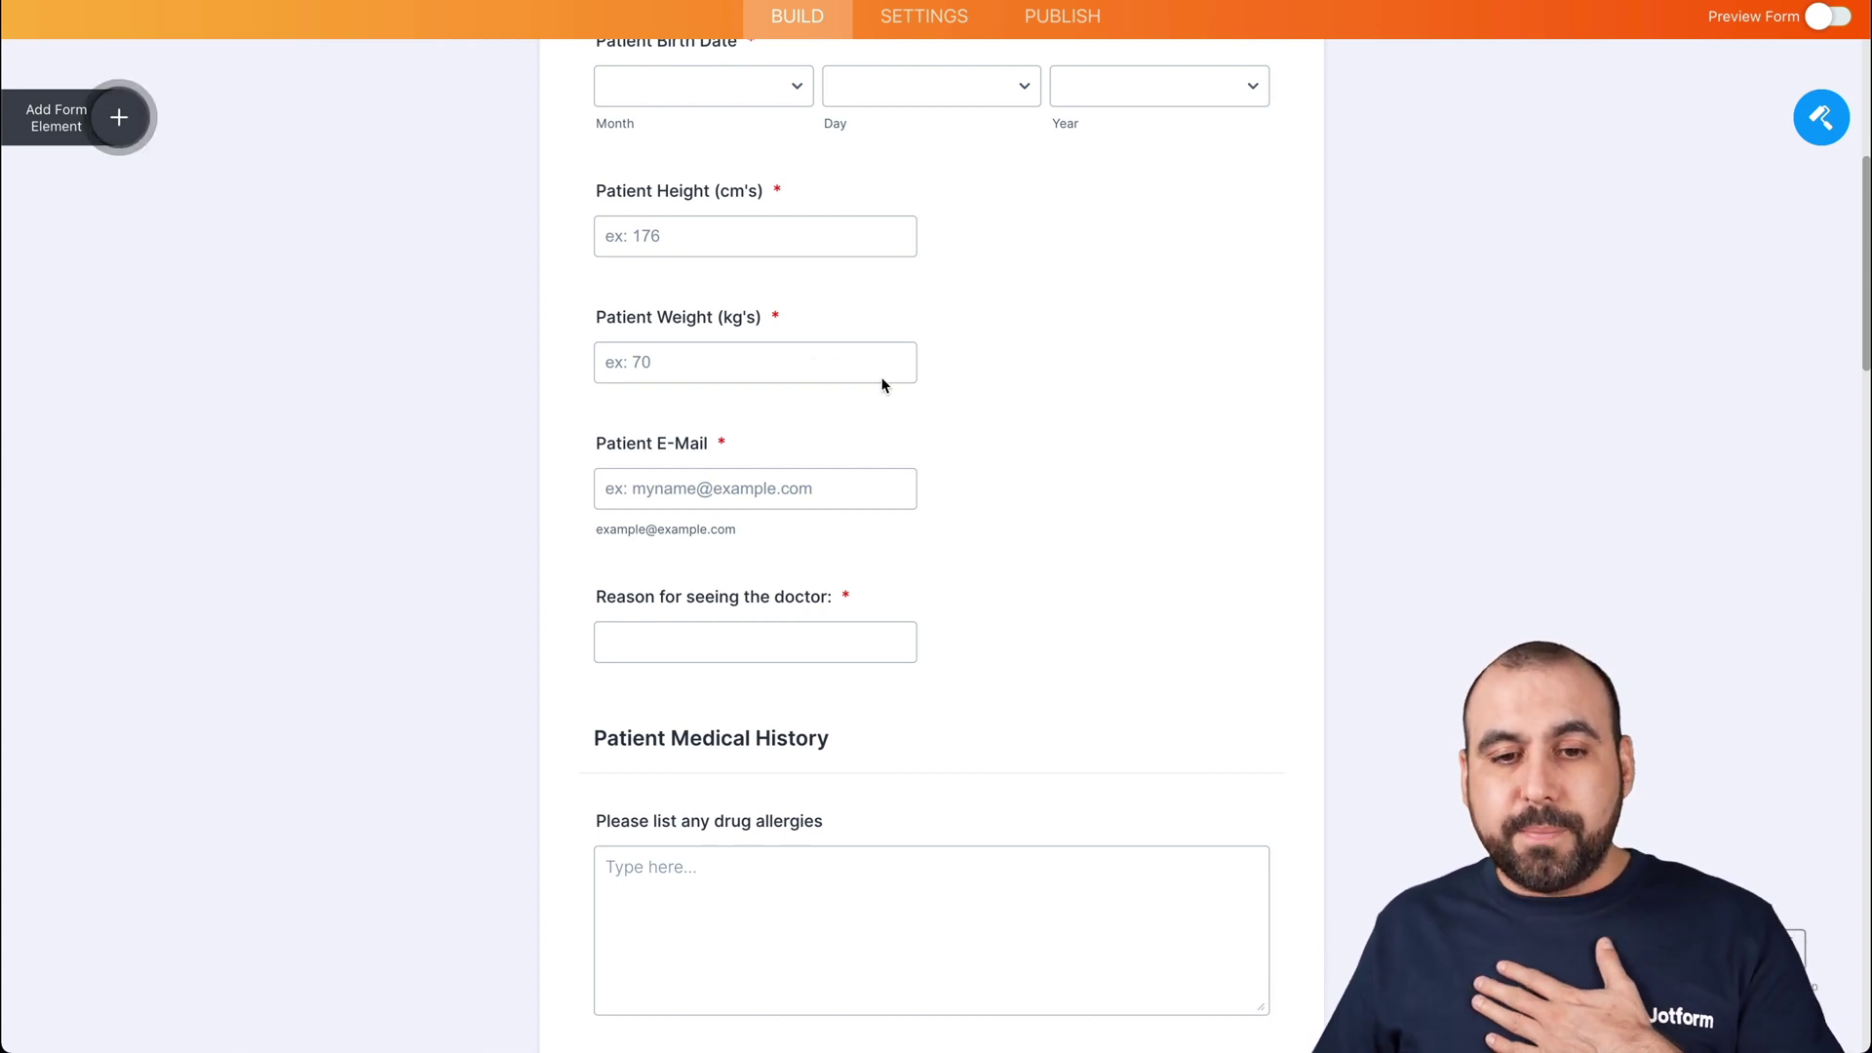
left_click(769, 314)
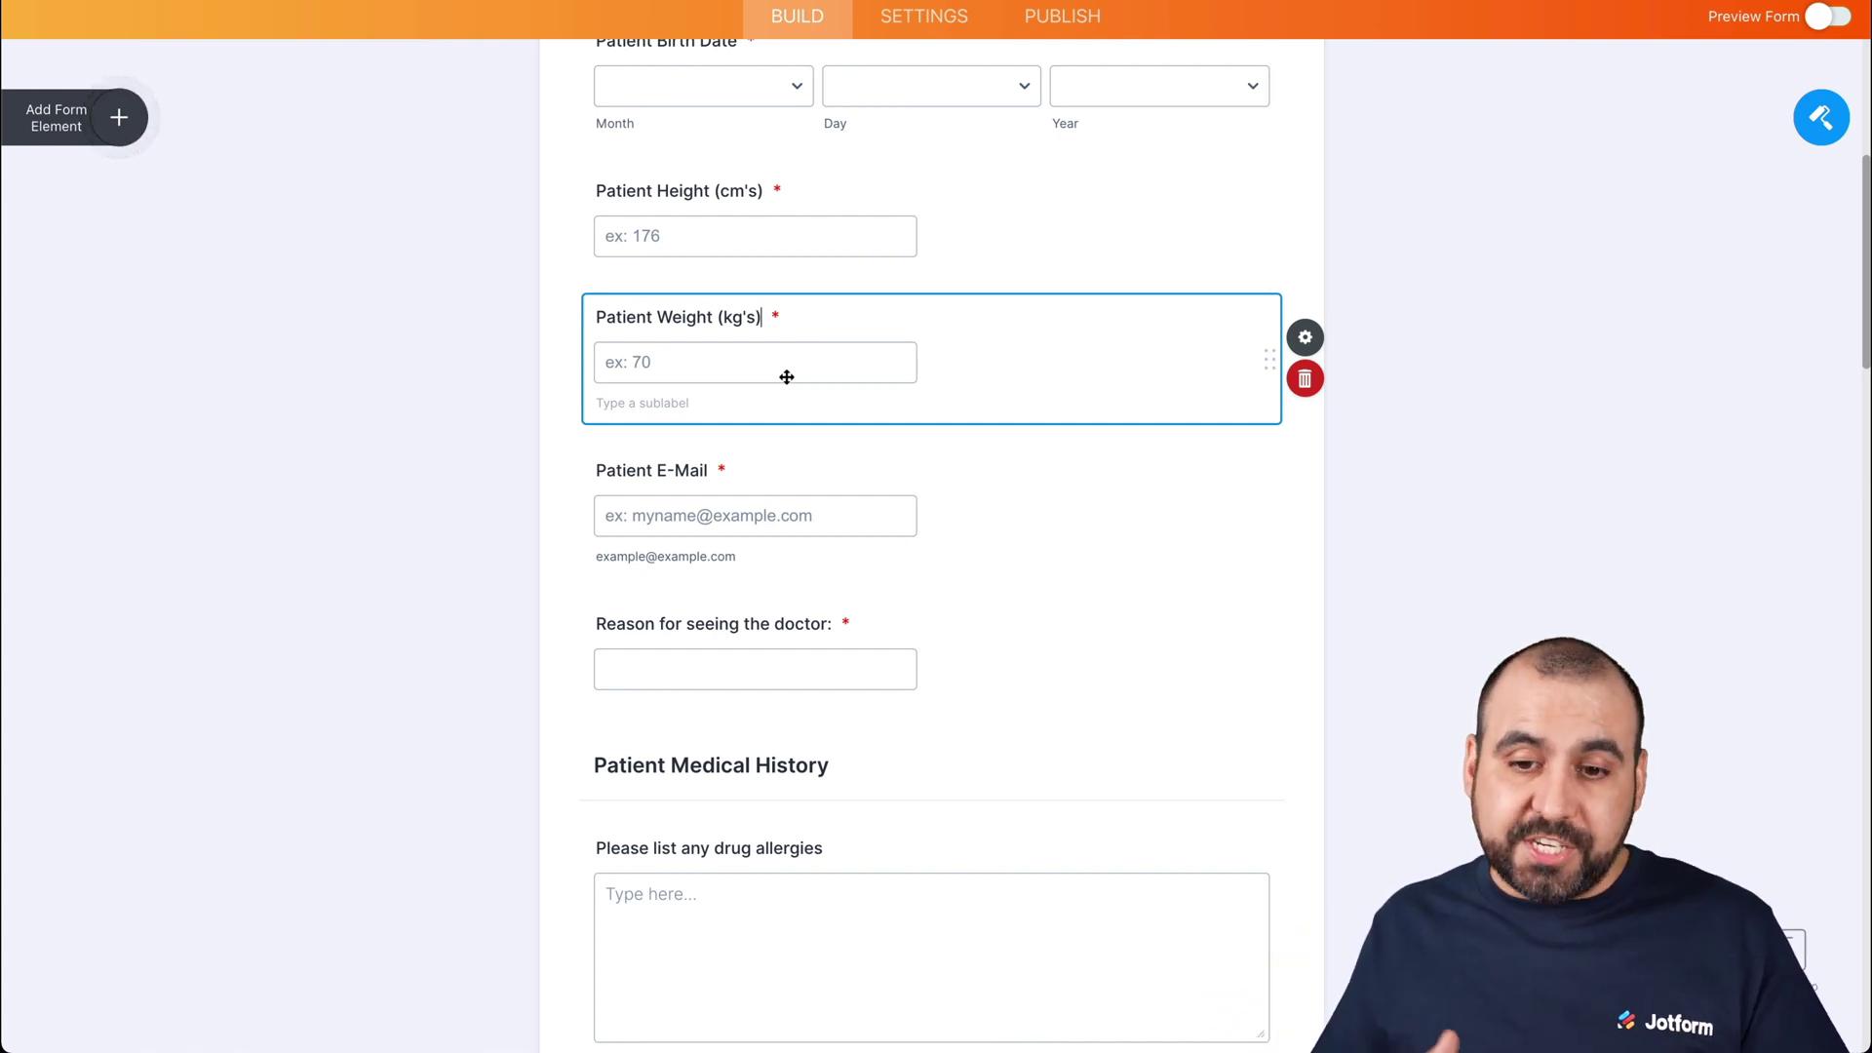
- Turn Required off for Patient Weight, then select the Patient E-Mail question and review the form
left_click(1305, 341)
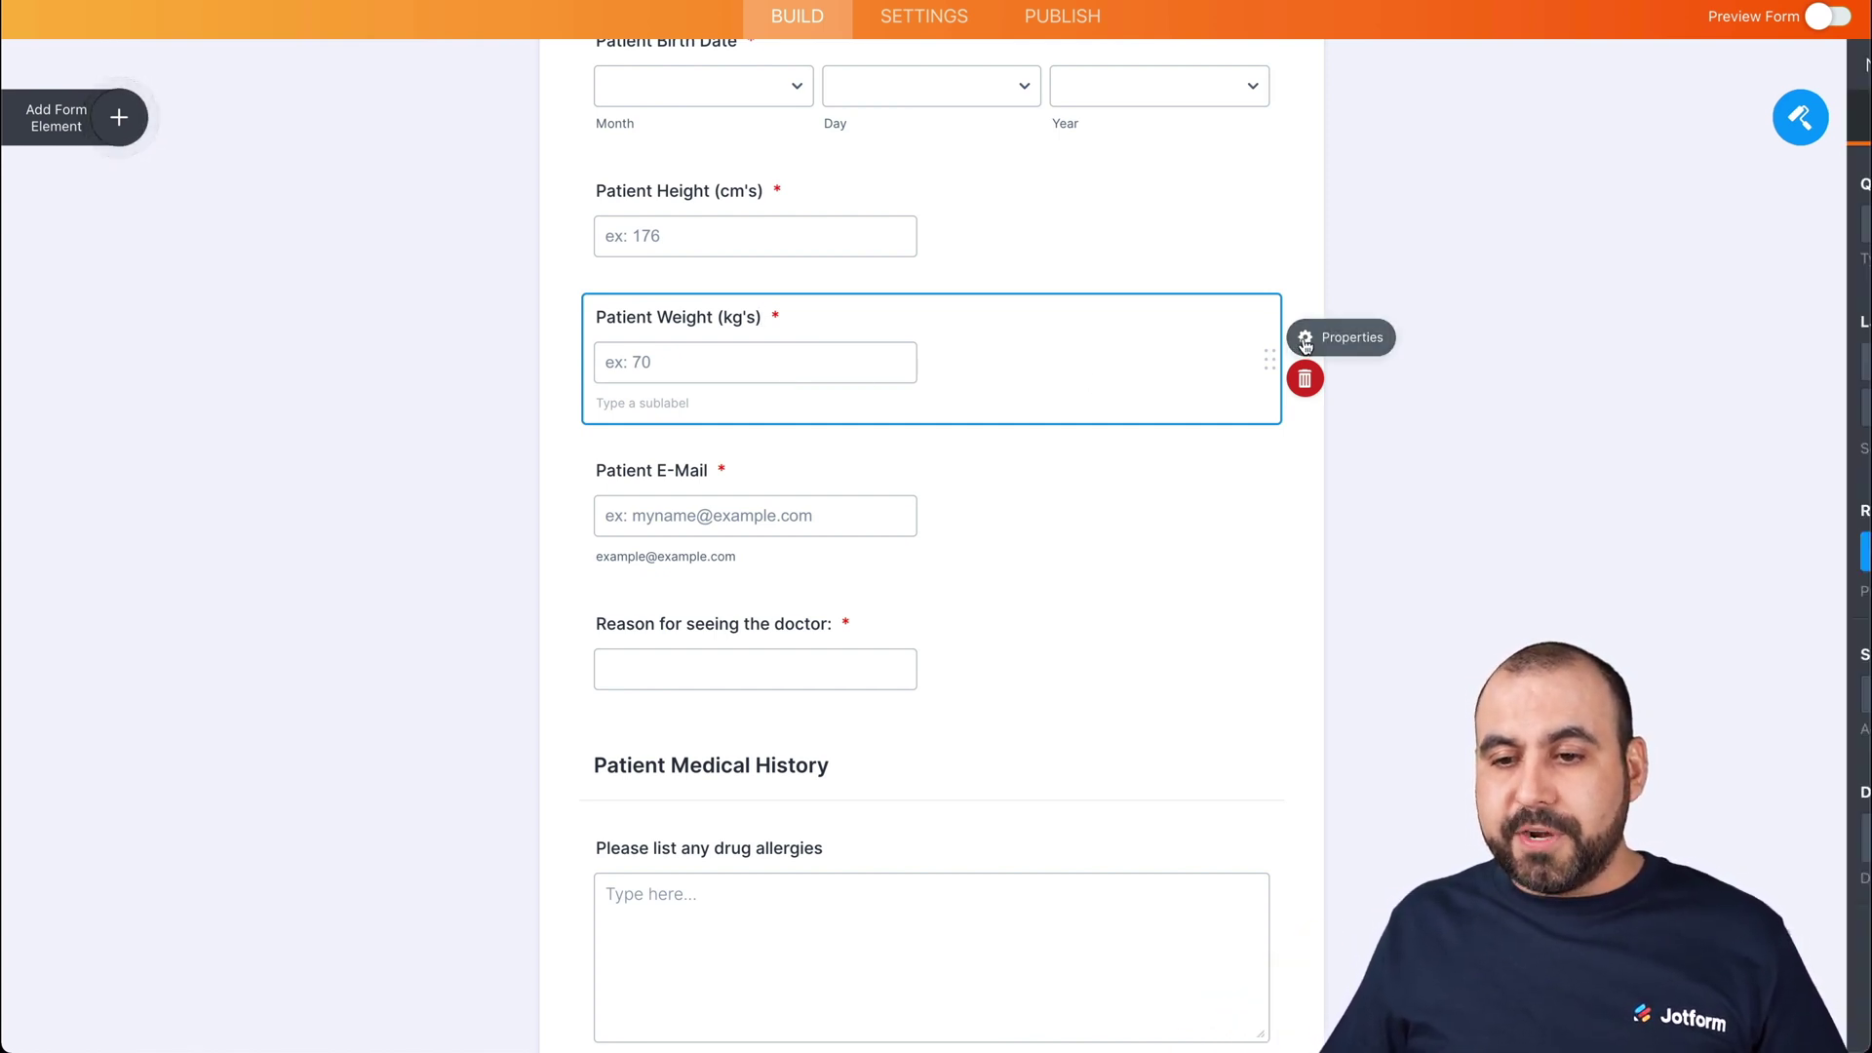
left_click(1523, 552)
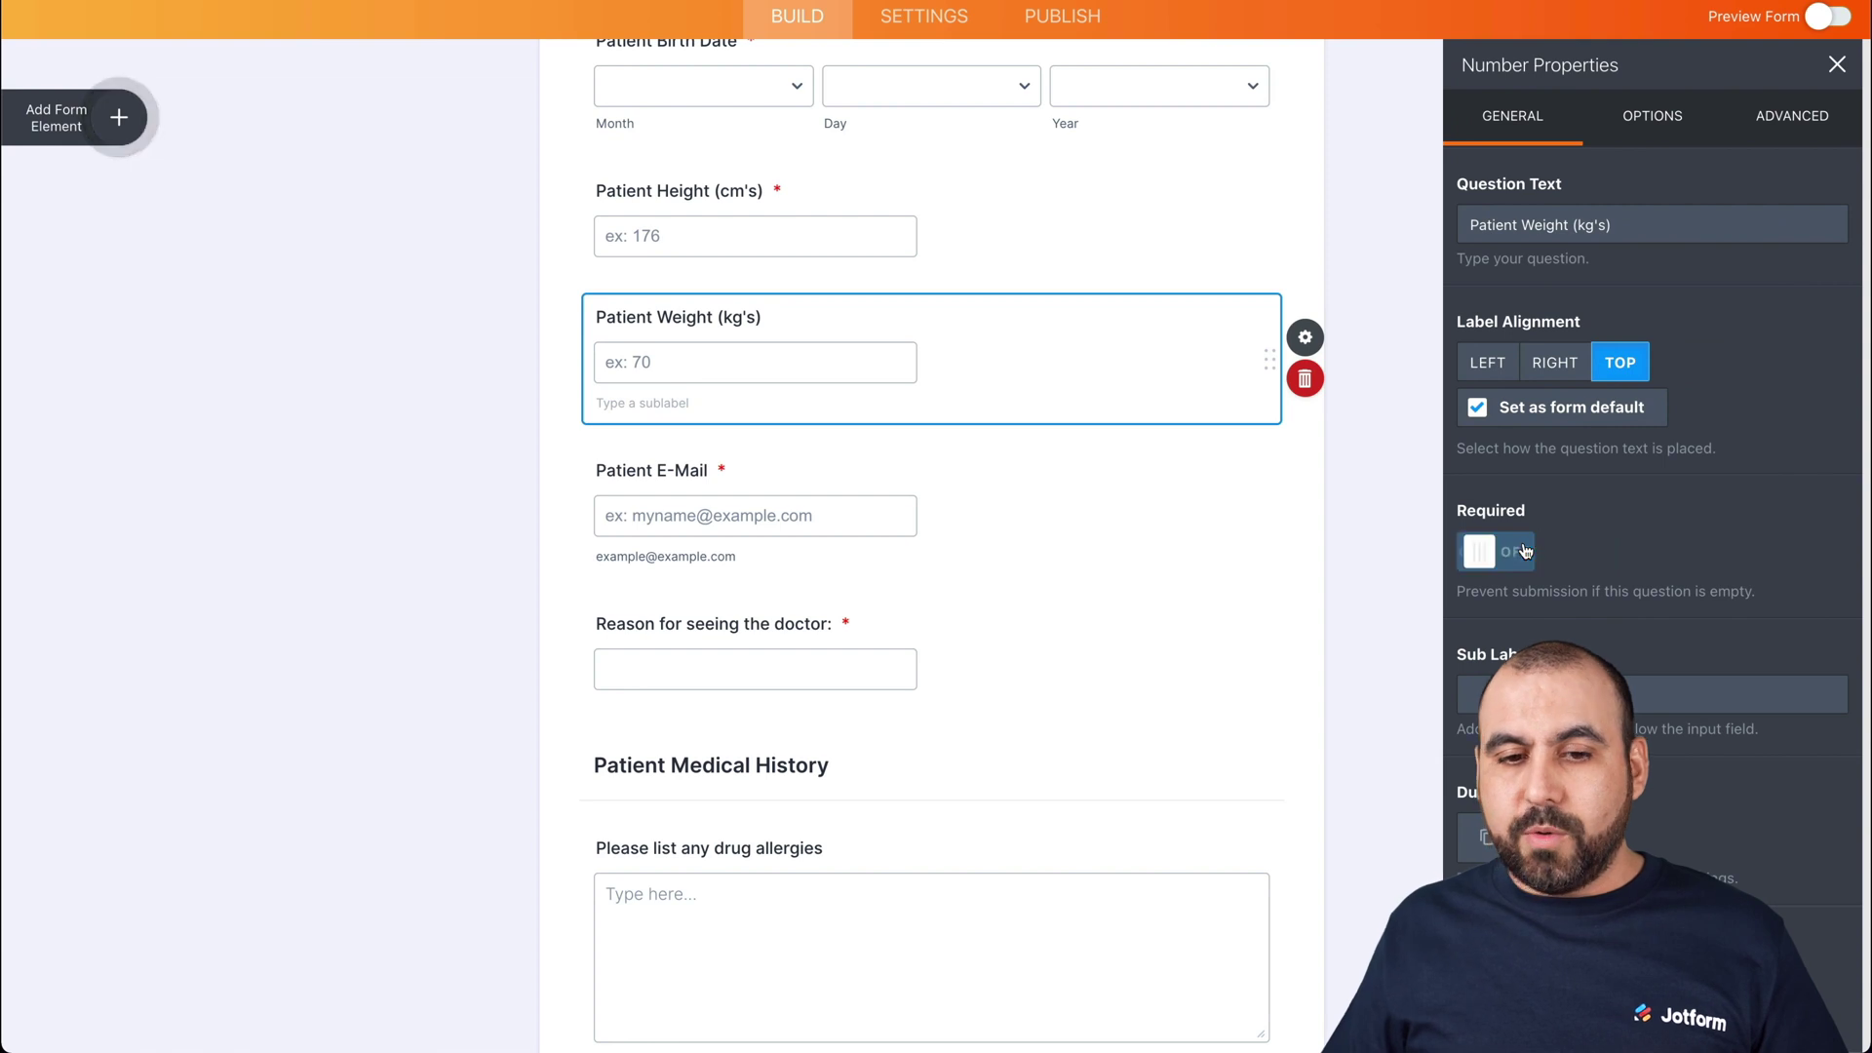
left_click(1251, 502)
scroll(878, 390, "up", 4)
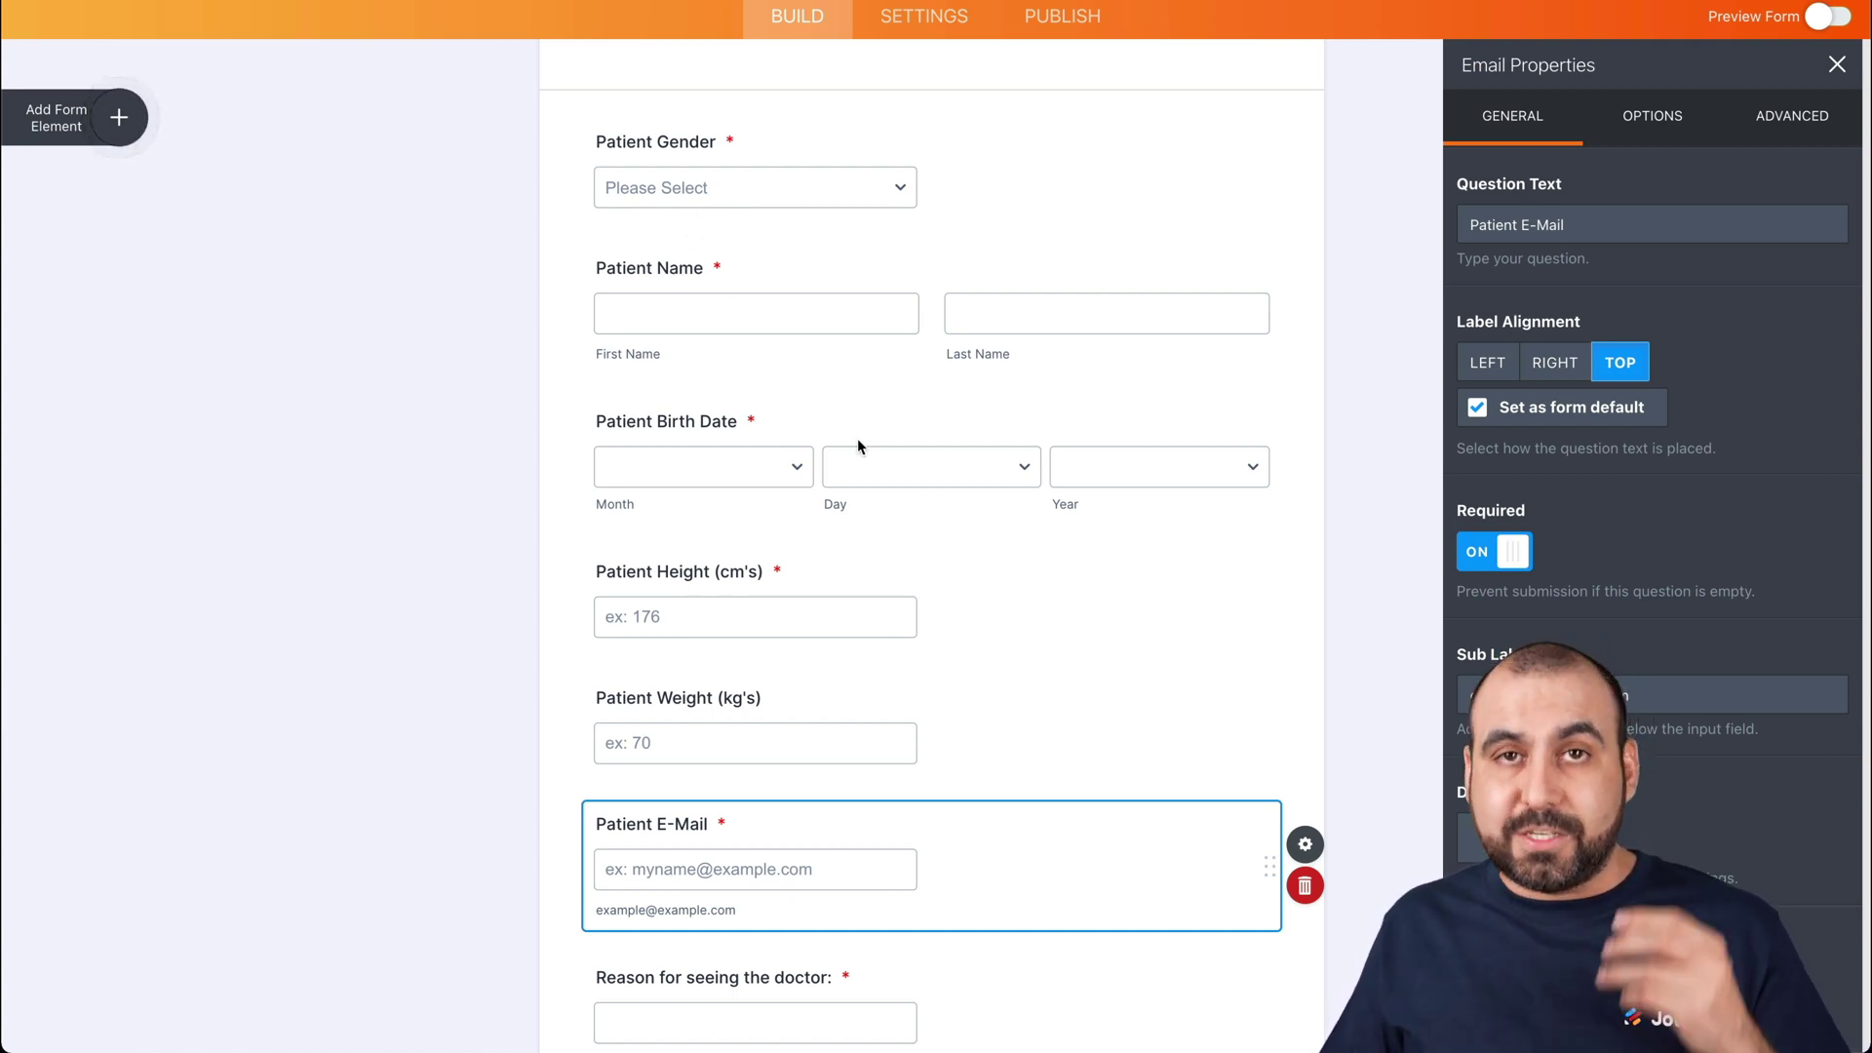
scroll(881, 615, "down", 5)
scroll(884, 616, "down", 10)
scroll(882, 617, "up", 3)
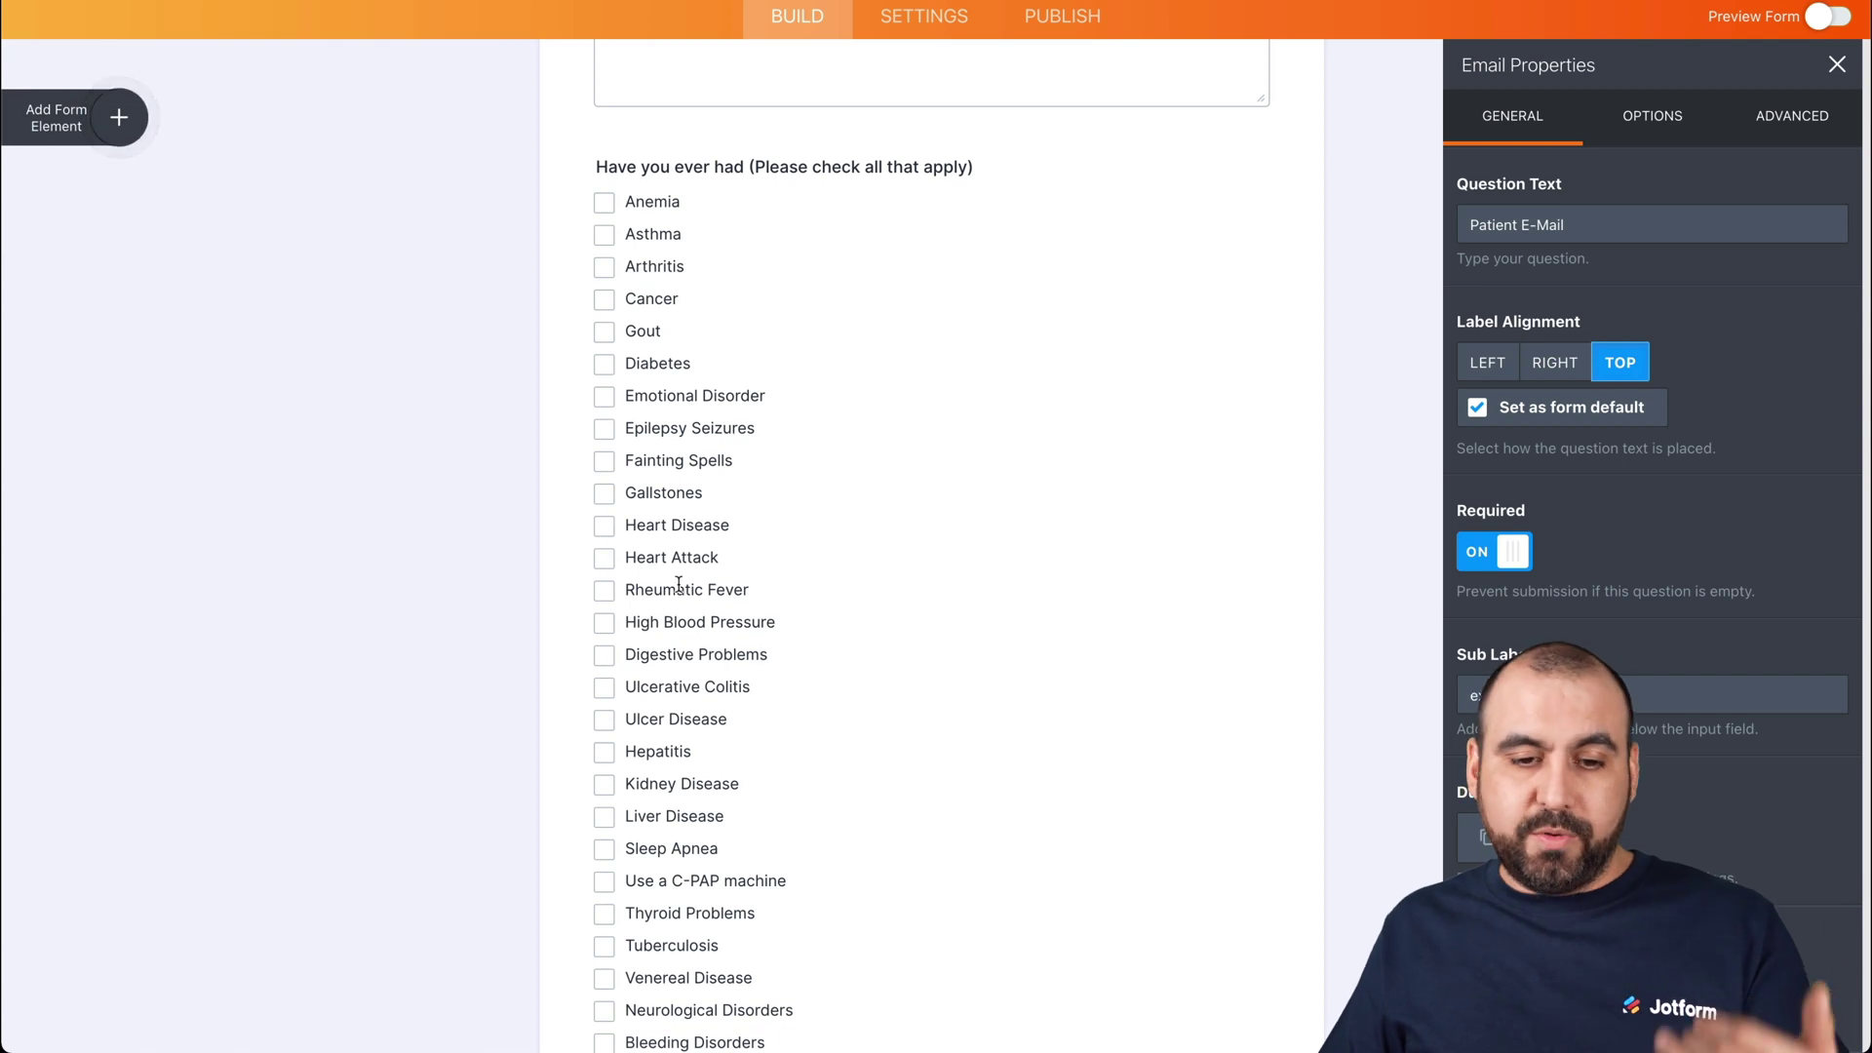
scroll(688, 650, "down", 5)
scroll(688, 650, "down", 3)
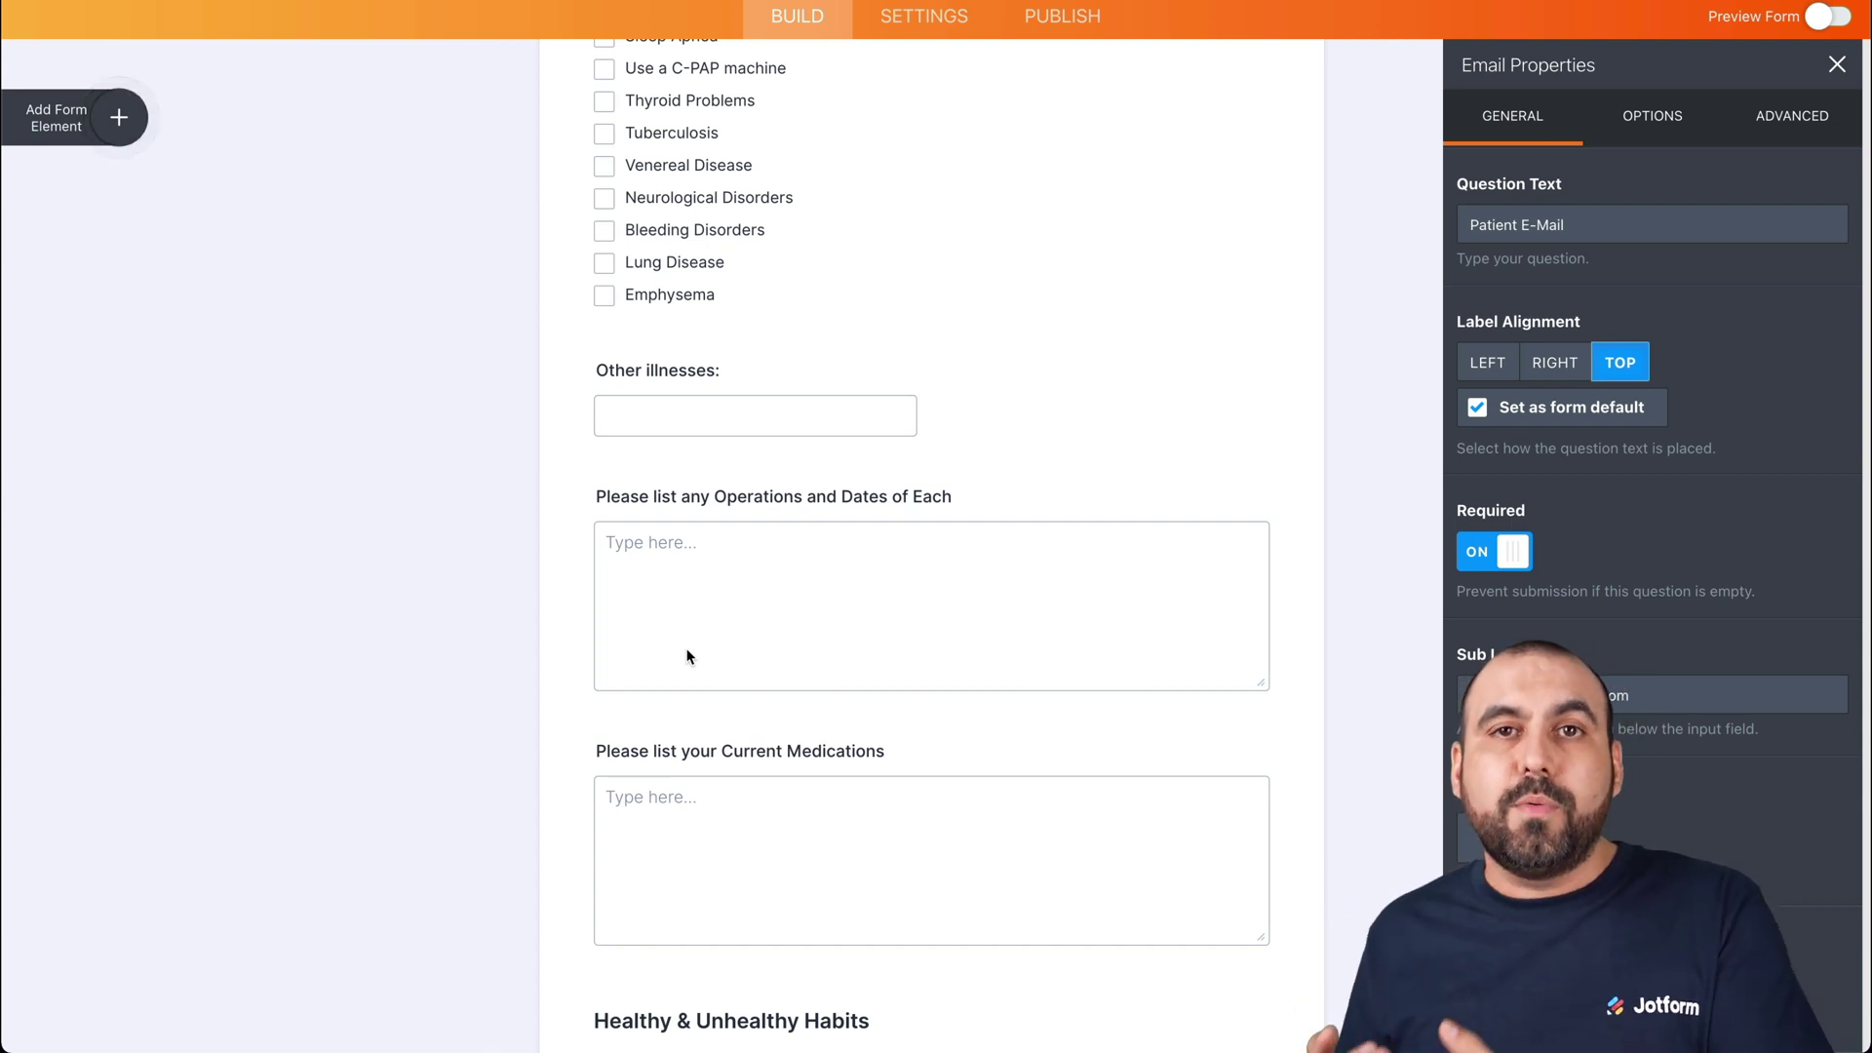
scroll(690, 535, "up", 15)
scroll(624, 341, "up", 1)
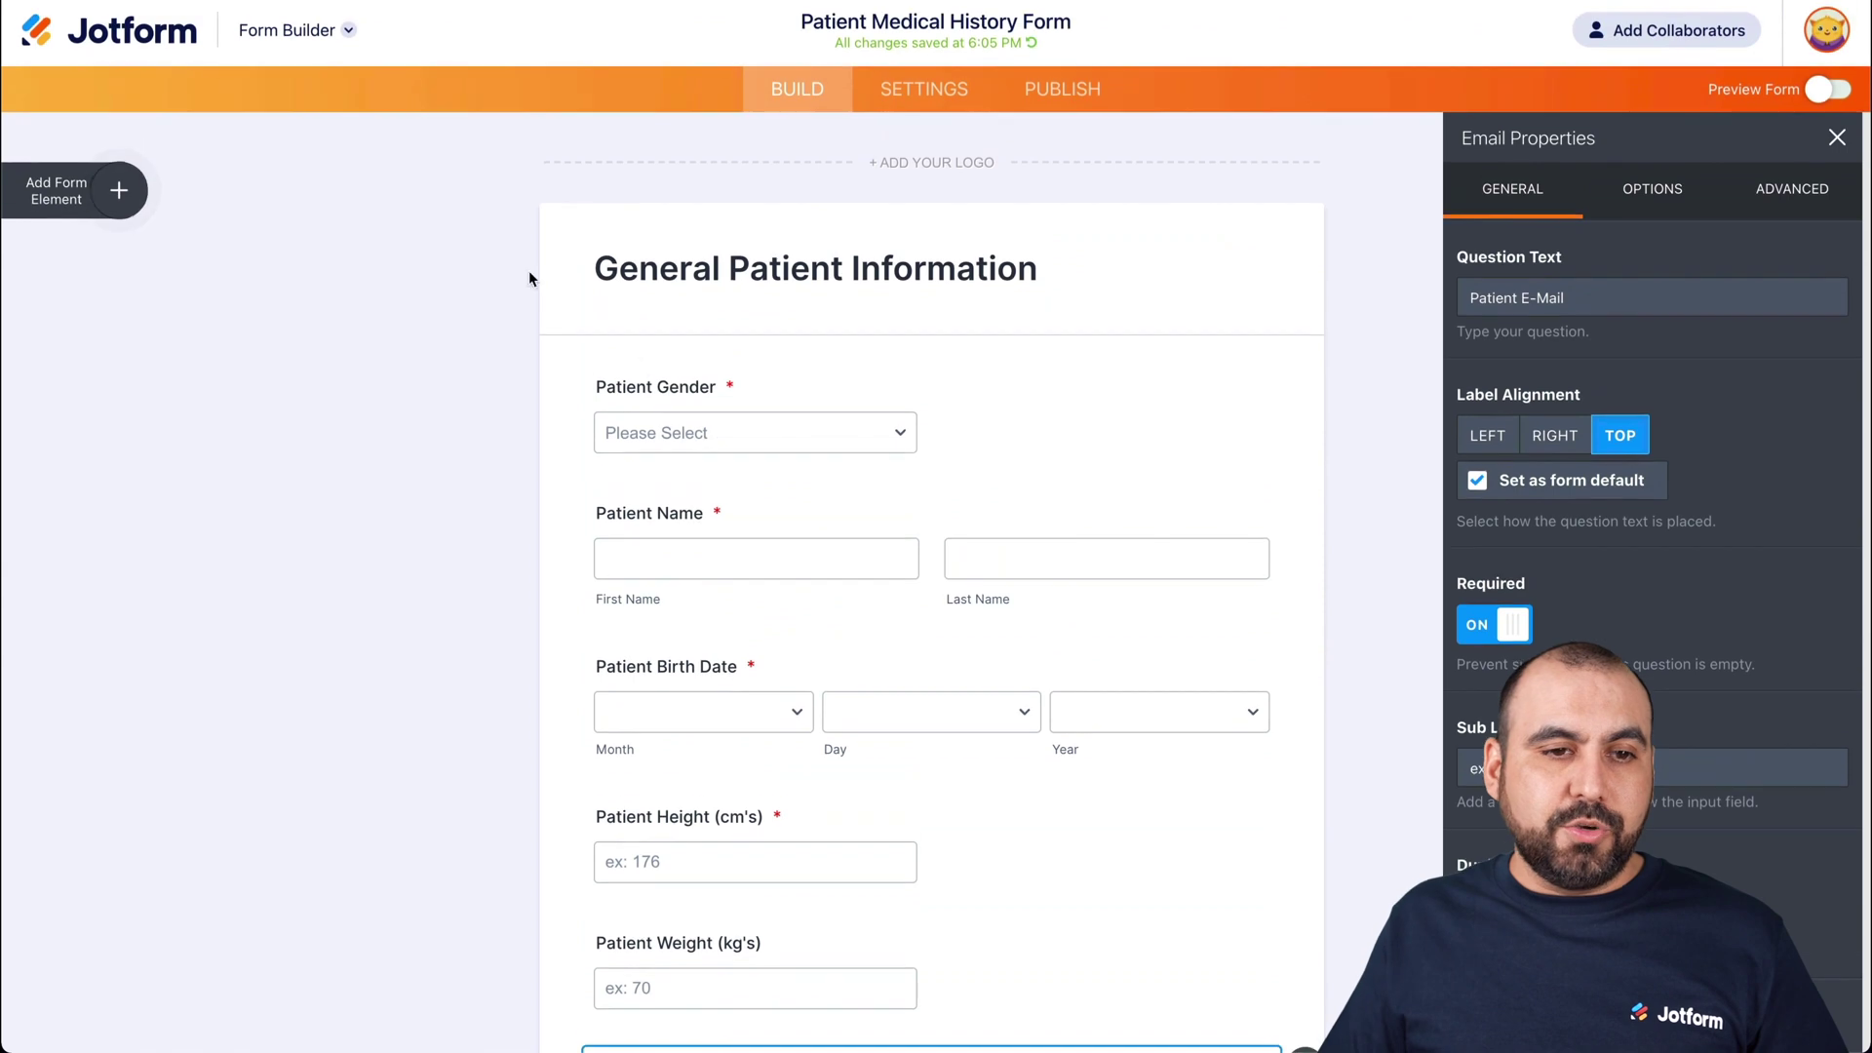
- Back in My Forms, create a new blank Classic Form from scratch
left_click(149, 27)
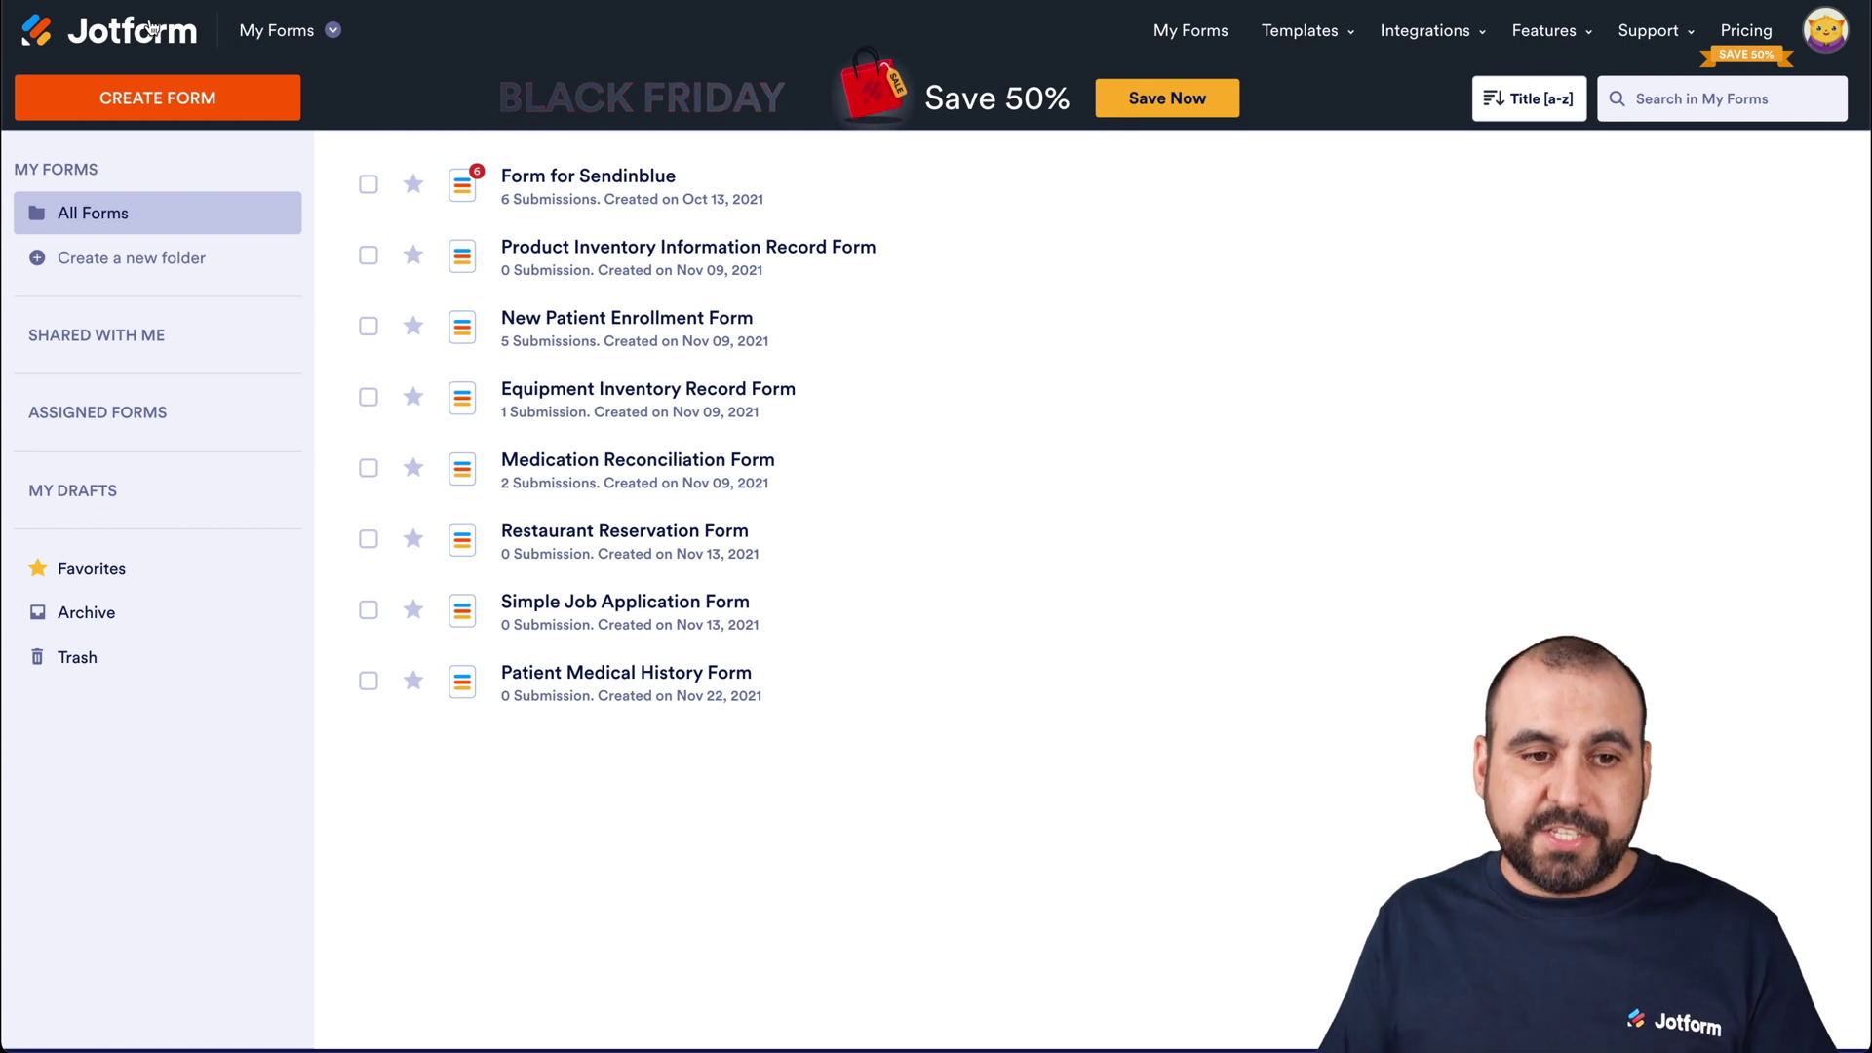
left_click(172, 105)
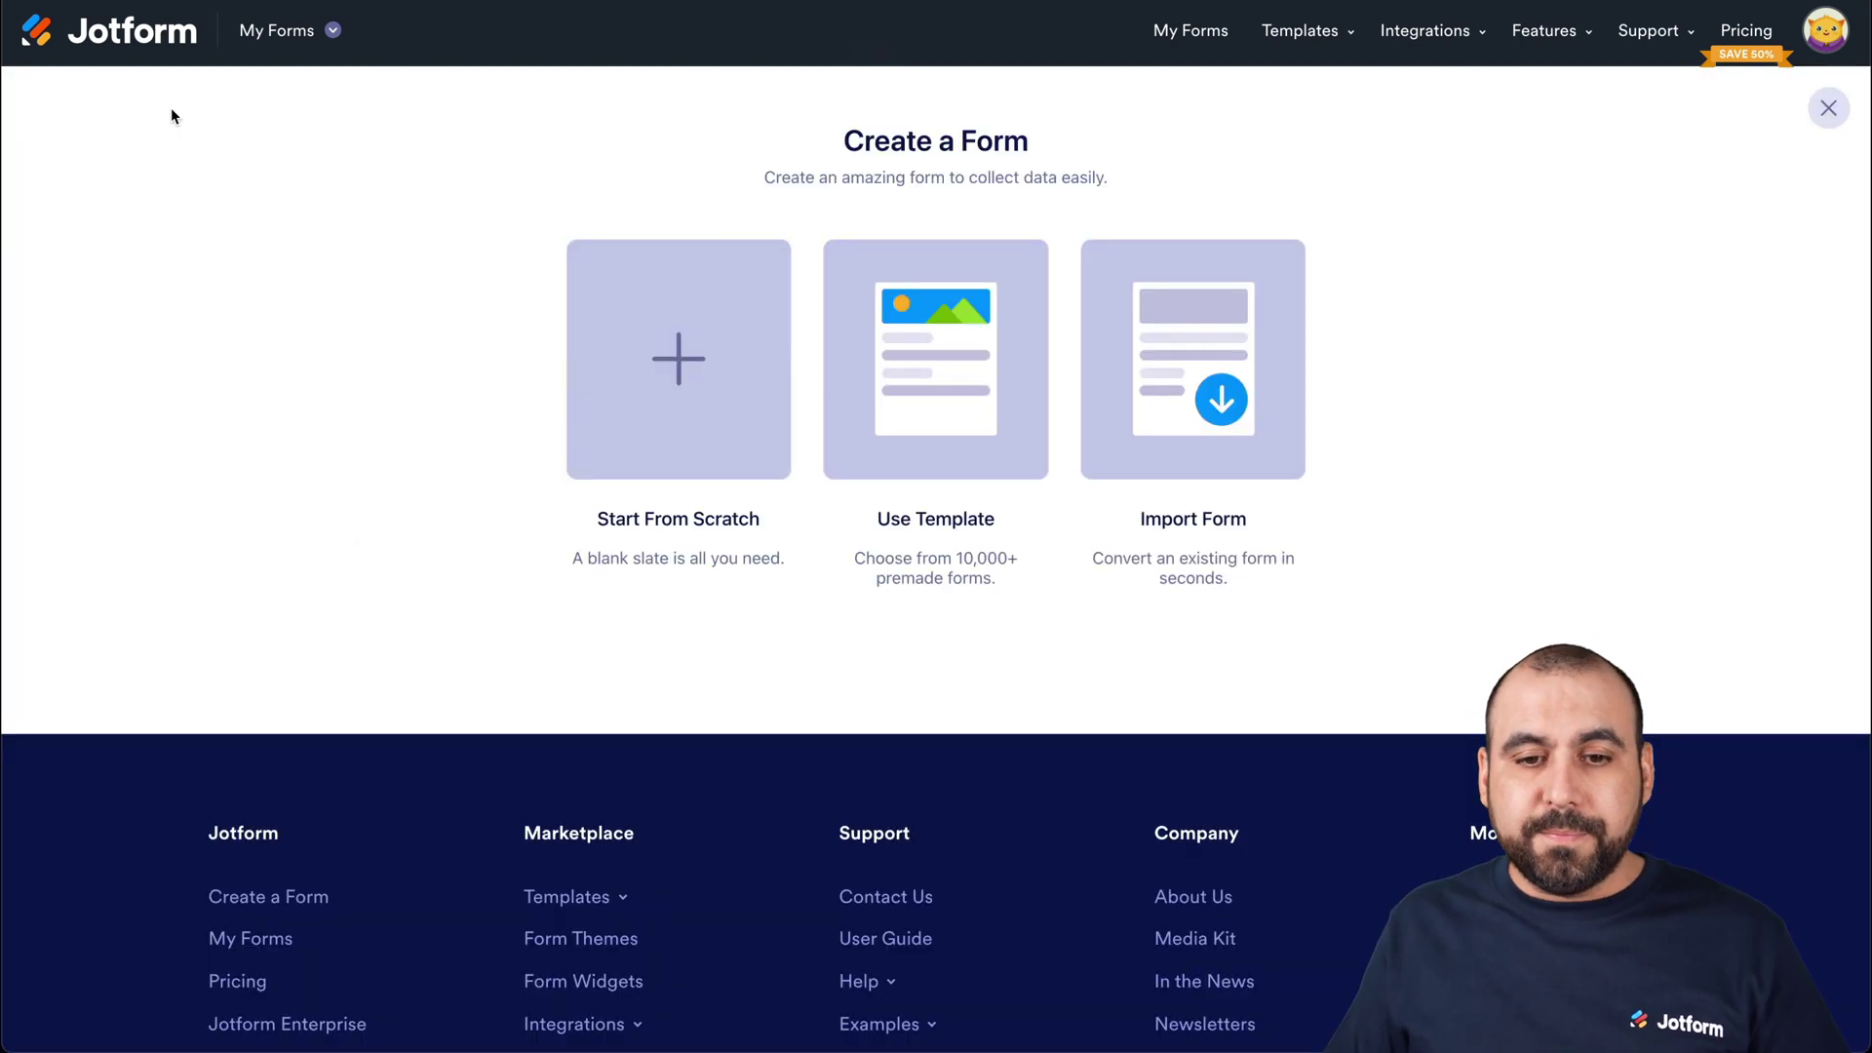
left_click(651, 352)
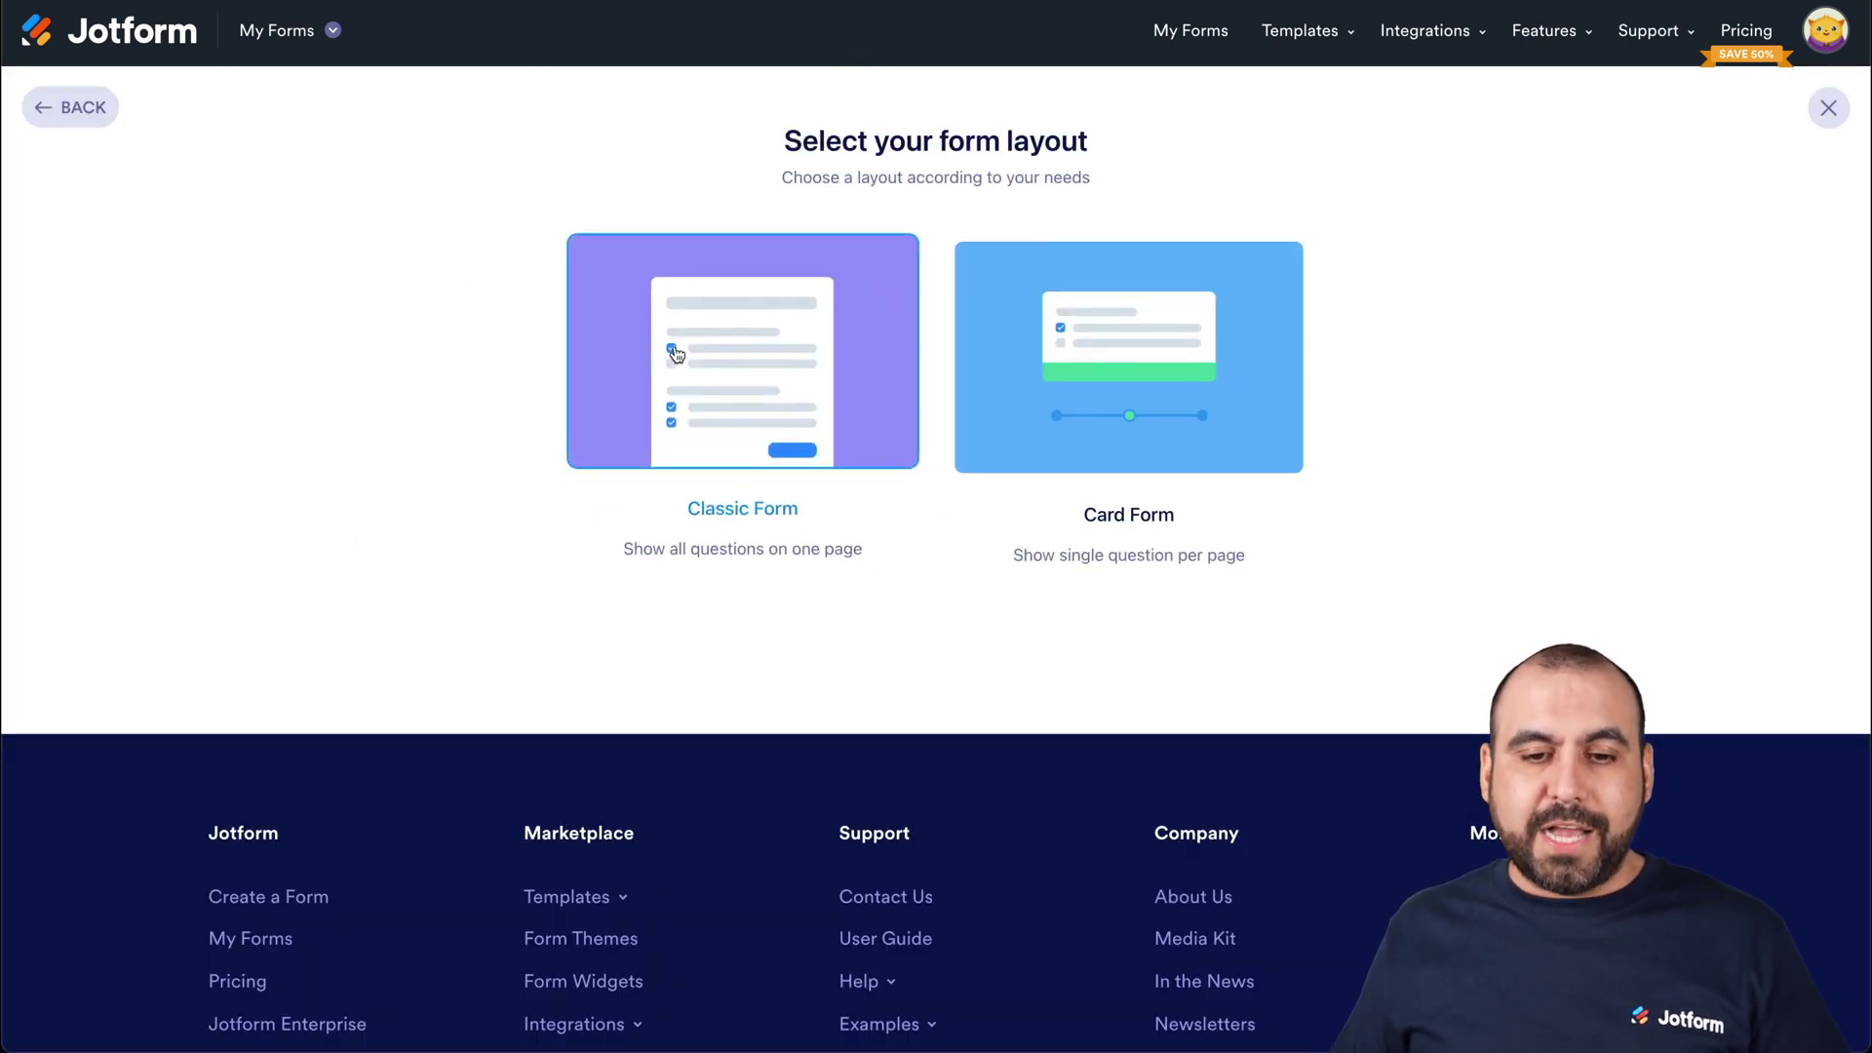
left_click(727, 361)
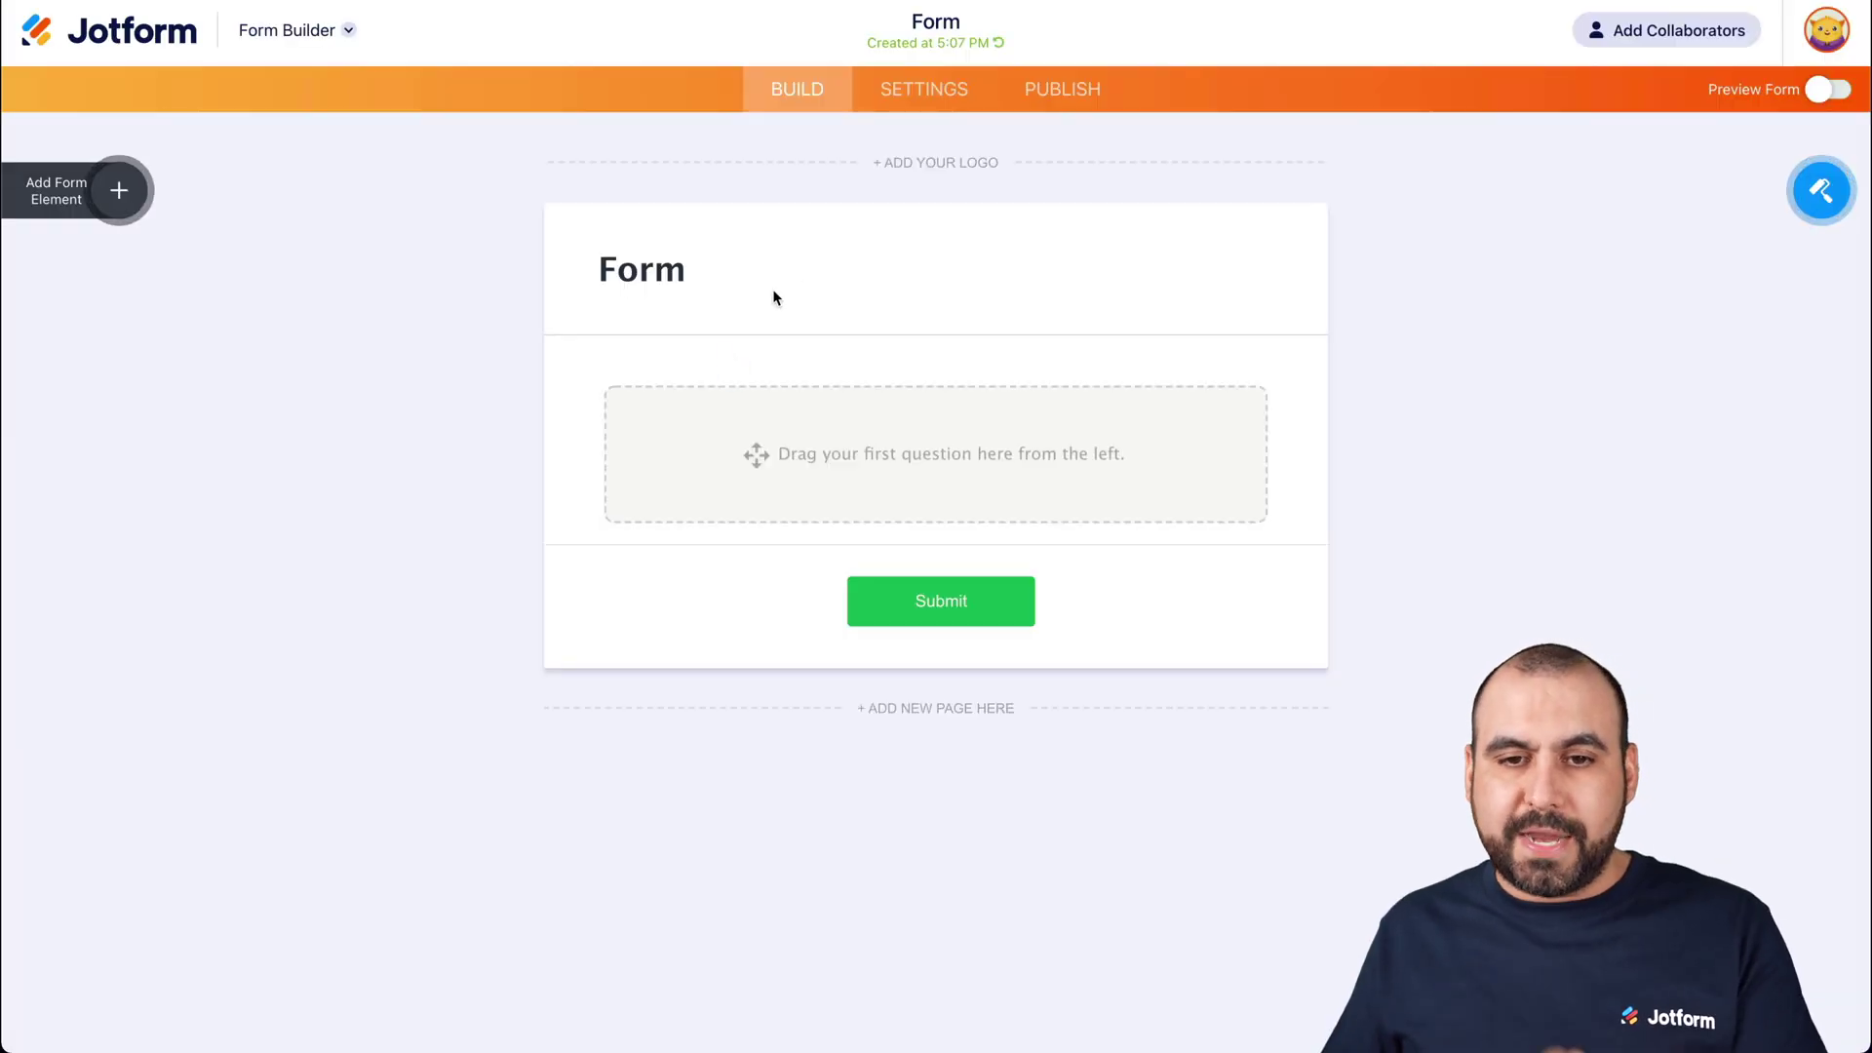
- Title the form 'Consultation' and add an Appointment field, showing its properties
left_click(931, 21)
type("Consultation")
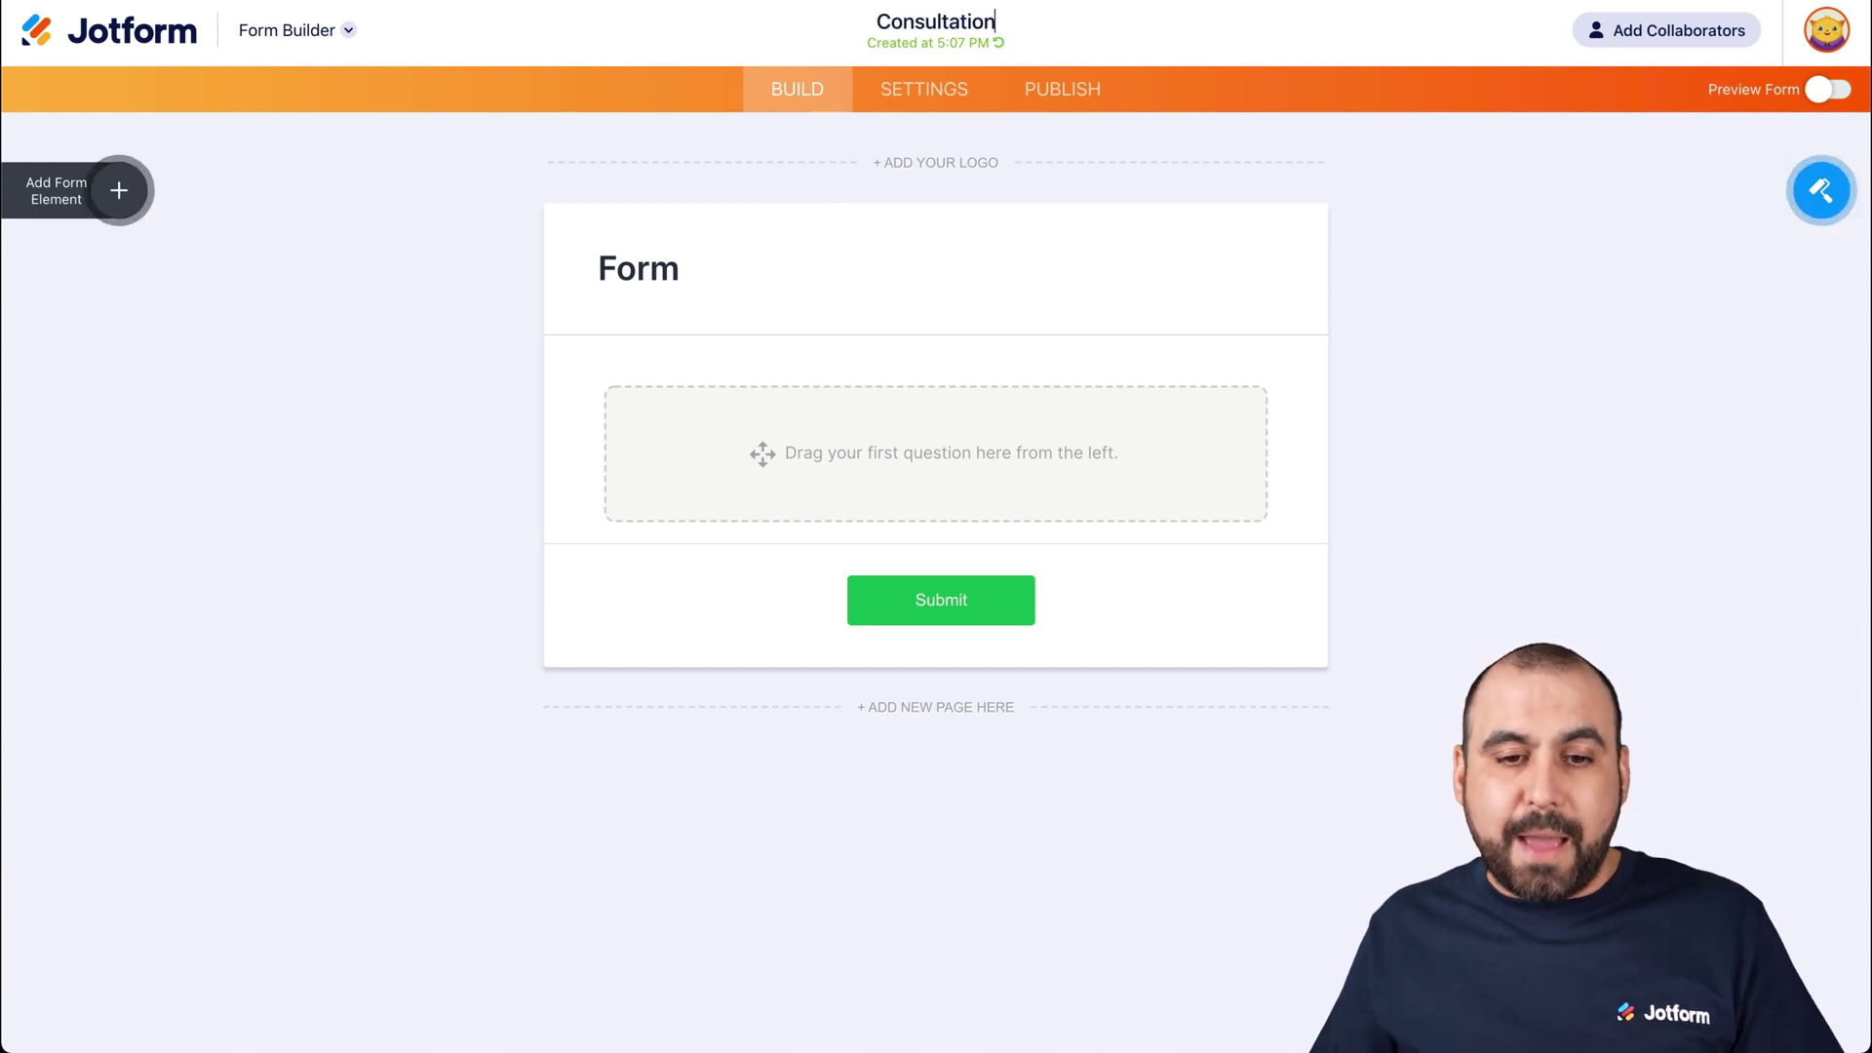
left_click(120, 191)
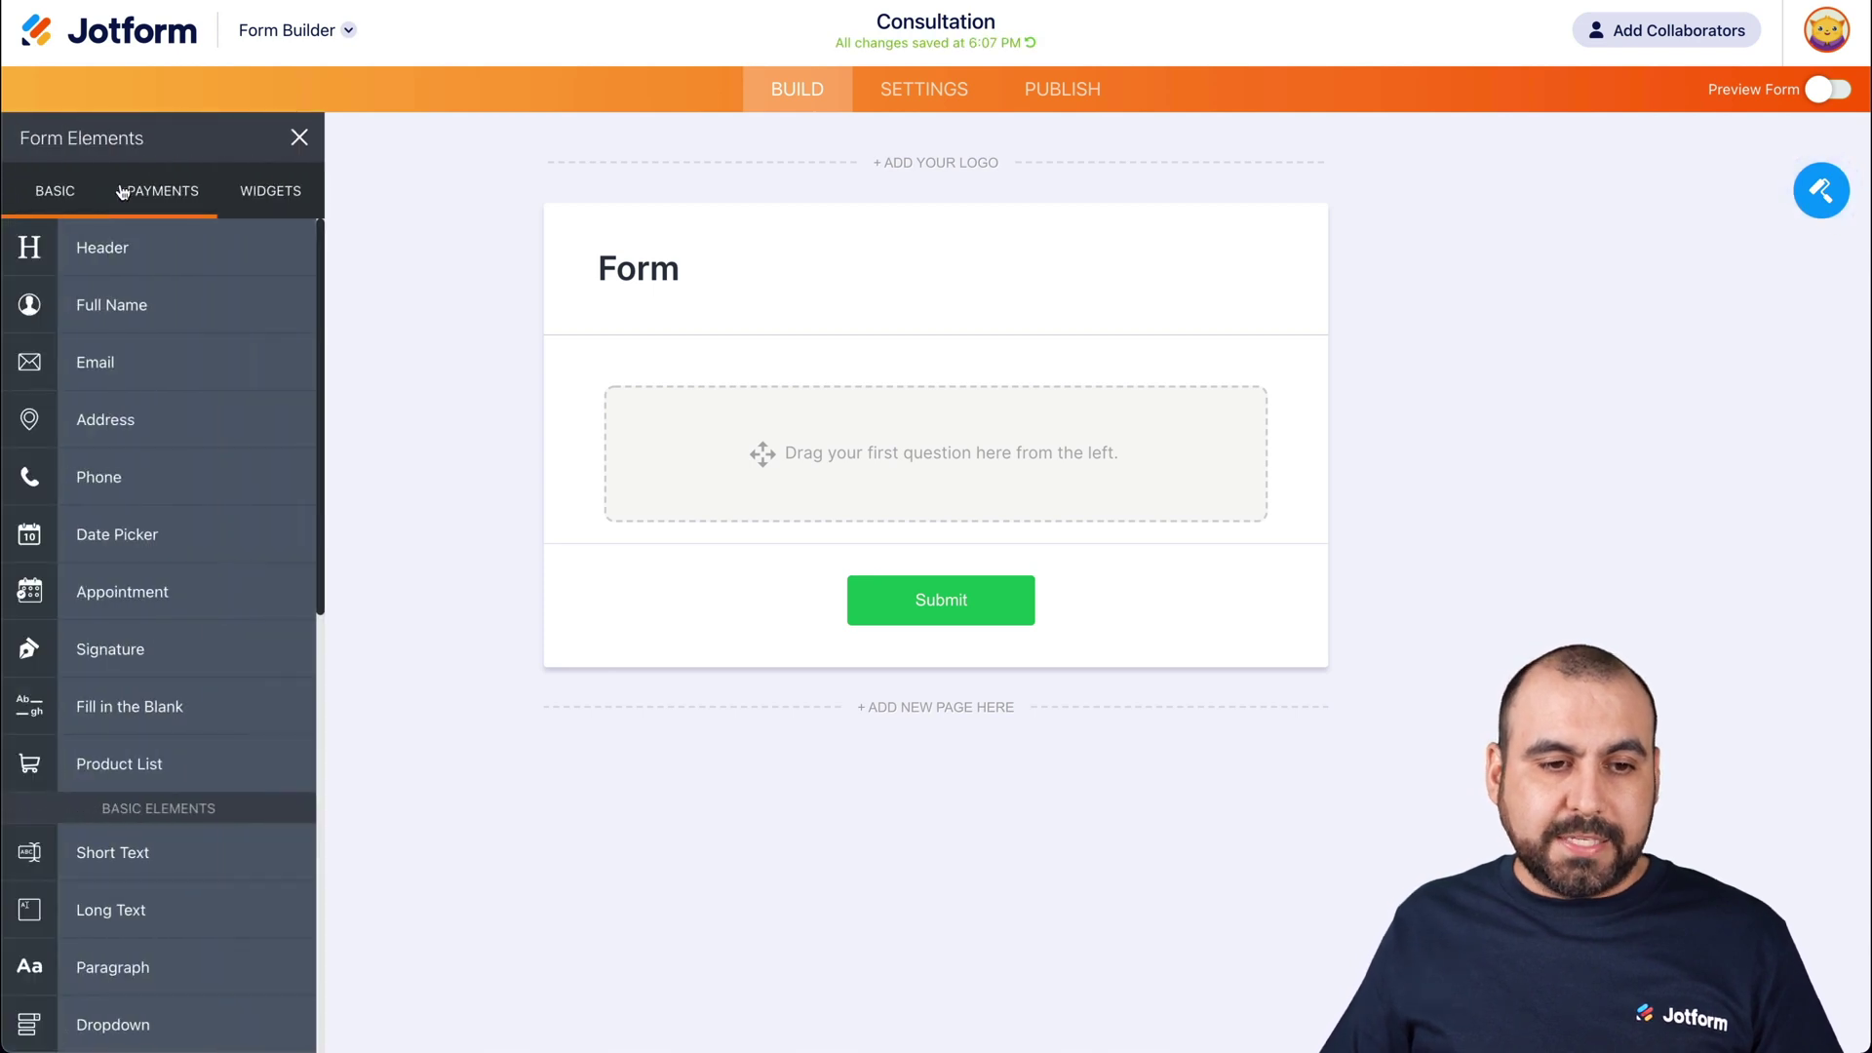
left_click_drag(137, 591, 844, 483)
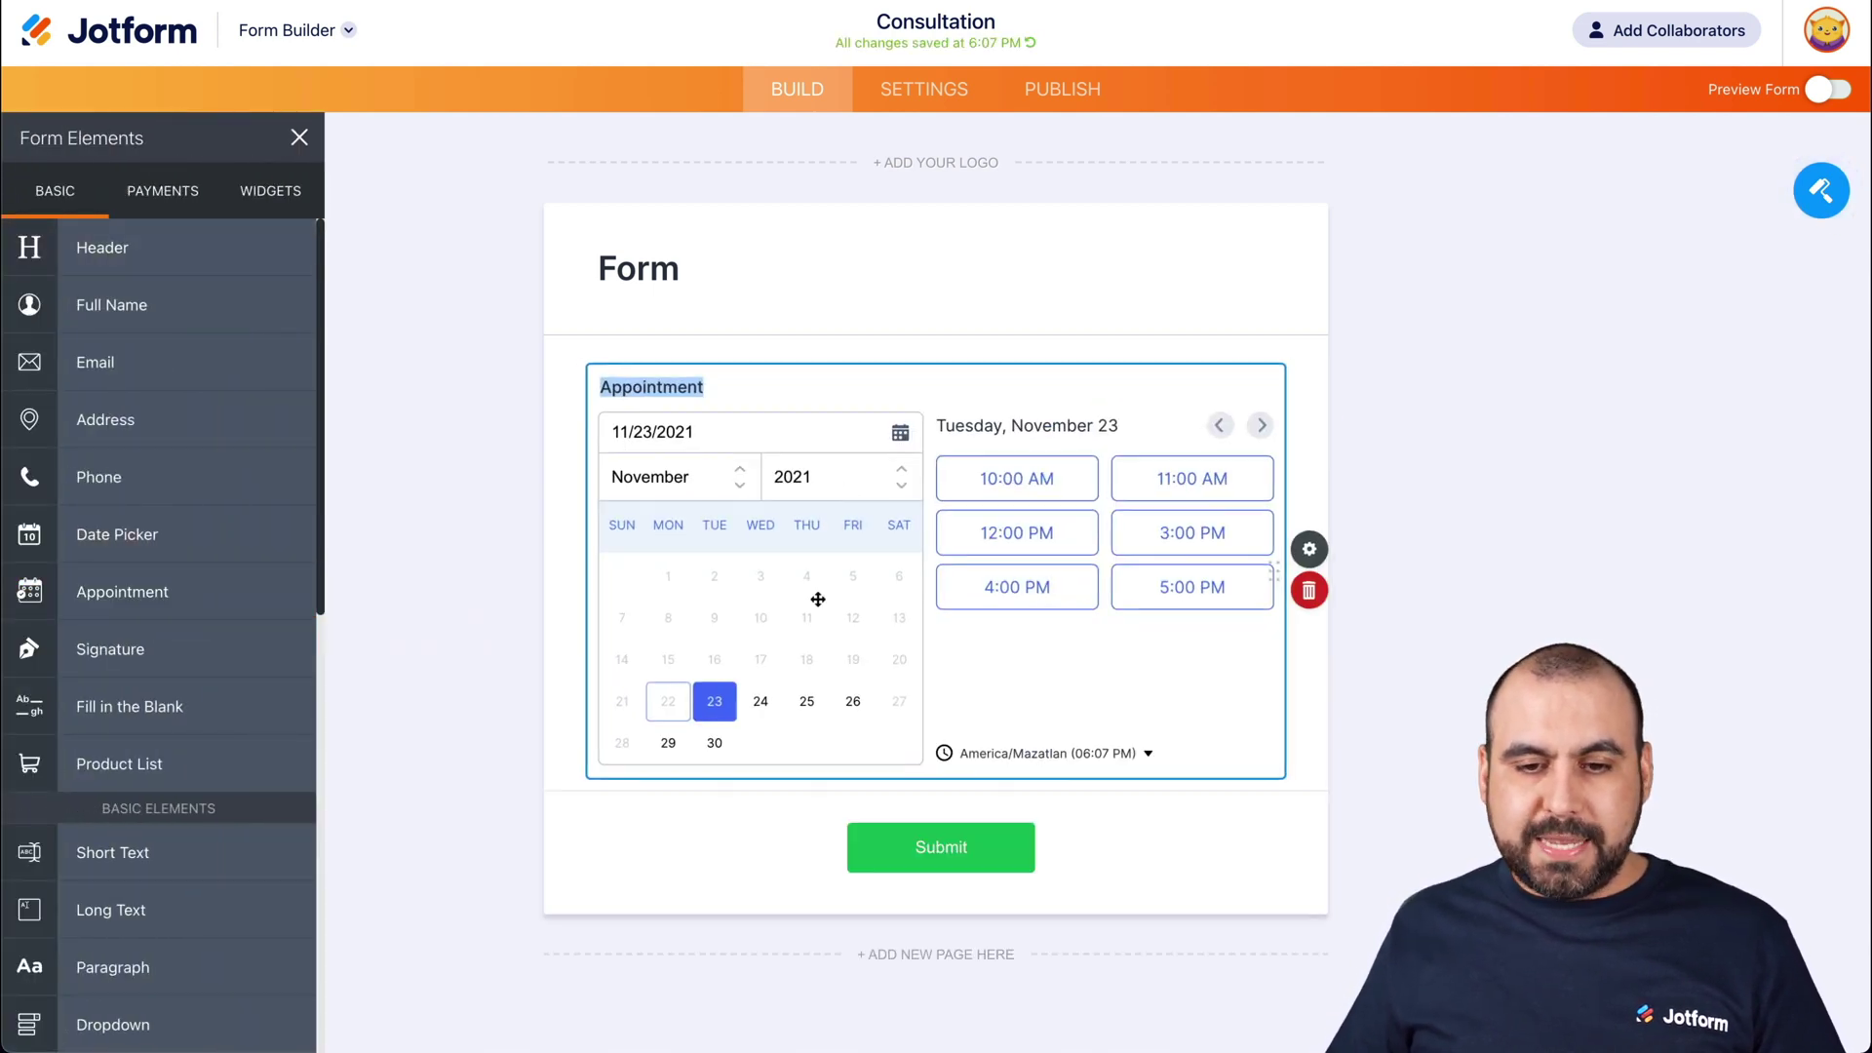
left_click(1310, 551)
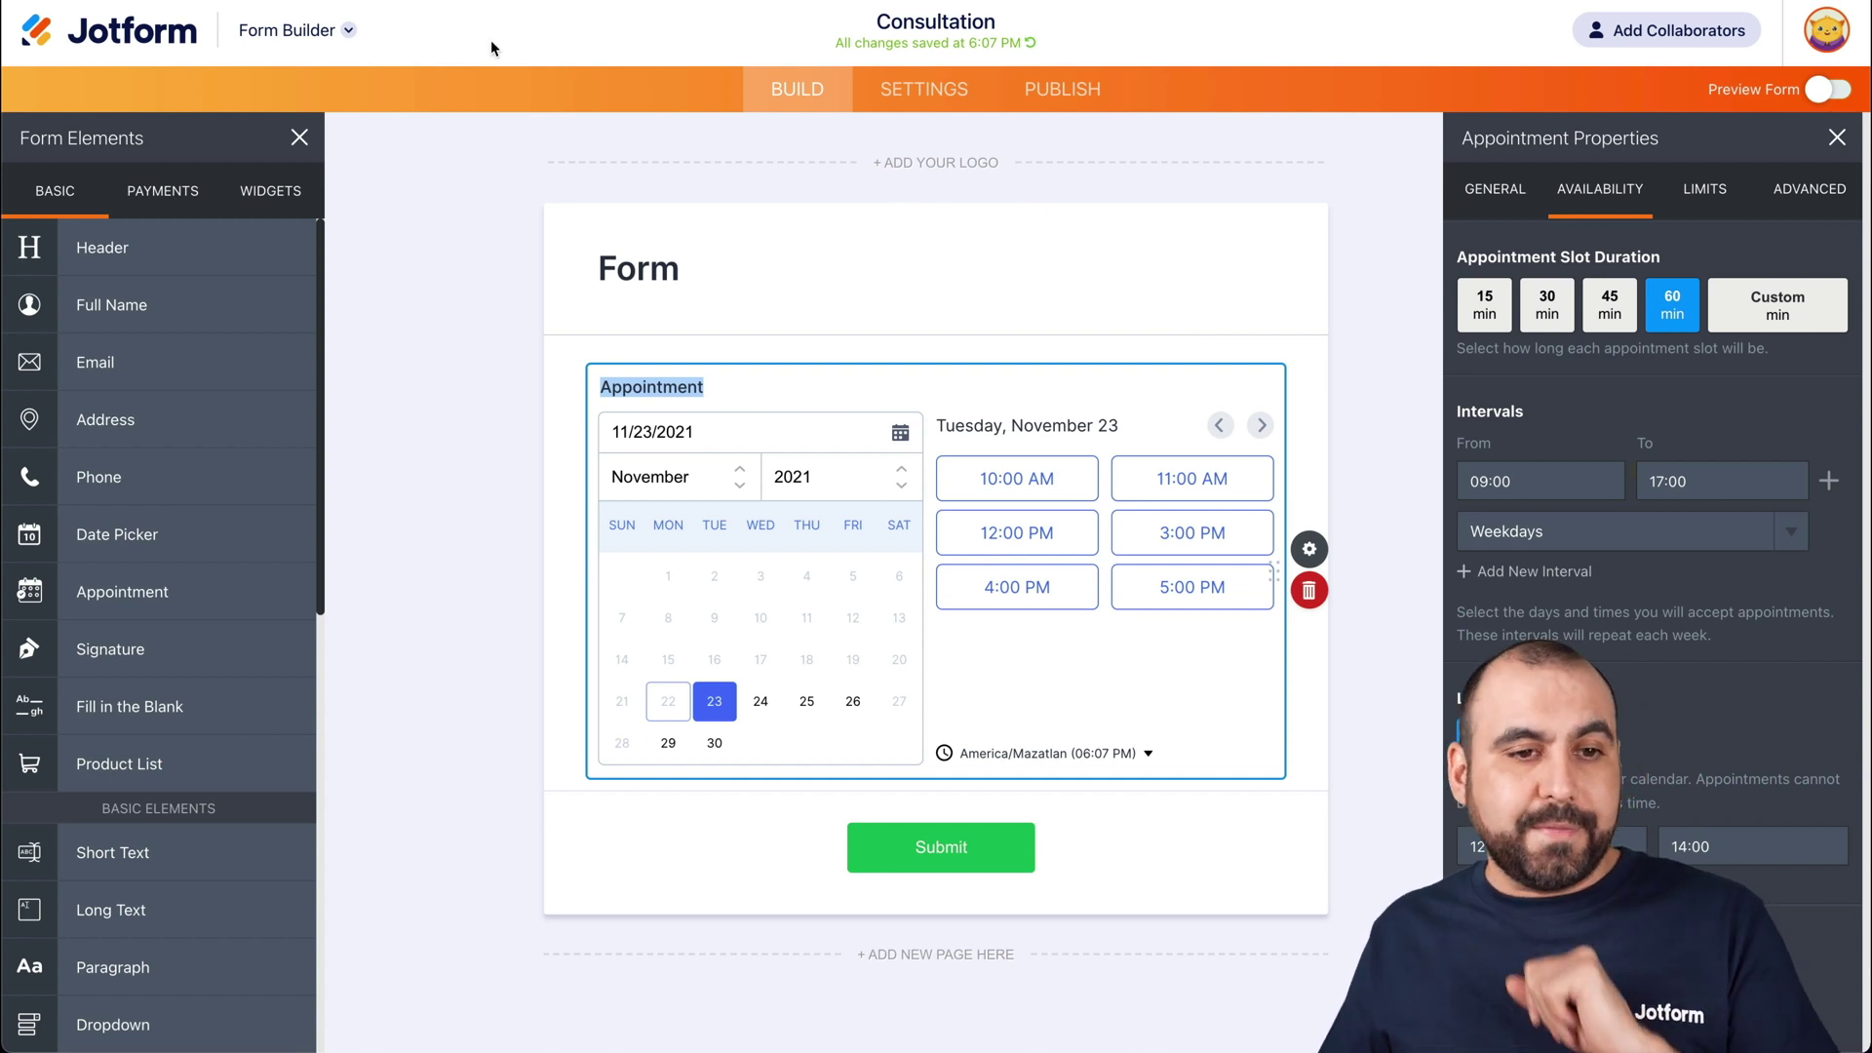
- Switch from the forms dashboard to My Apps and begin creating a new app
left_click(176, 37)
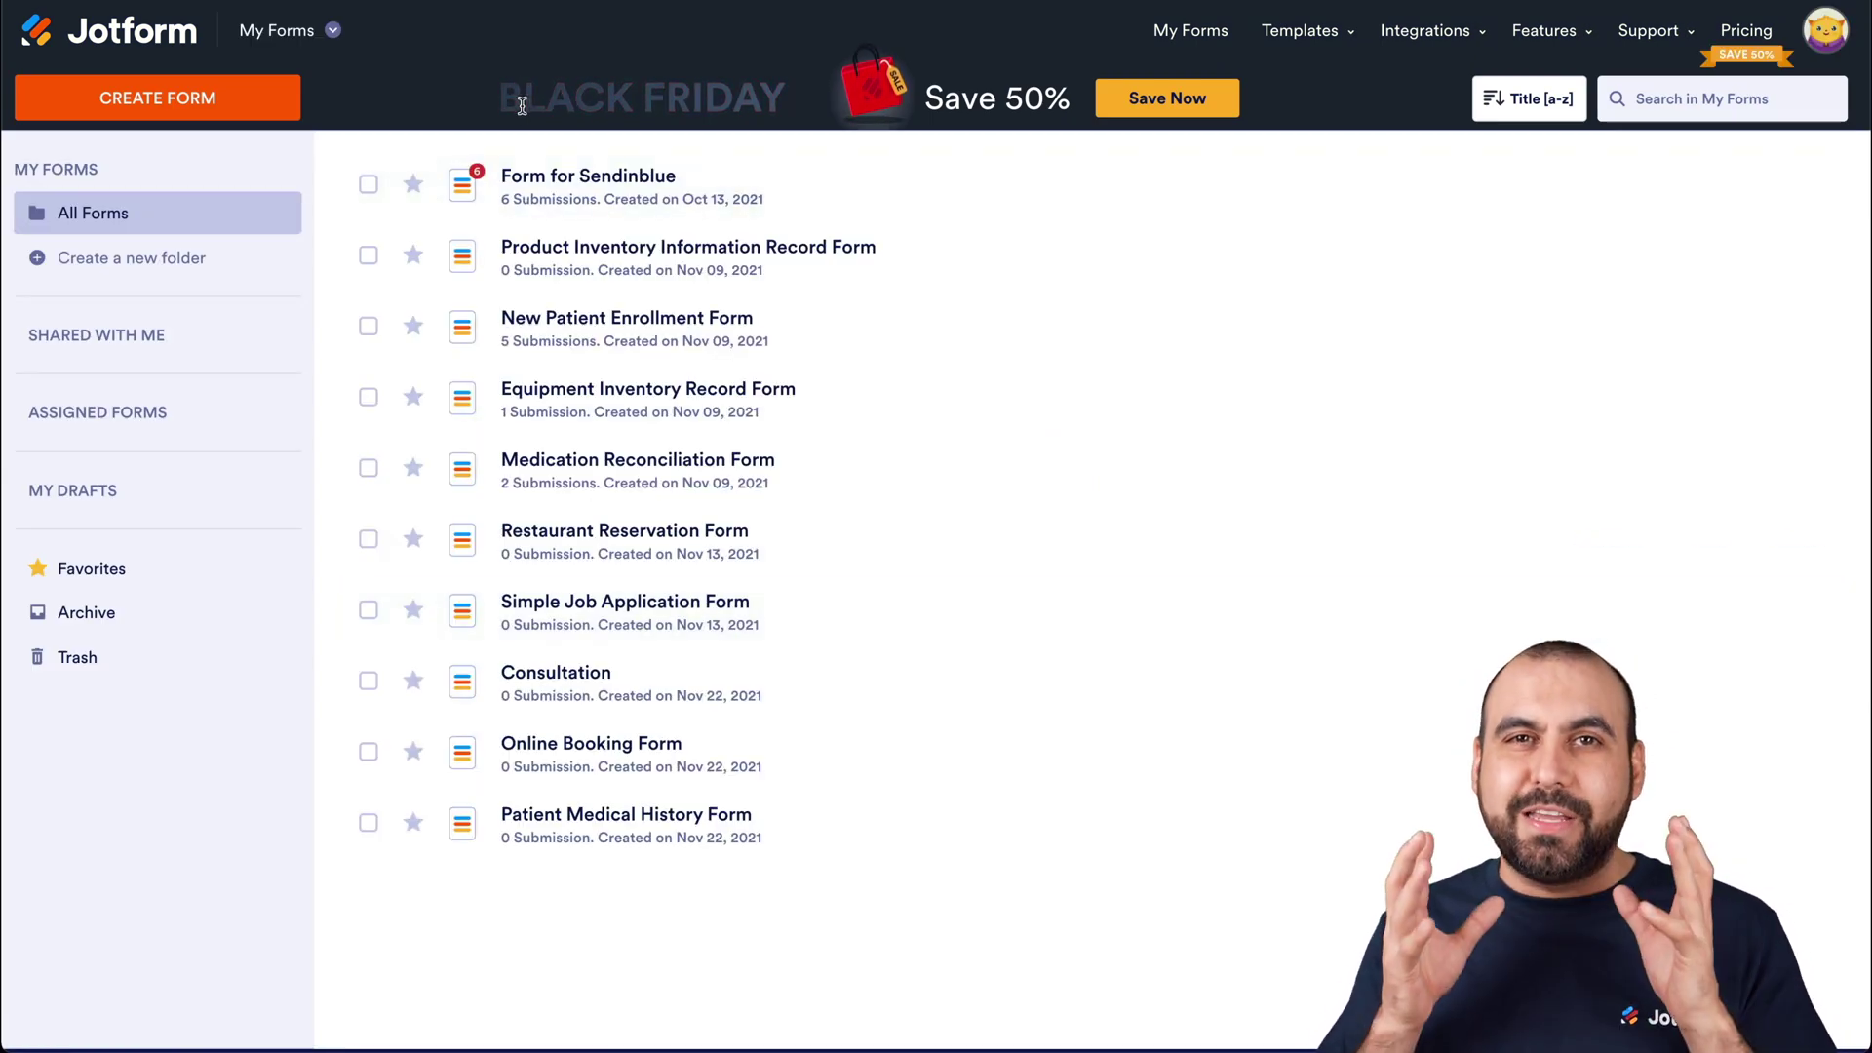
left_click(313, 32)
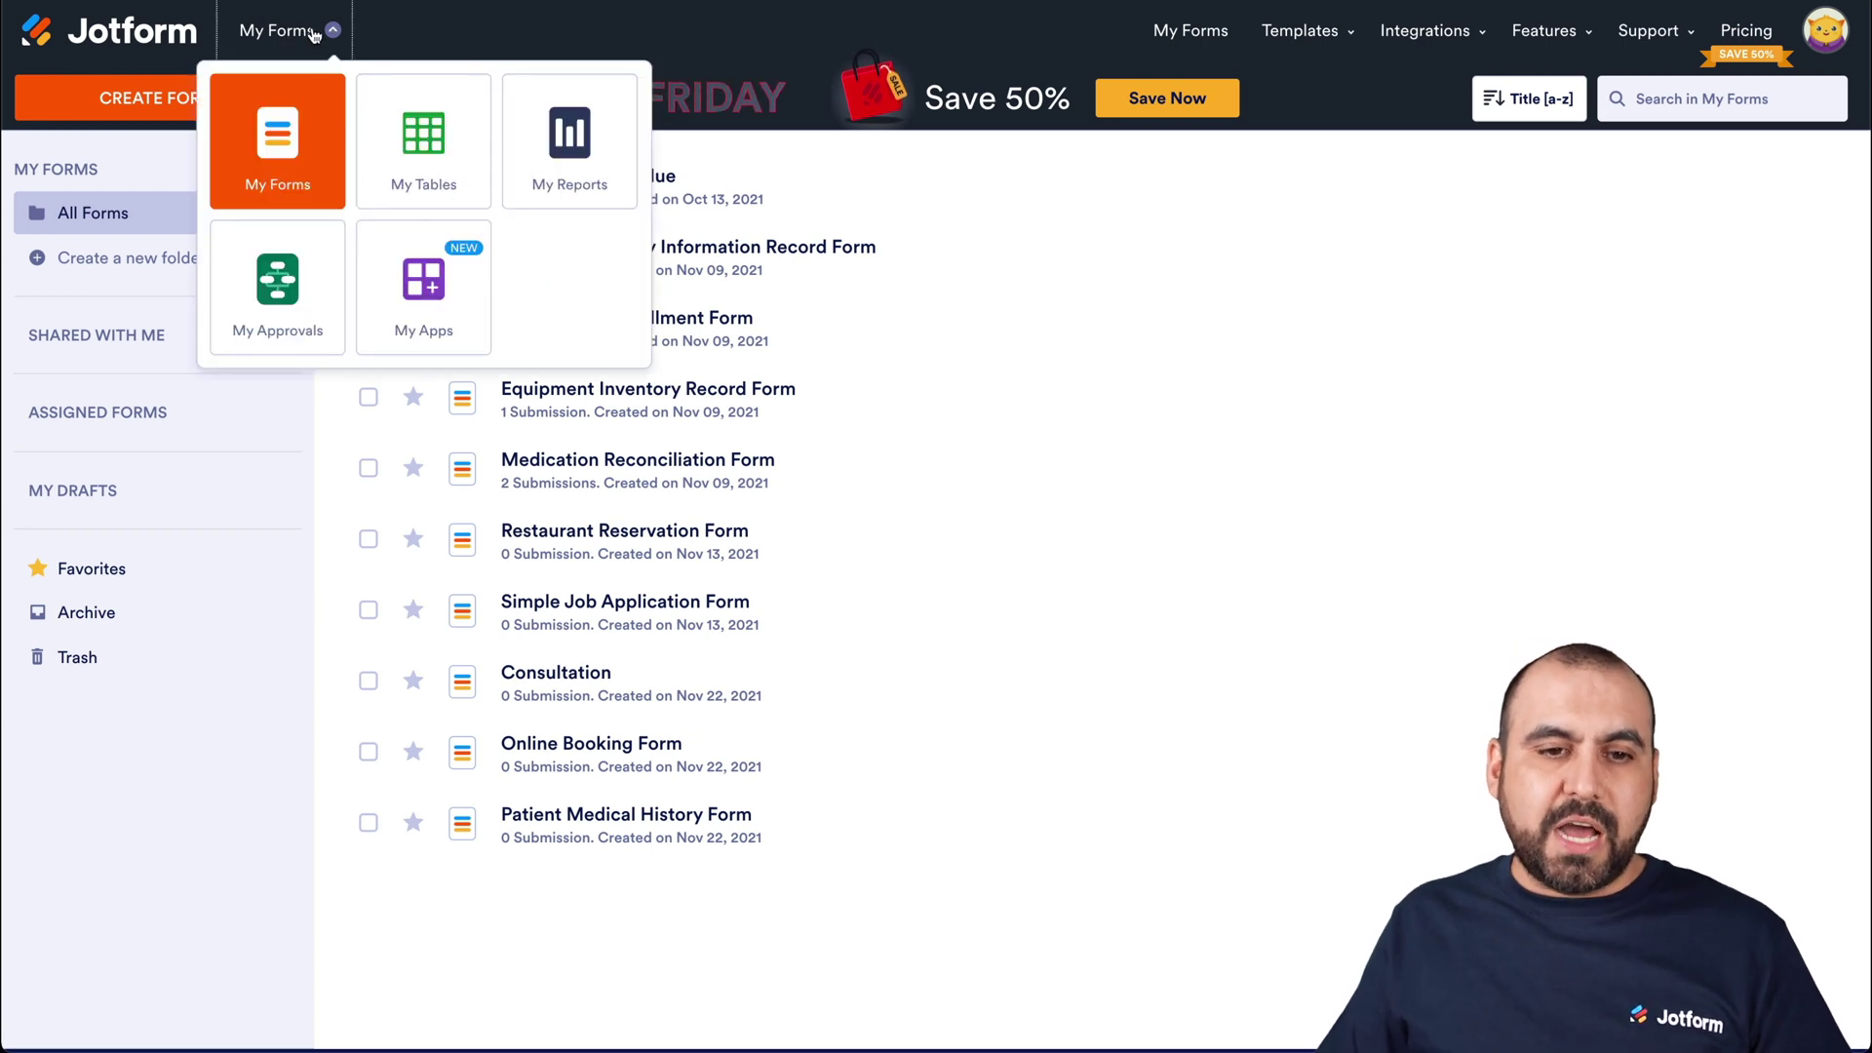
left_click(430, 289)
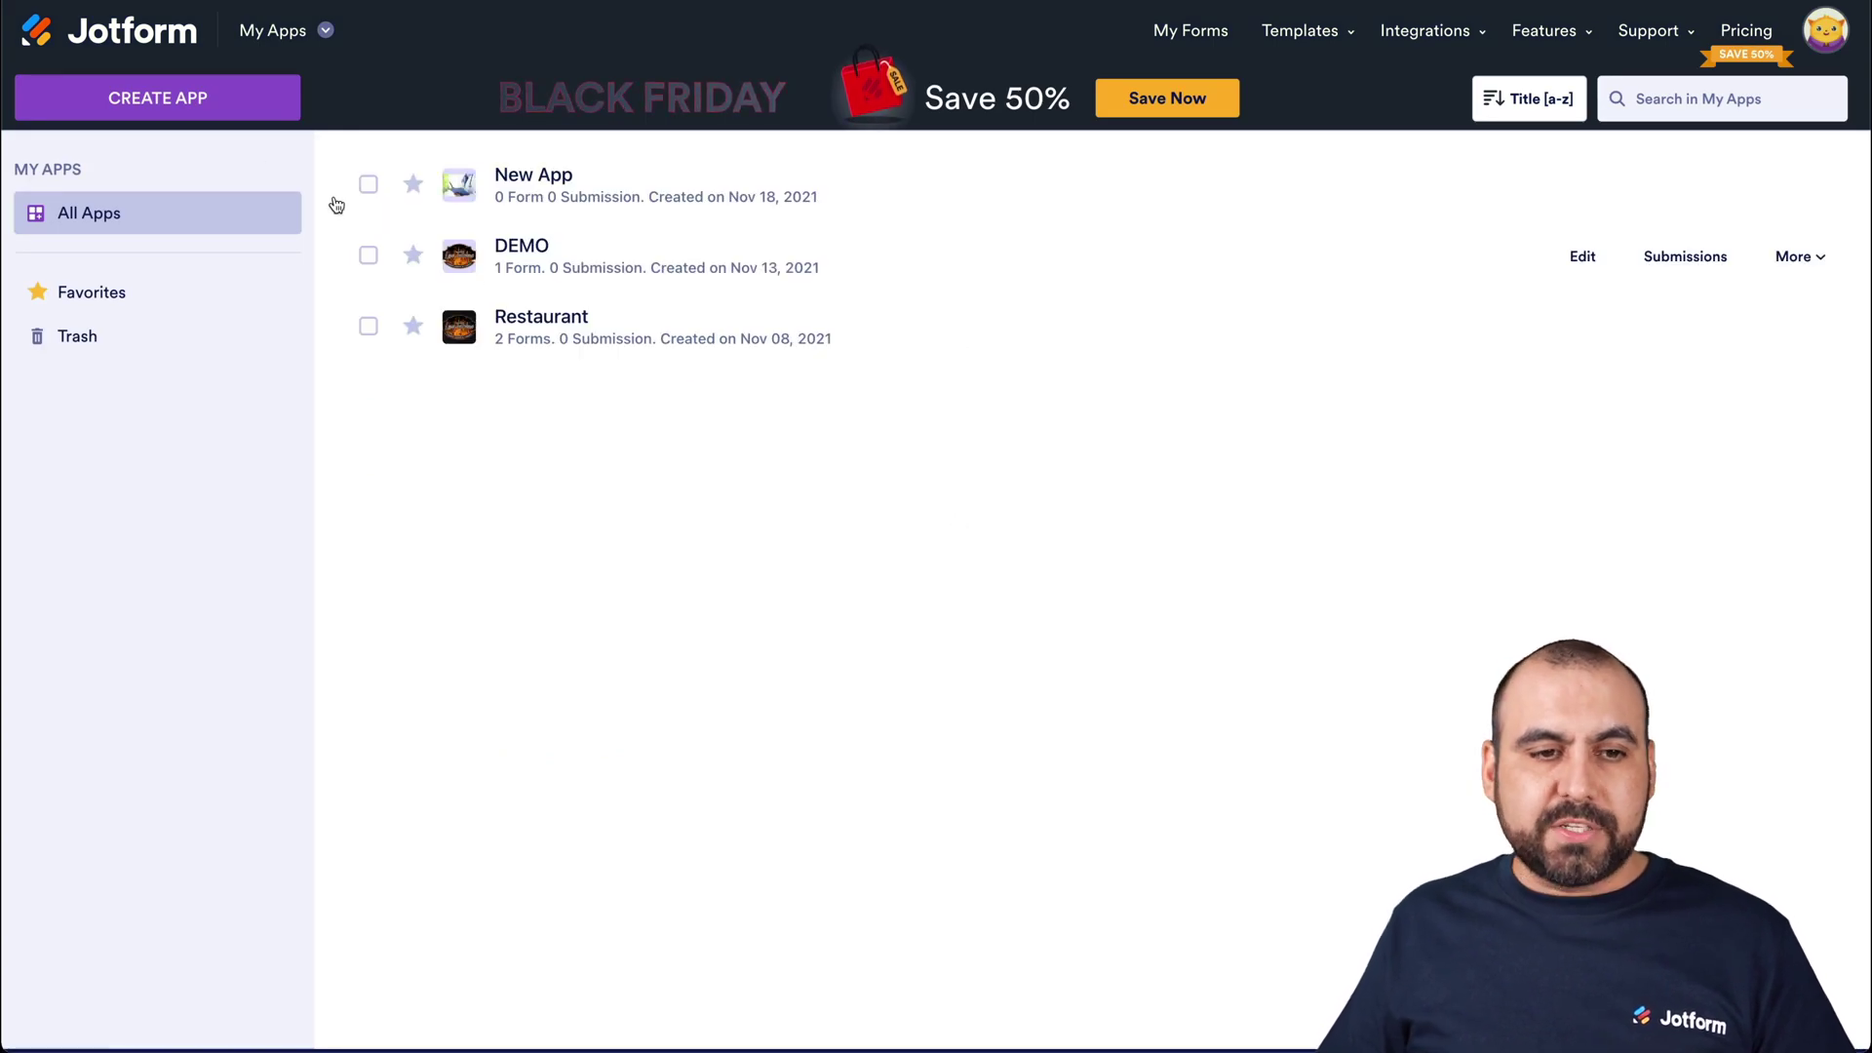
left_click(189, 102)
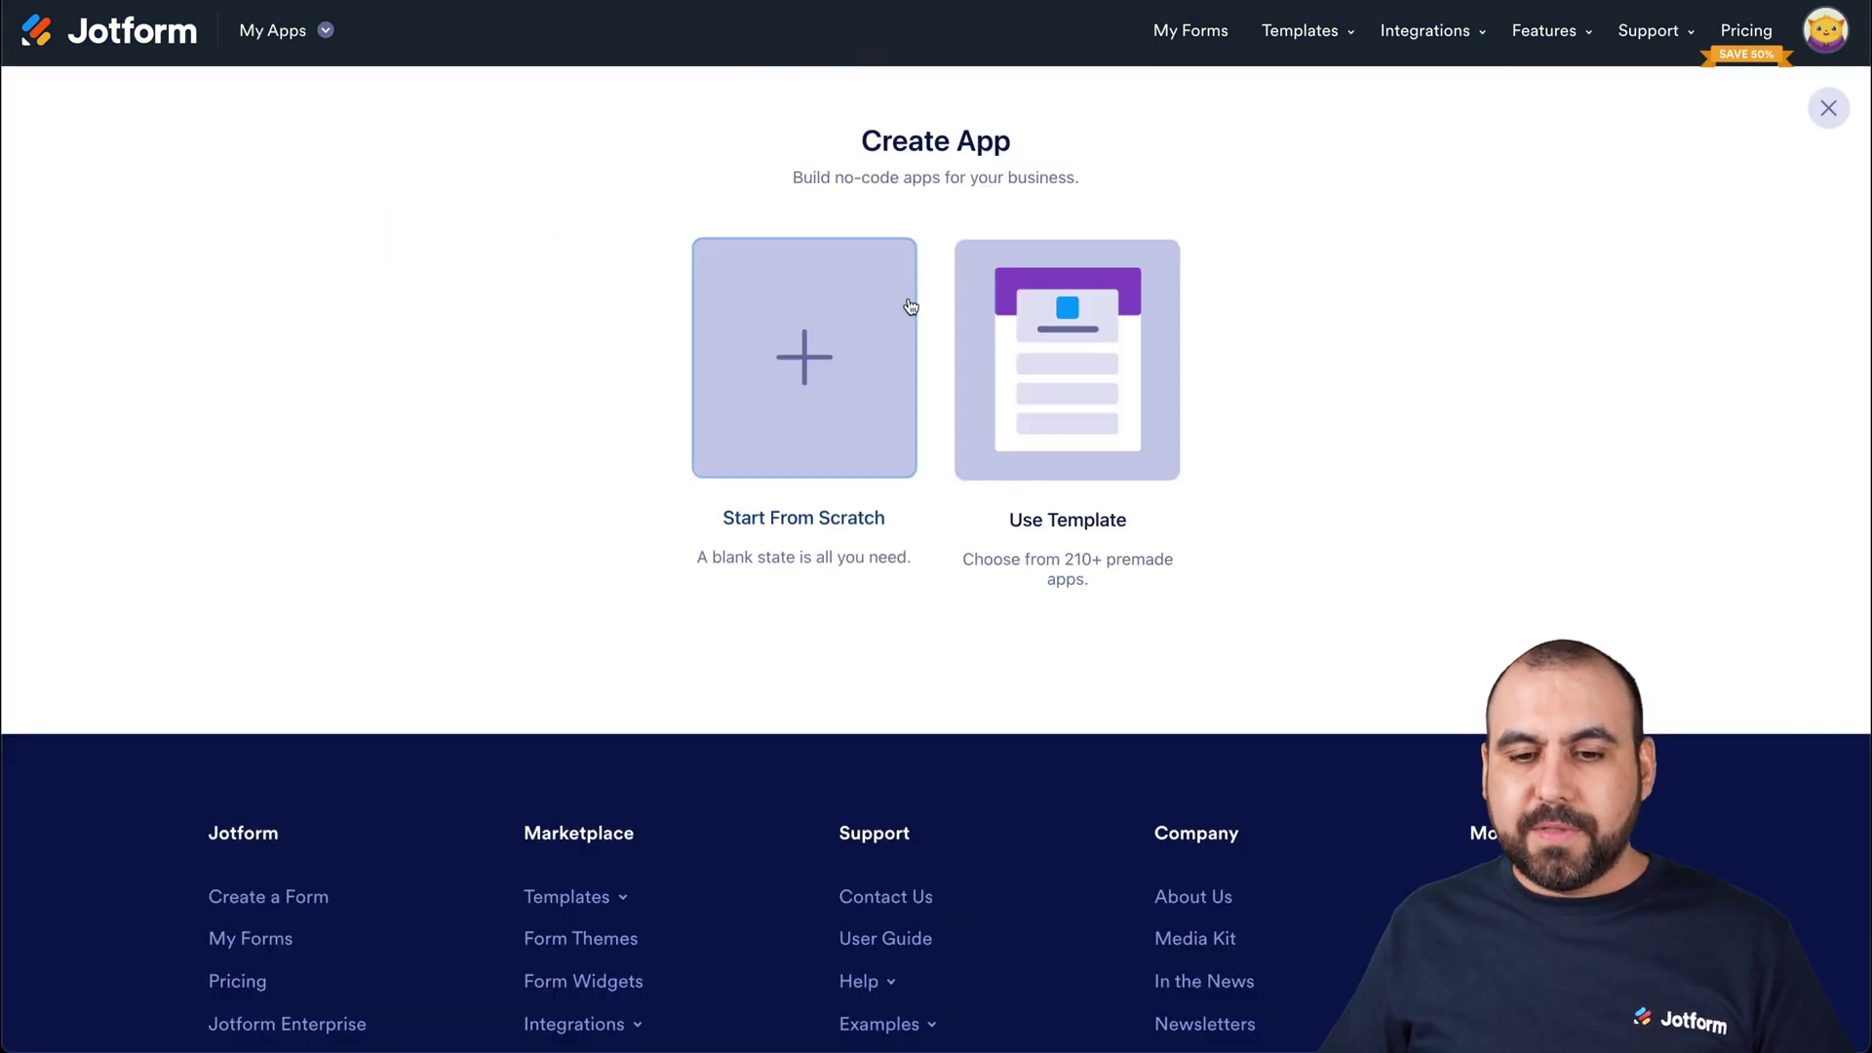
- Start a blank app and replace its default logo with the medical photo from My Images
left_click(817, 362)
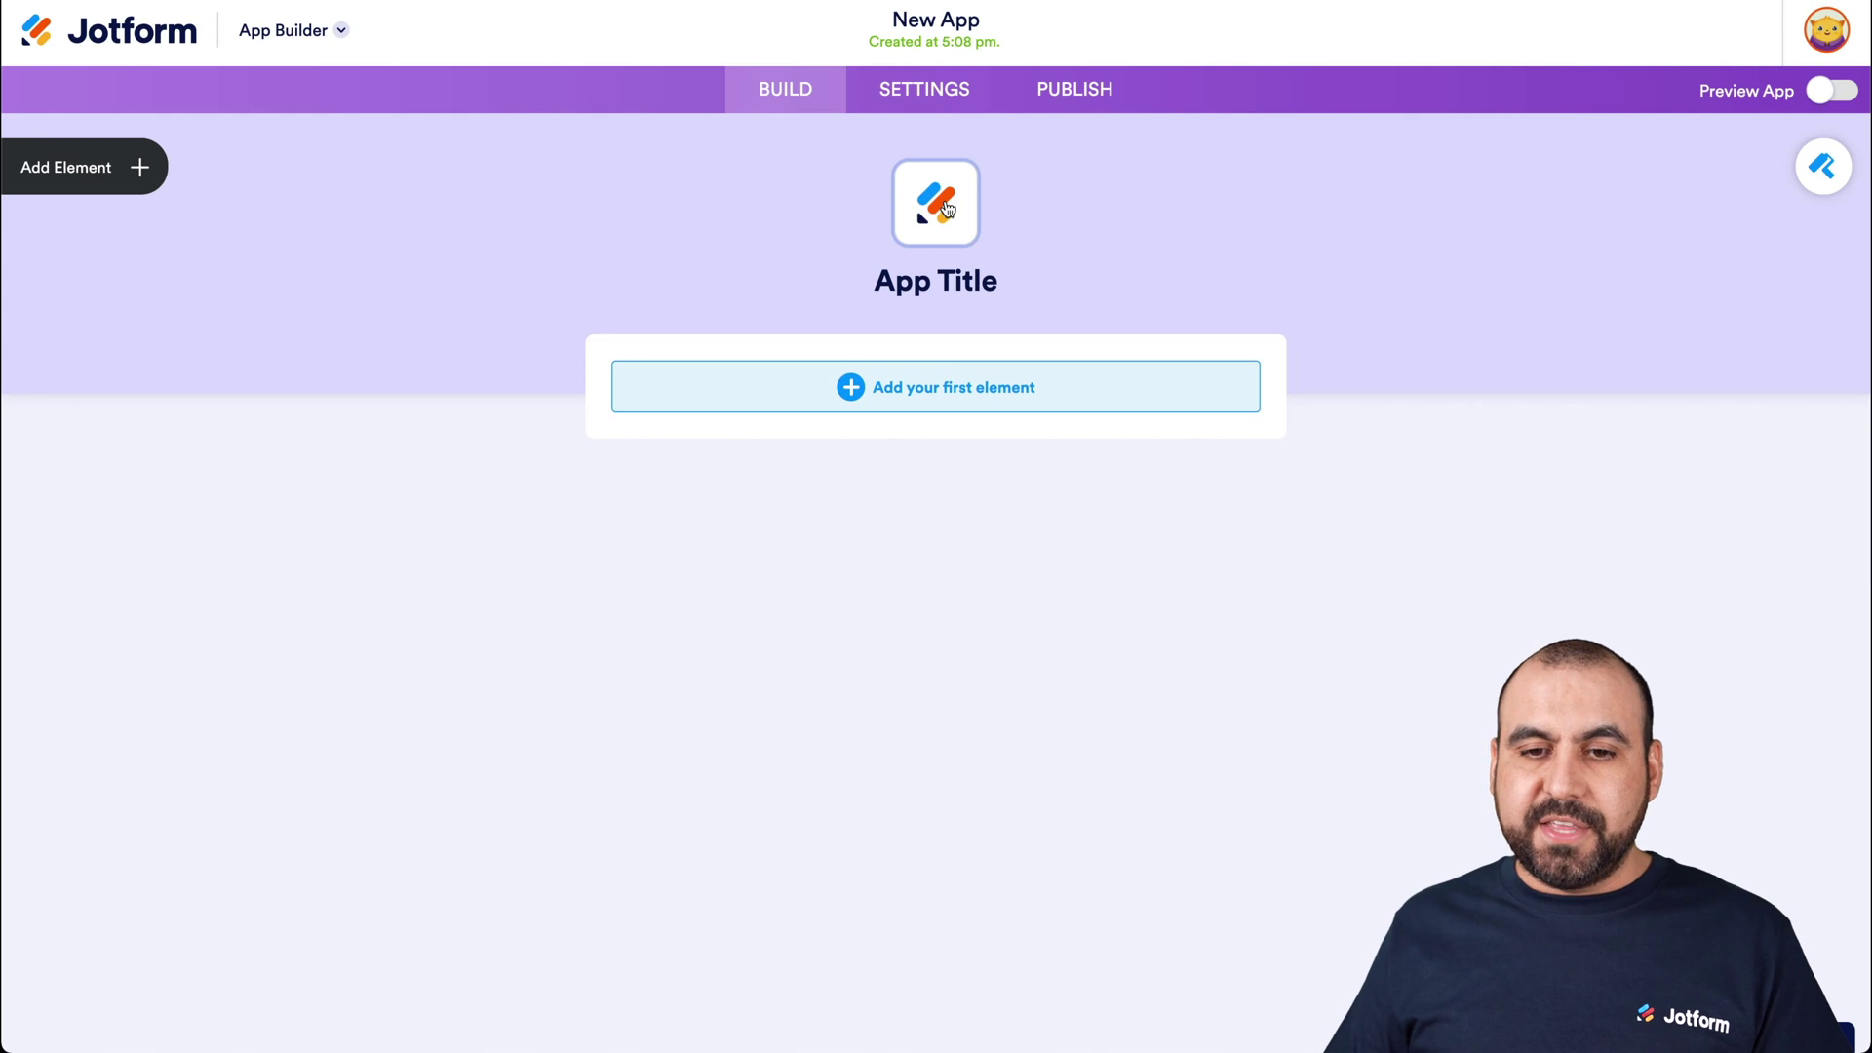
left_click(947, 209)
left_click(1637, 210)
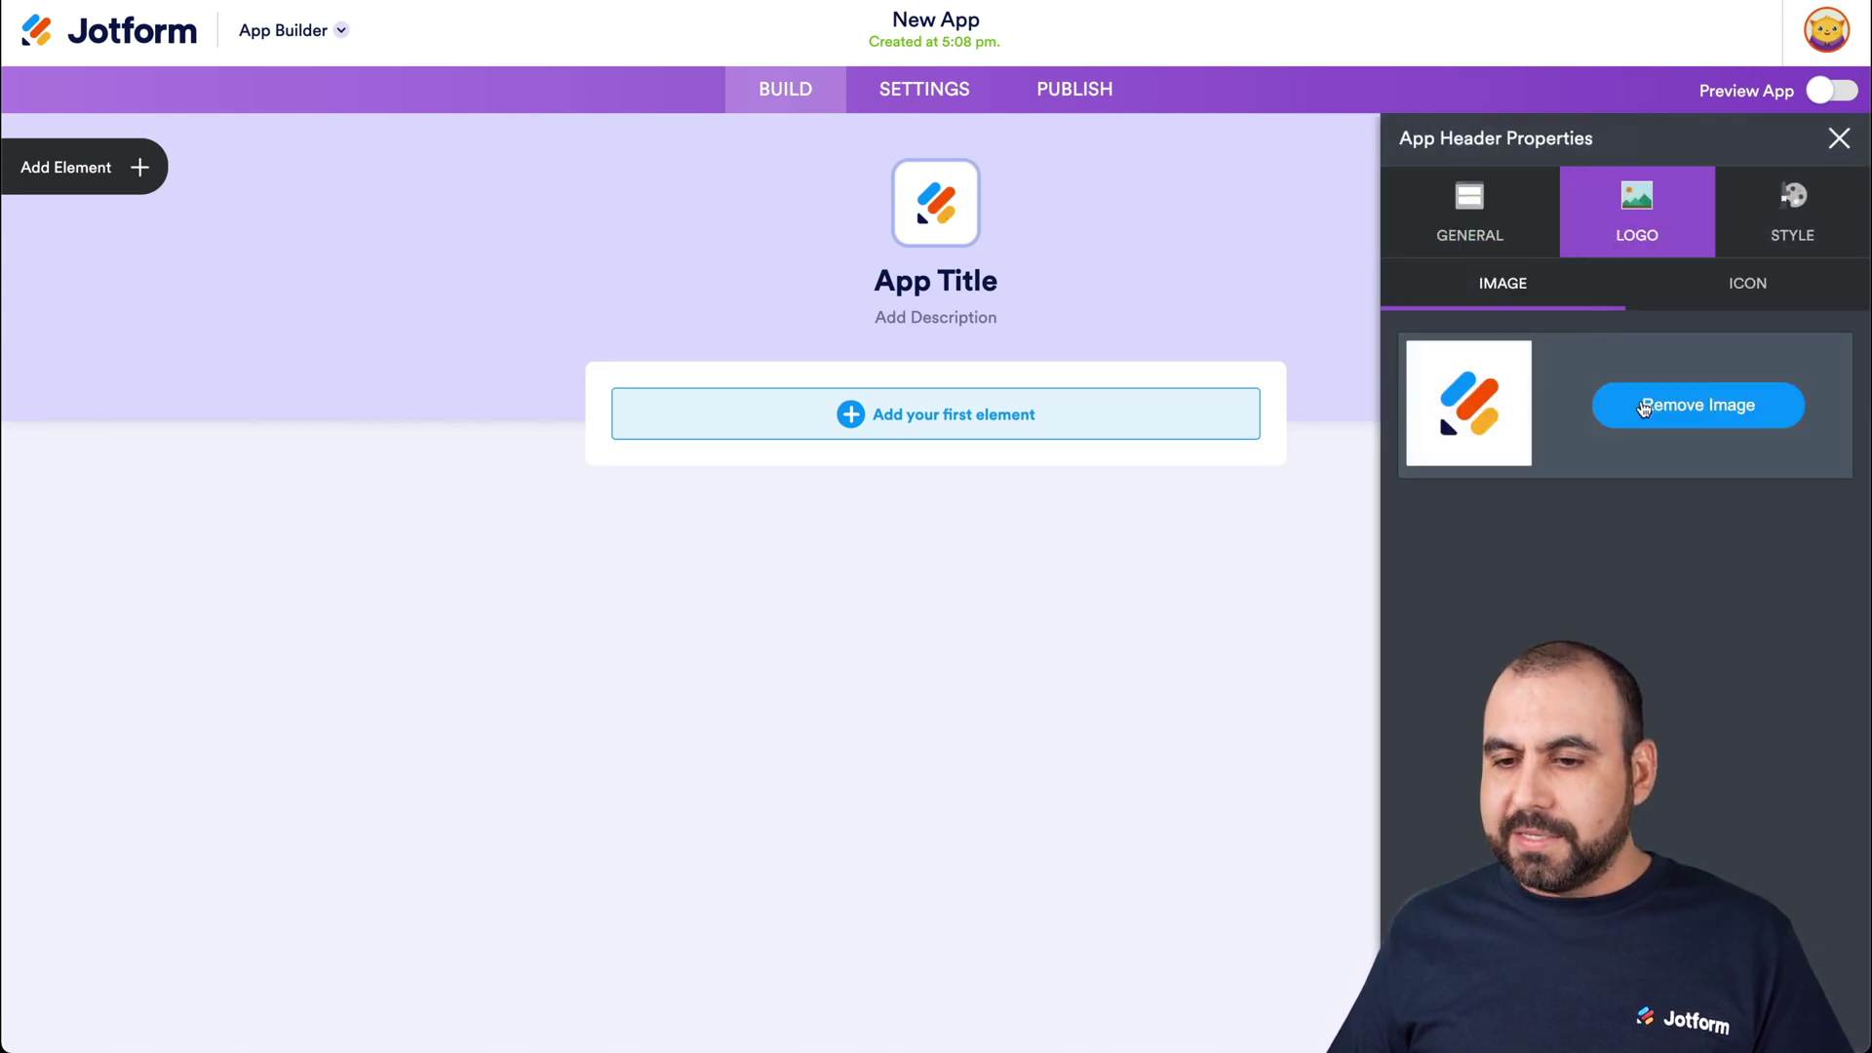
left_click(1602, 410)
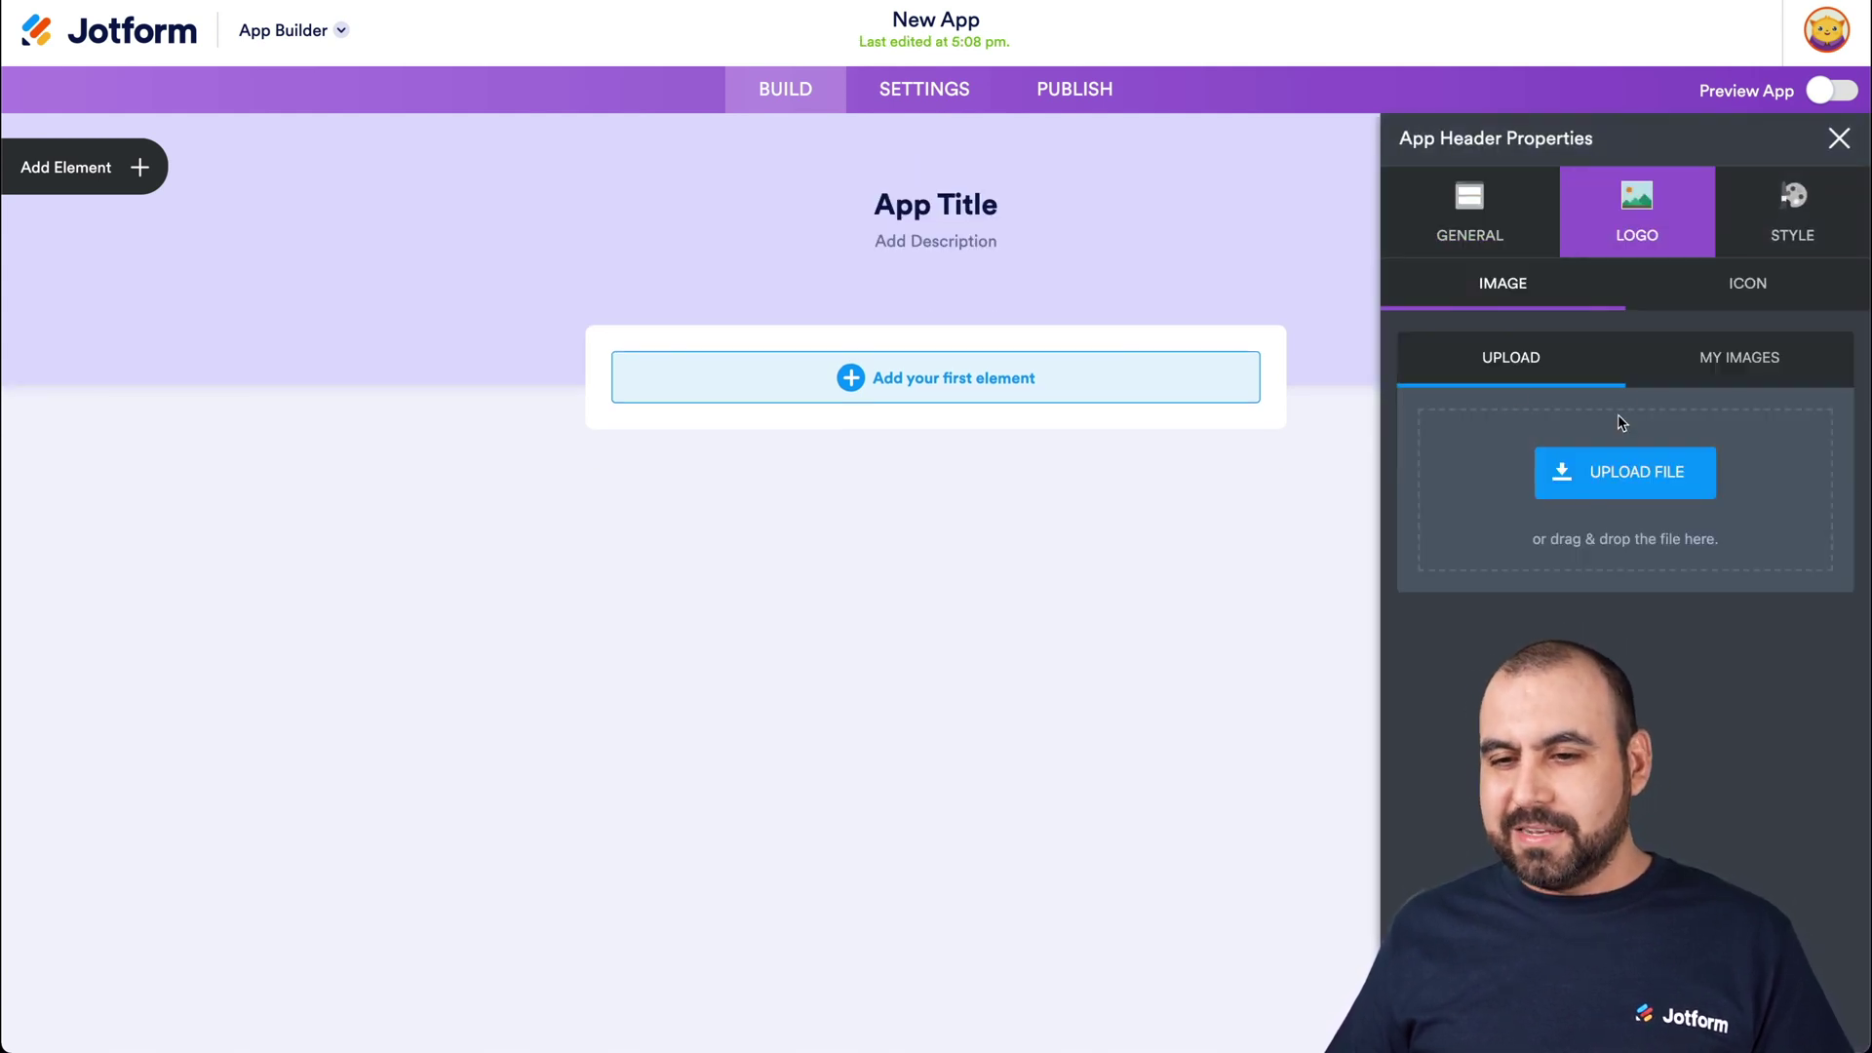
left_click(1758, 359)
left_click(1468, 466)
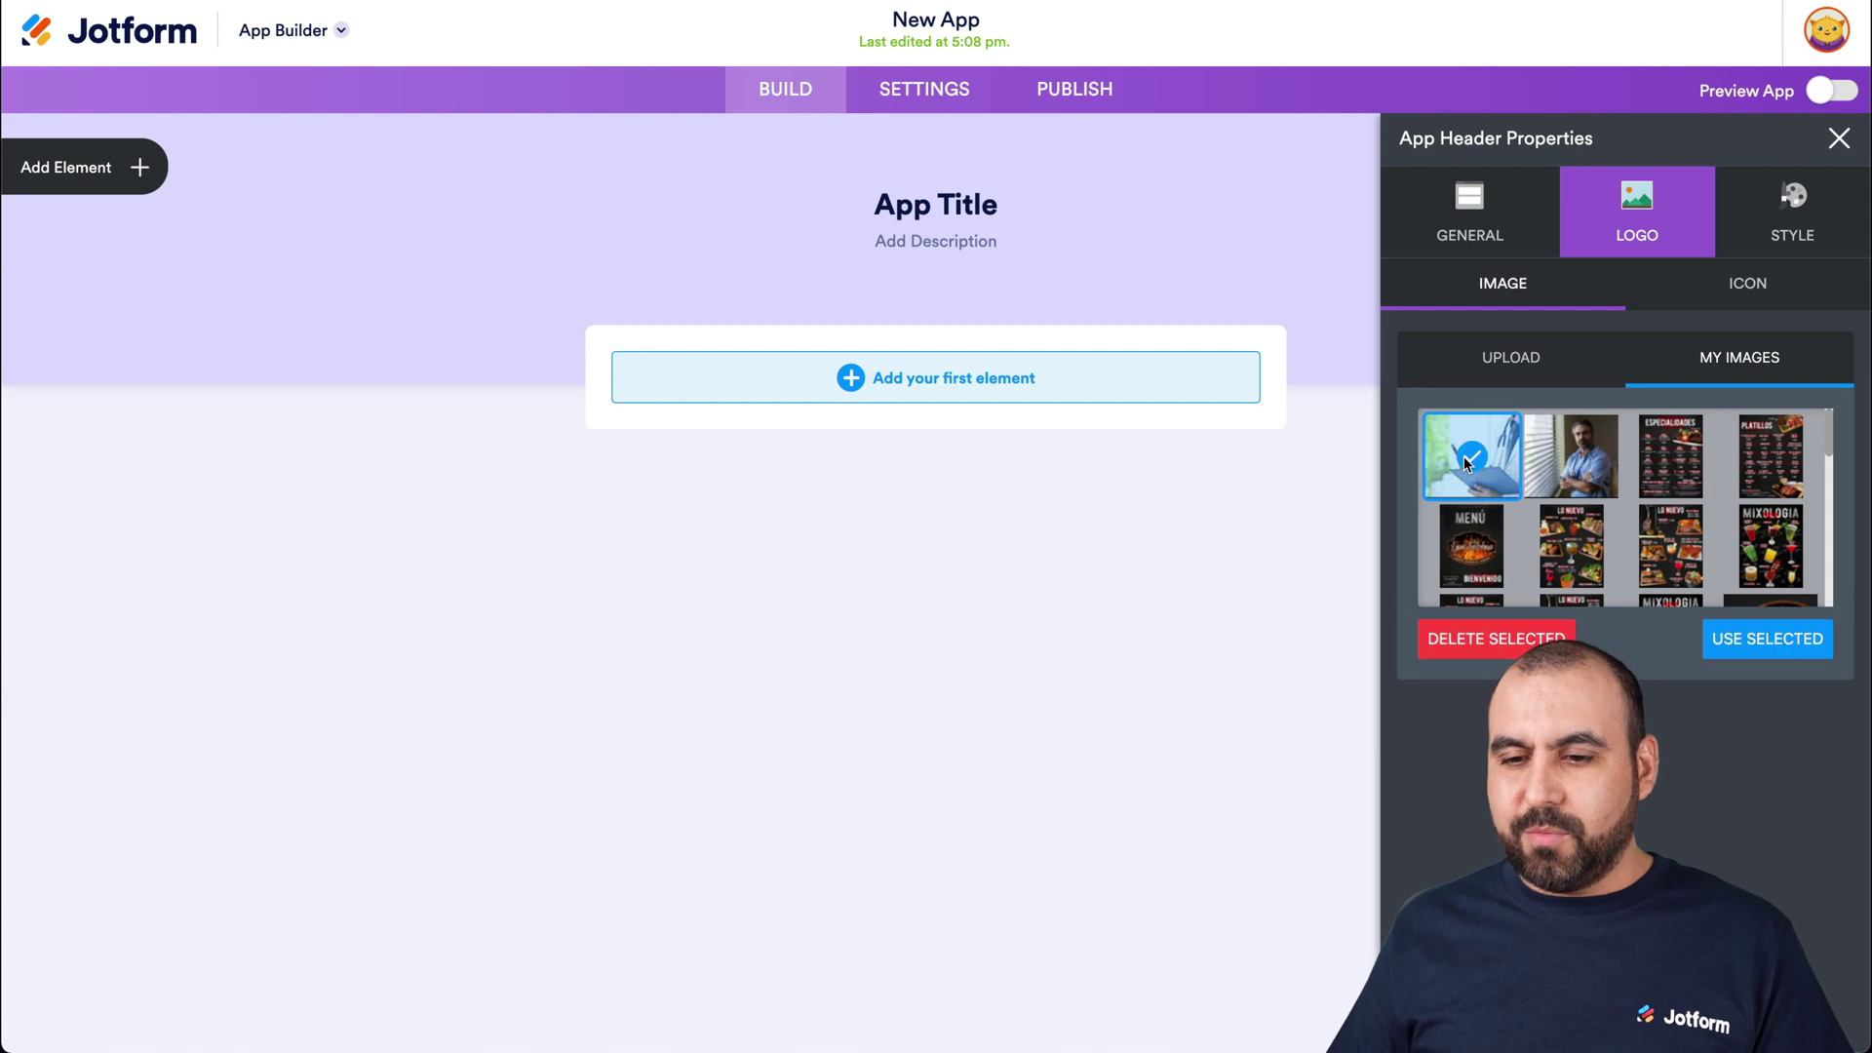
left_click(1768, 641)
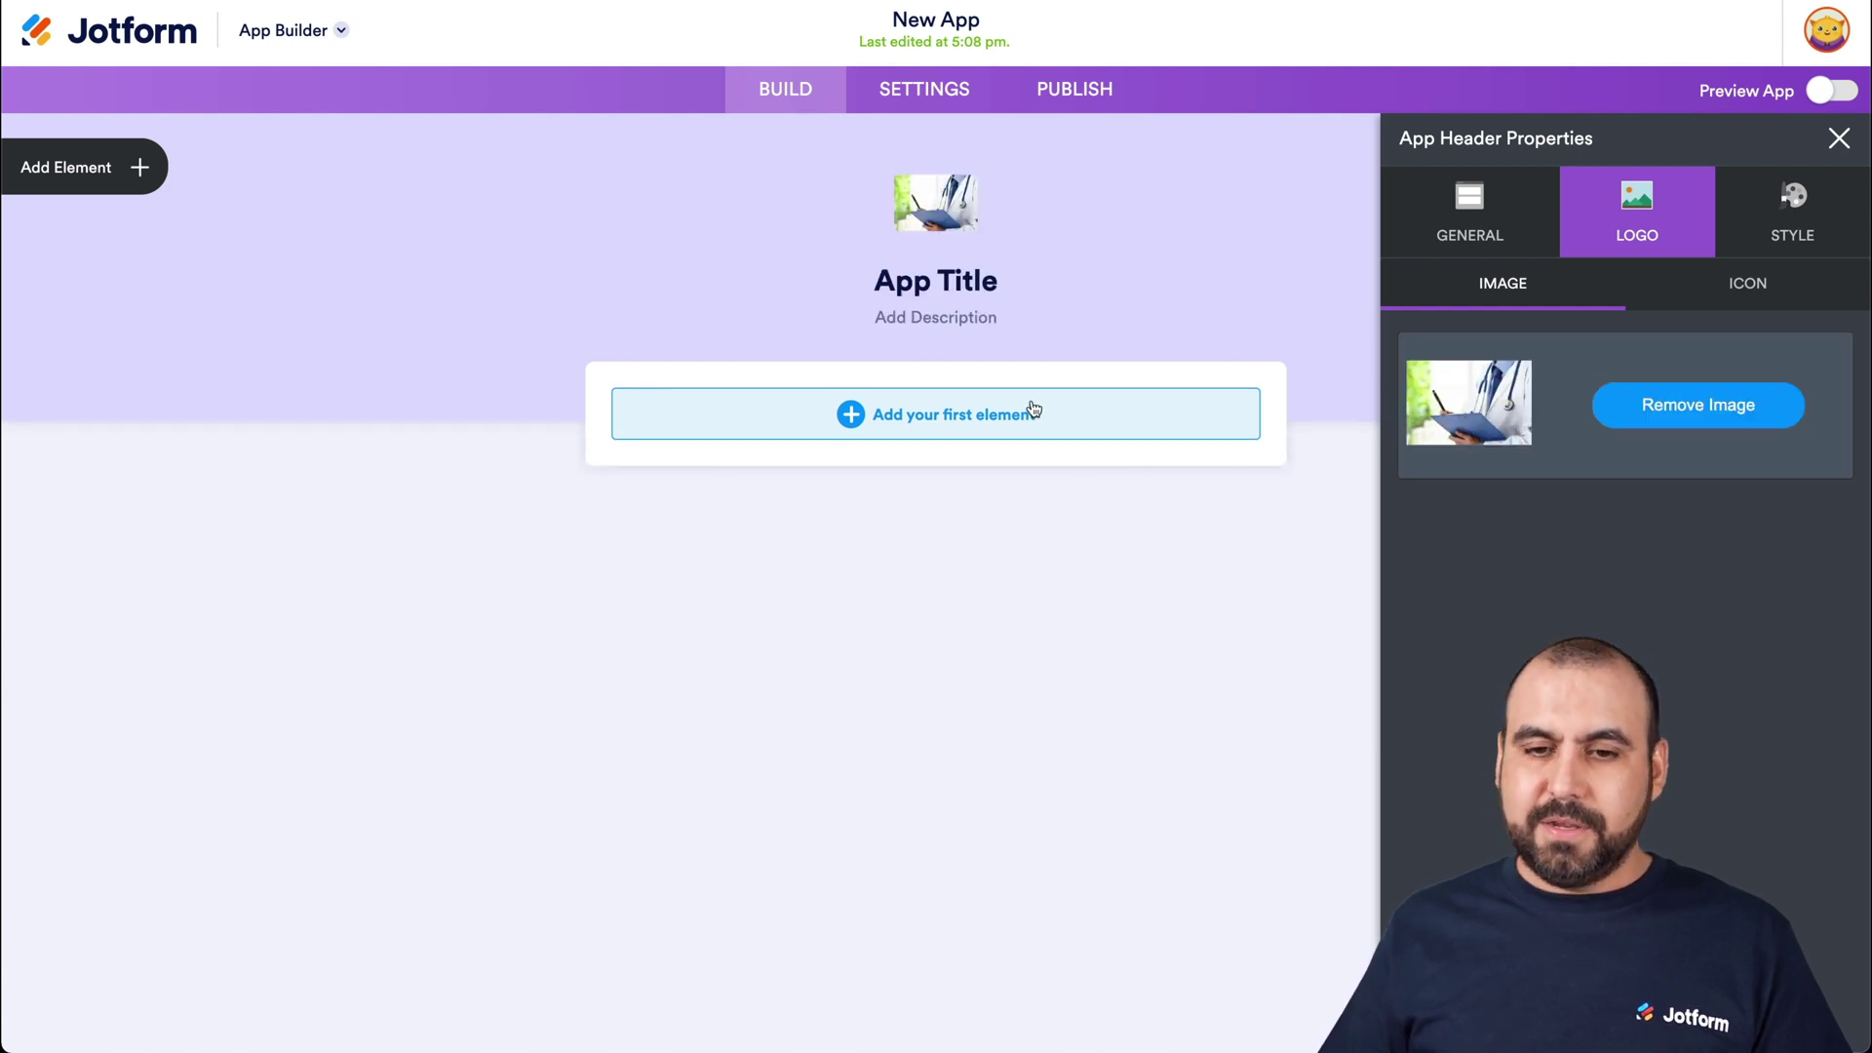
- Set the app title to the doctor's name, correcting a typo along the way
left_click(945, 282)
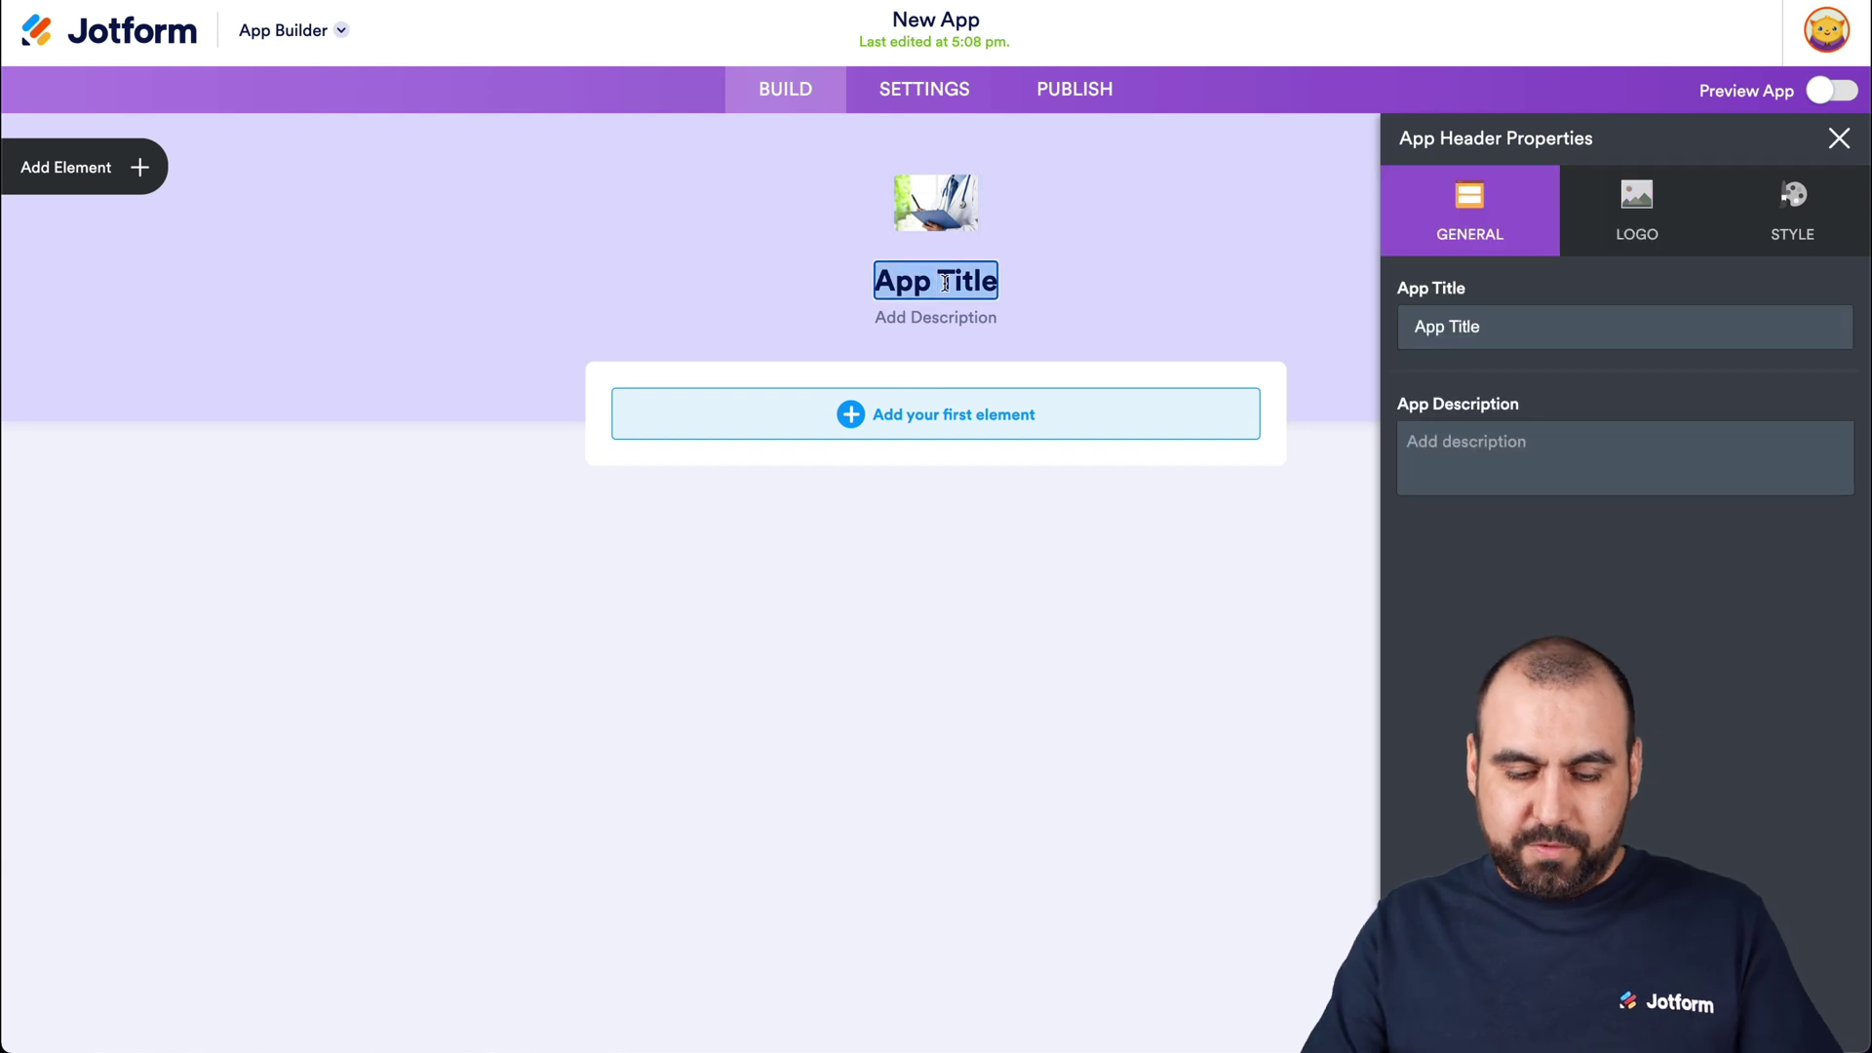
type("Dr. ")
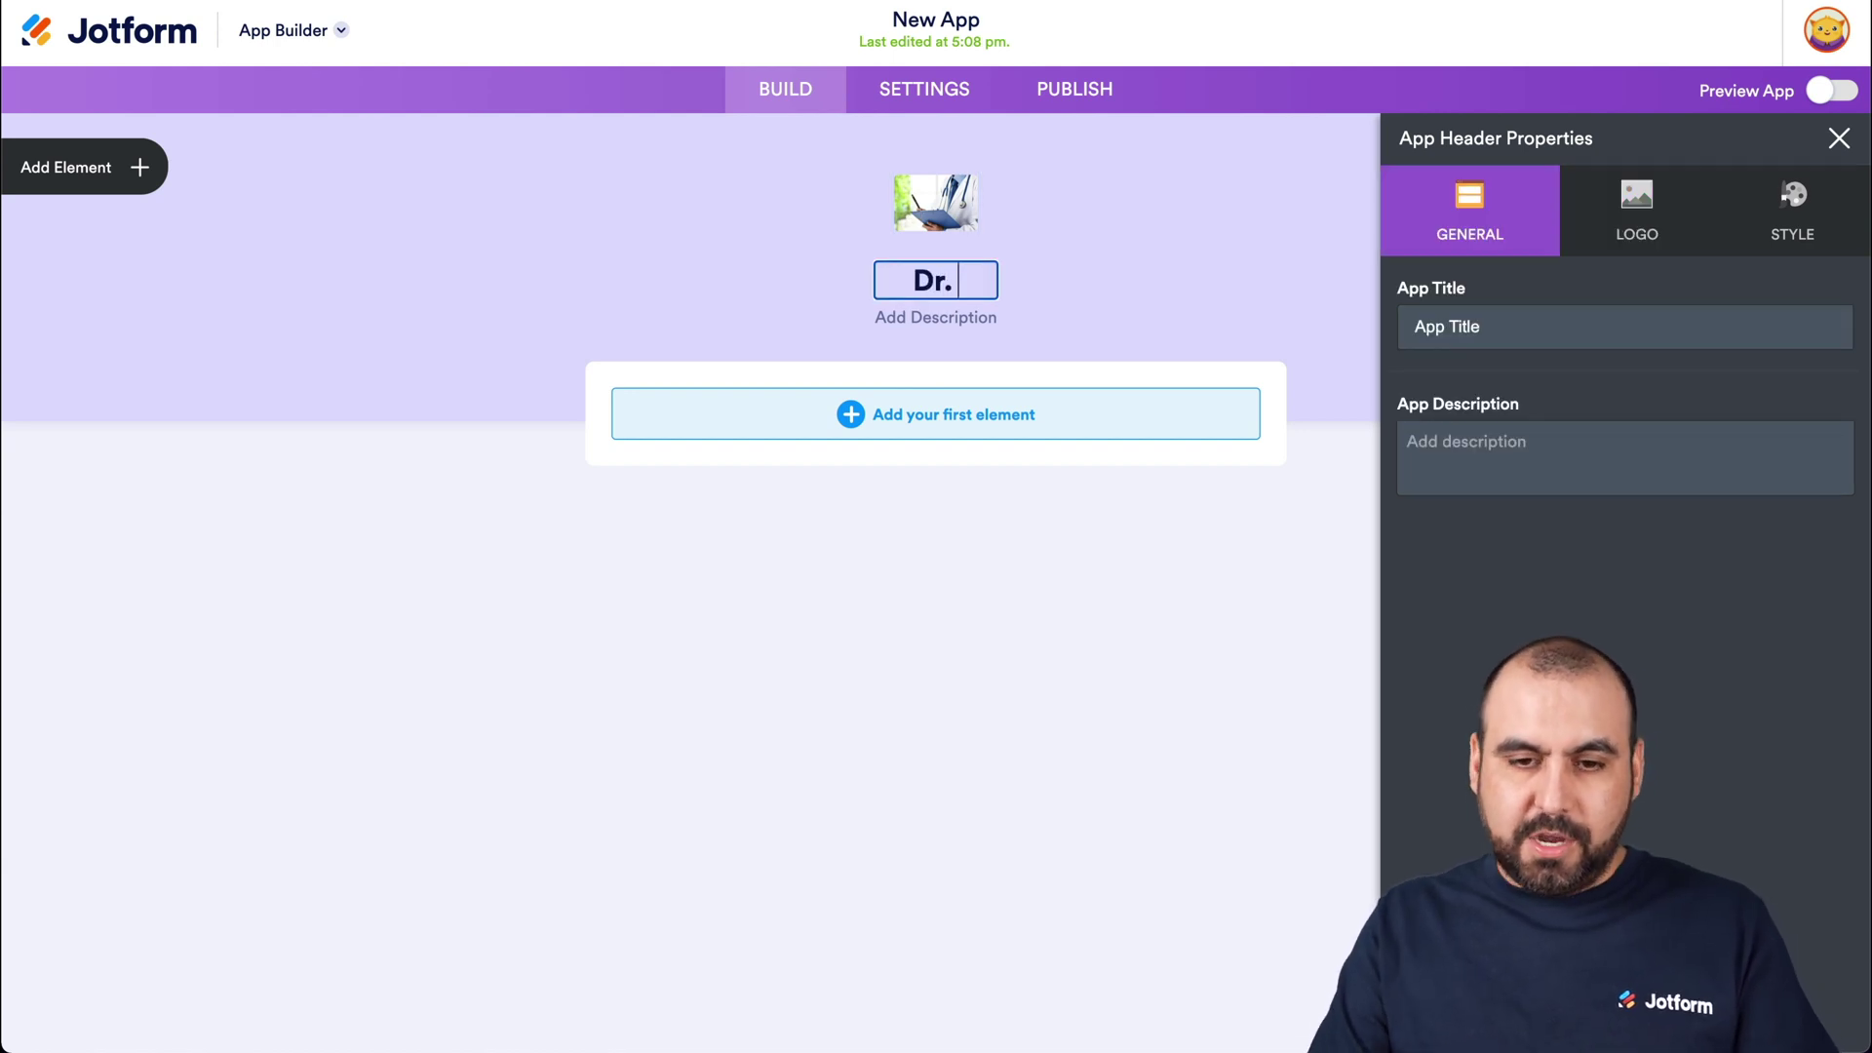
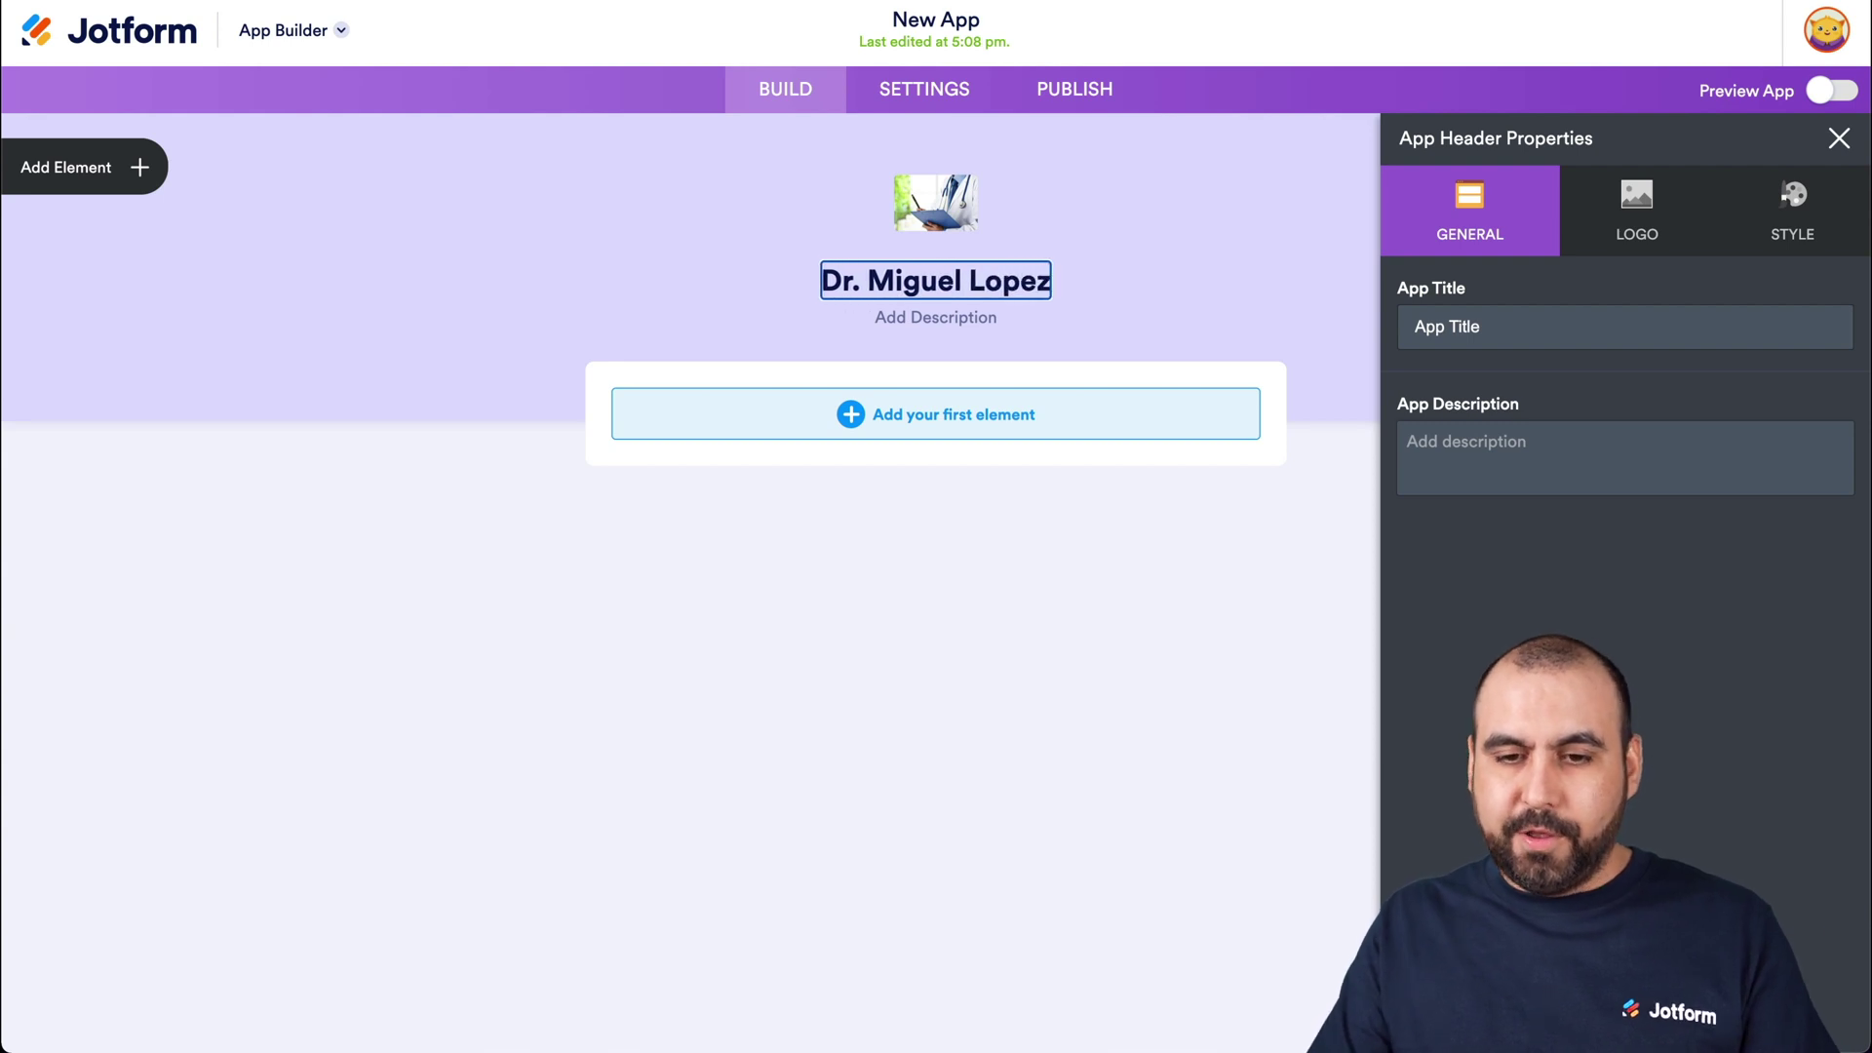
left_click(928, 318)
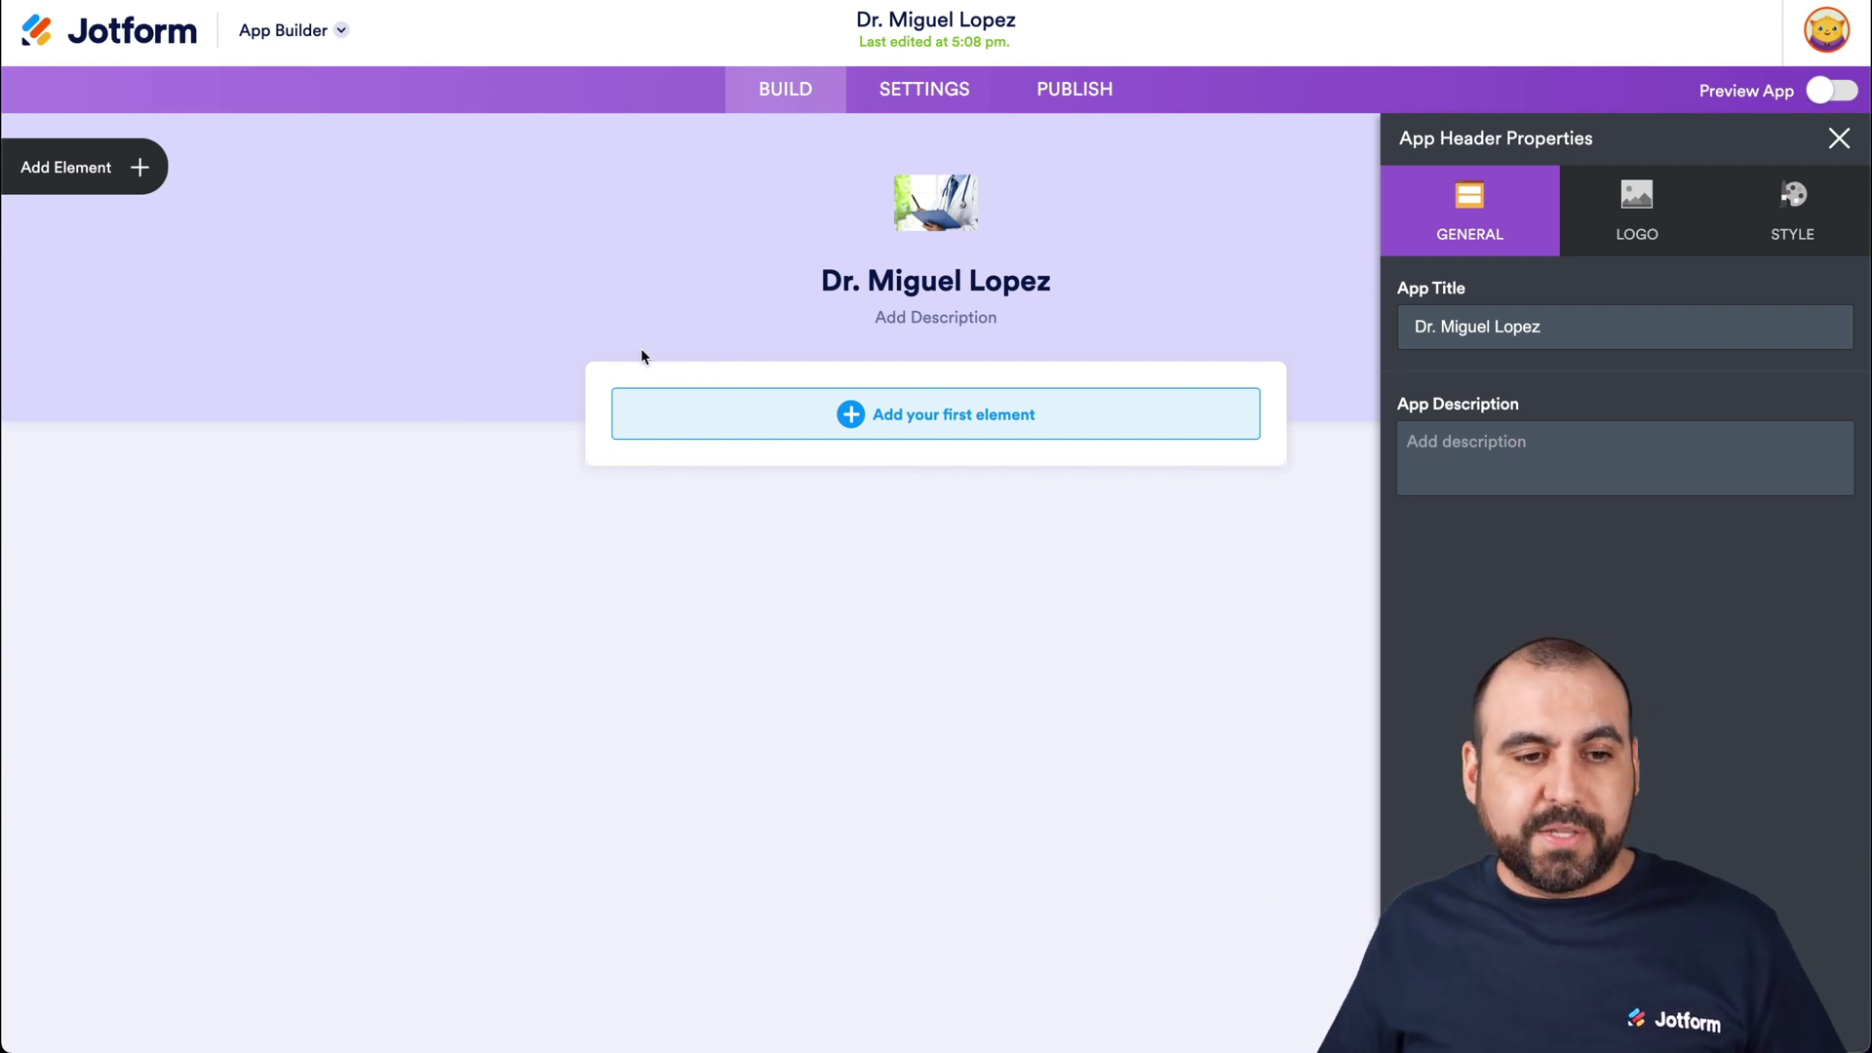
- Drag a Heading and then a Paragraph element onto the app homepage and select each
left_click(141, 167)
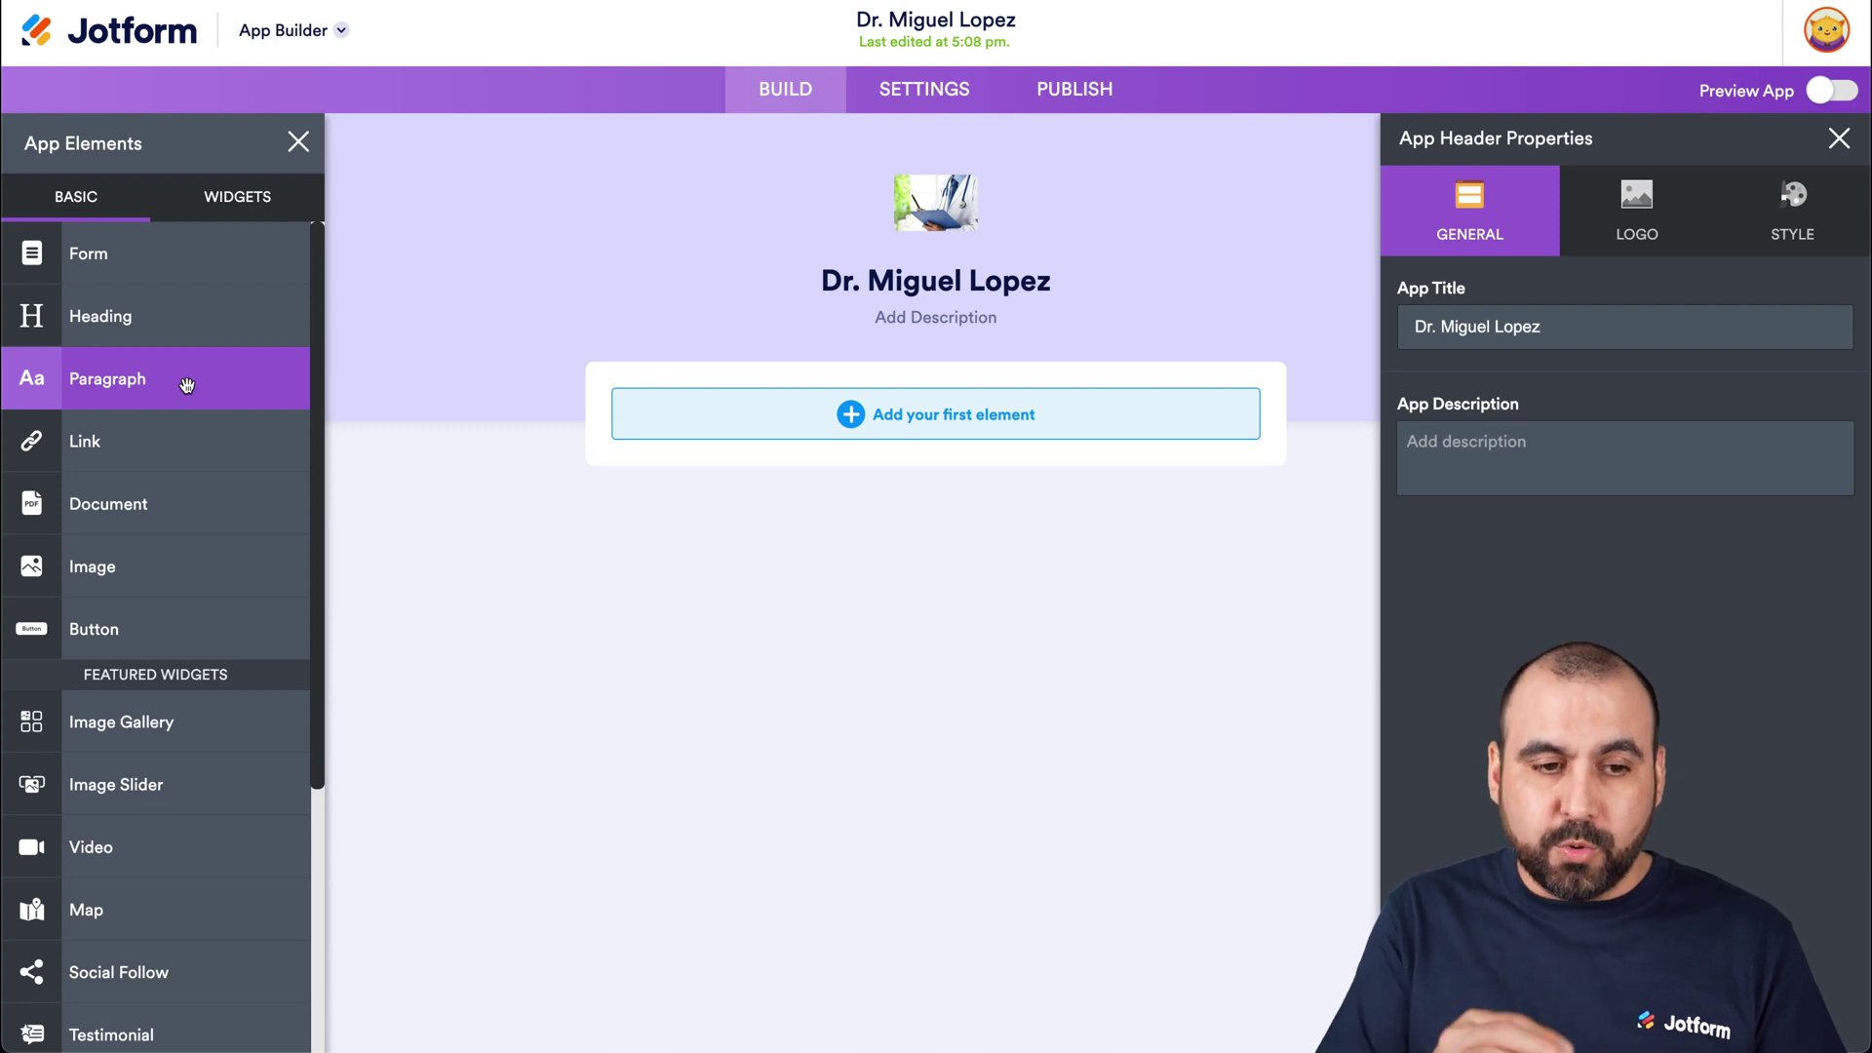
left_click_drag(144, 325, 865, 459)
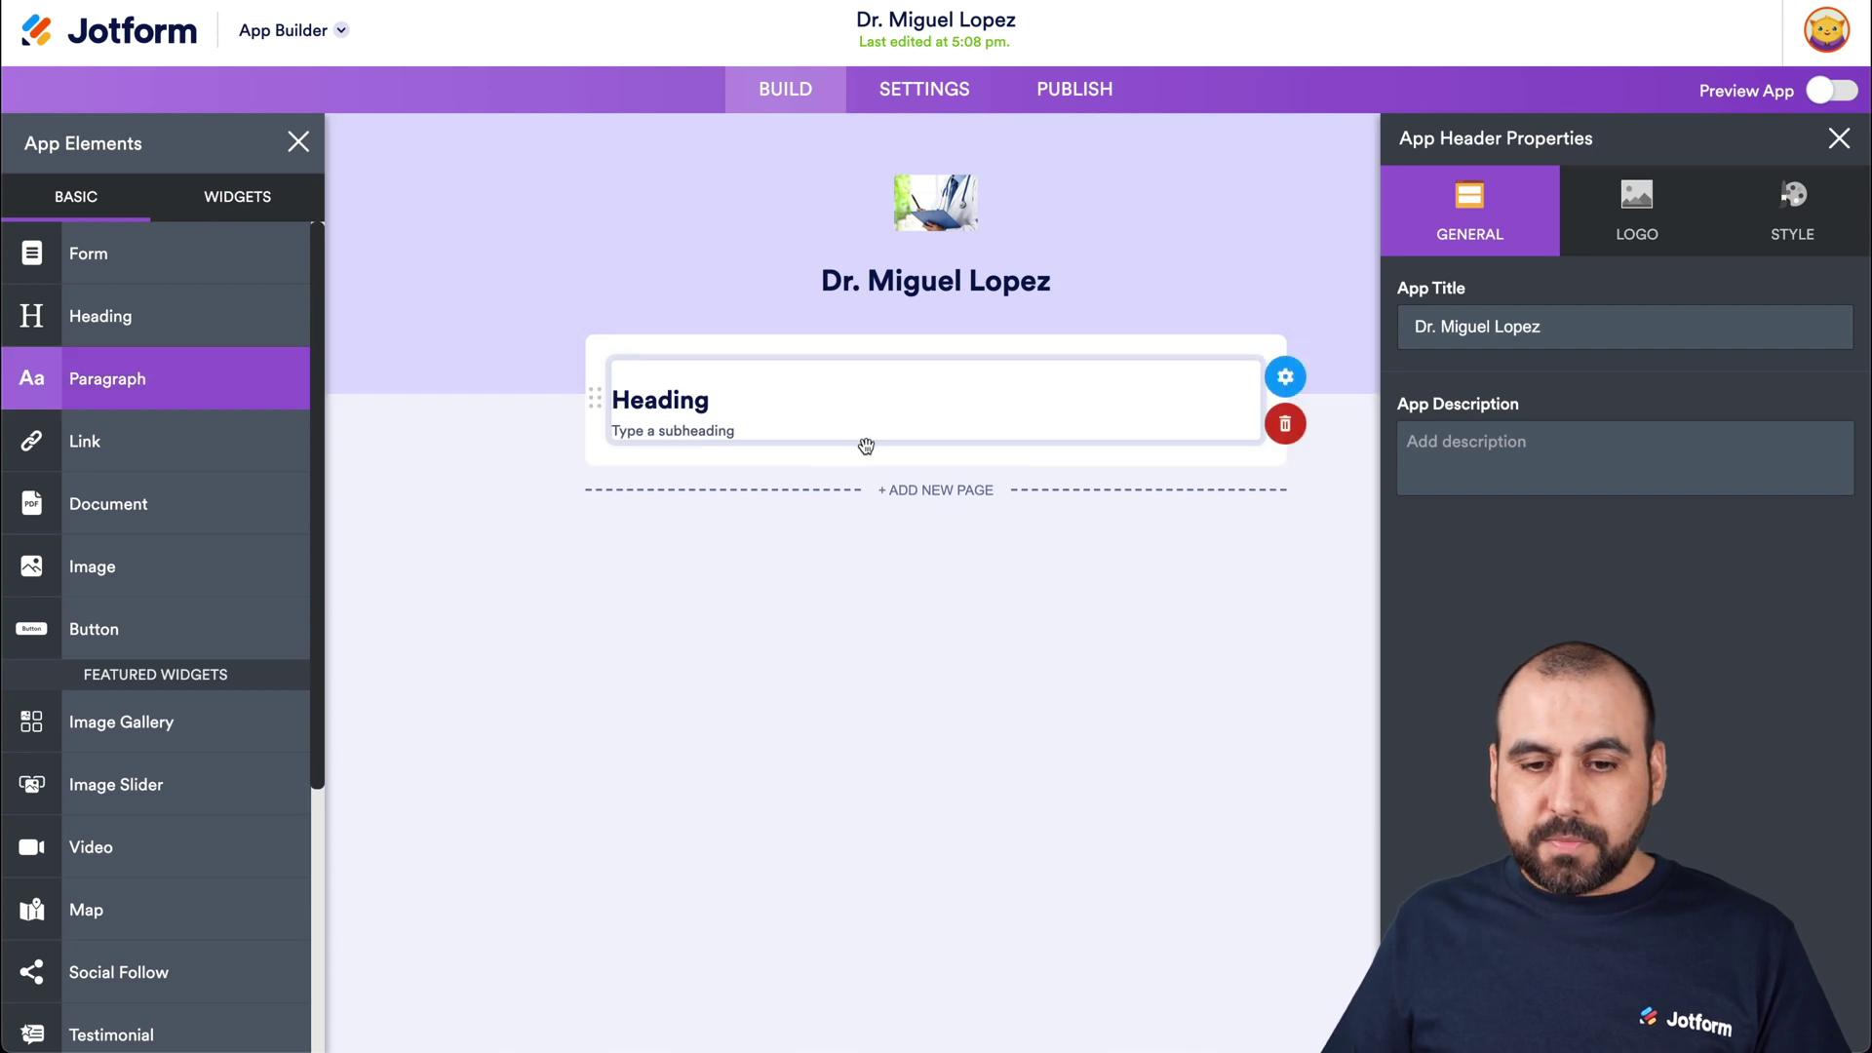
left_click_drag(373, 371, 806, 468)
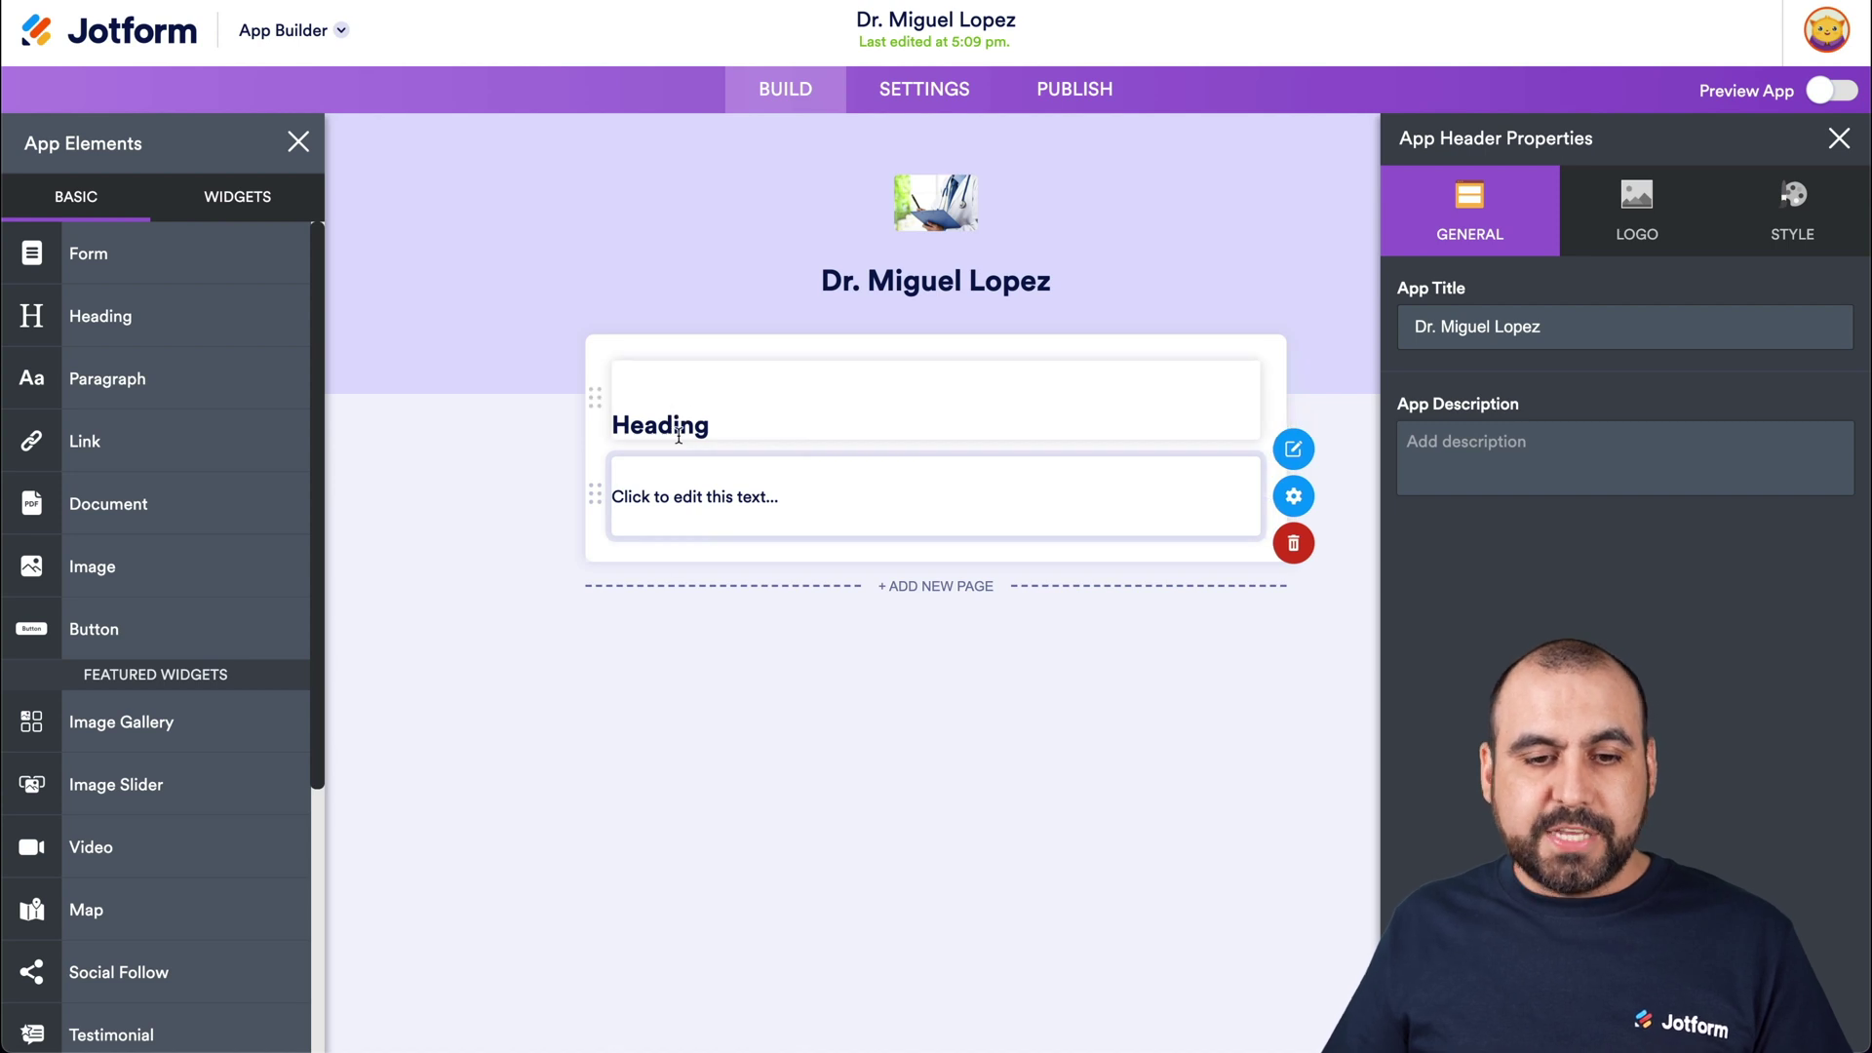
double_click(695, 425)
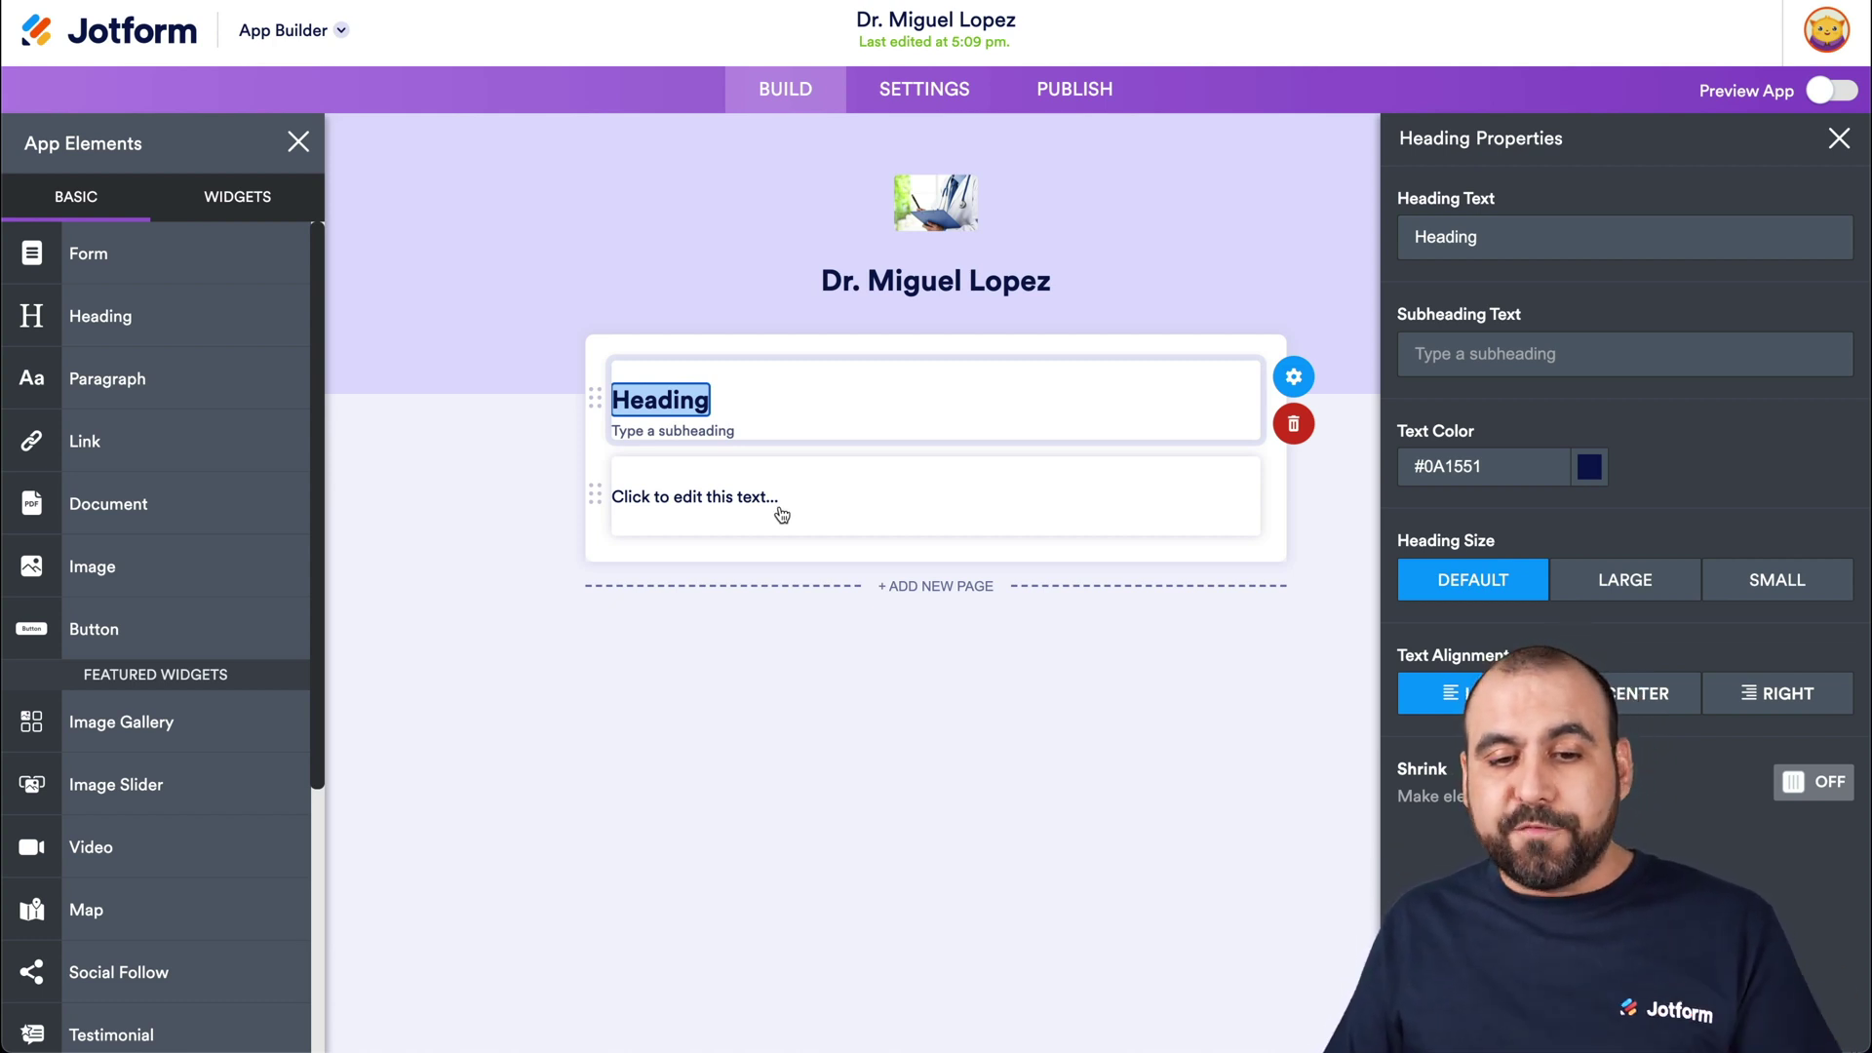
left_click(782, 514)
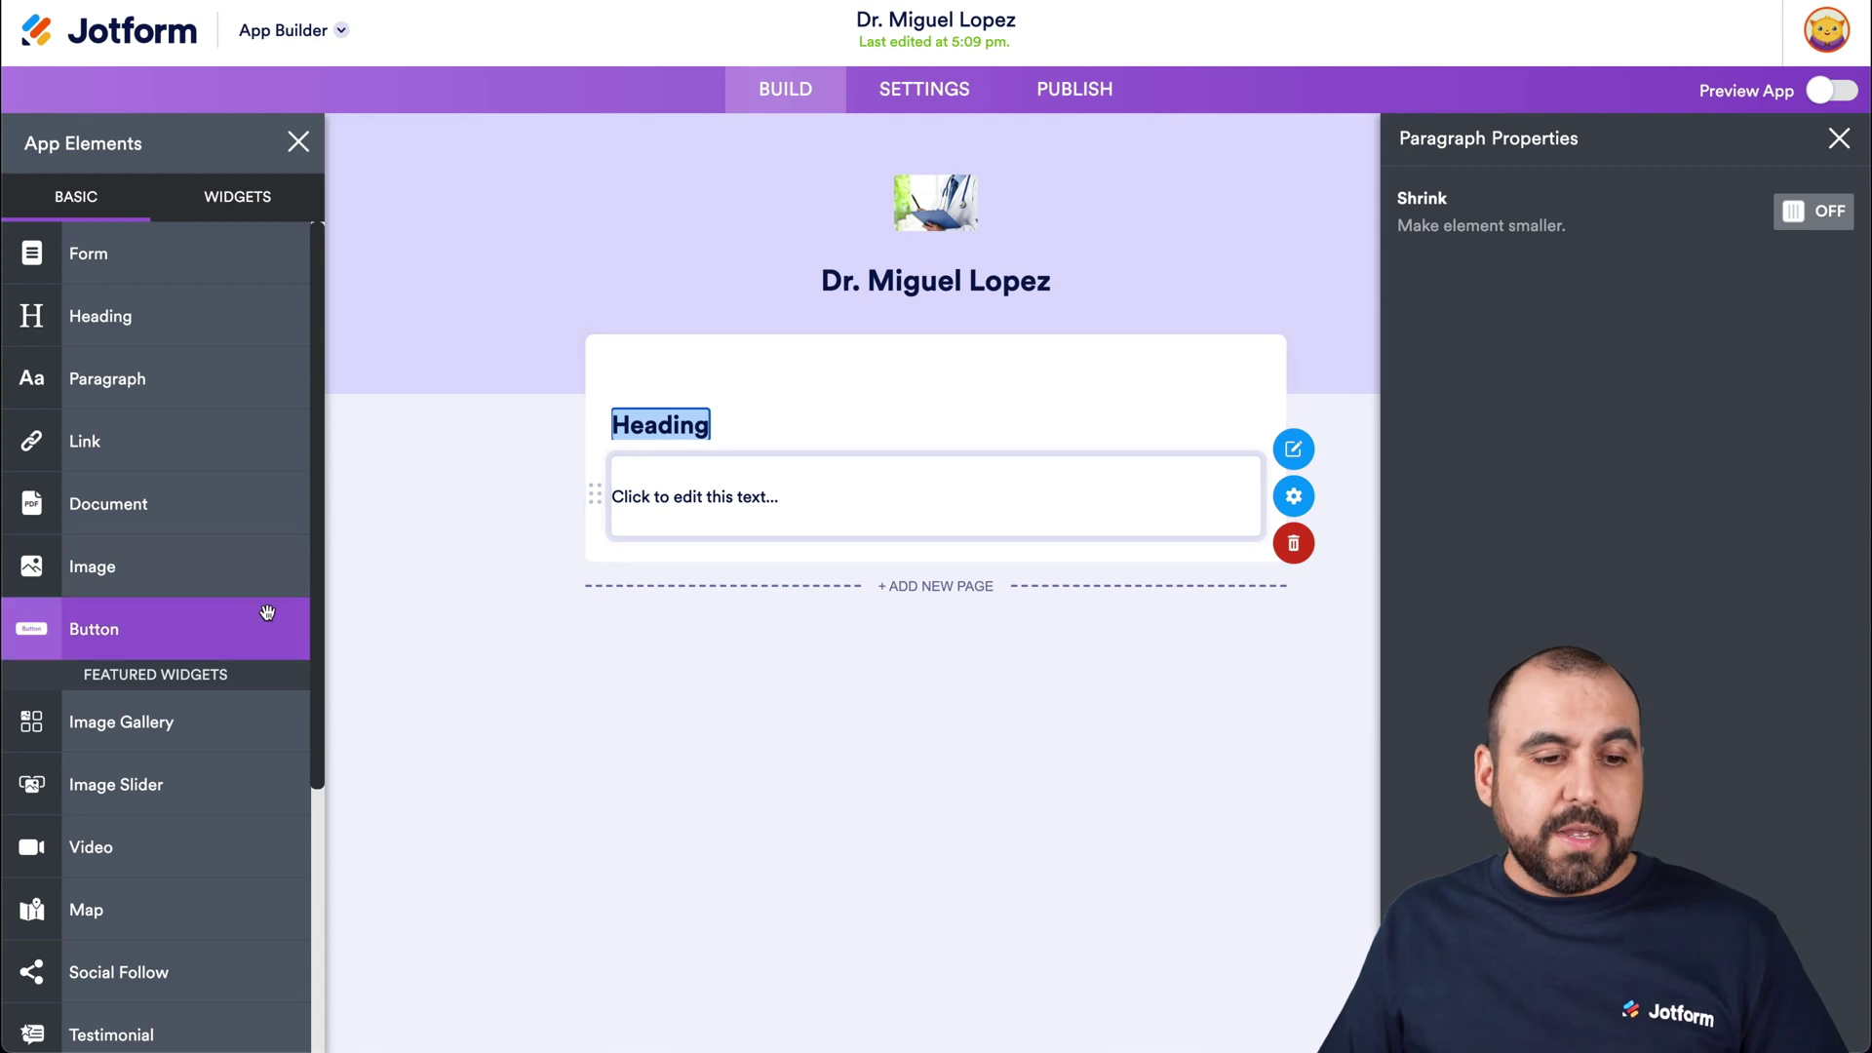
- Place two Button elements below the paragraph and add a new page, Page 1
left_click_drag(232, 627, 964, 573)
left_click_drag(148, 632, 989, 645)
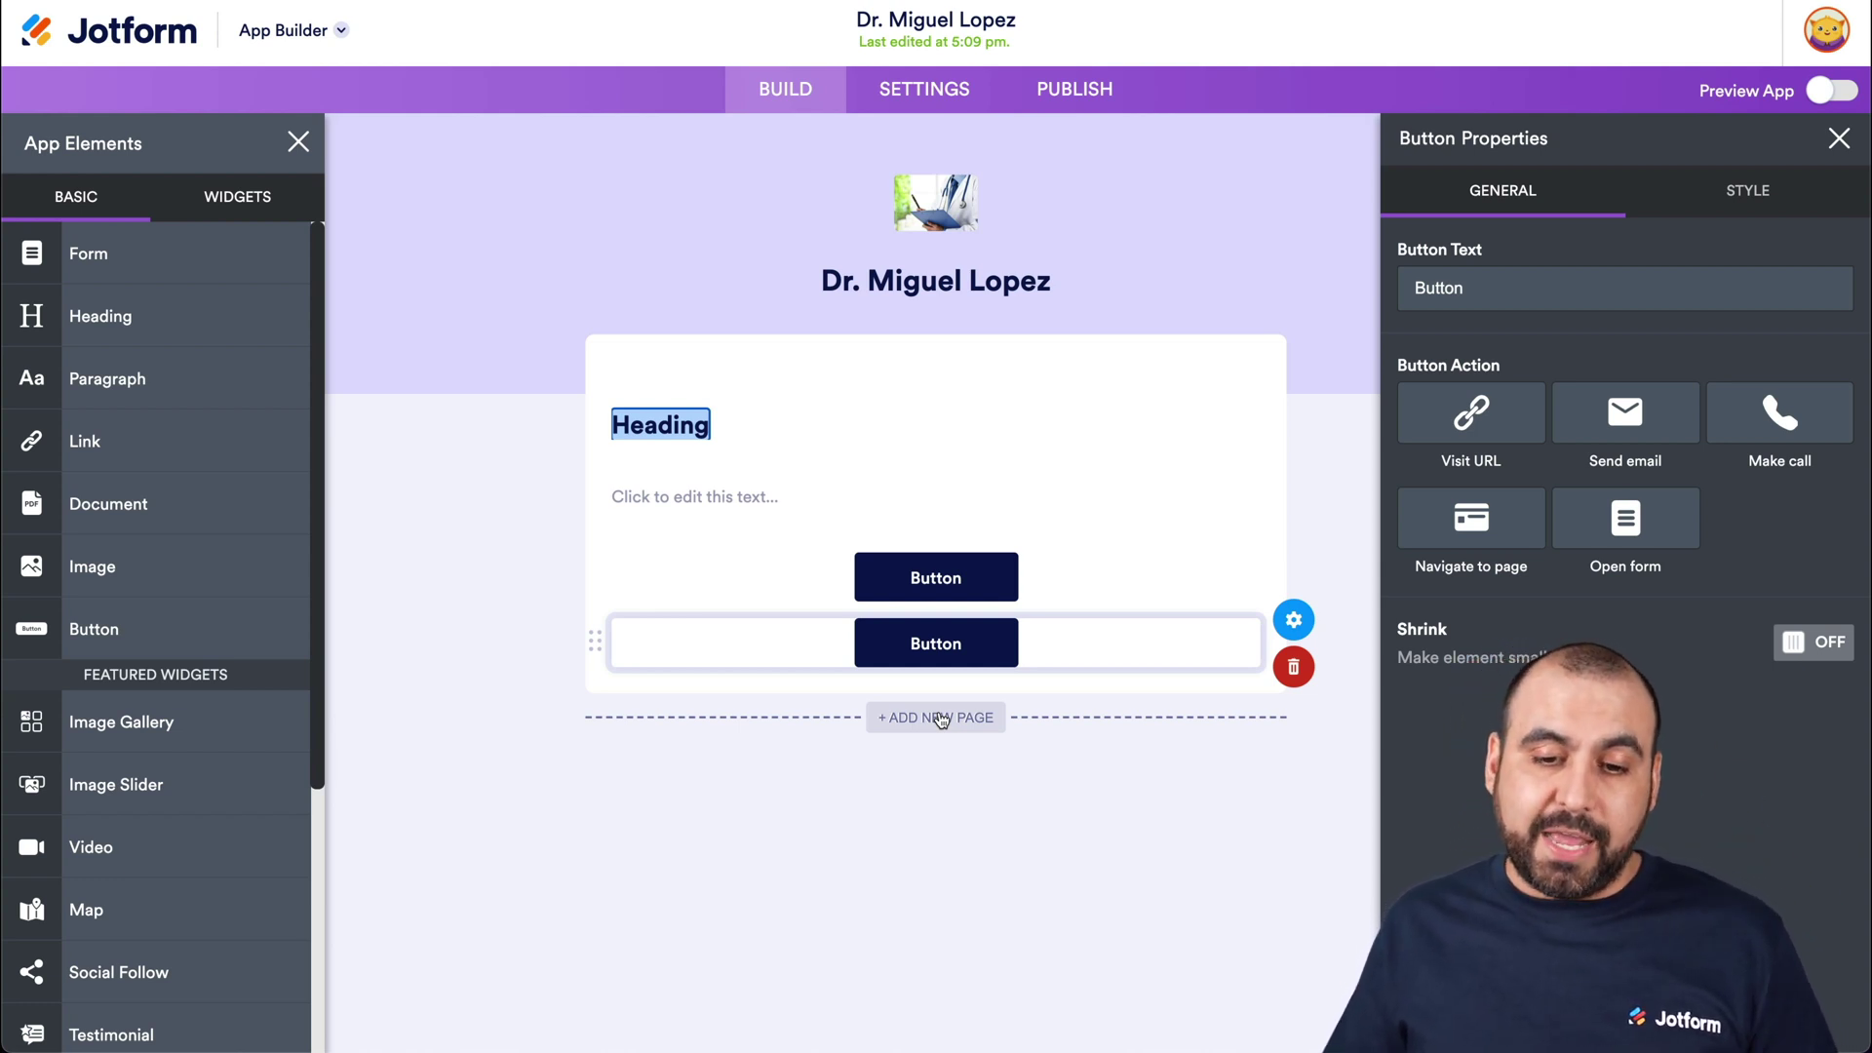
left_click(941, 718)
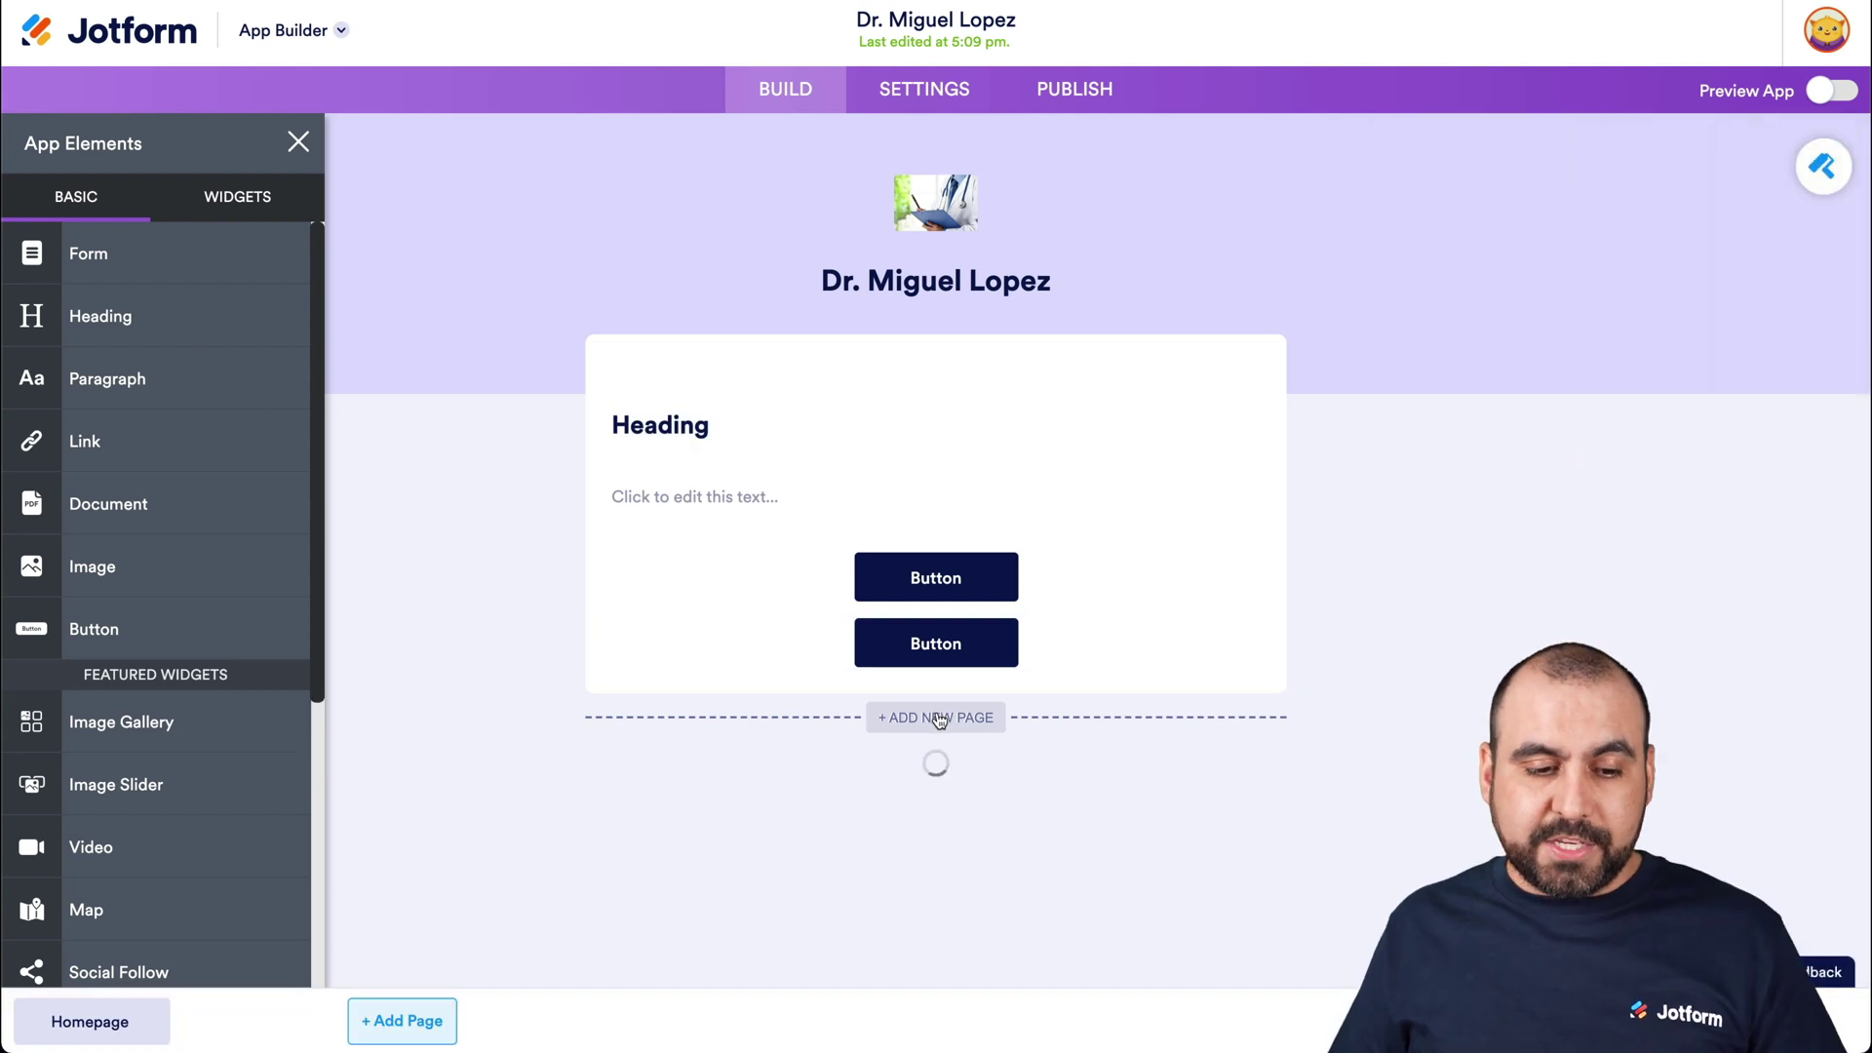
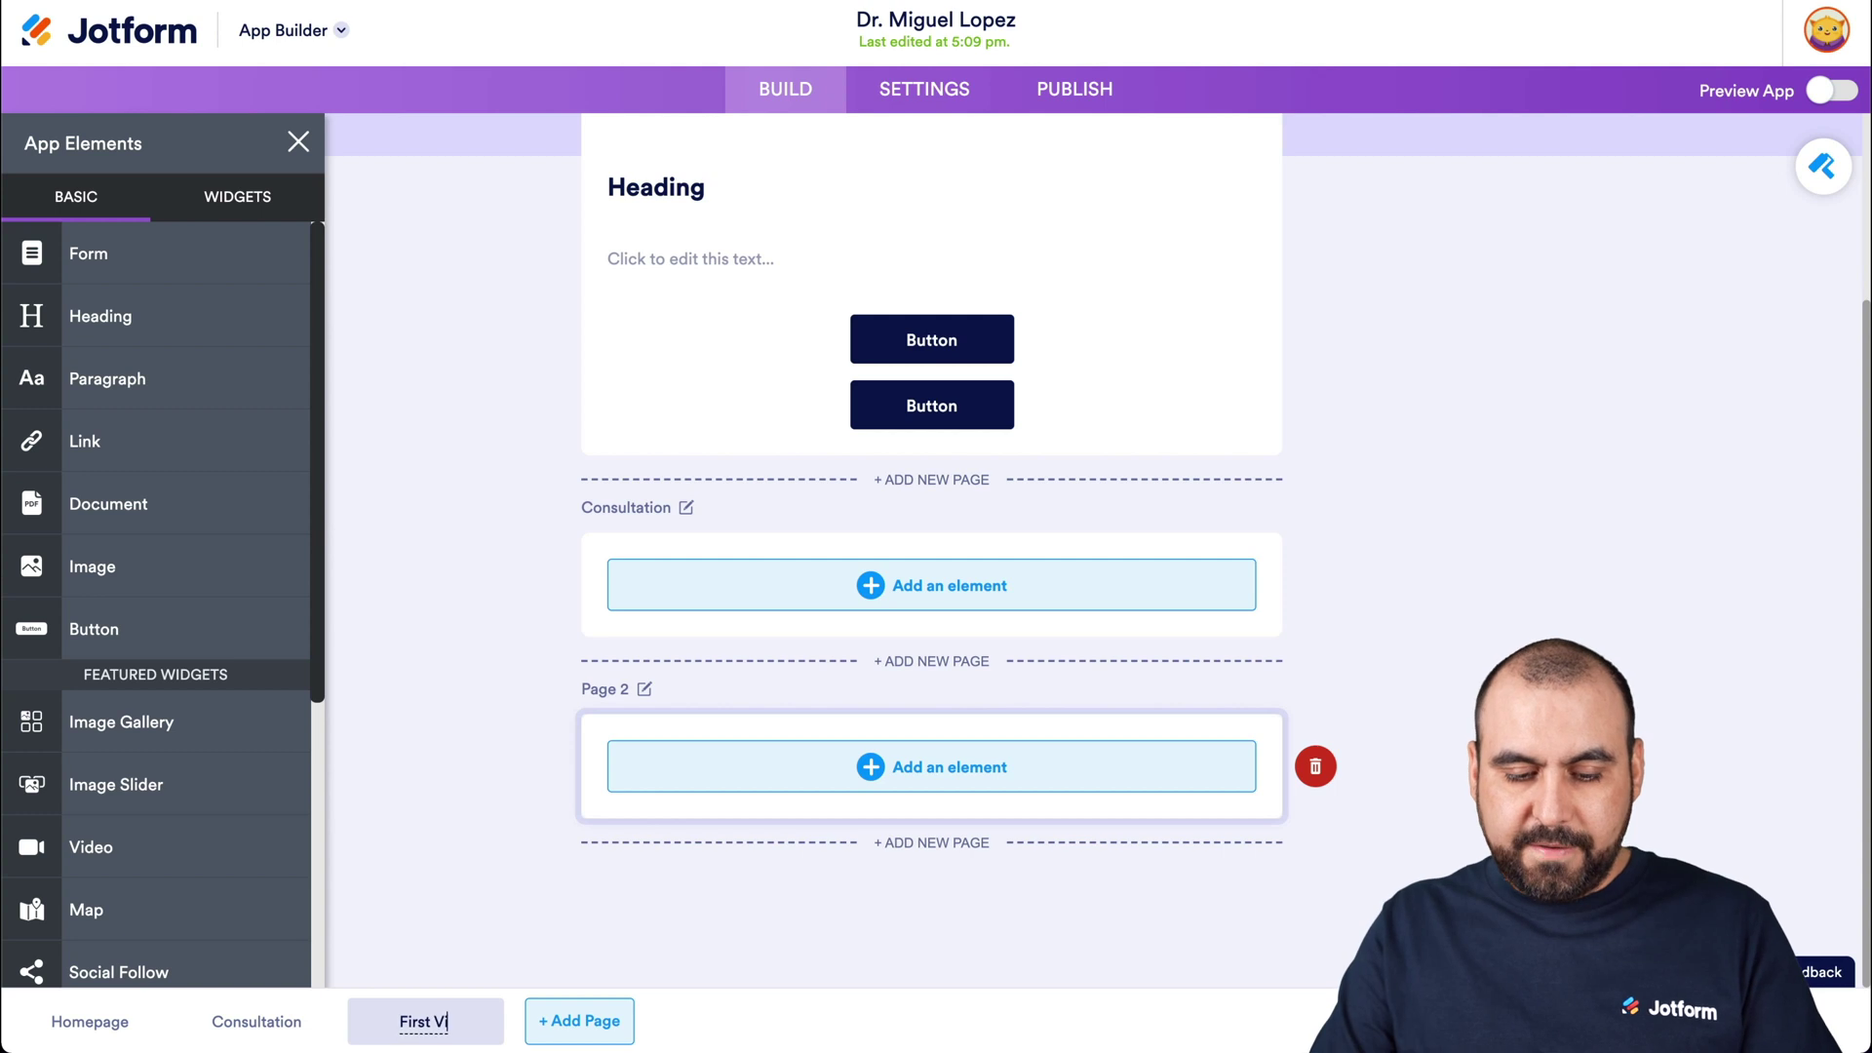
- Confirm the third page's new name, First Visit
key("Return")
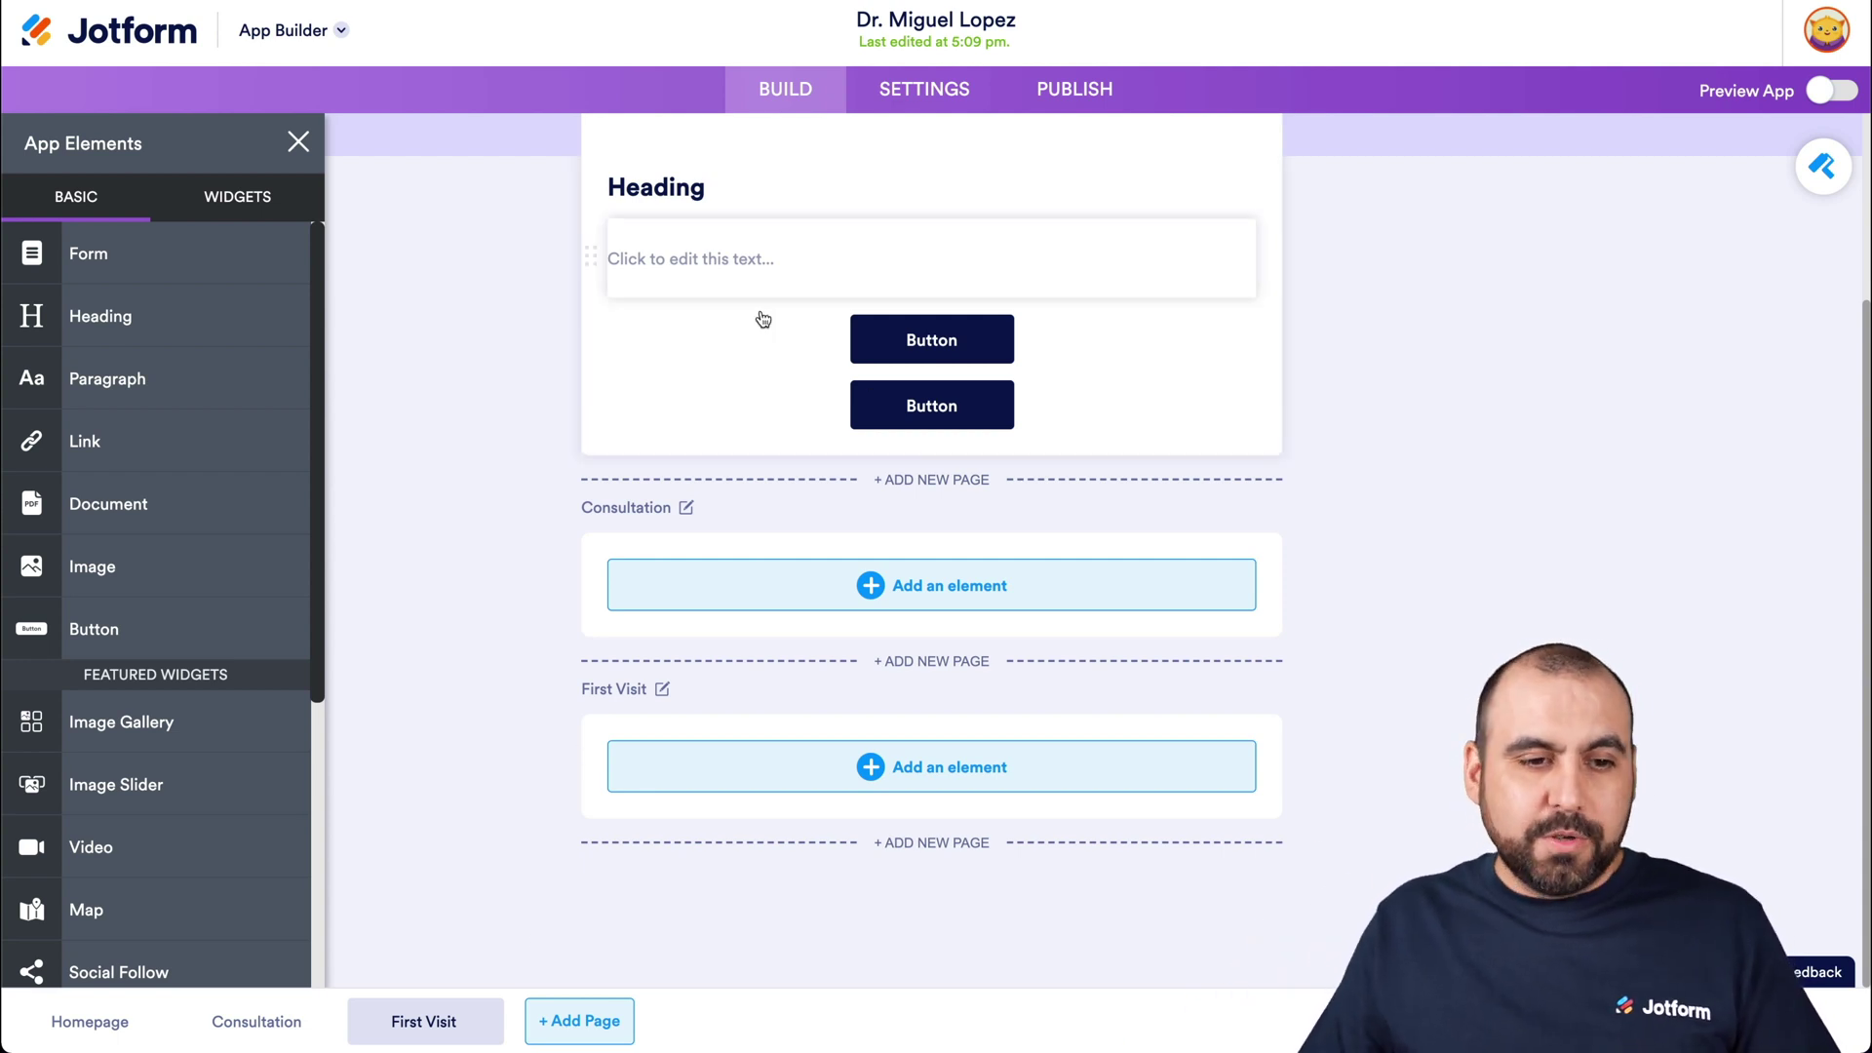
scroll(826, 449, "up", 3)
- Label the first homepage button Consultation and link it to the Consultation page
left_click(962, 468)
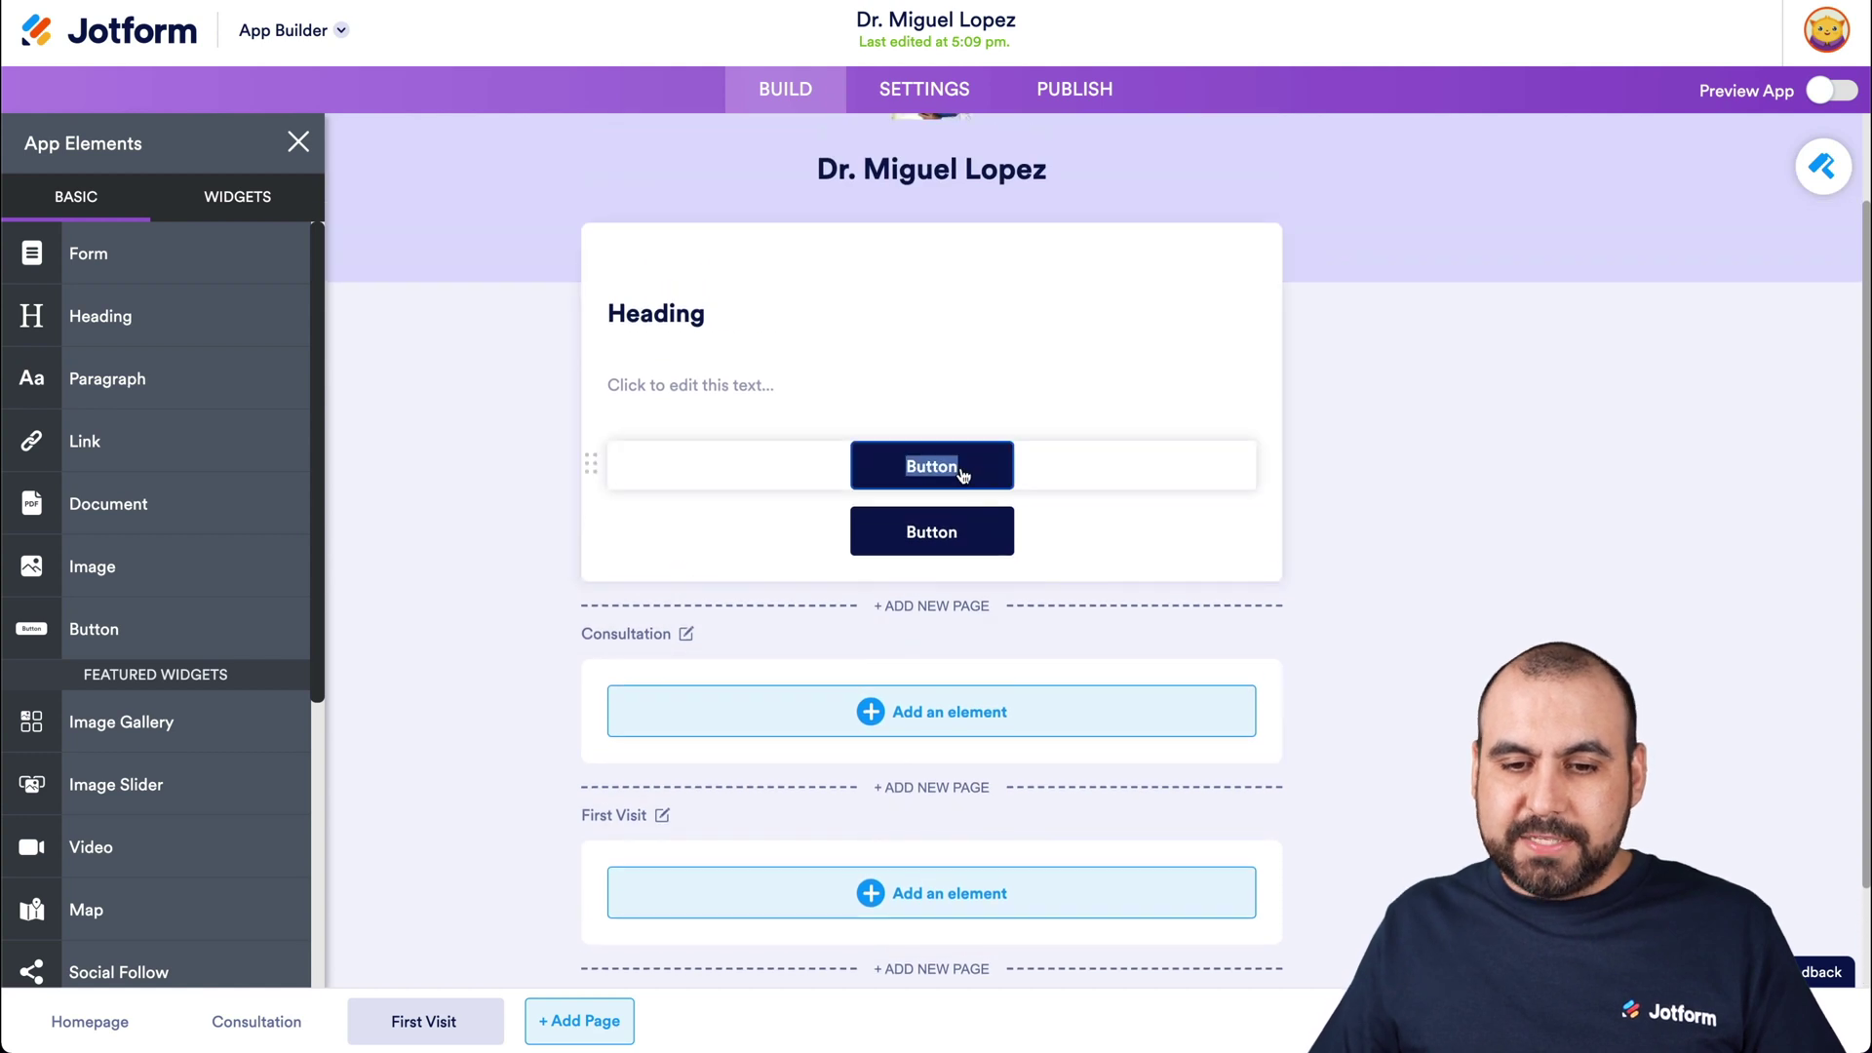
left_click(1289, 462)
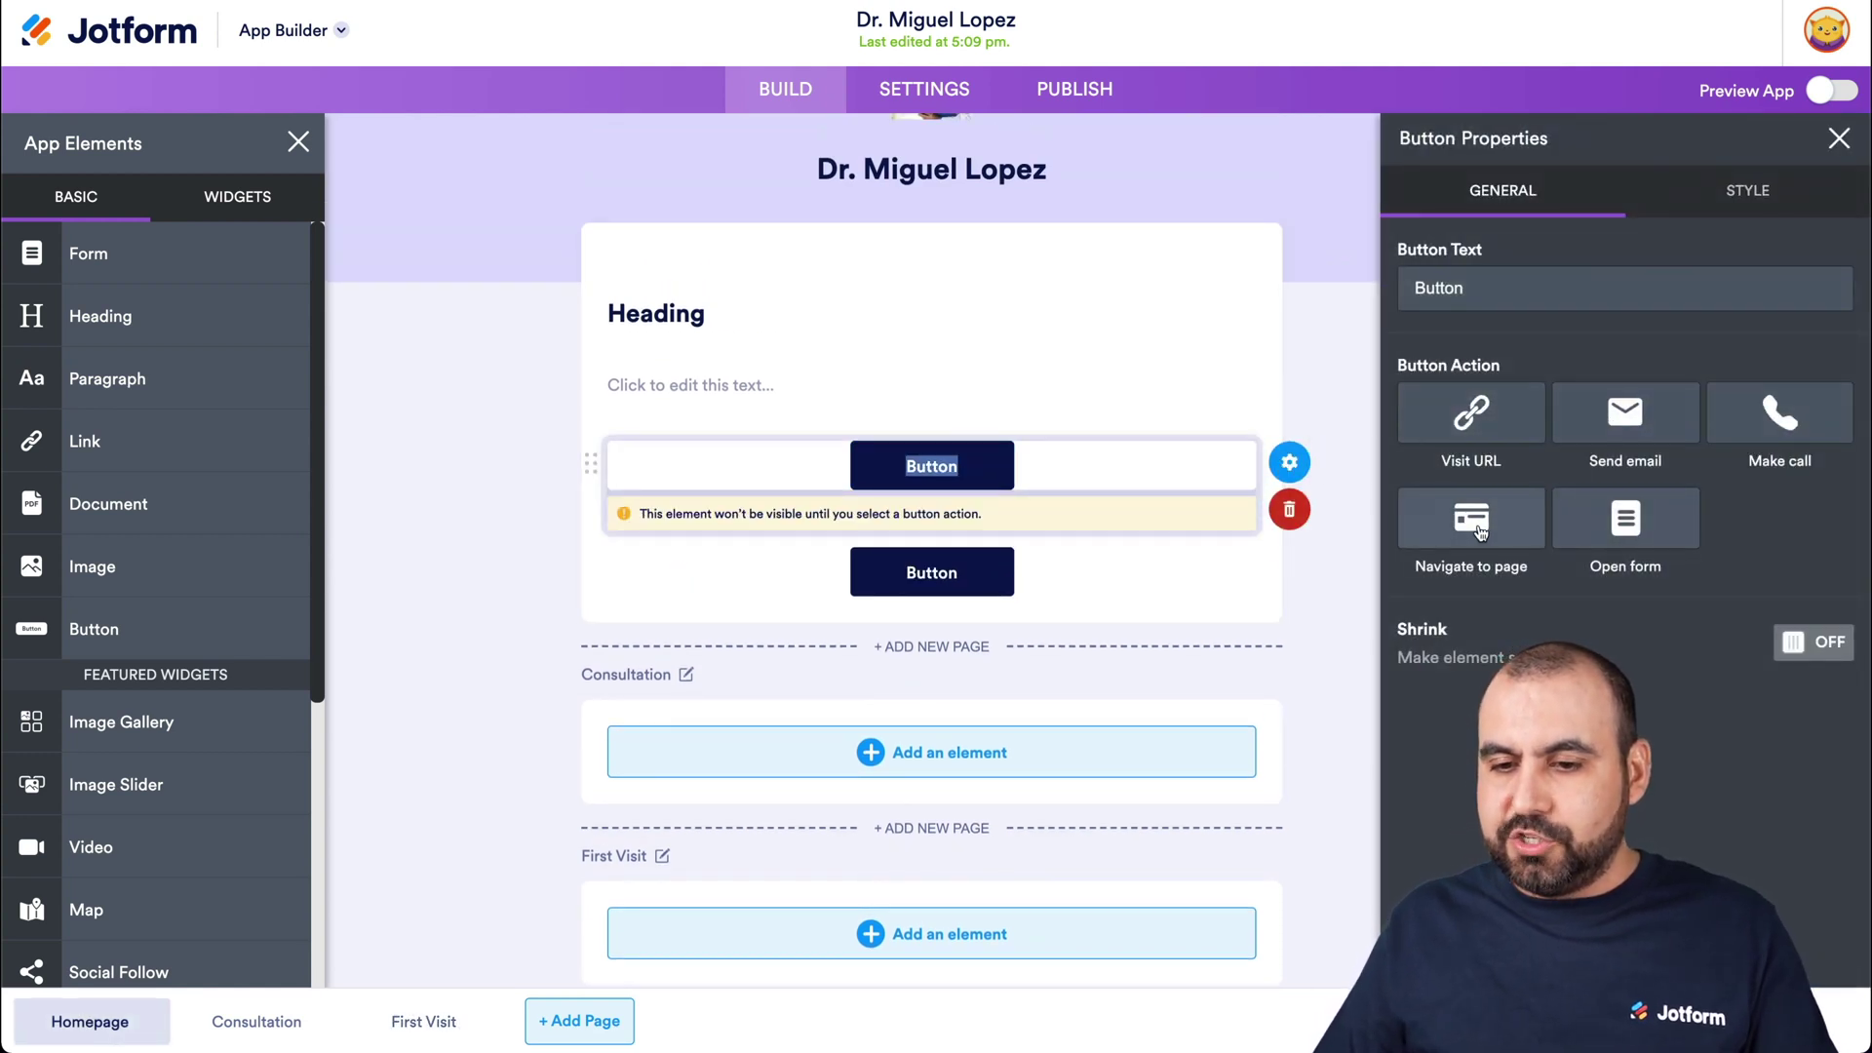
left_click(1515, 512)
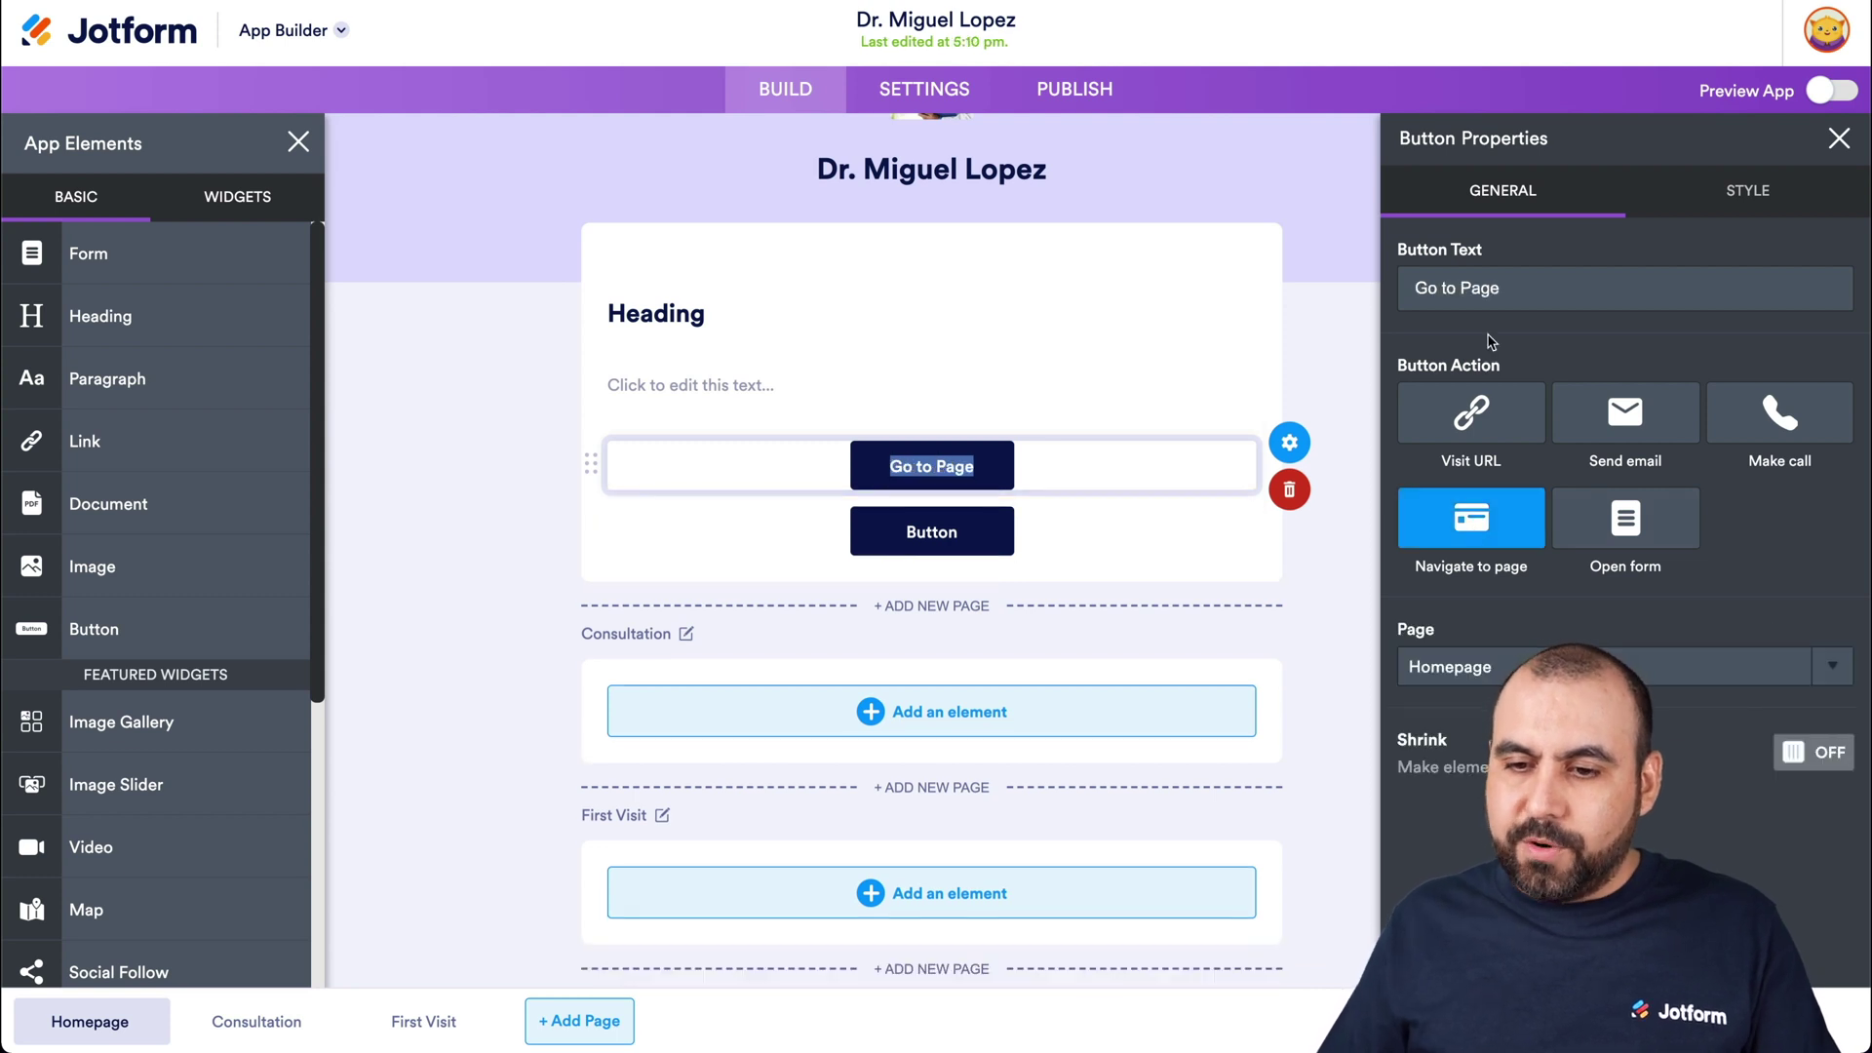
triple_click(1458, 293)
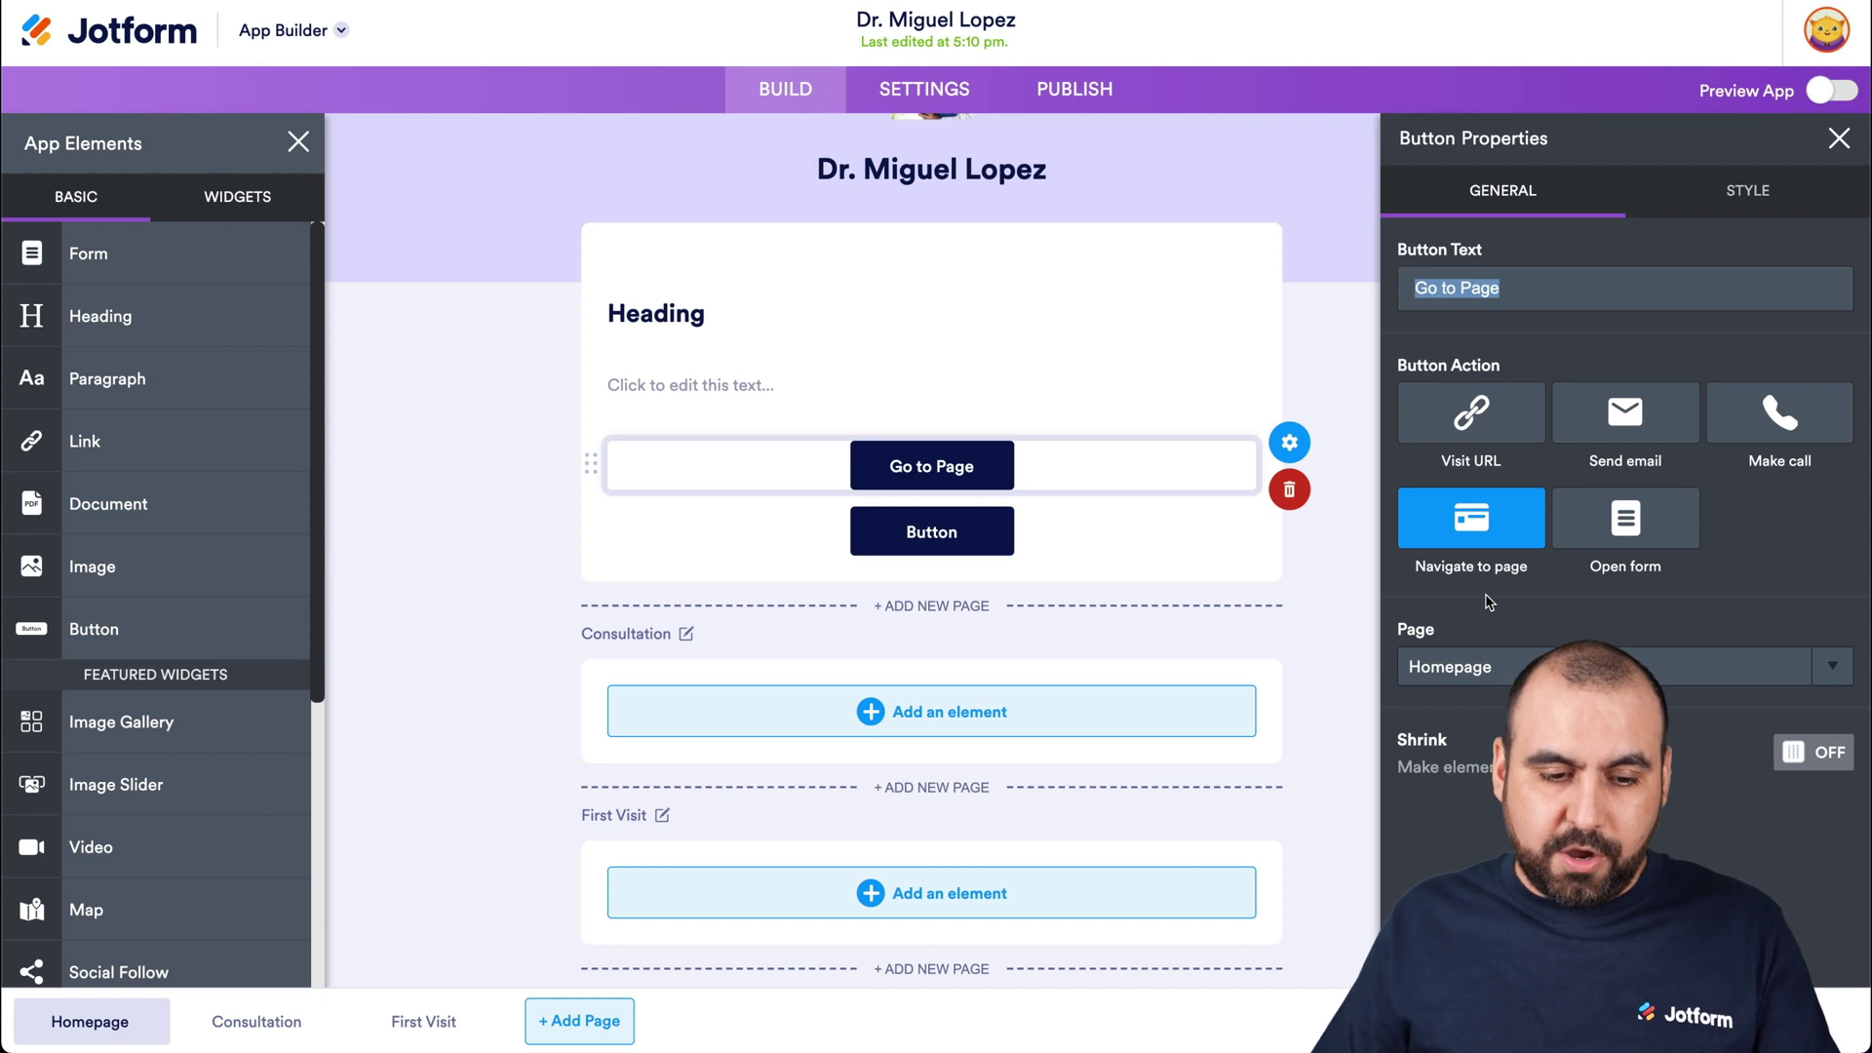
type("Consultation")
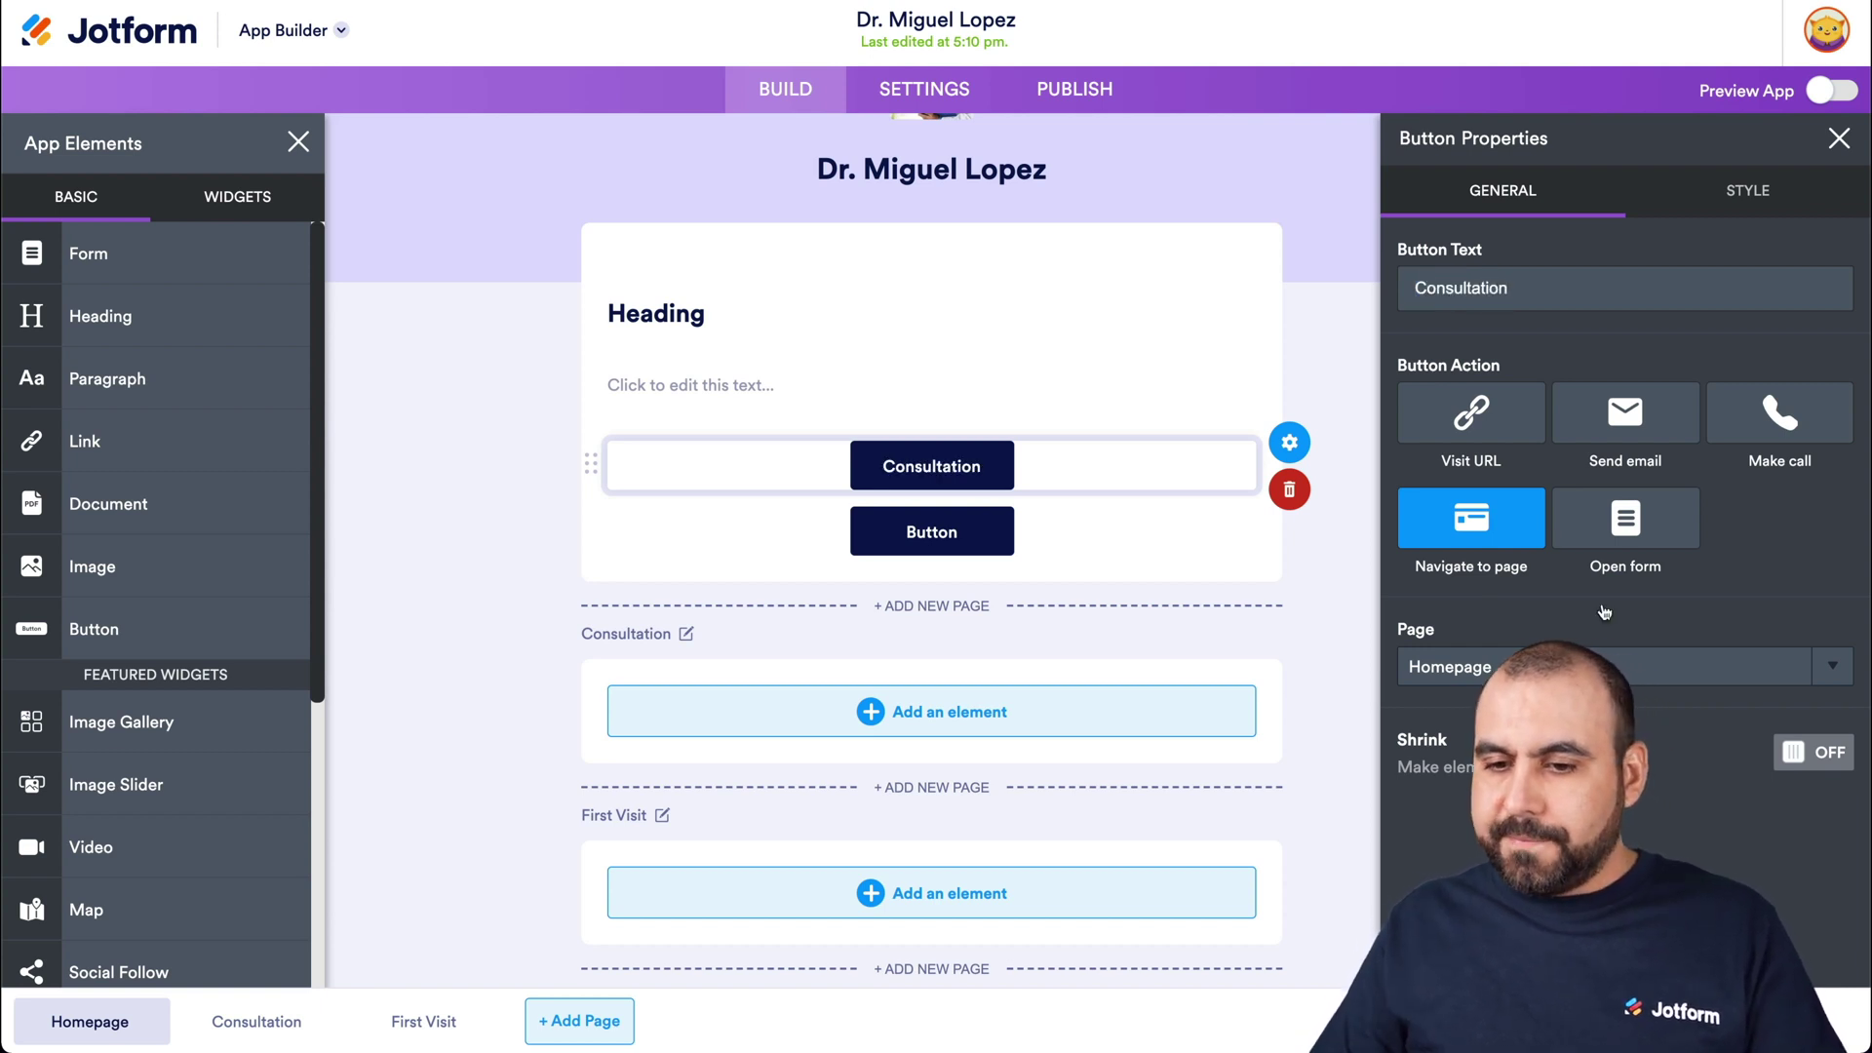
left_click(1609, 666)
left_click(1560, 737)
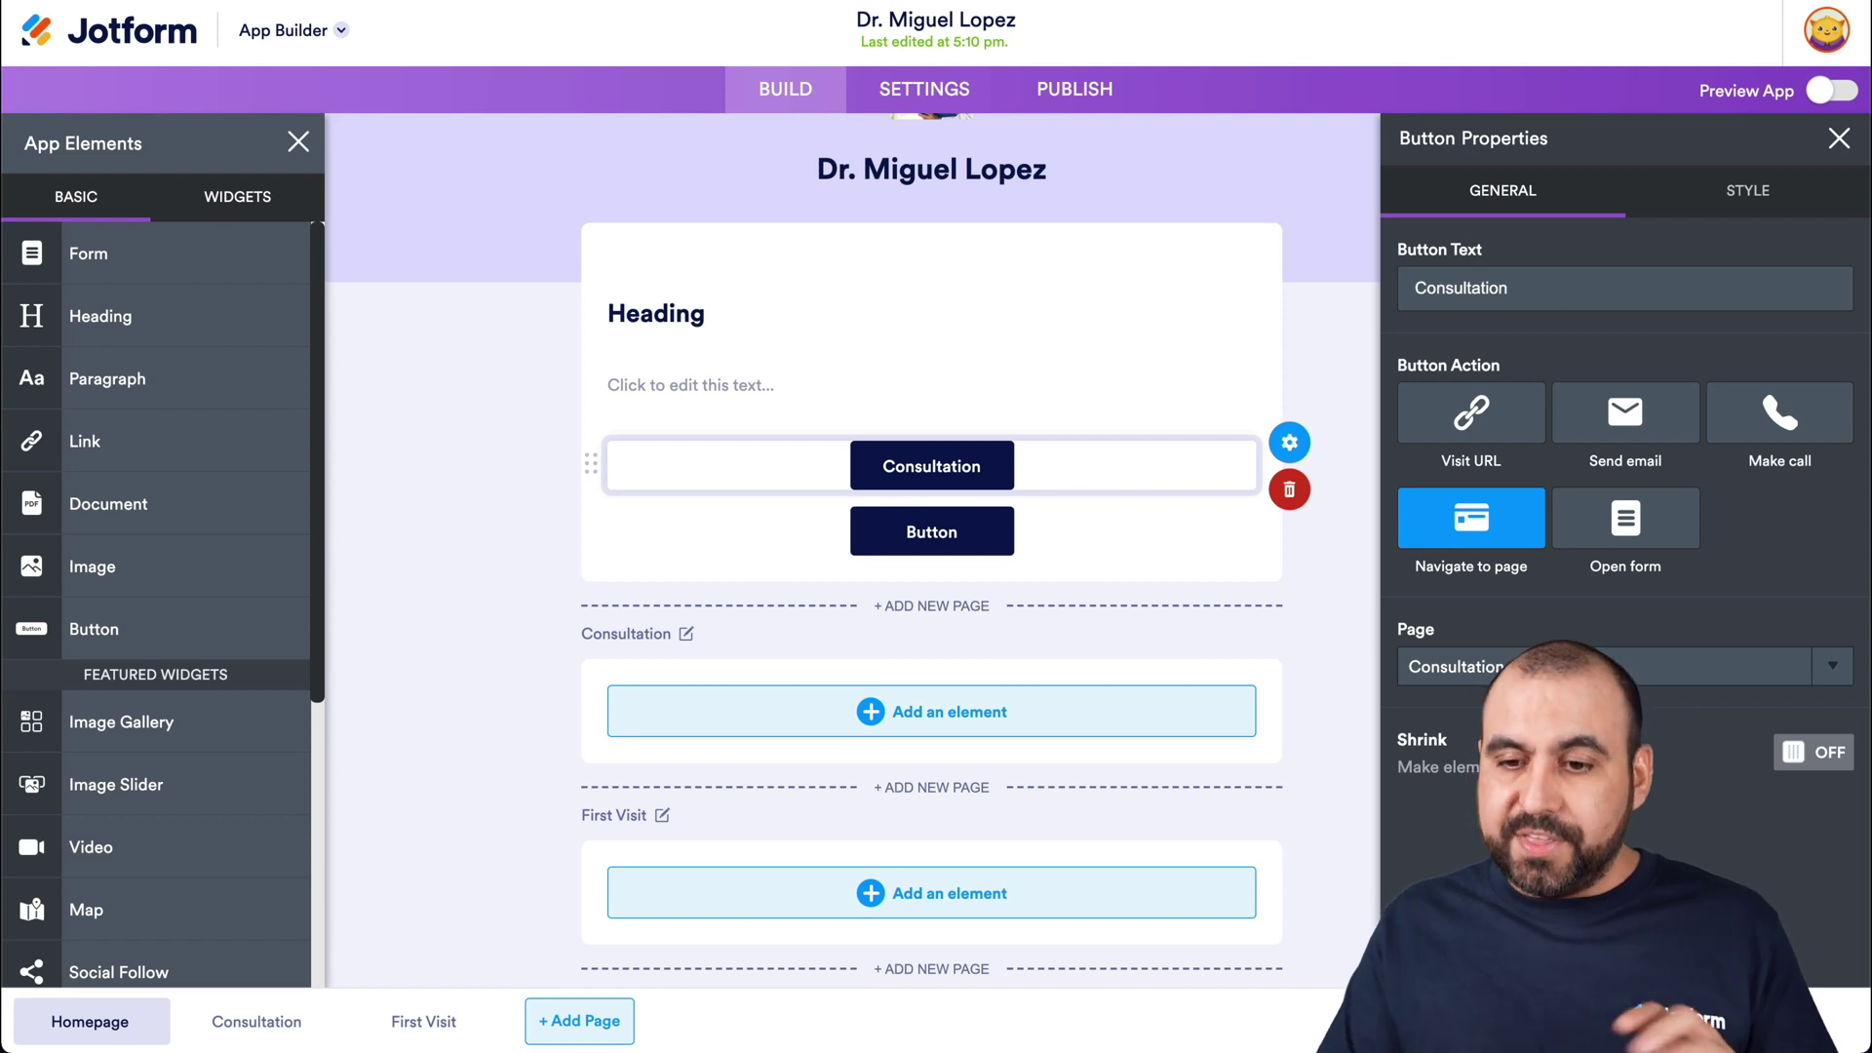
- Label the second button 'First Visit Form' and link it to the First Visit page
double_click(941, 532)
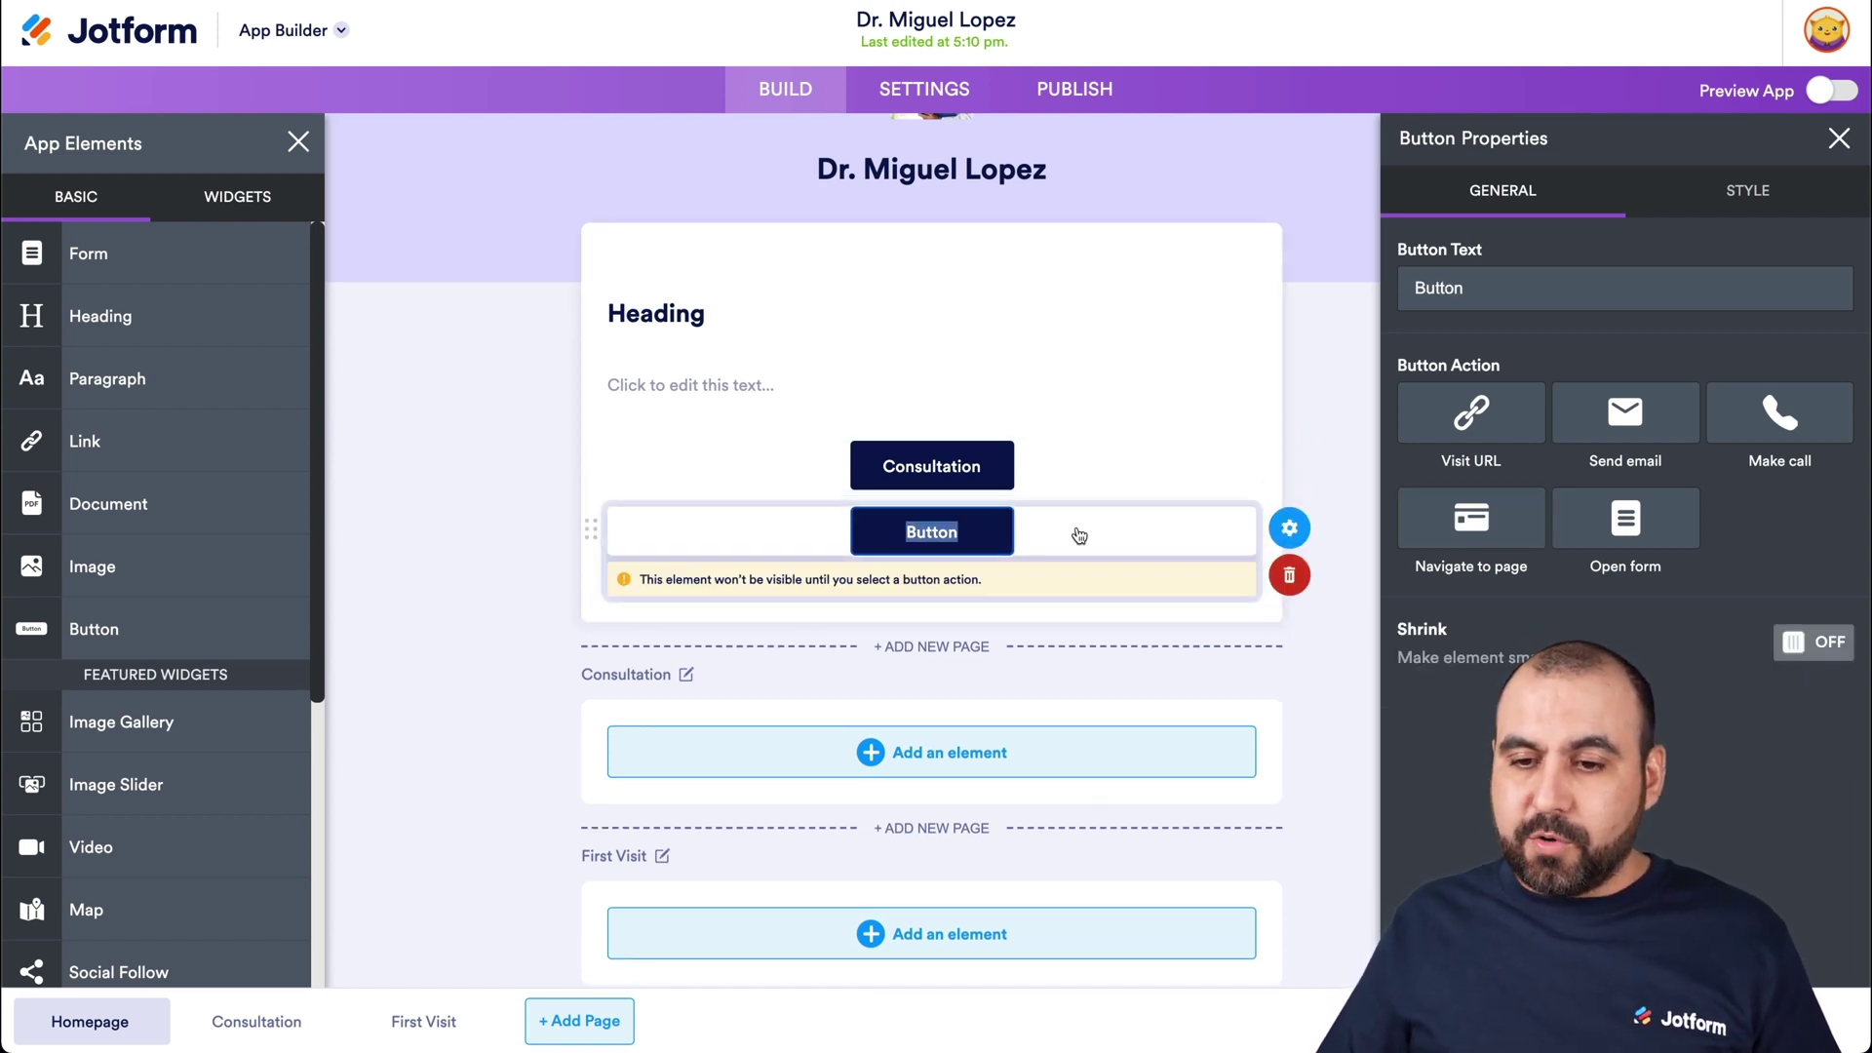
left_click(1486, 534)
left_click(1482, 668)
left_click(1451, 771)
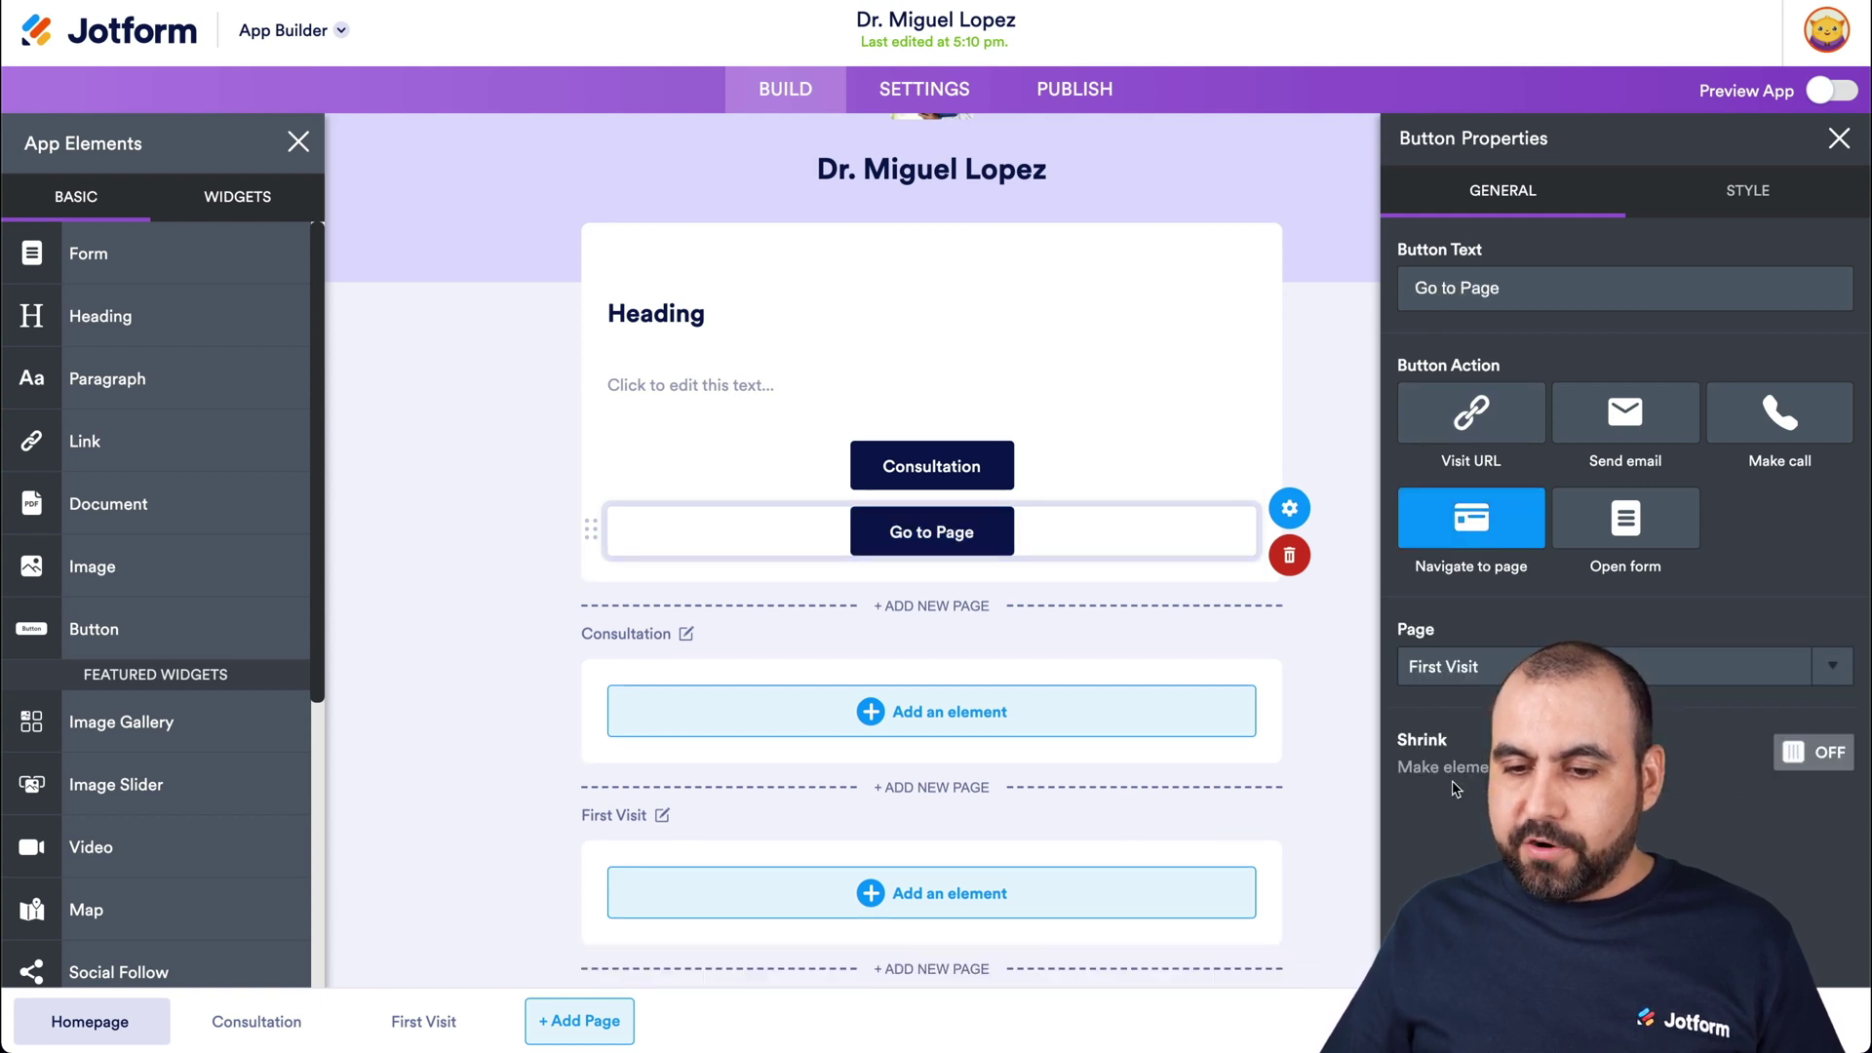
triple_click(1450, 285)
type("First Visit FOrm")
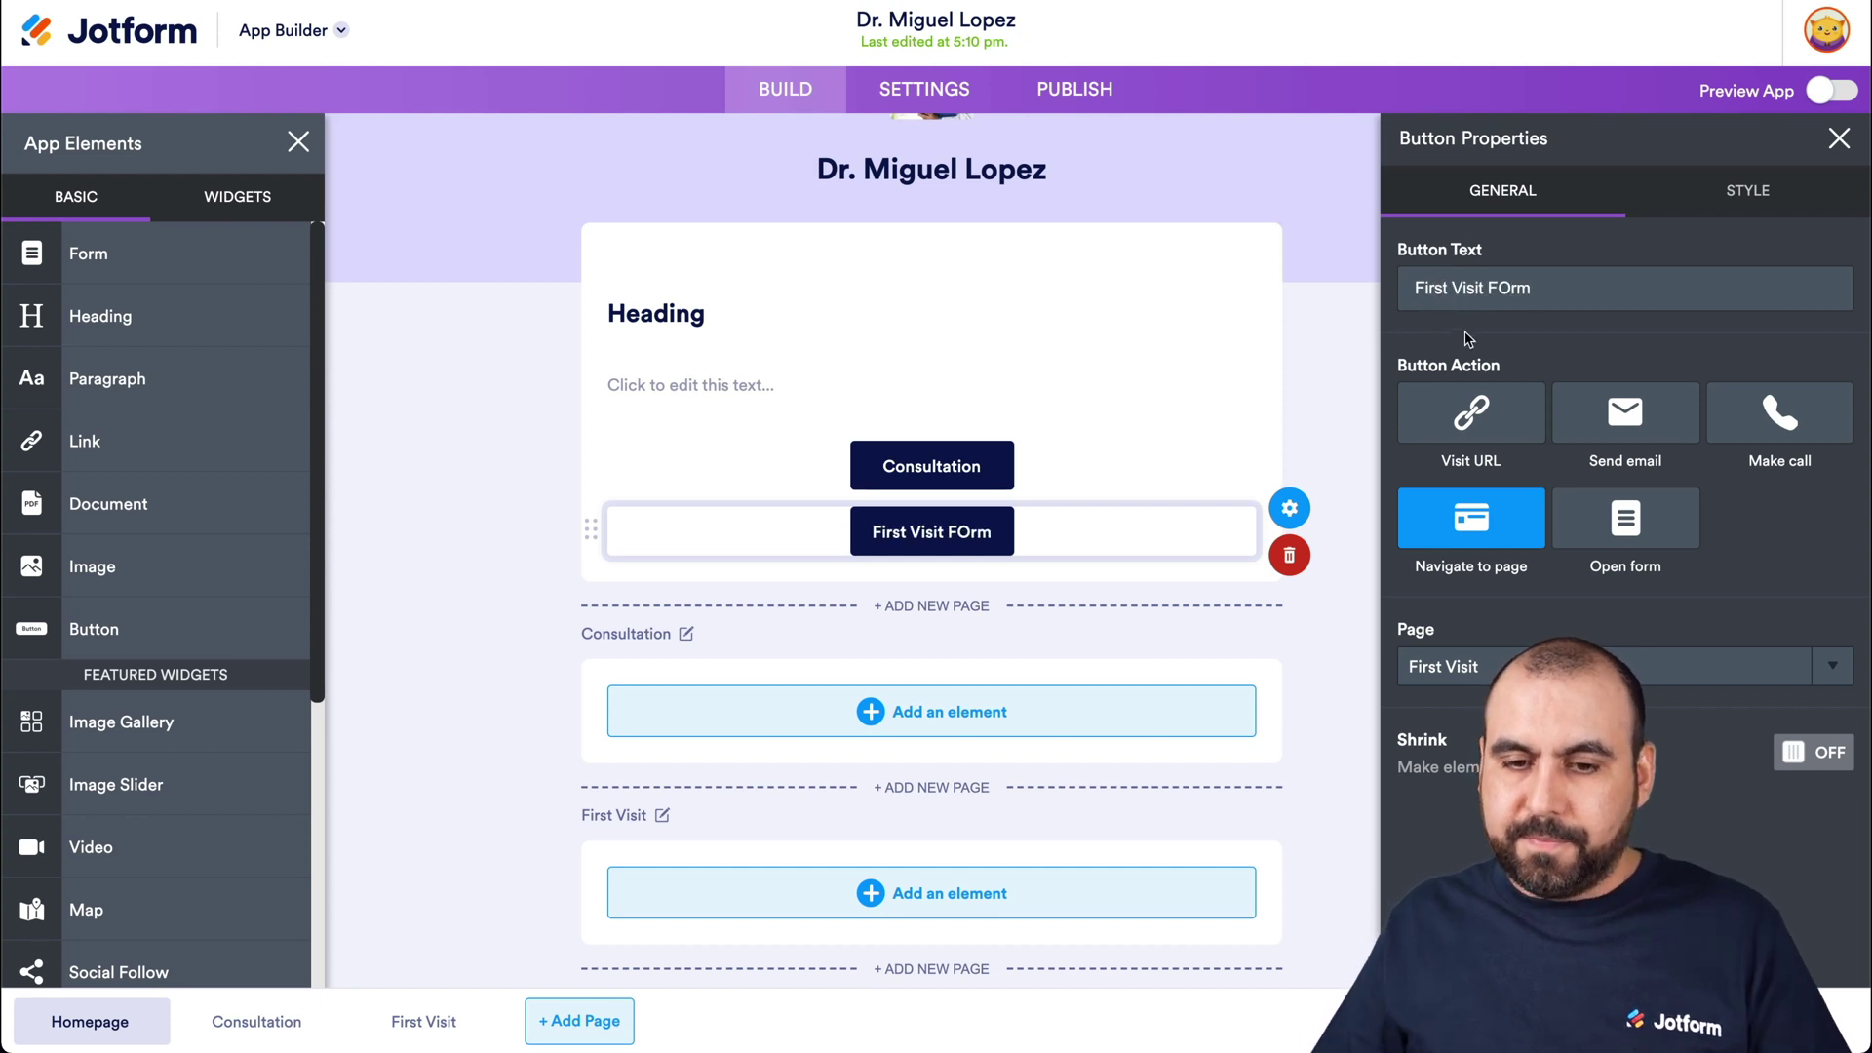
left_click(1507, 288)
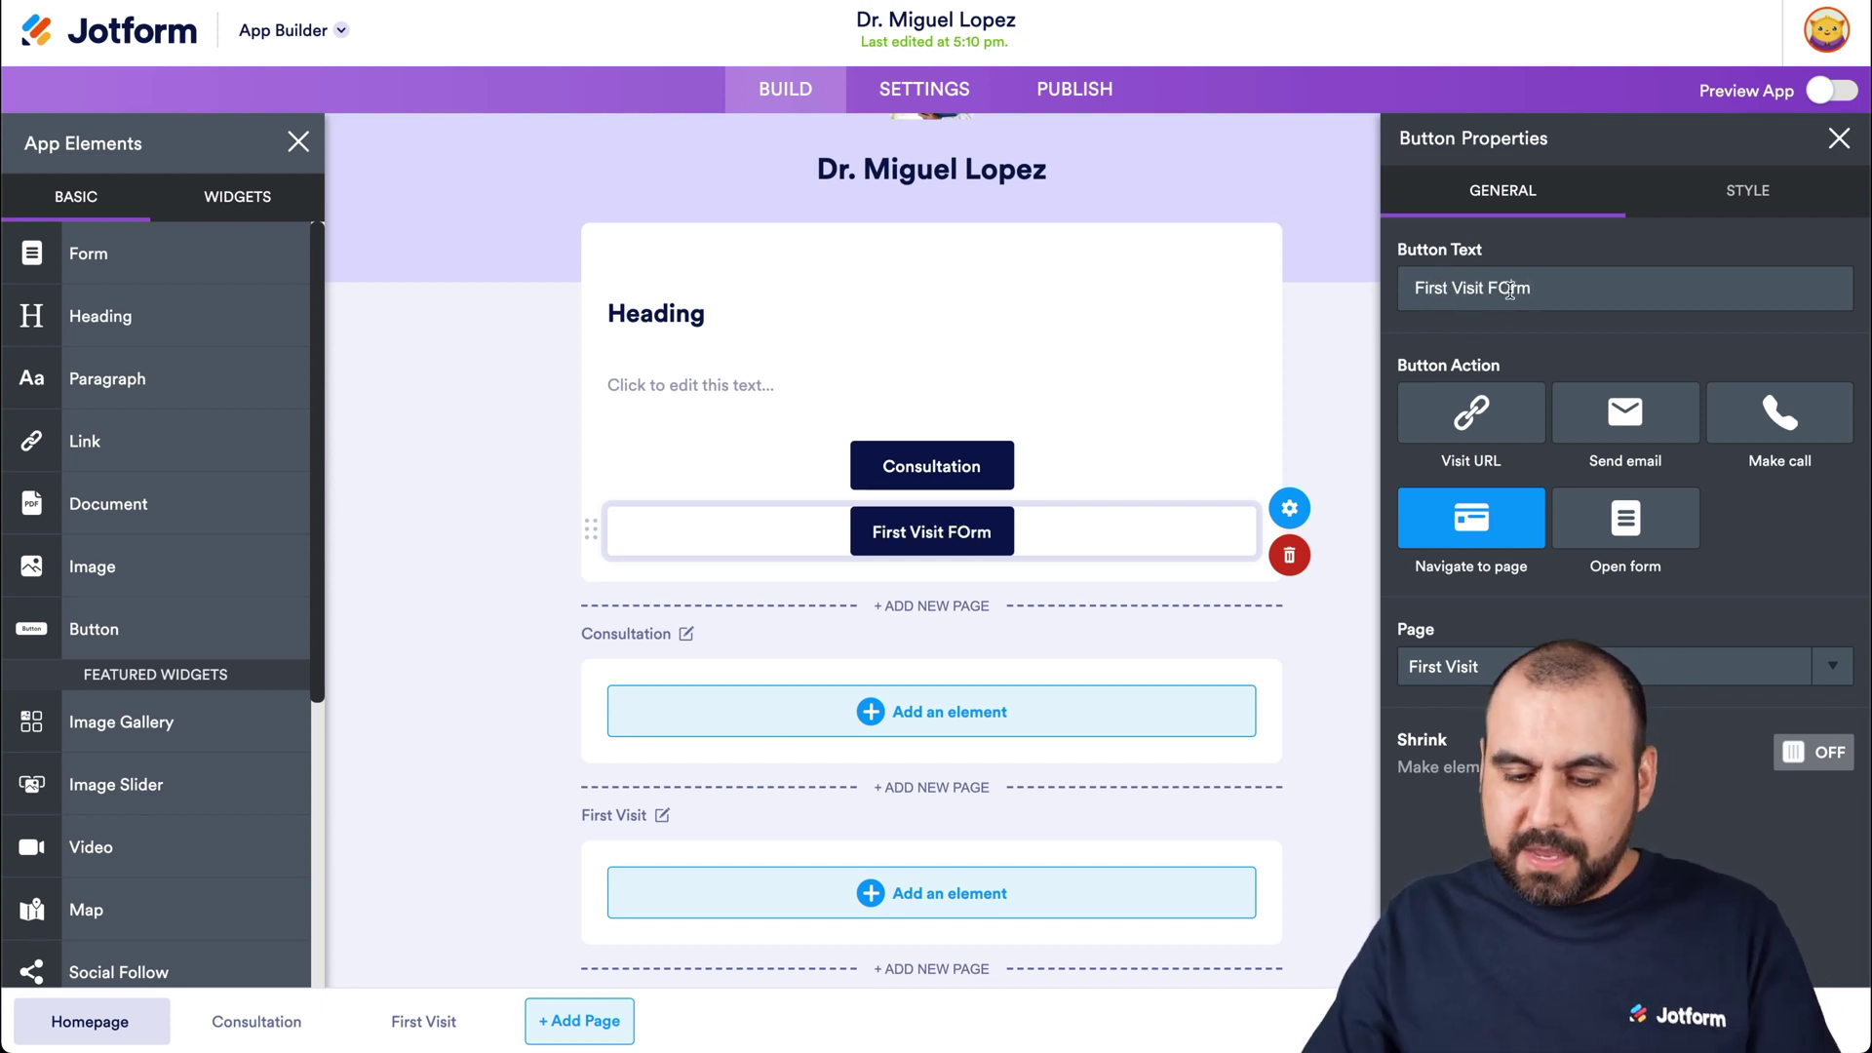
key("BackSpace")
type("o")
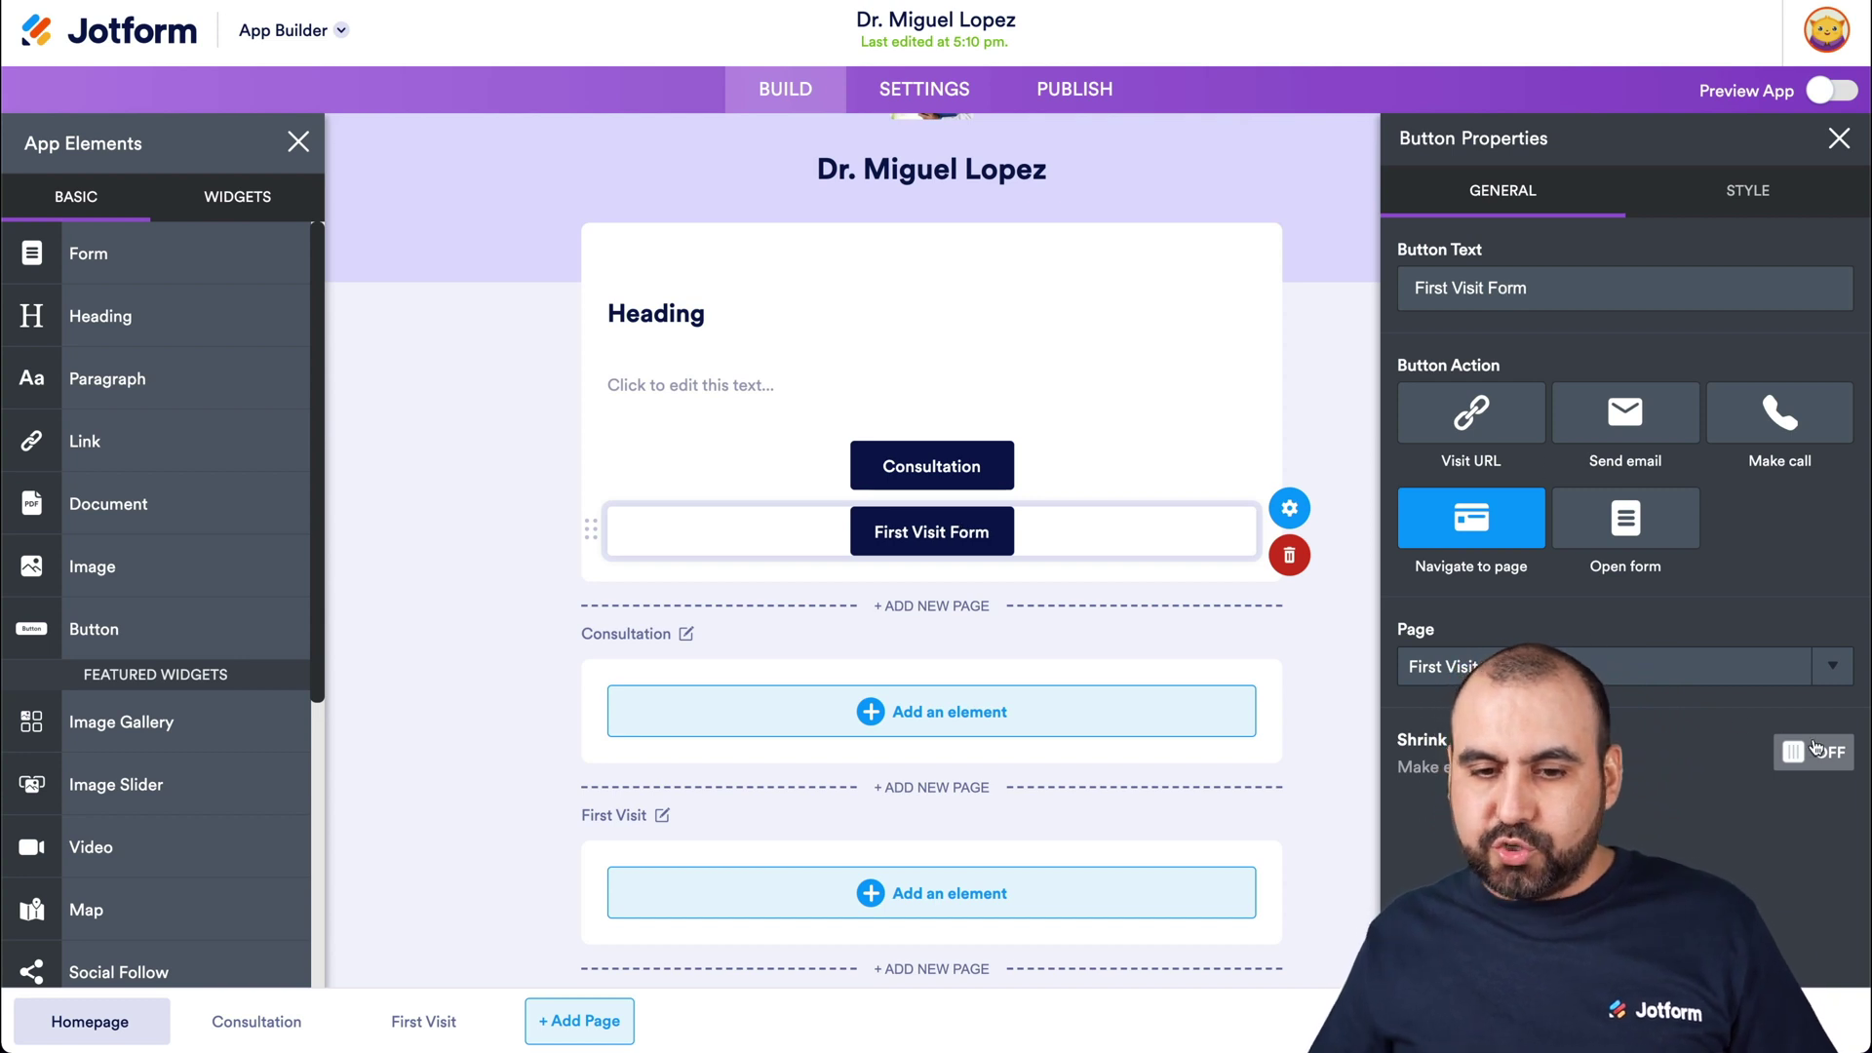
- Turn on Shrink for both buttons so they sit side by side
left_click(1815, 748)
left_click(1061, 466)
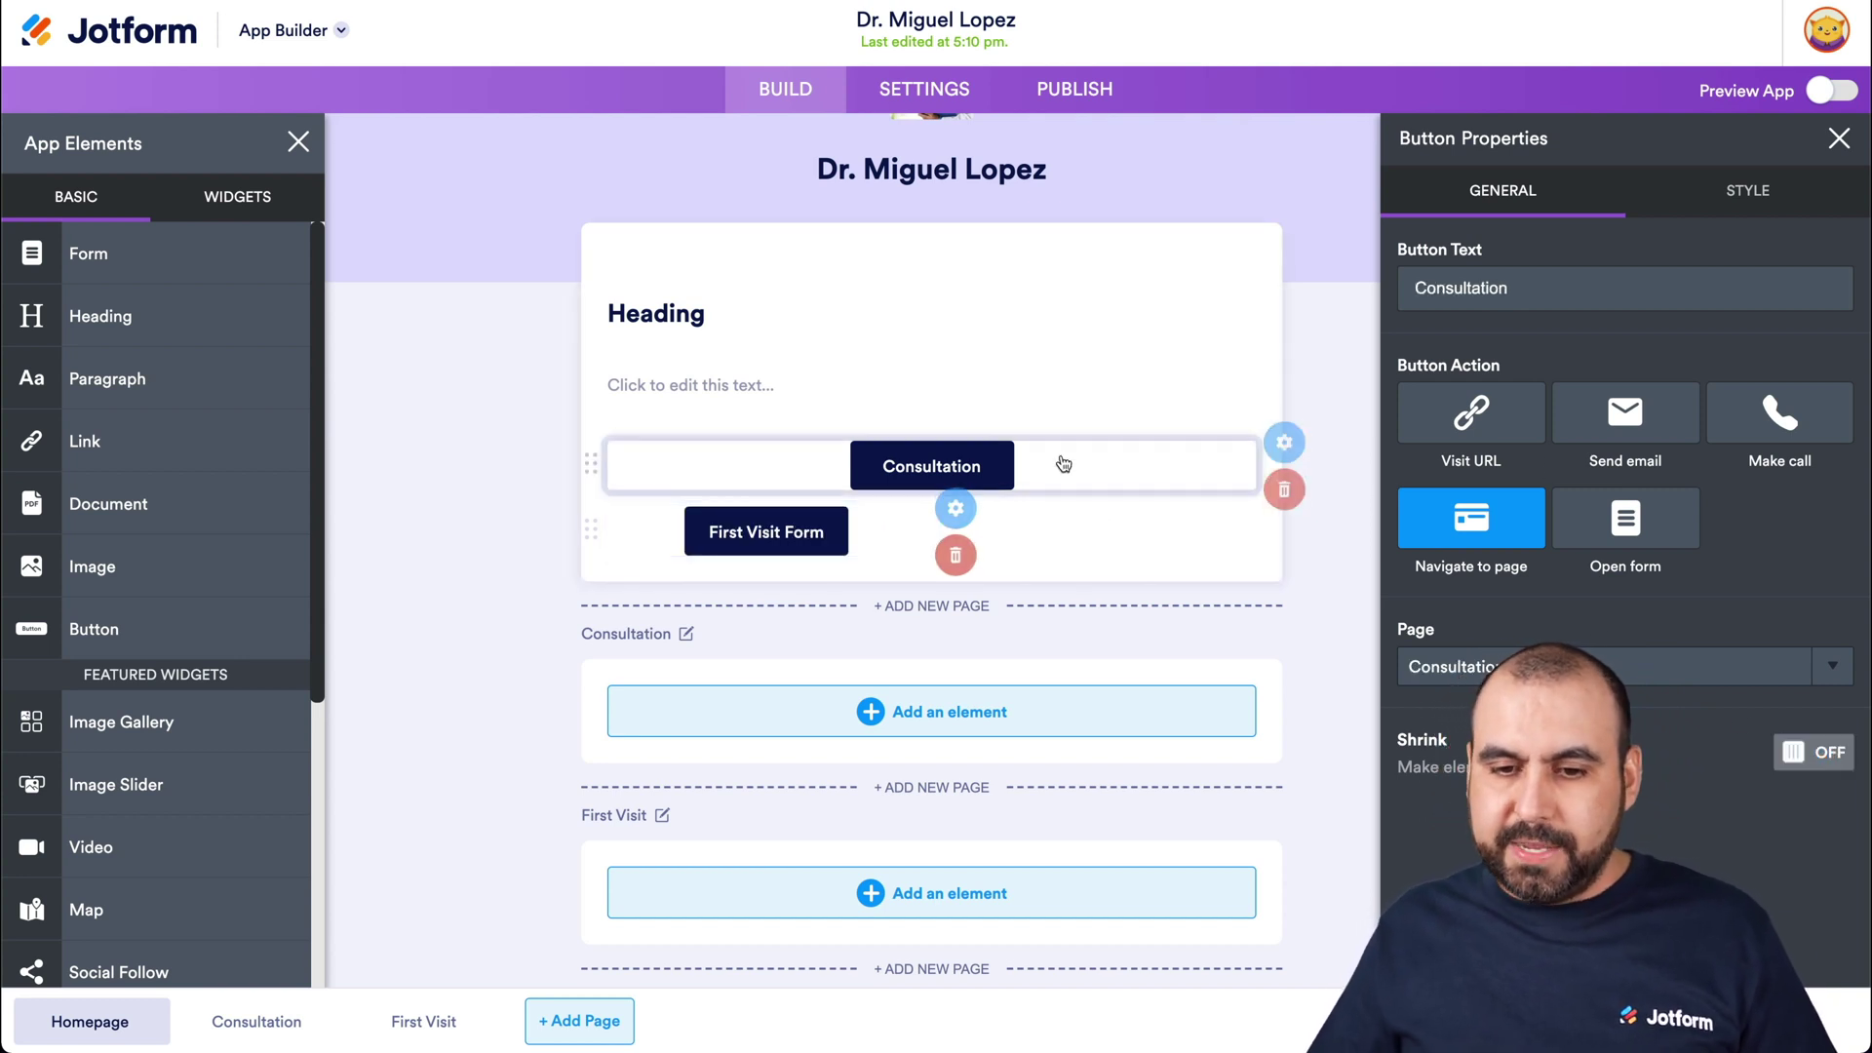
left_click(1832, 752)
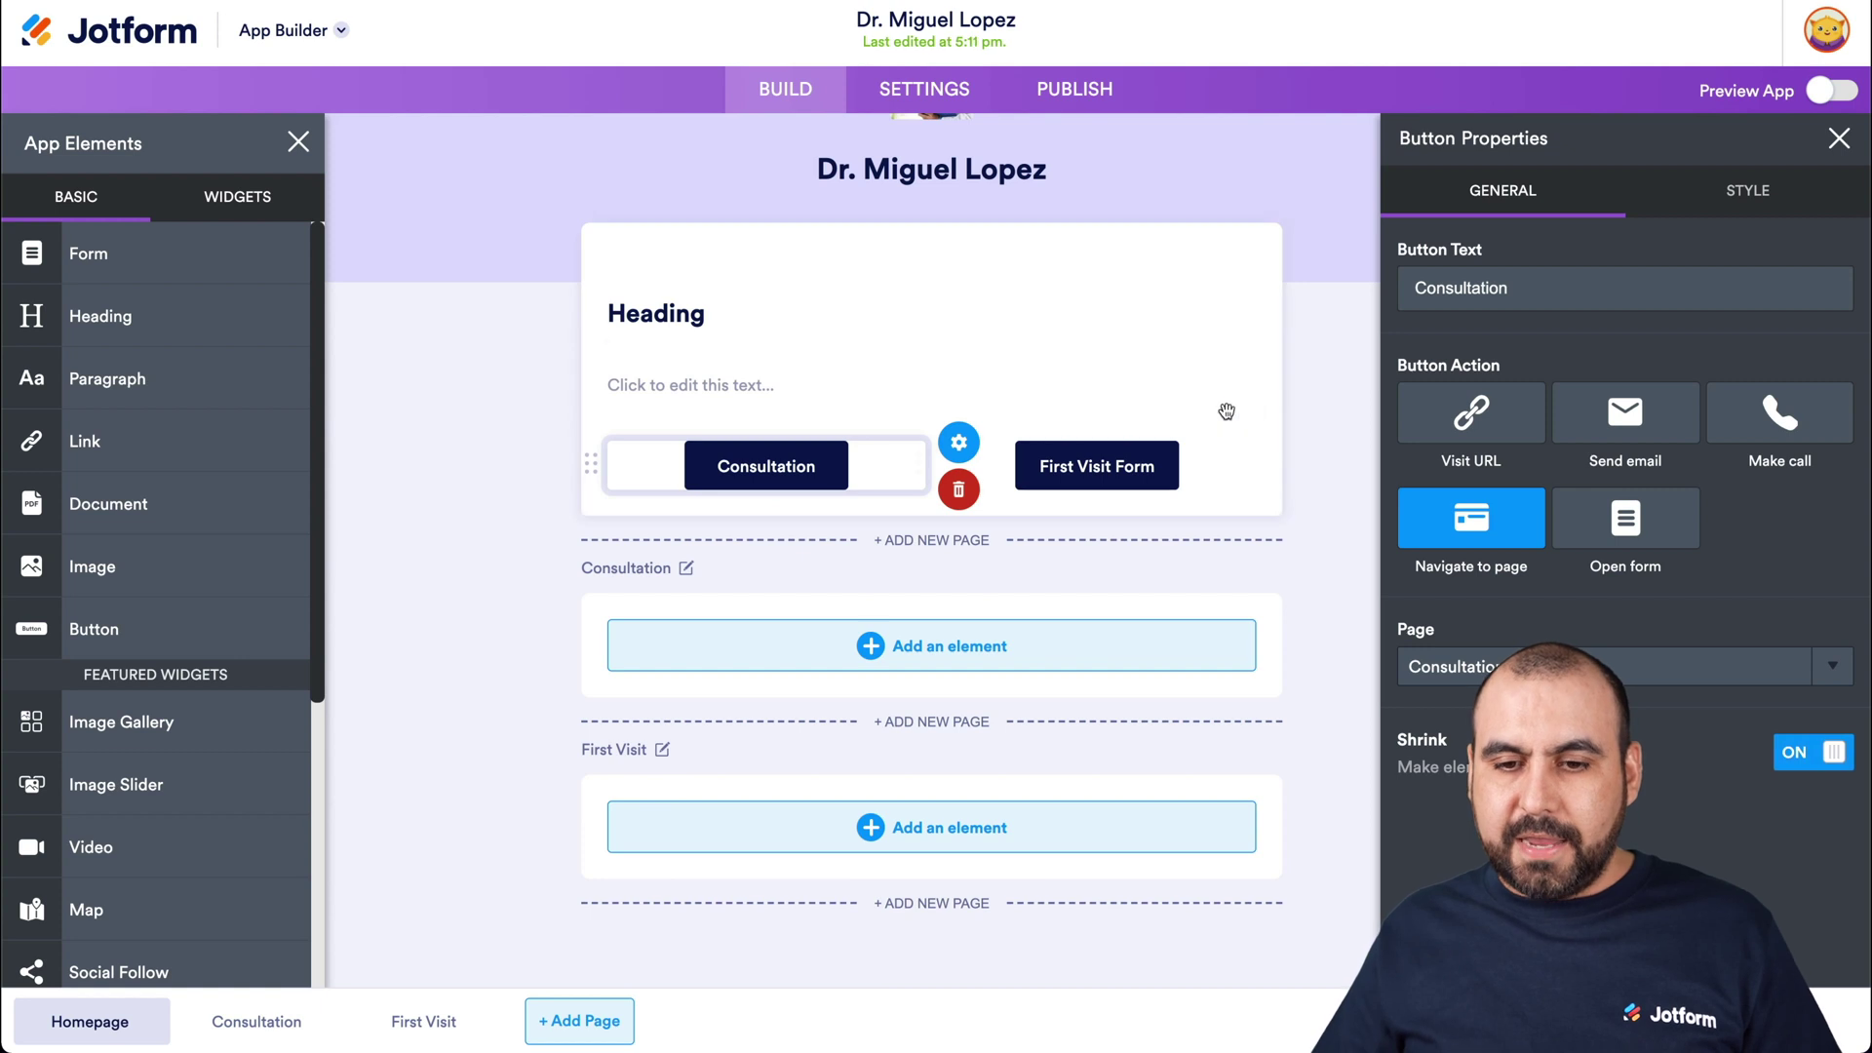
left_click(543, 565)
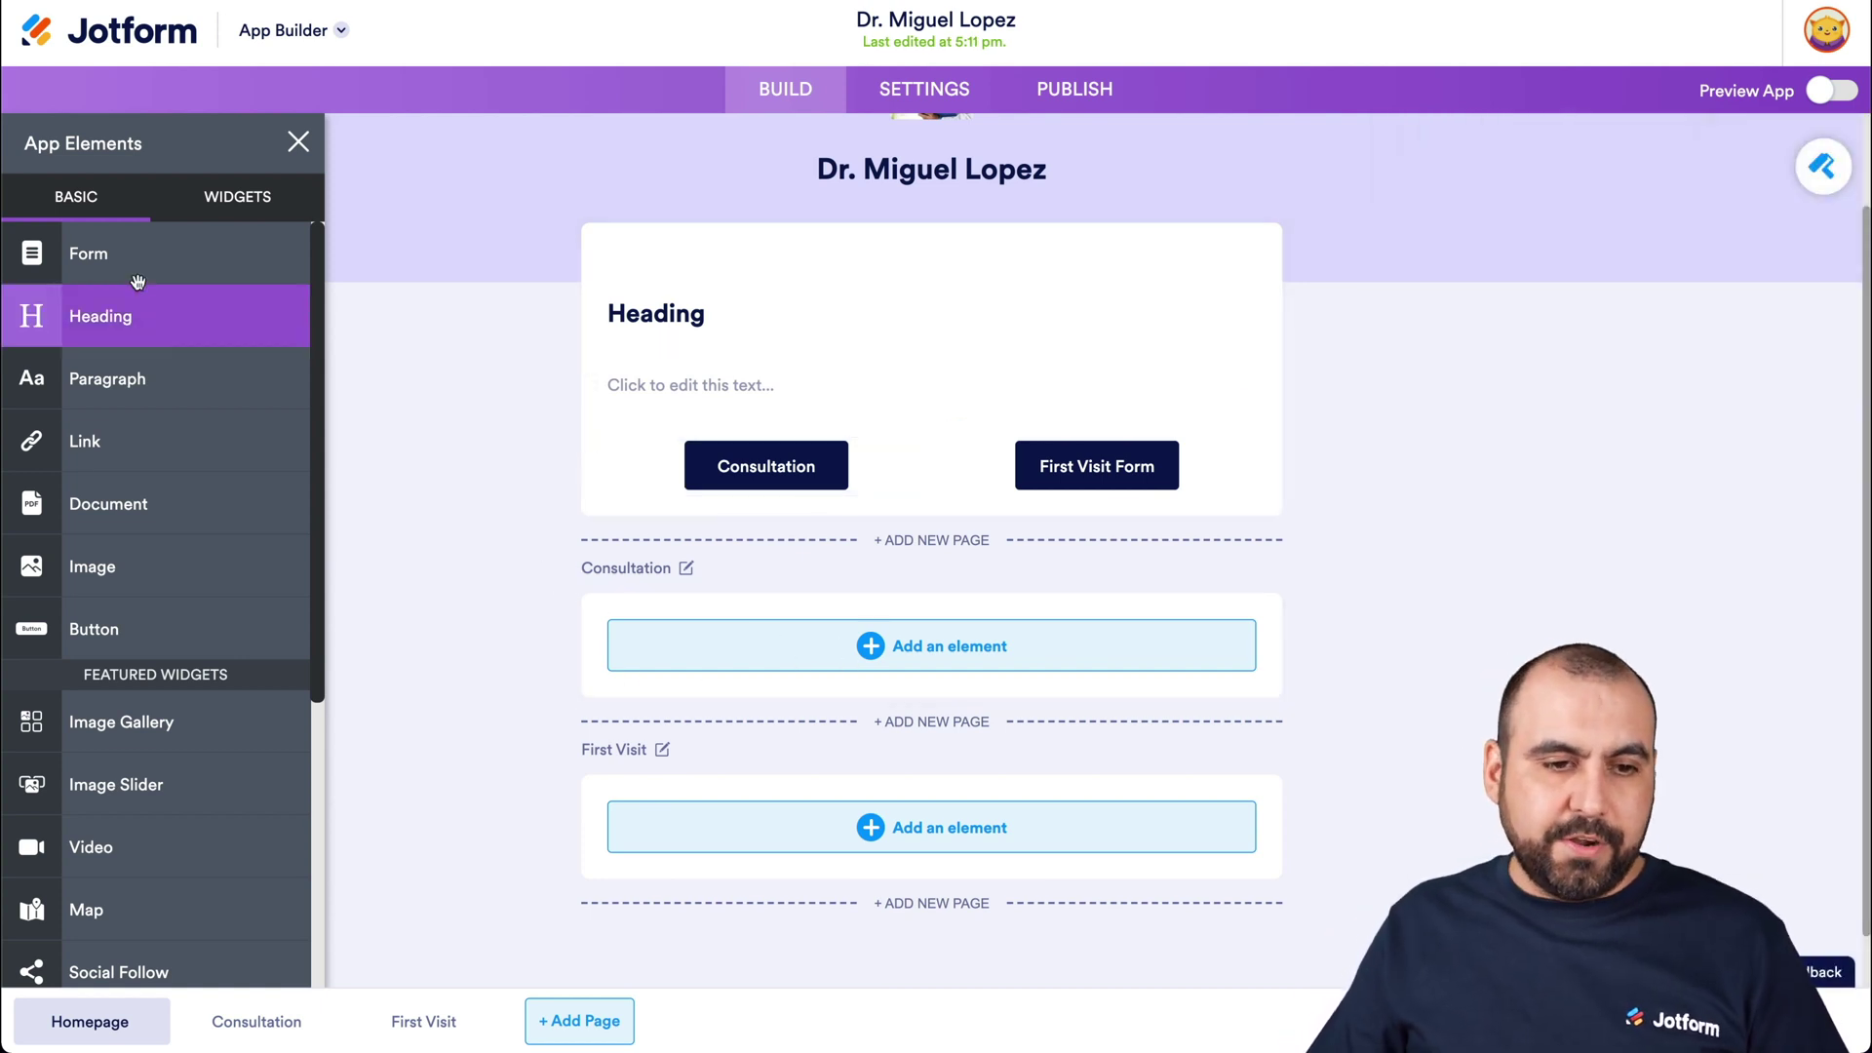
- Drop form blocks holding the Consultation form and the Patient Medical History Form onto their pages
left_click_drag(95, 255, 871, 650)
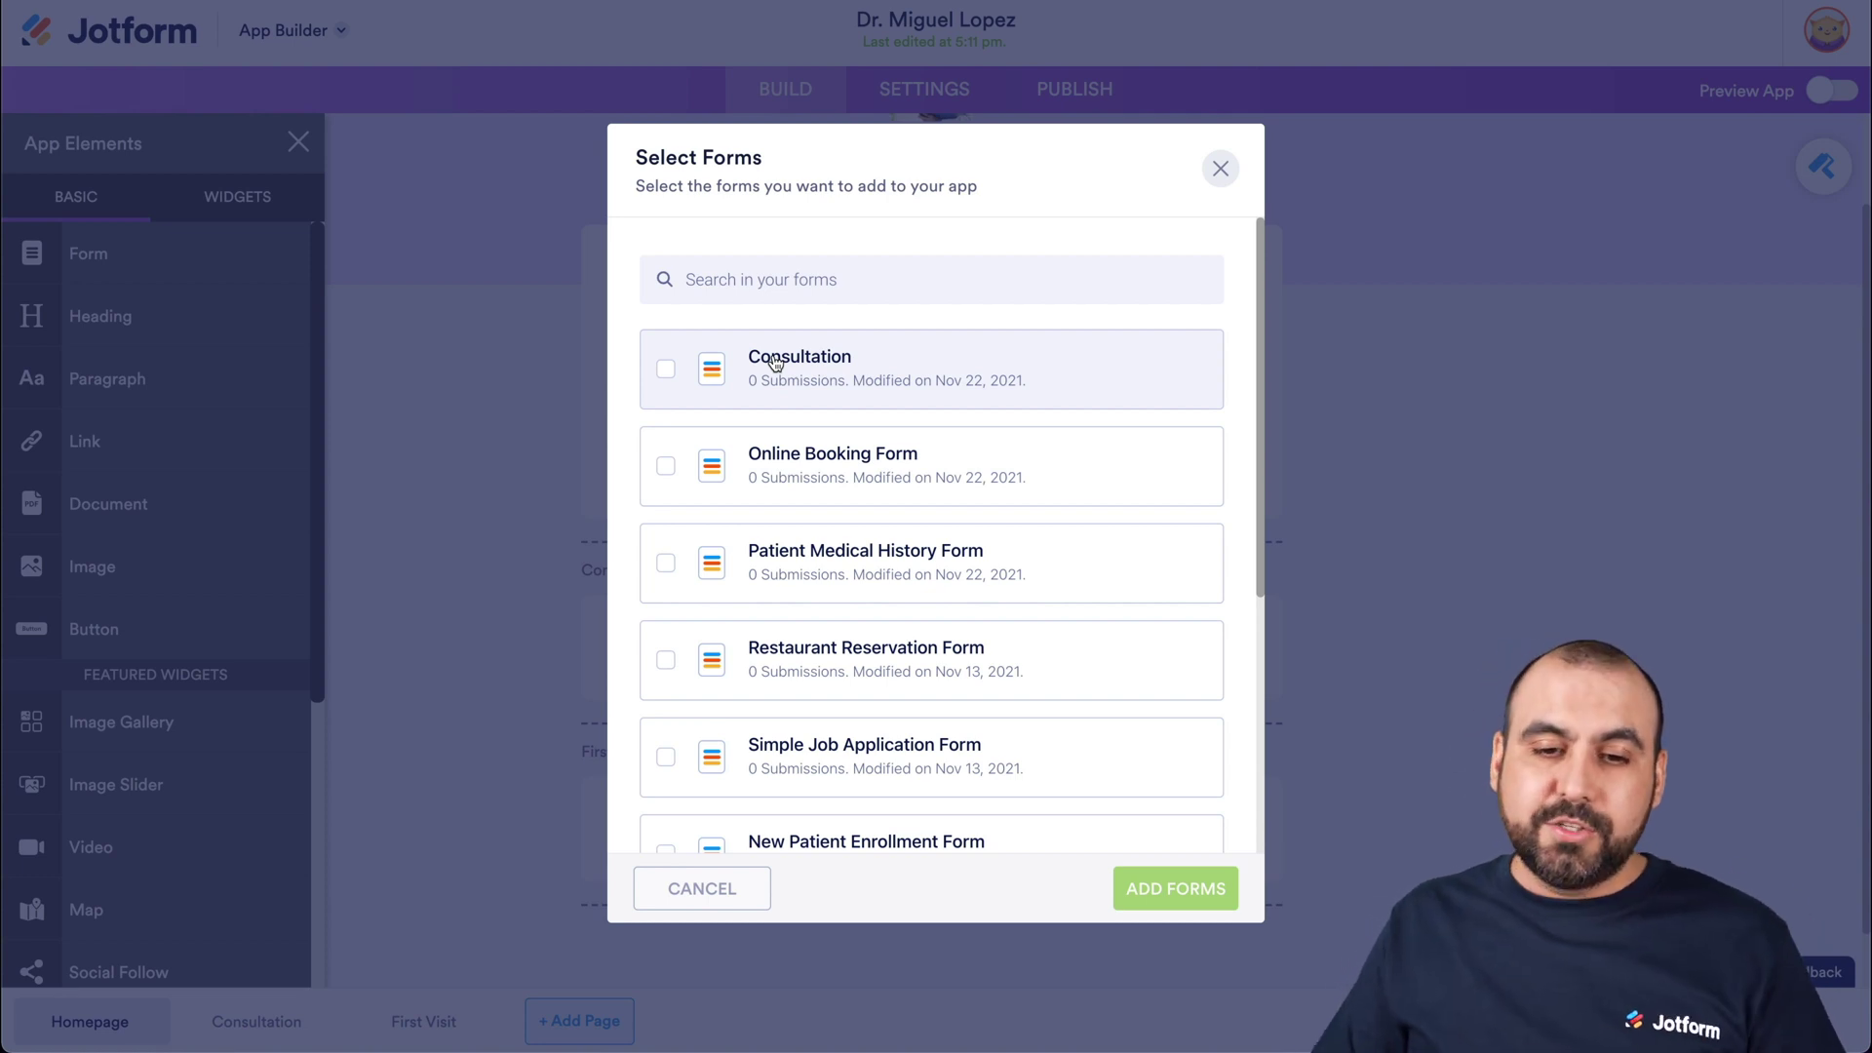
left_click(775, 363)
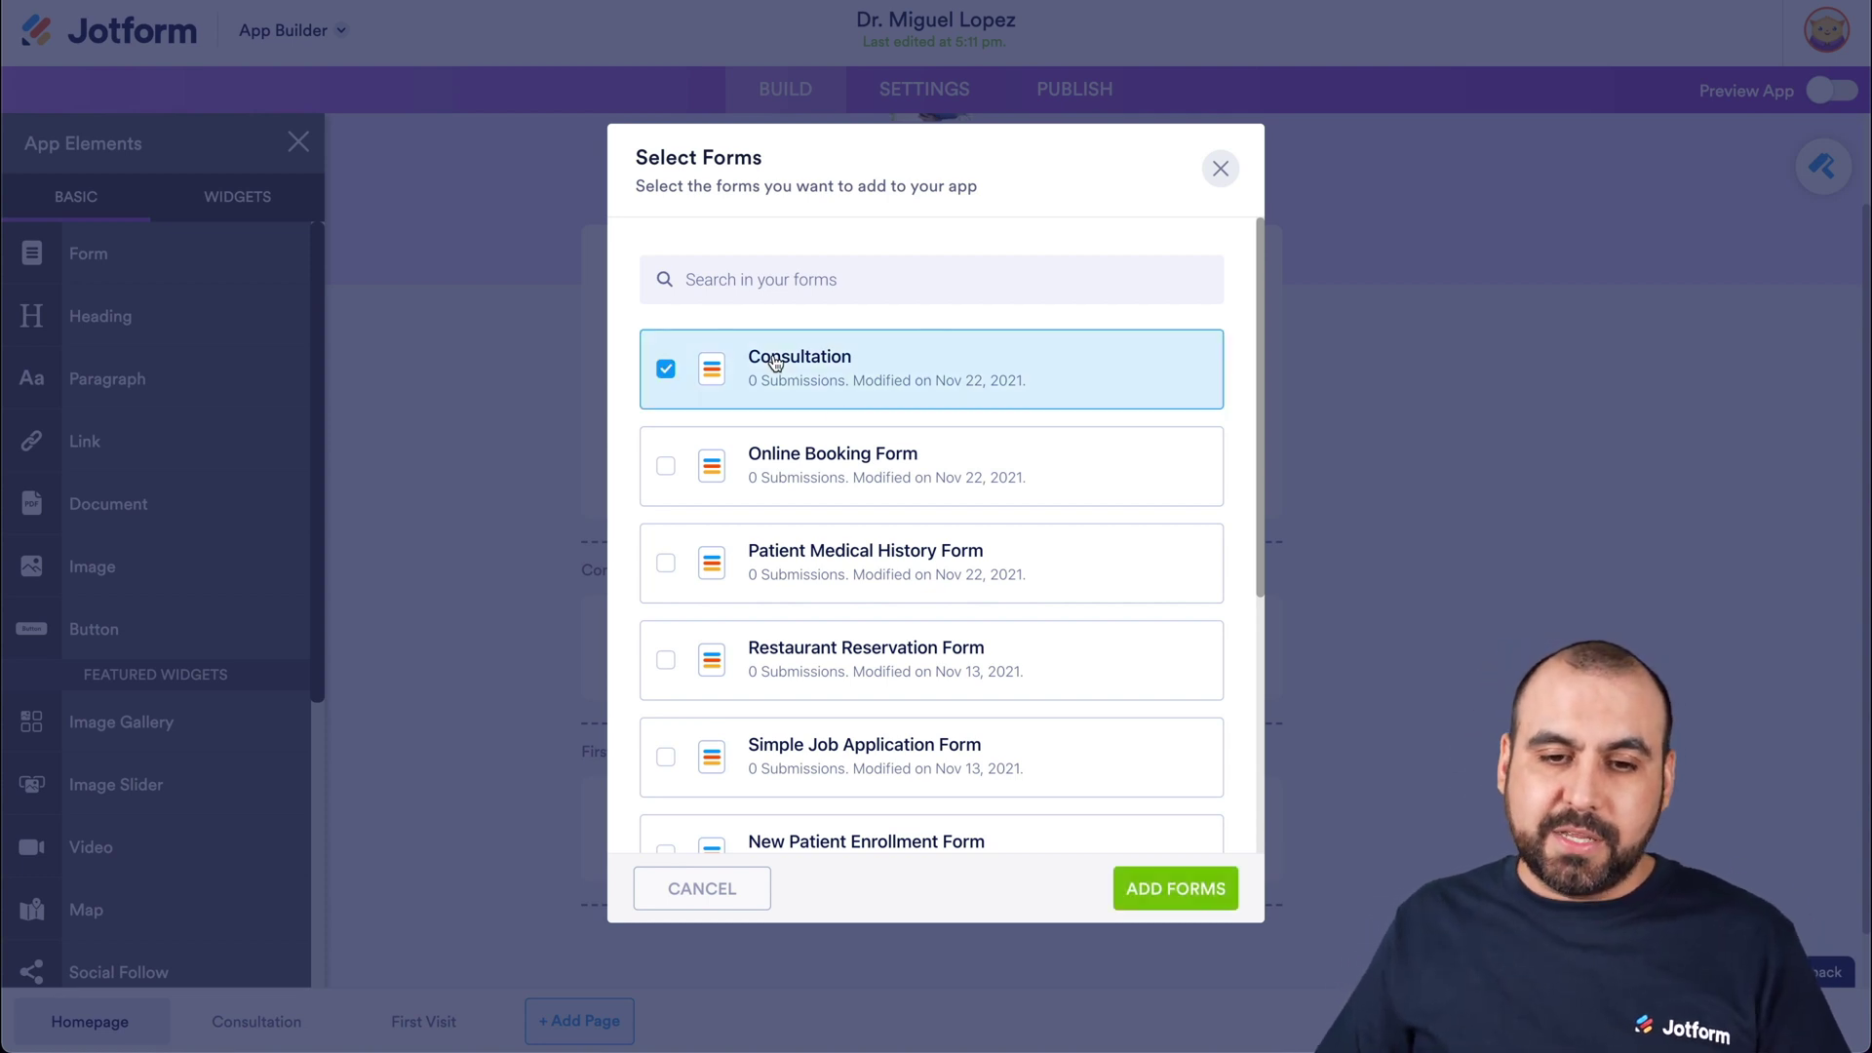
left_click(1167, 886)
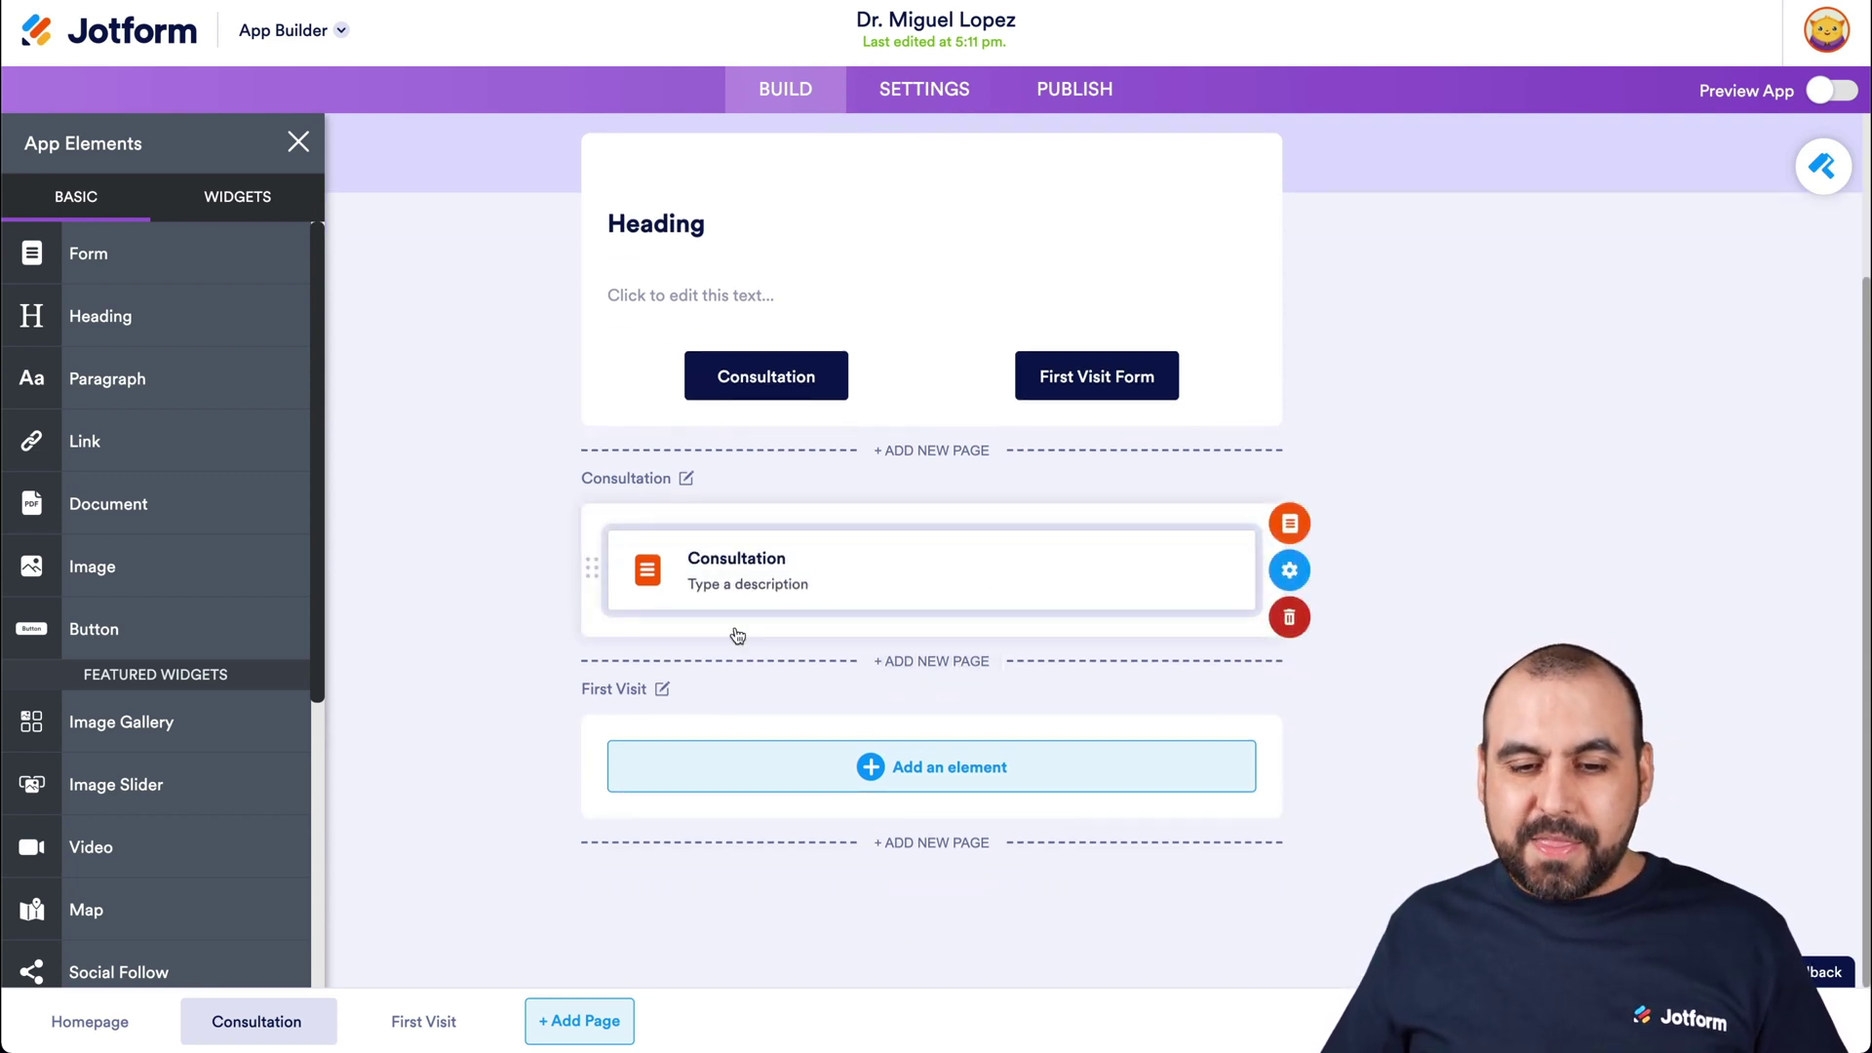
left_click_drag(33, 268, 749, 809)
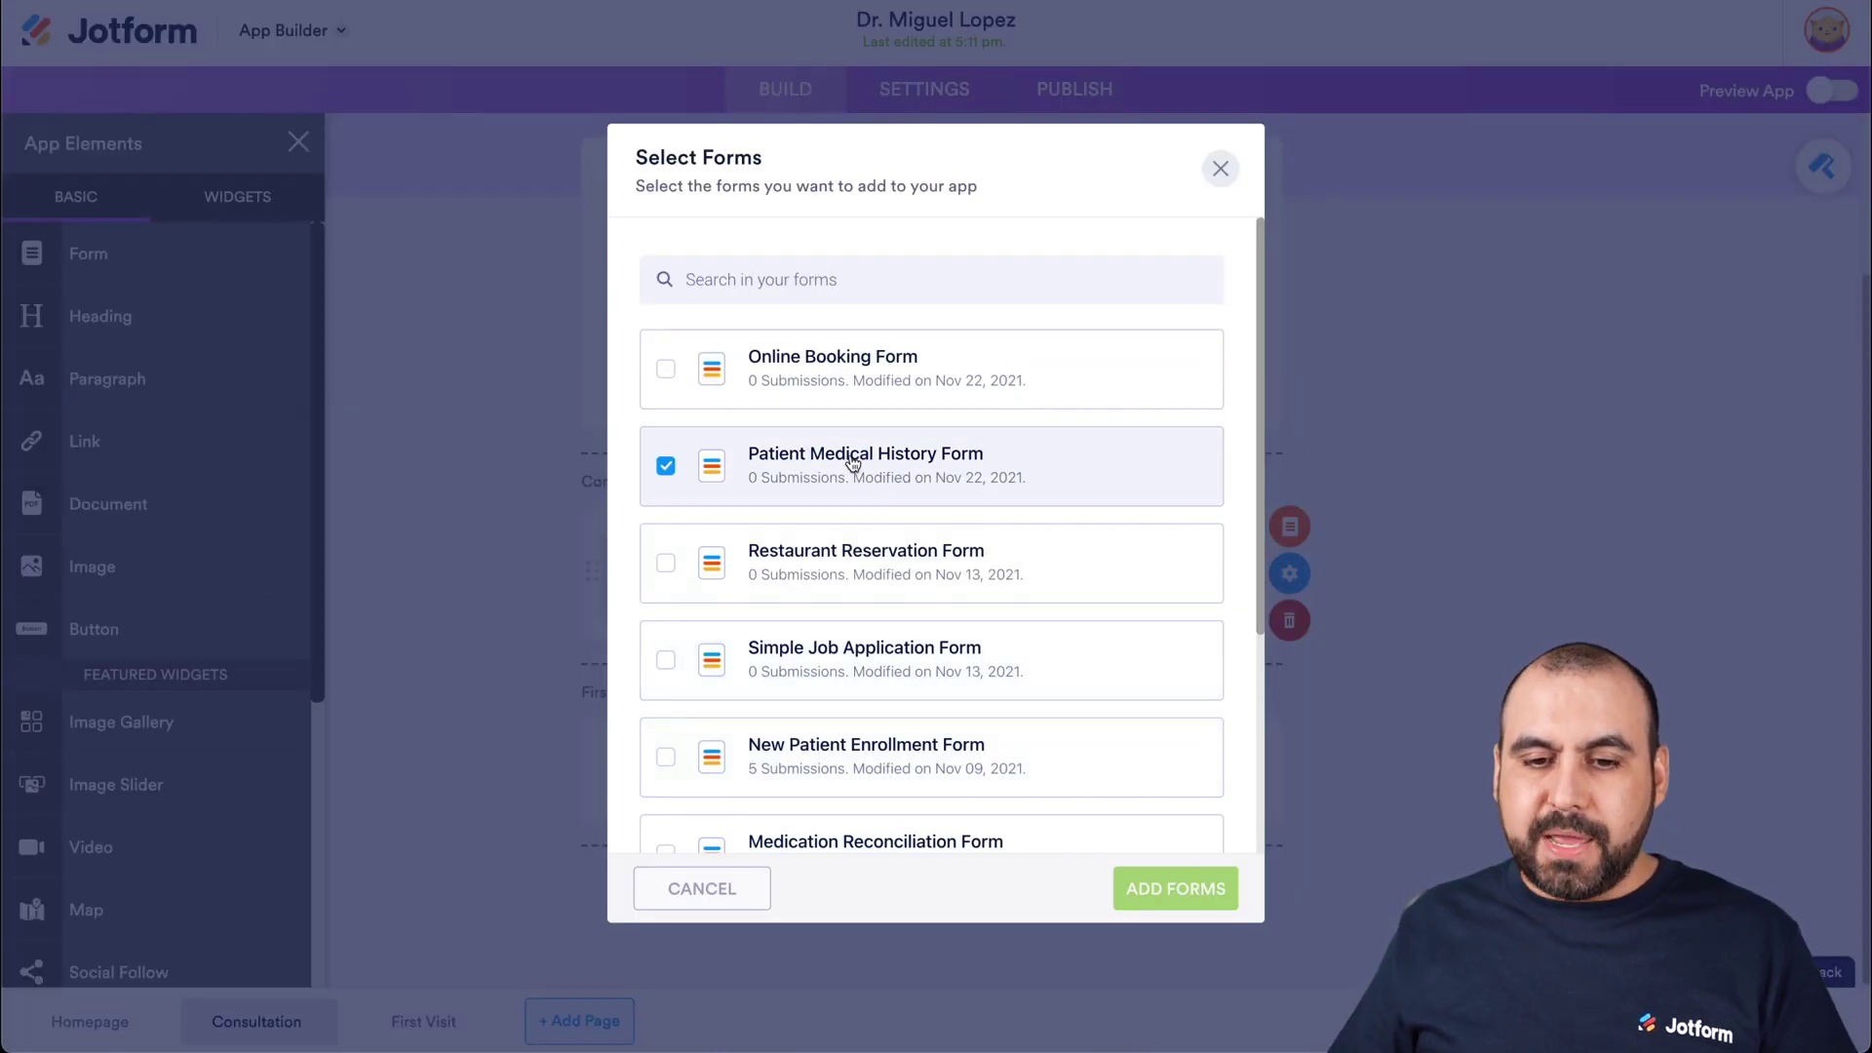
left_click(1173, 882)
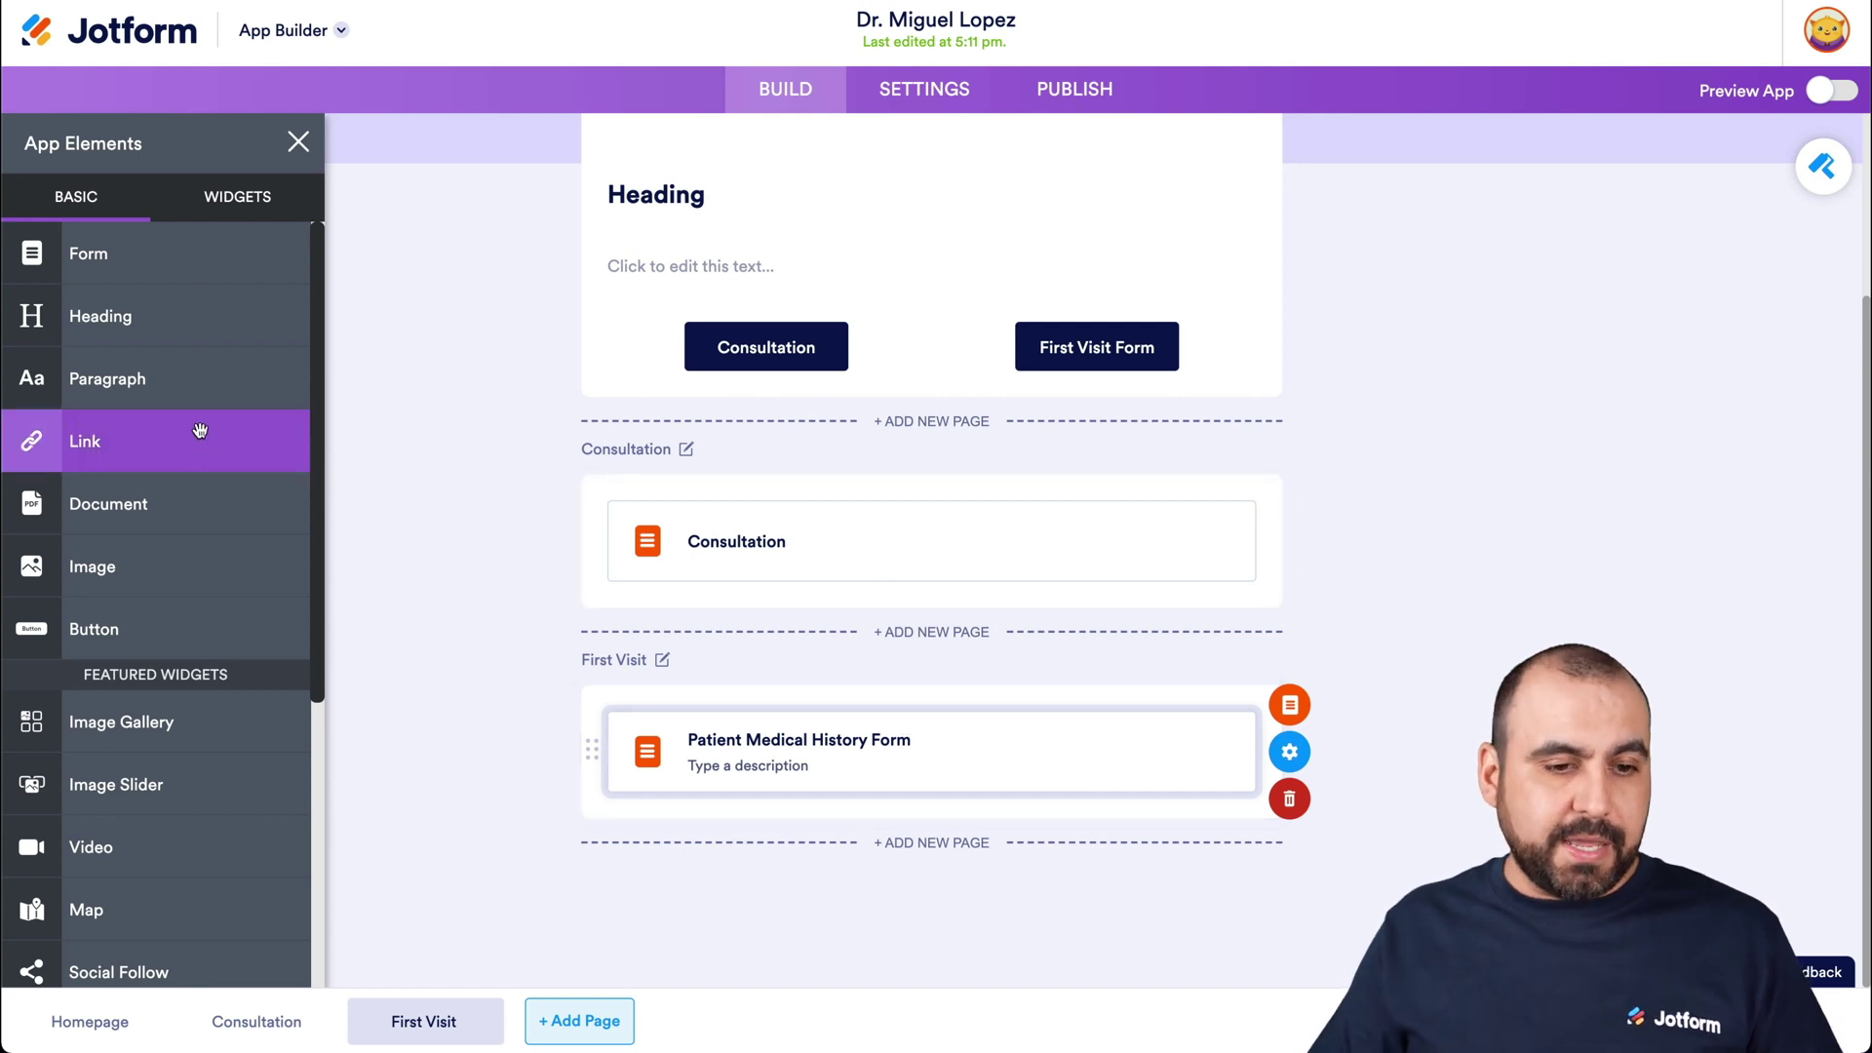
- Add an image block with the doctor-with-clipboard photo above the Consultation form
left_click_drag(159, 546, 906, 525)
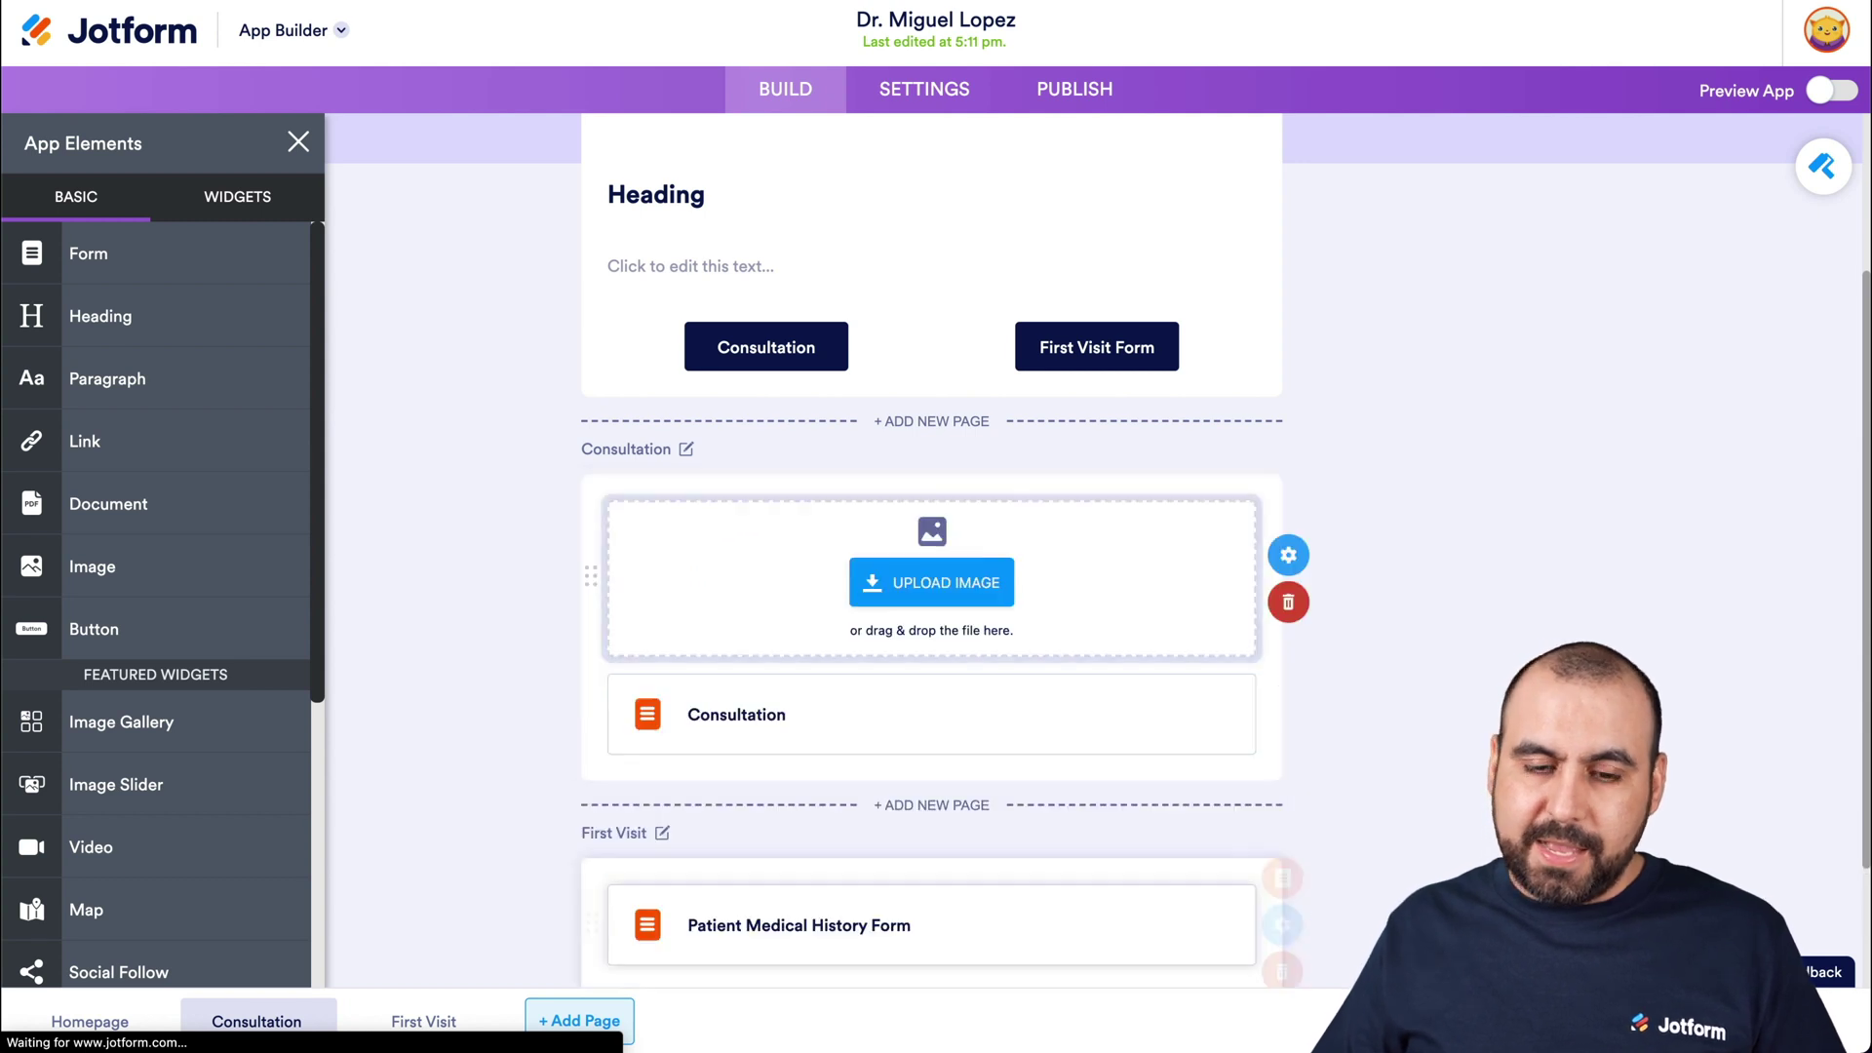
left_click(1289, 555)
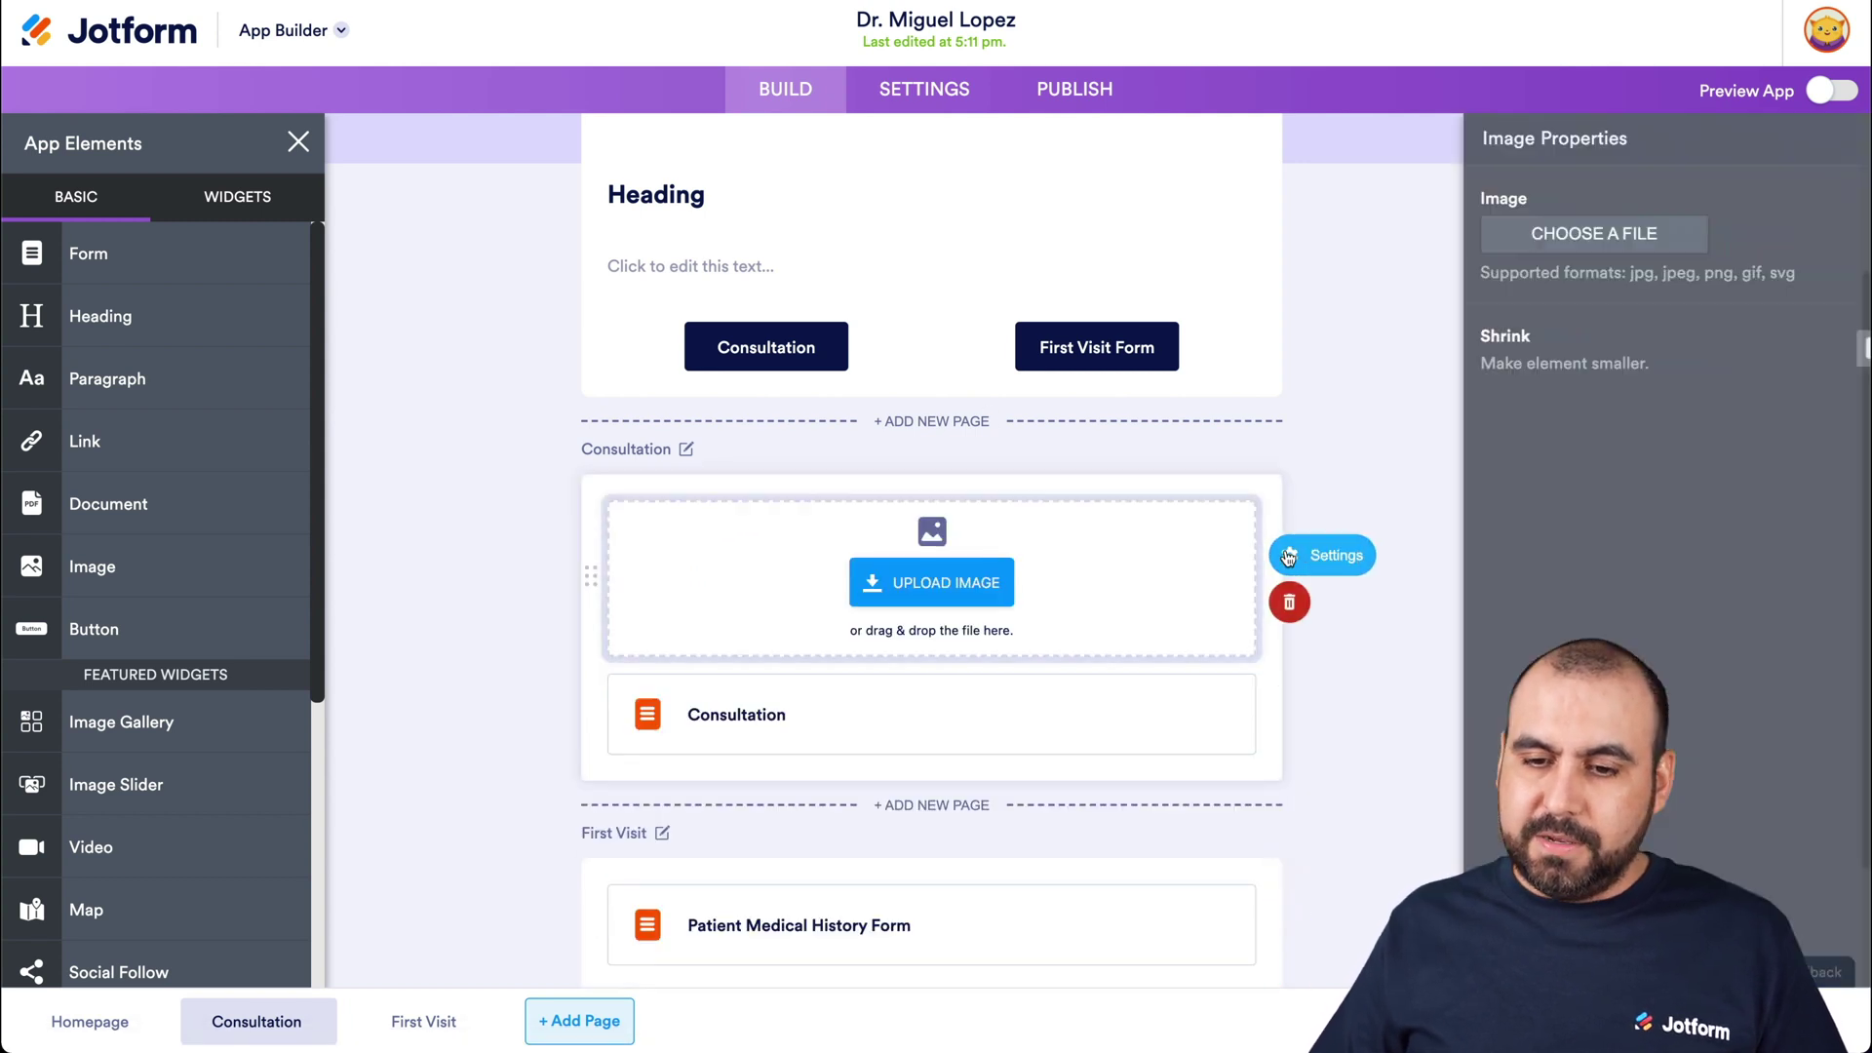
left_click(1557, 246)
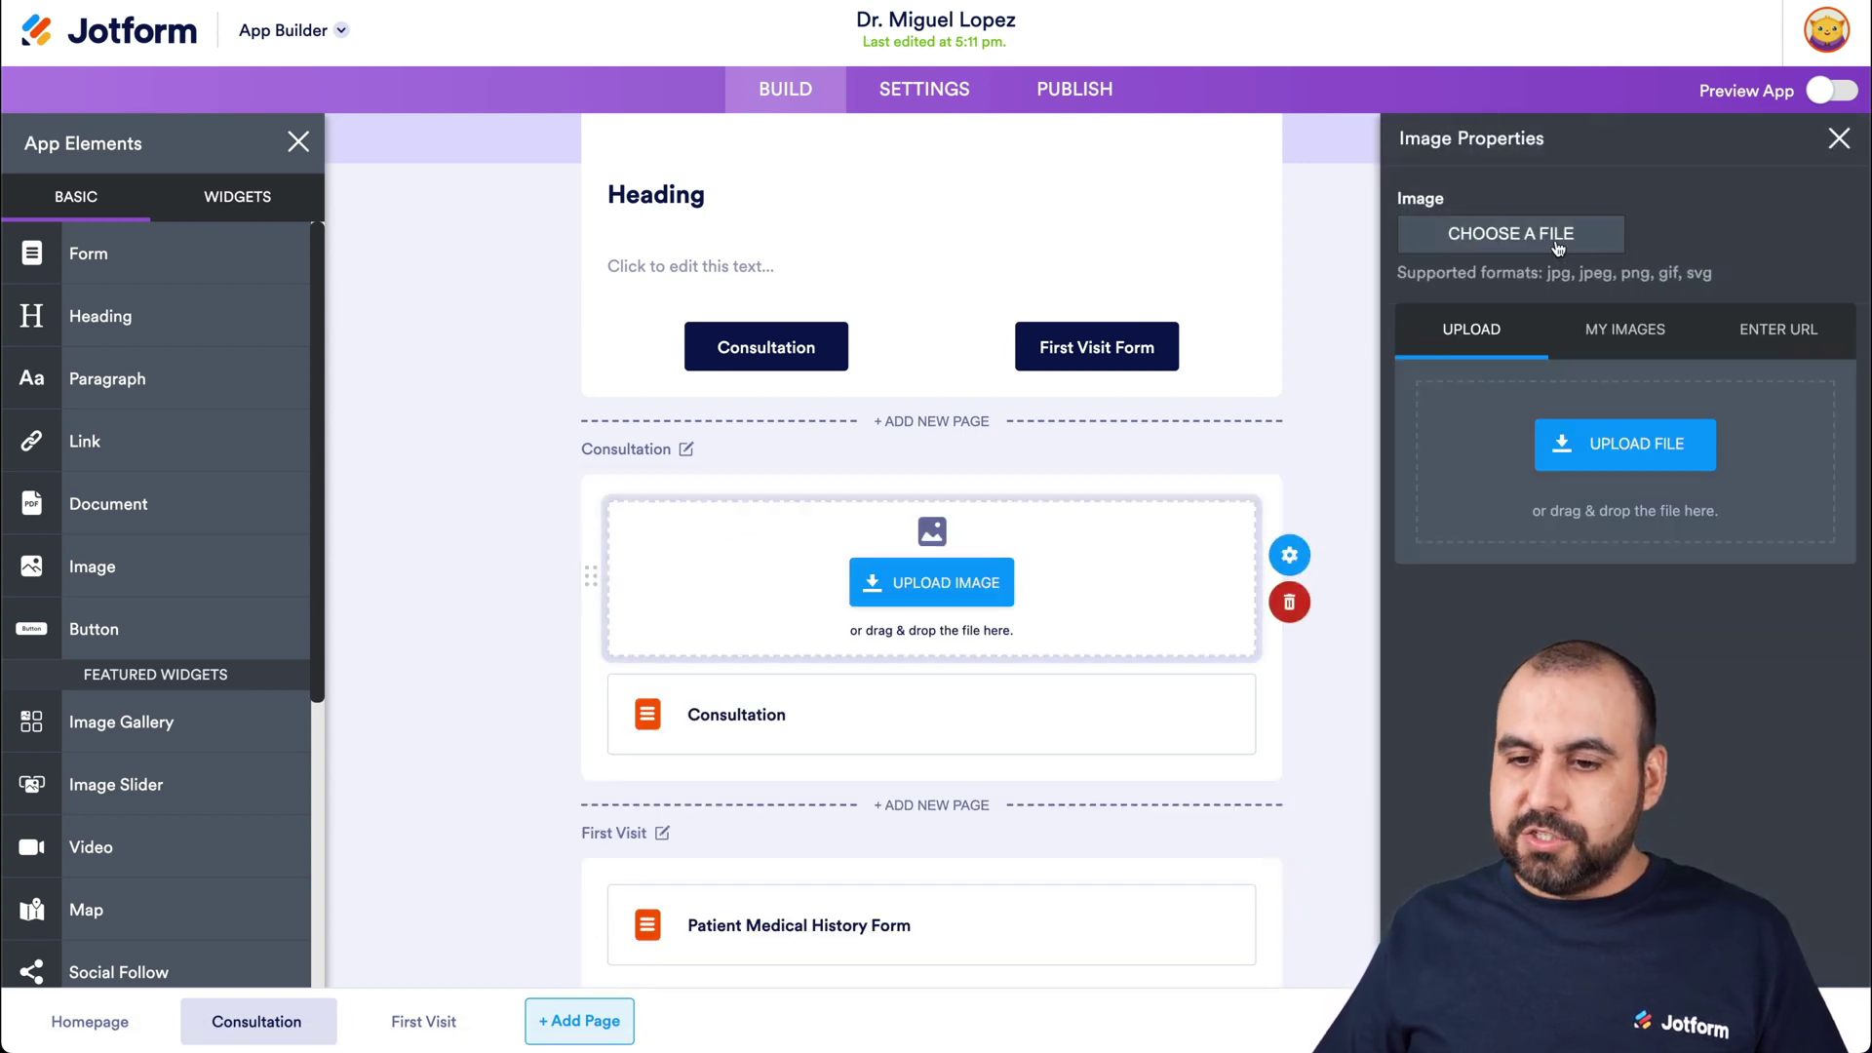
left_click(1626, 332)
left_click(1469, 432)
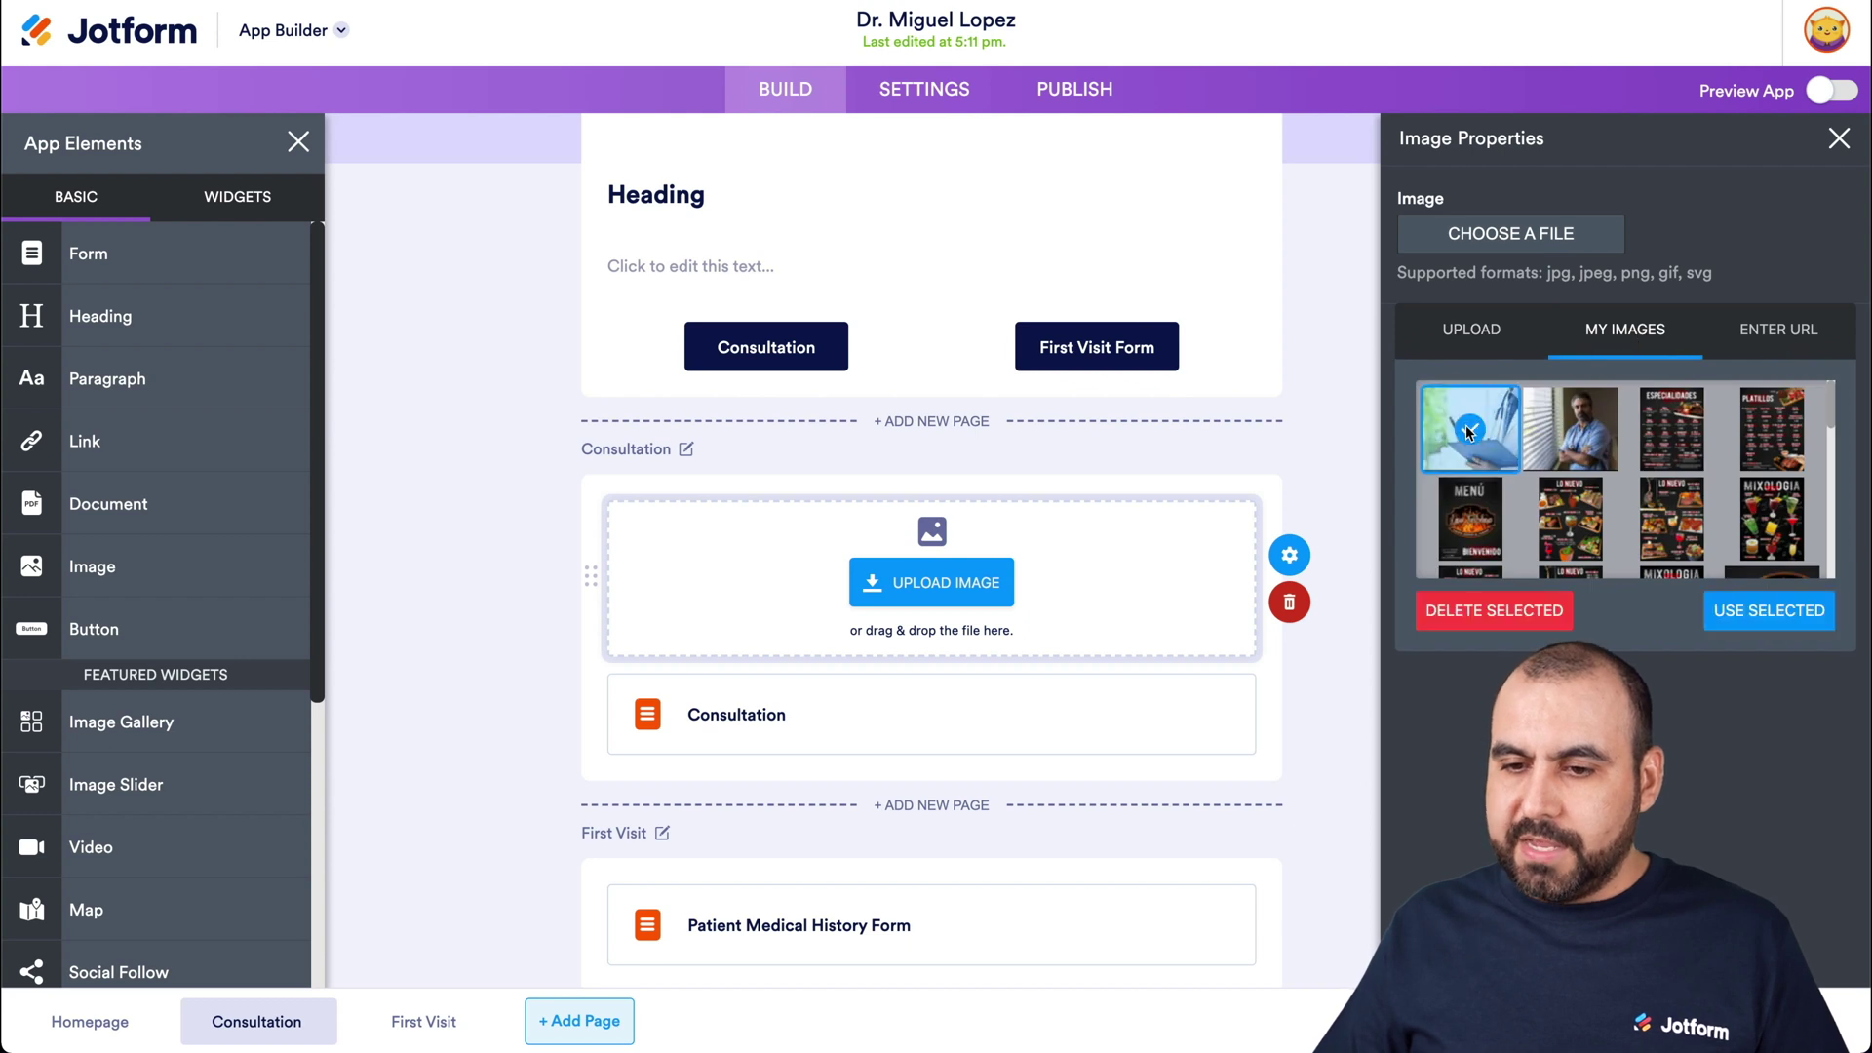
left_click(1767, 610)
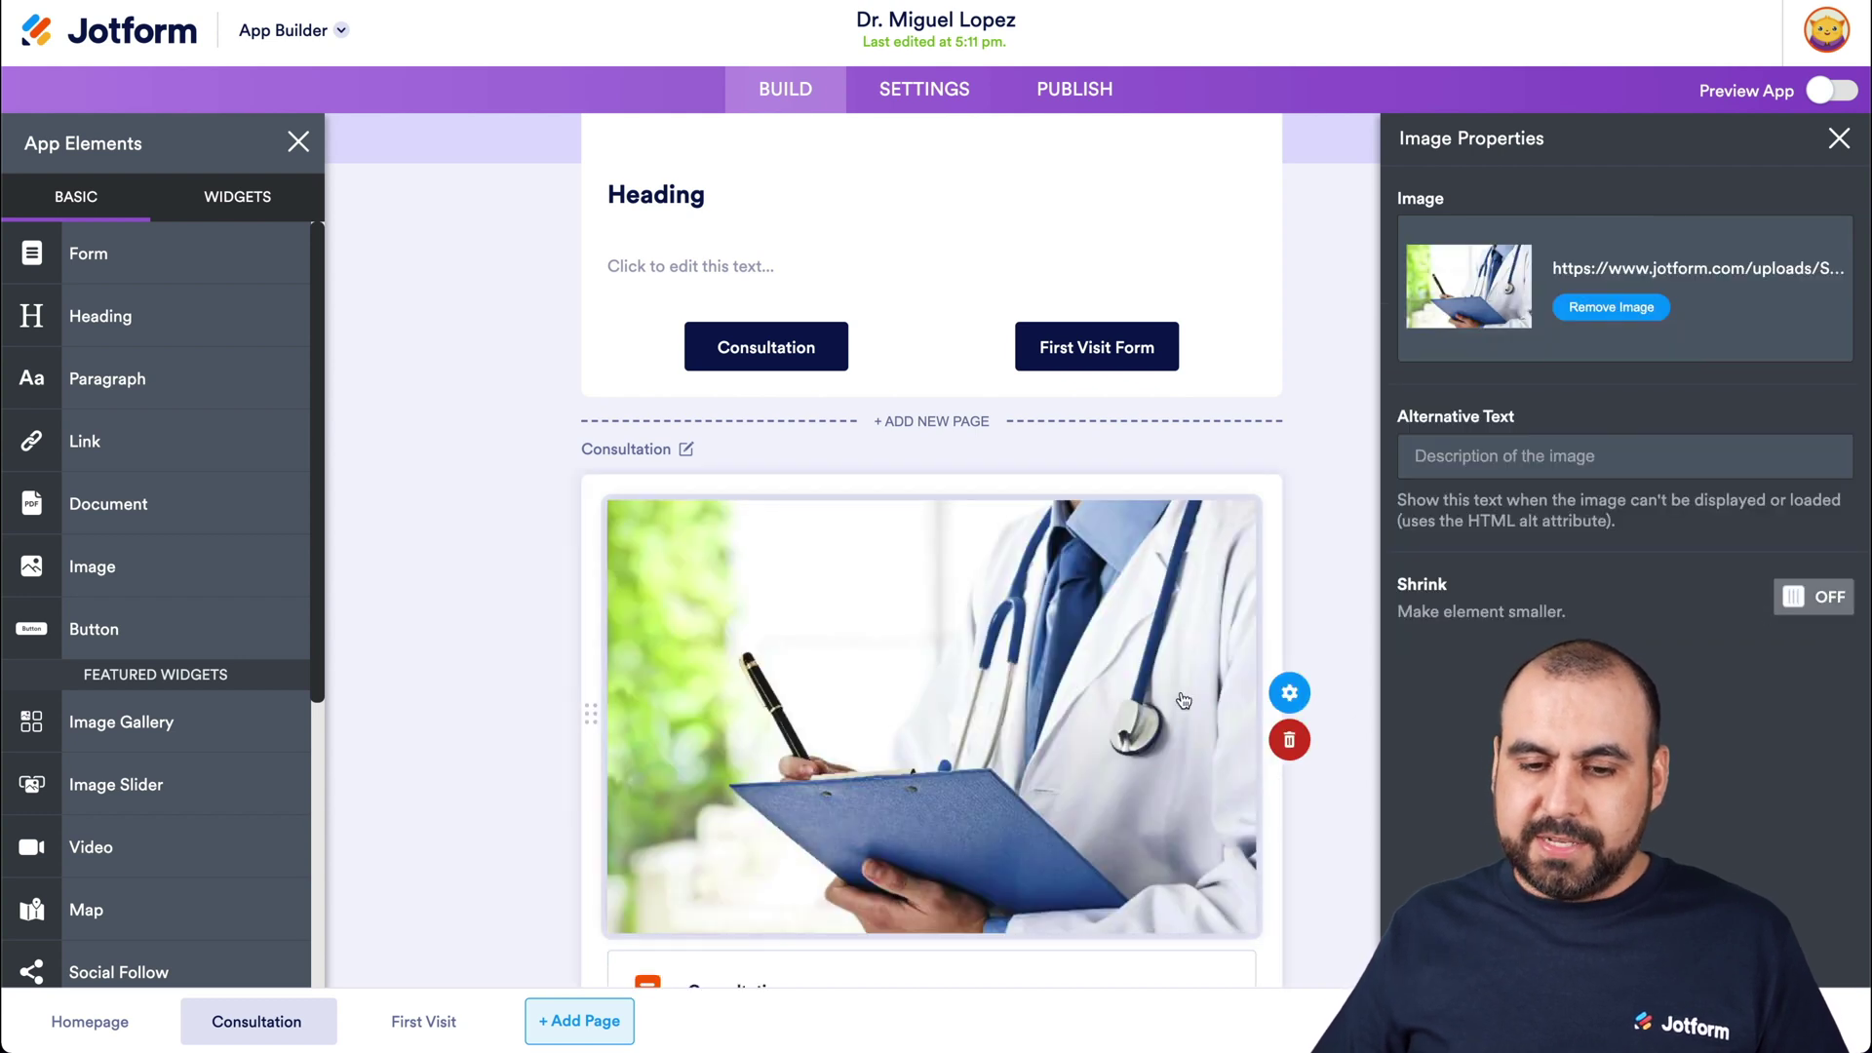
scroll(718, 786, "down", 2)
scroll(970, 752, "down", 3)
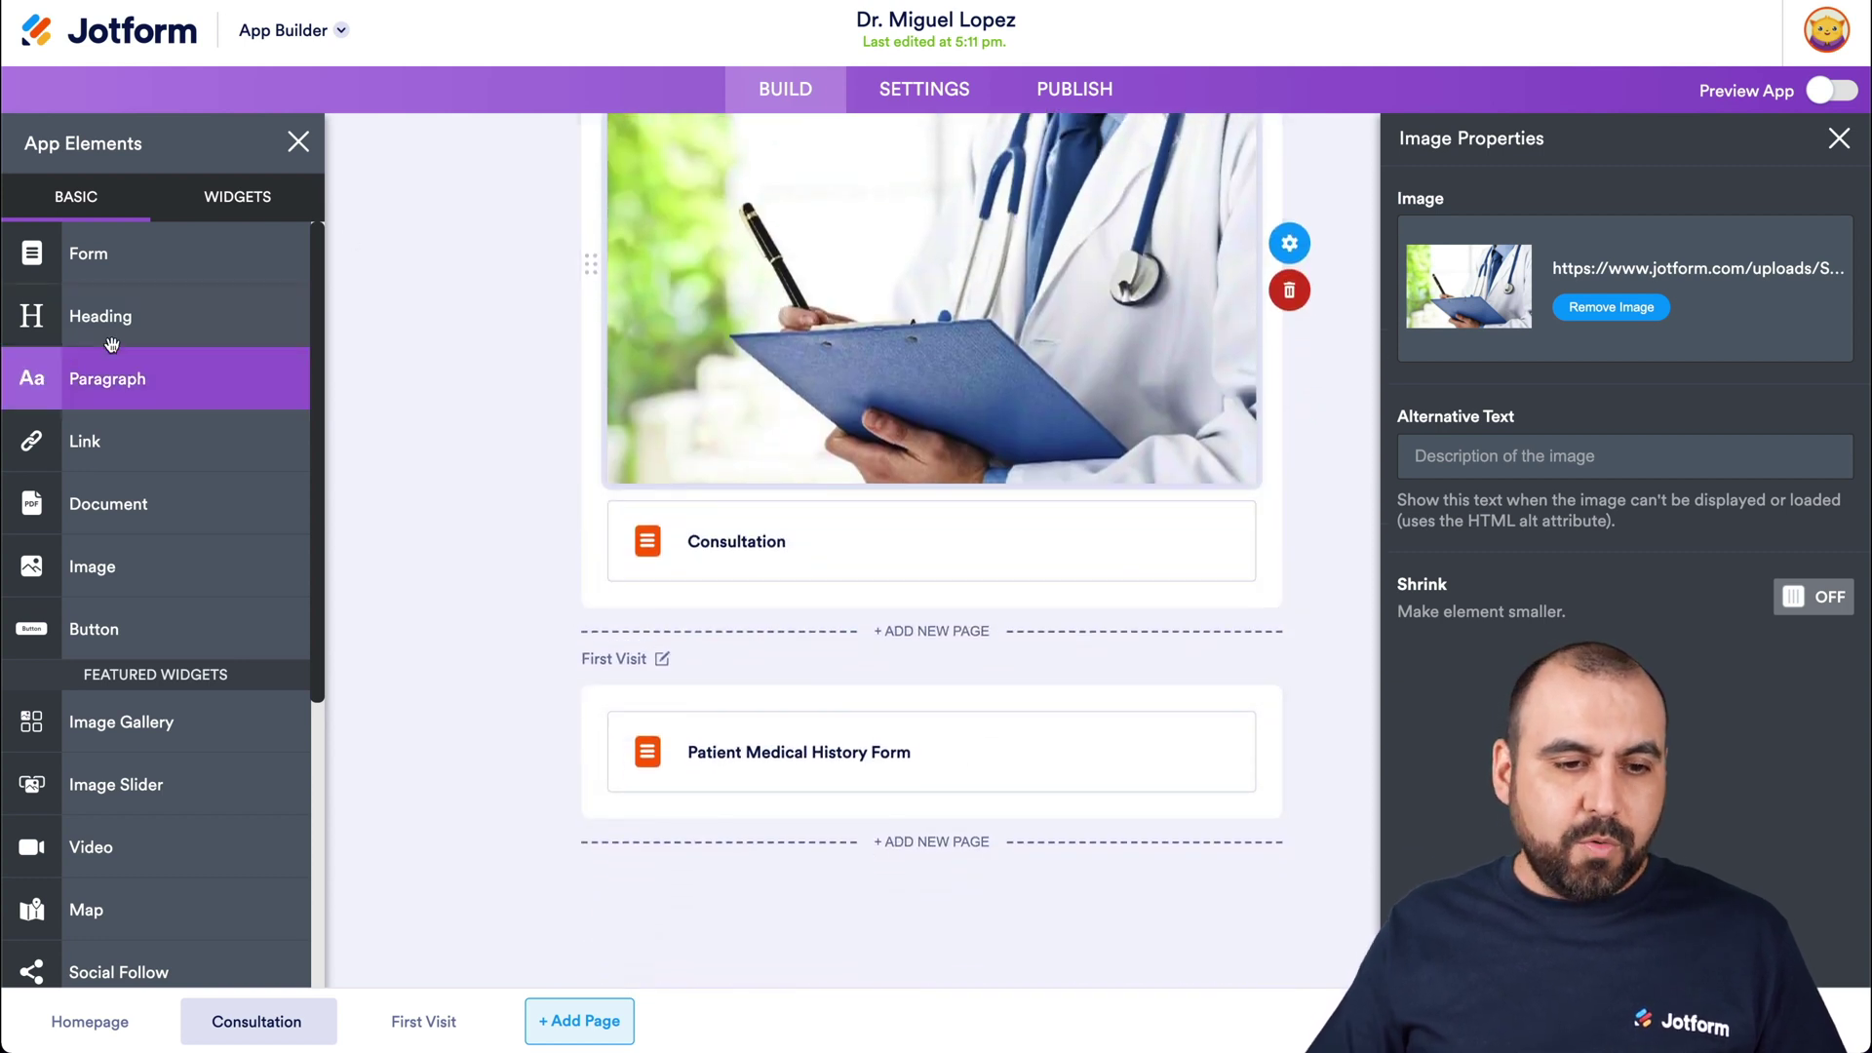
- Add an image block with the same doctor photo above the First Visit form
left_click_drag(124, 579, 832, 740)
left_click_drag(942, 721, 946, 731)
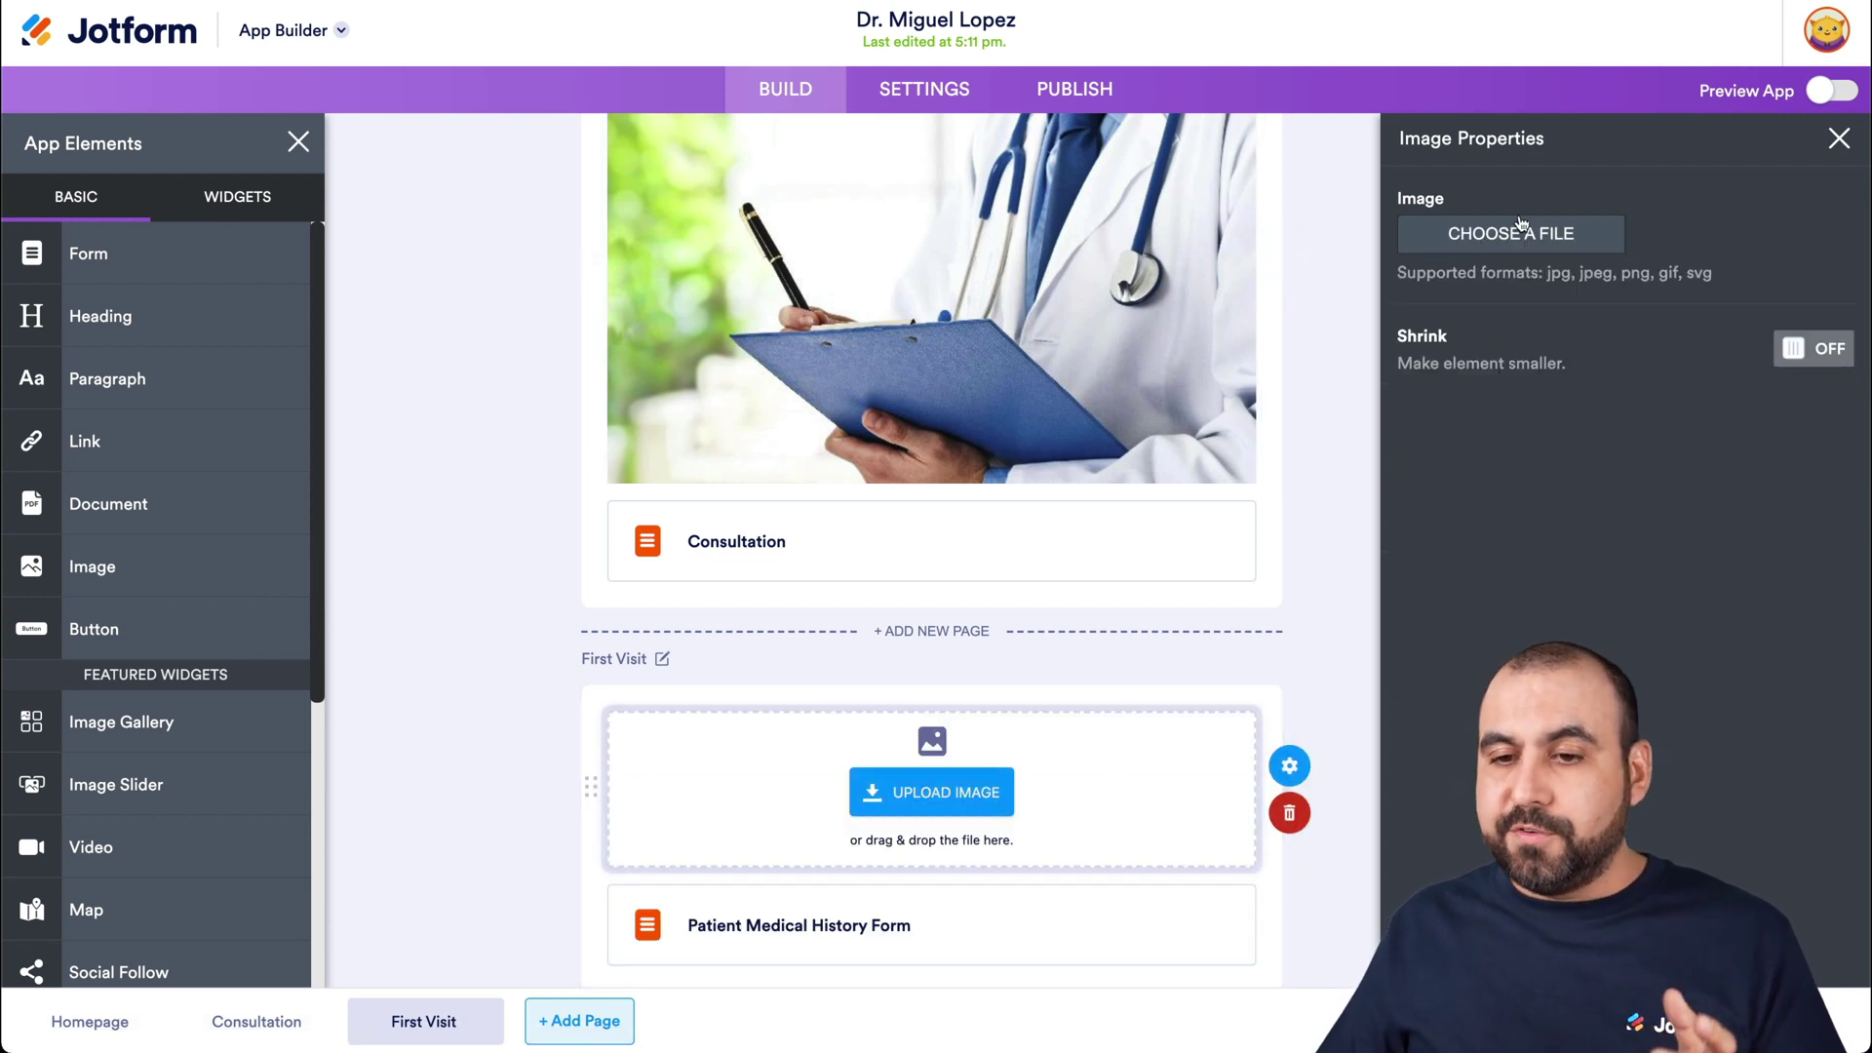
left_click(1490, 232)
left_click(1582, 353)
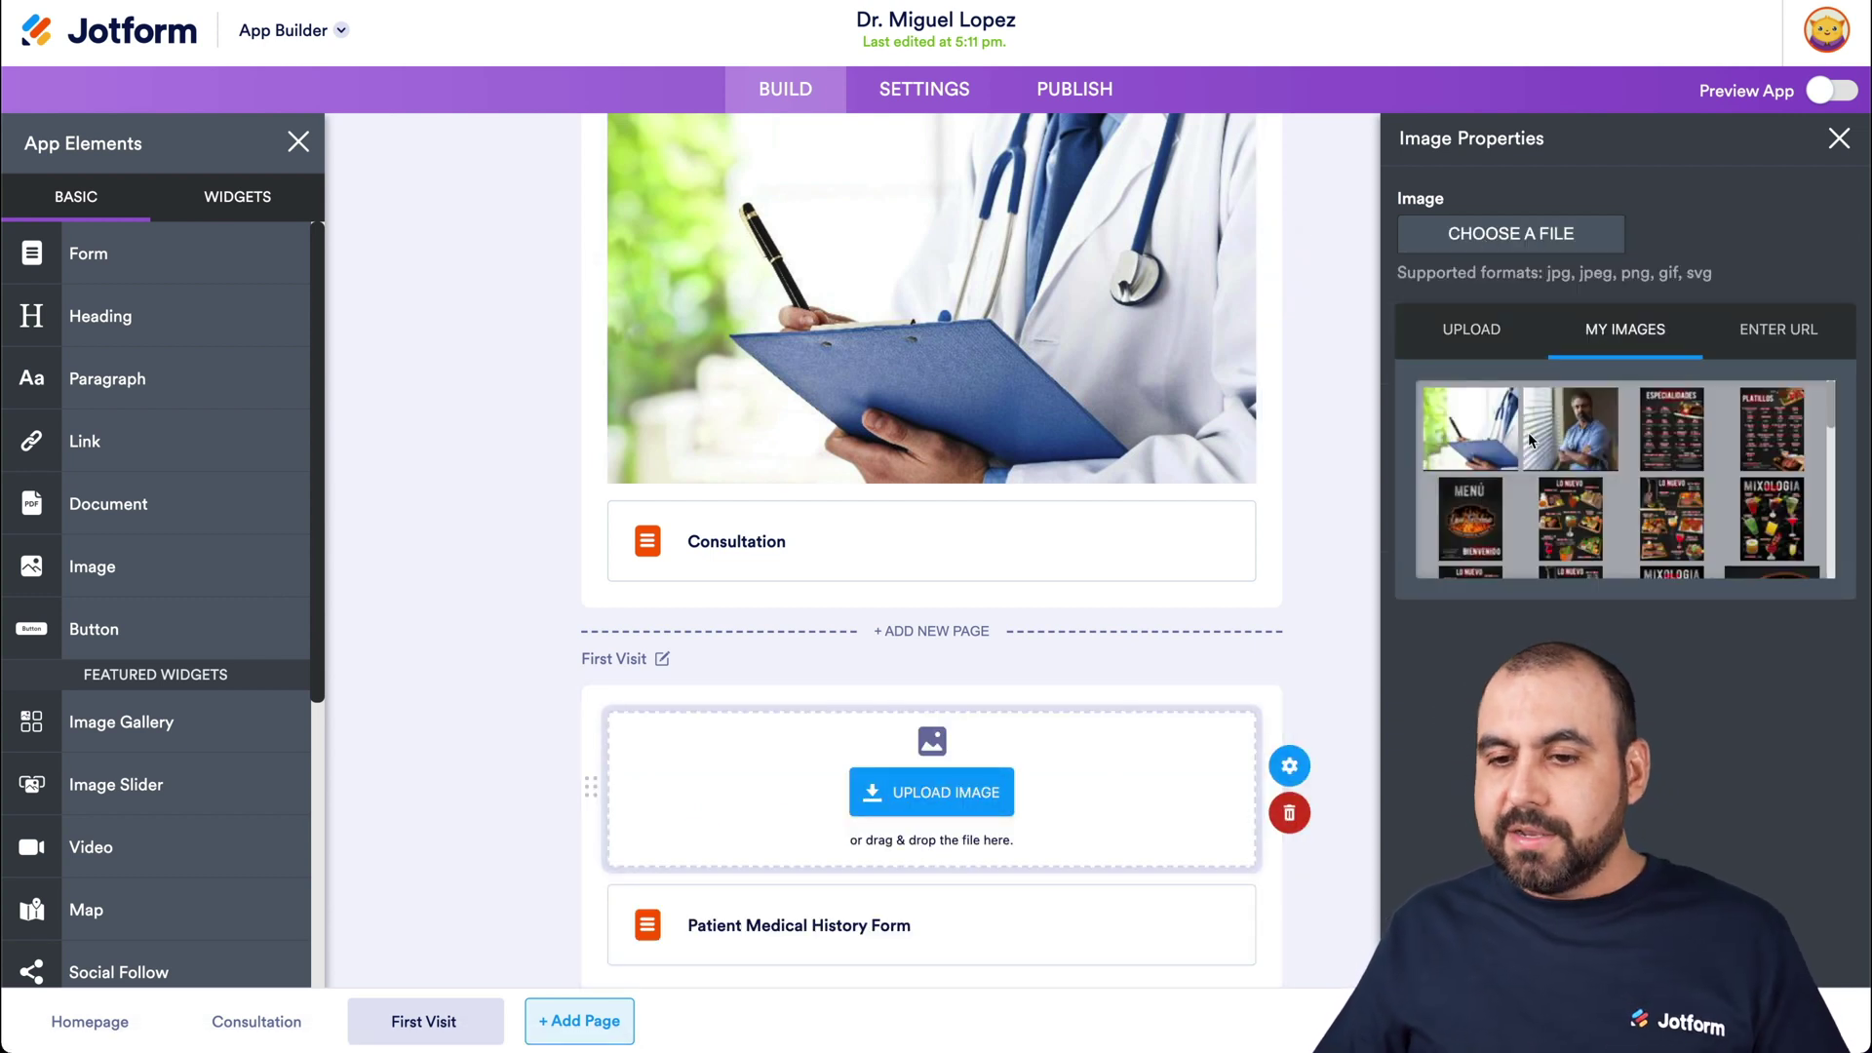
left_click(1497, 436)
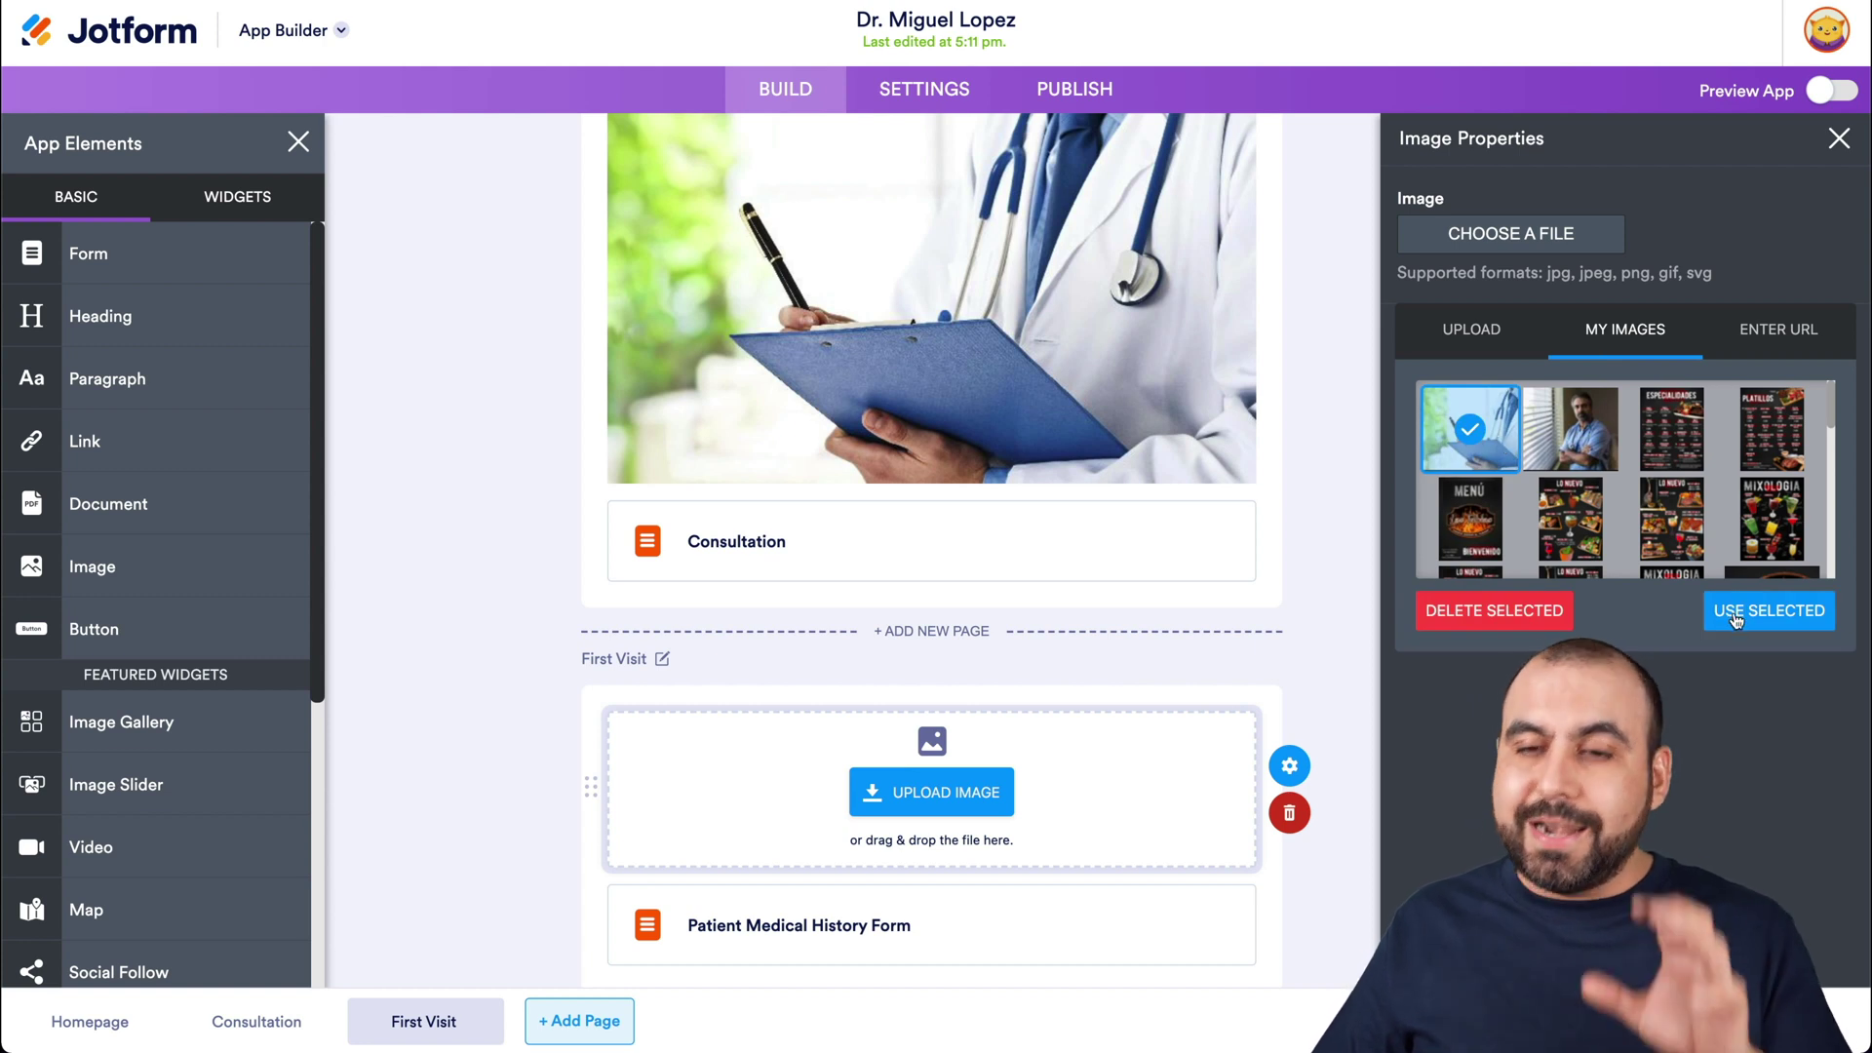
left_click(1740, 614)
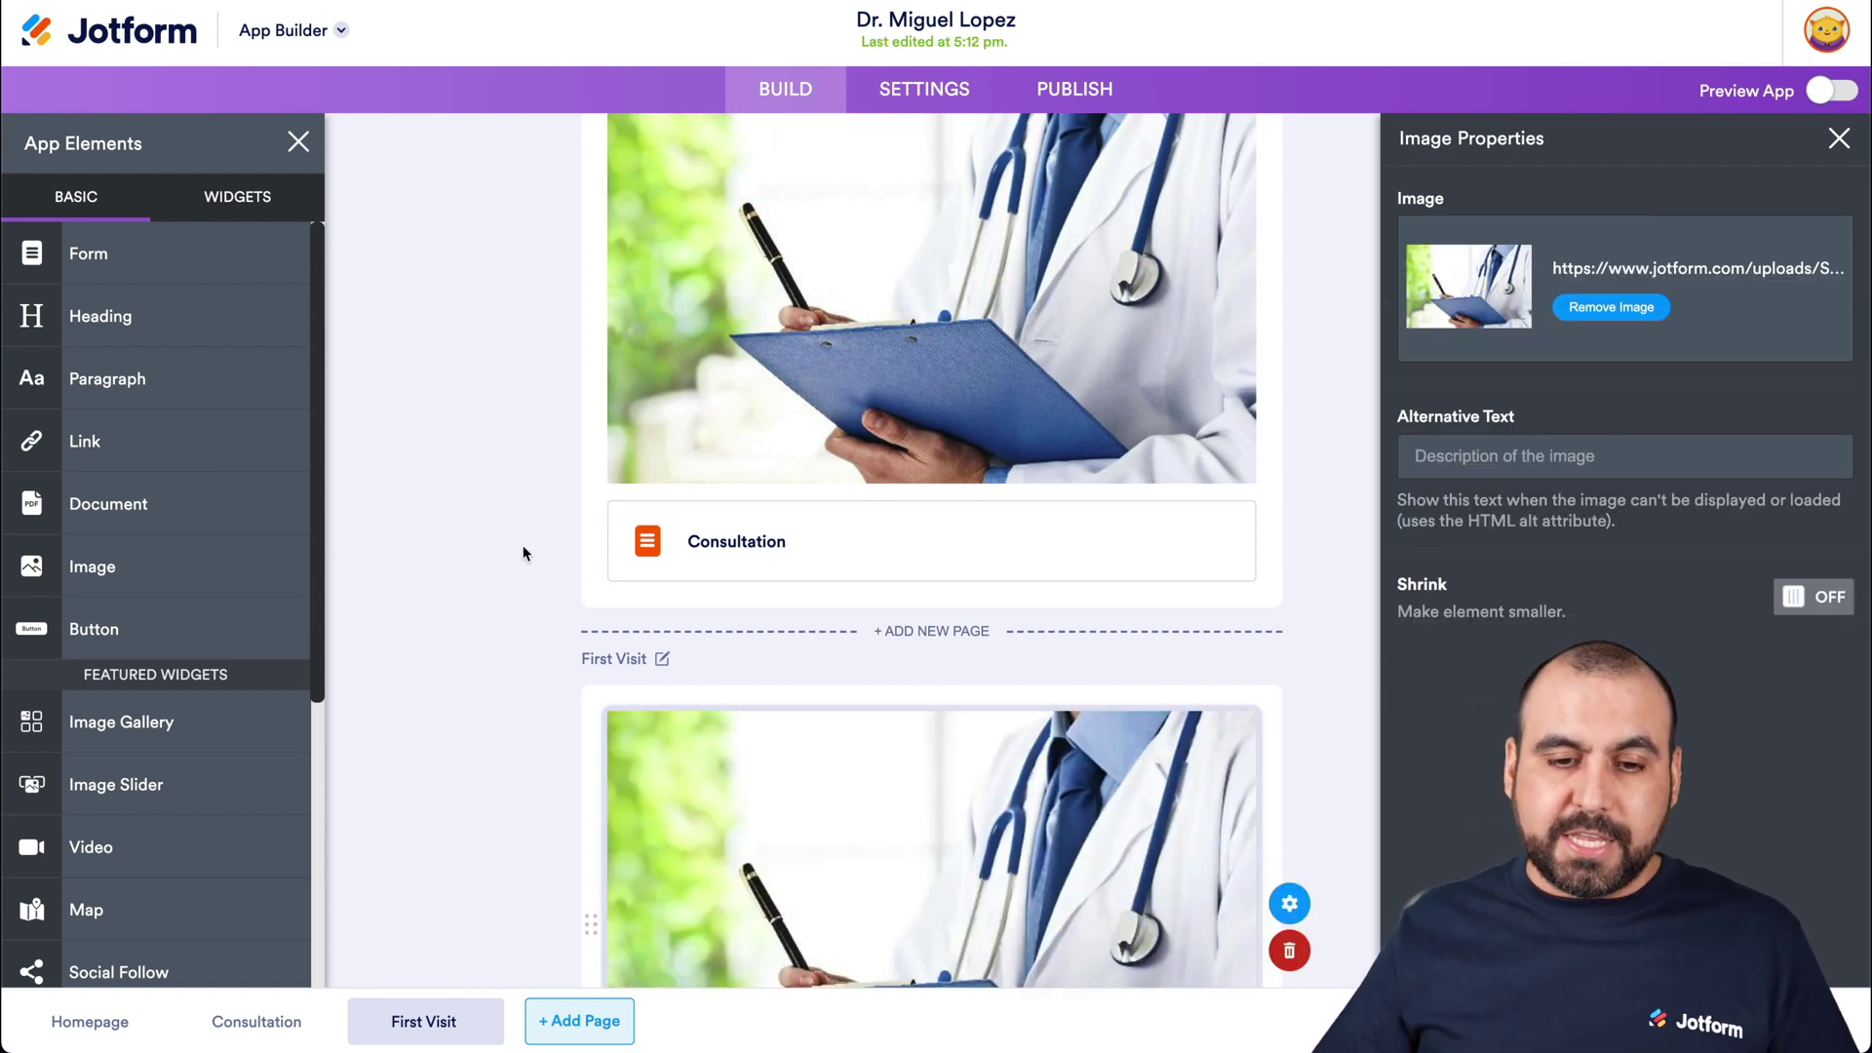
left_click(523, 547)
scroll(583, 558, "down", 3)
scroll(744, 594, "down", 2)
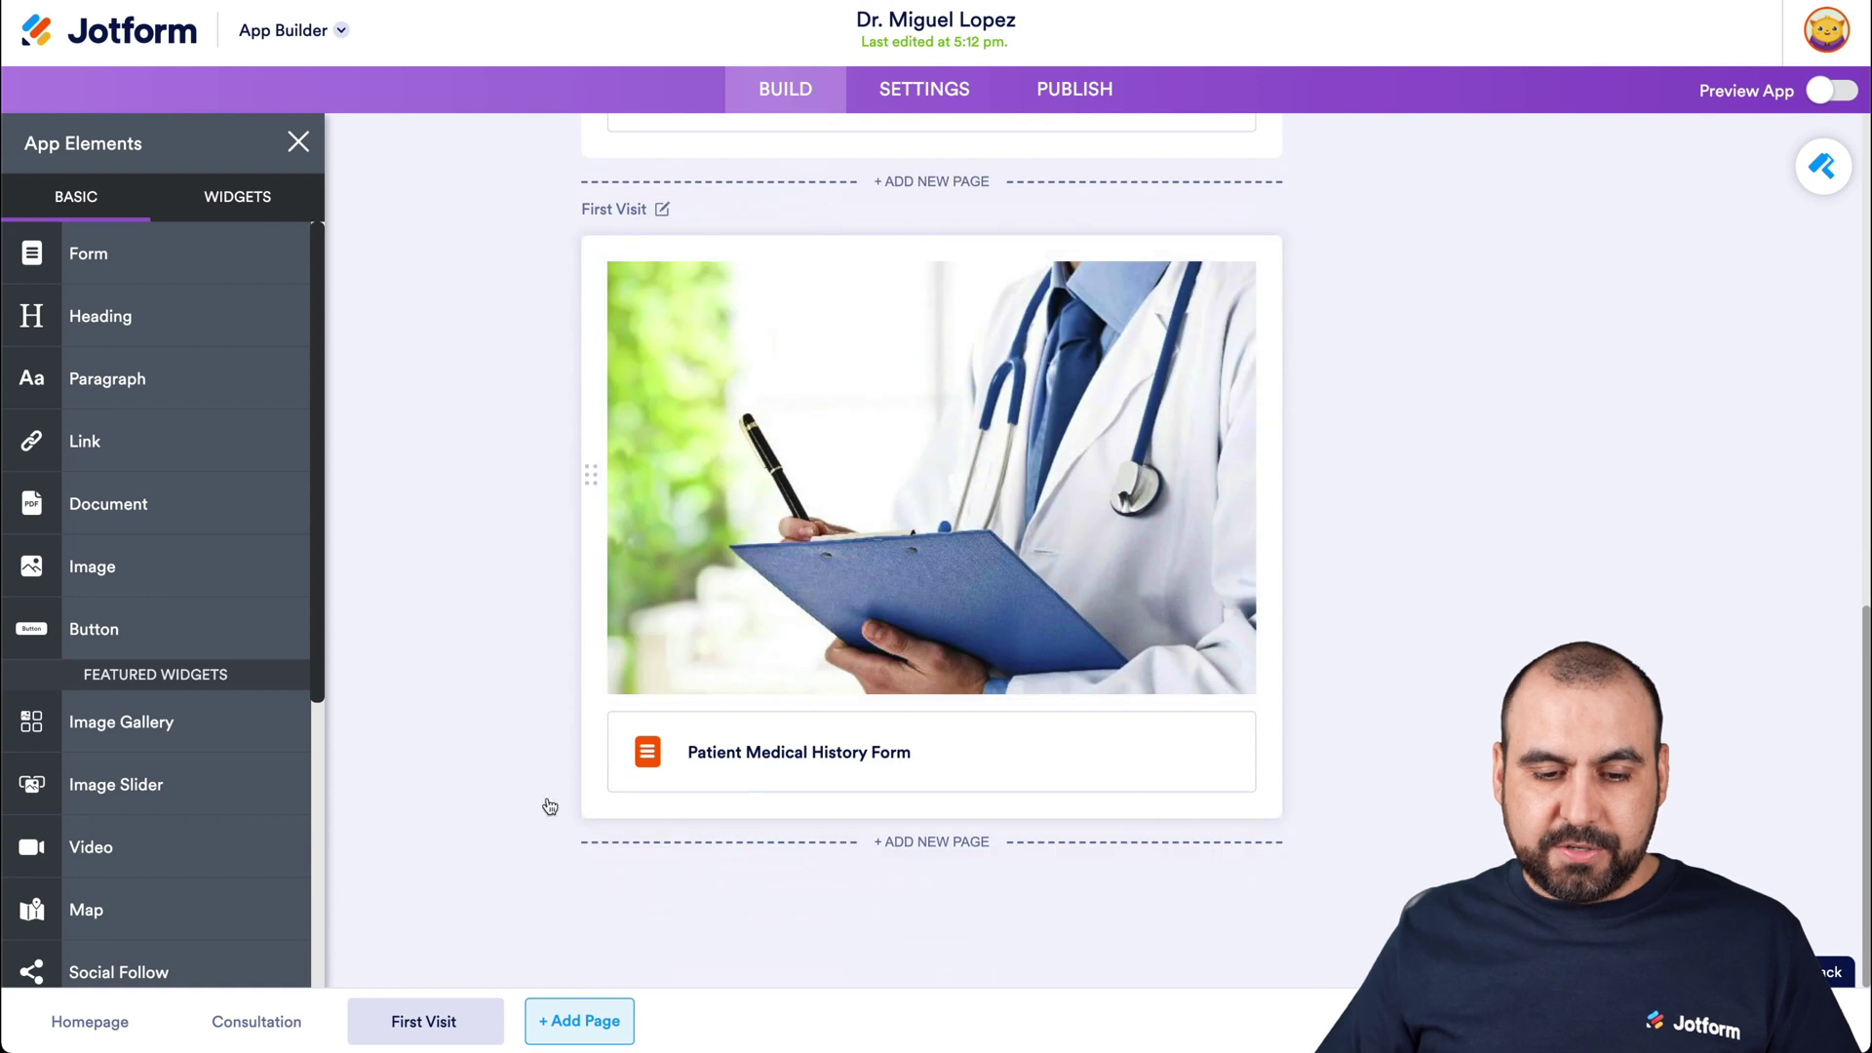
- Create a new page and rename the Page 3 tab to Tips
left_click(591, 1023)
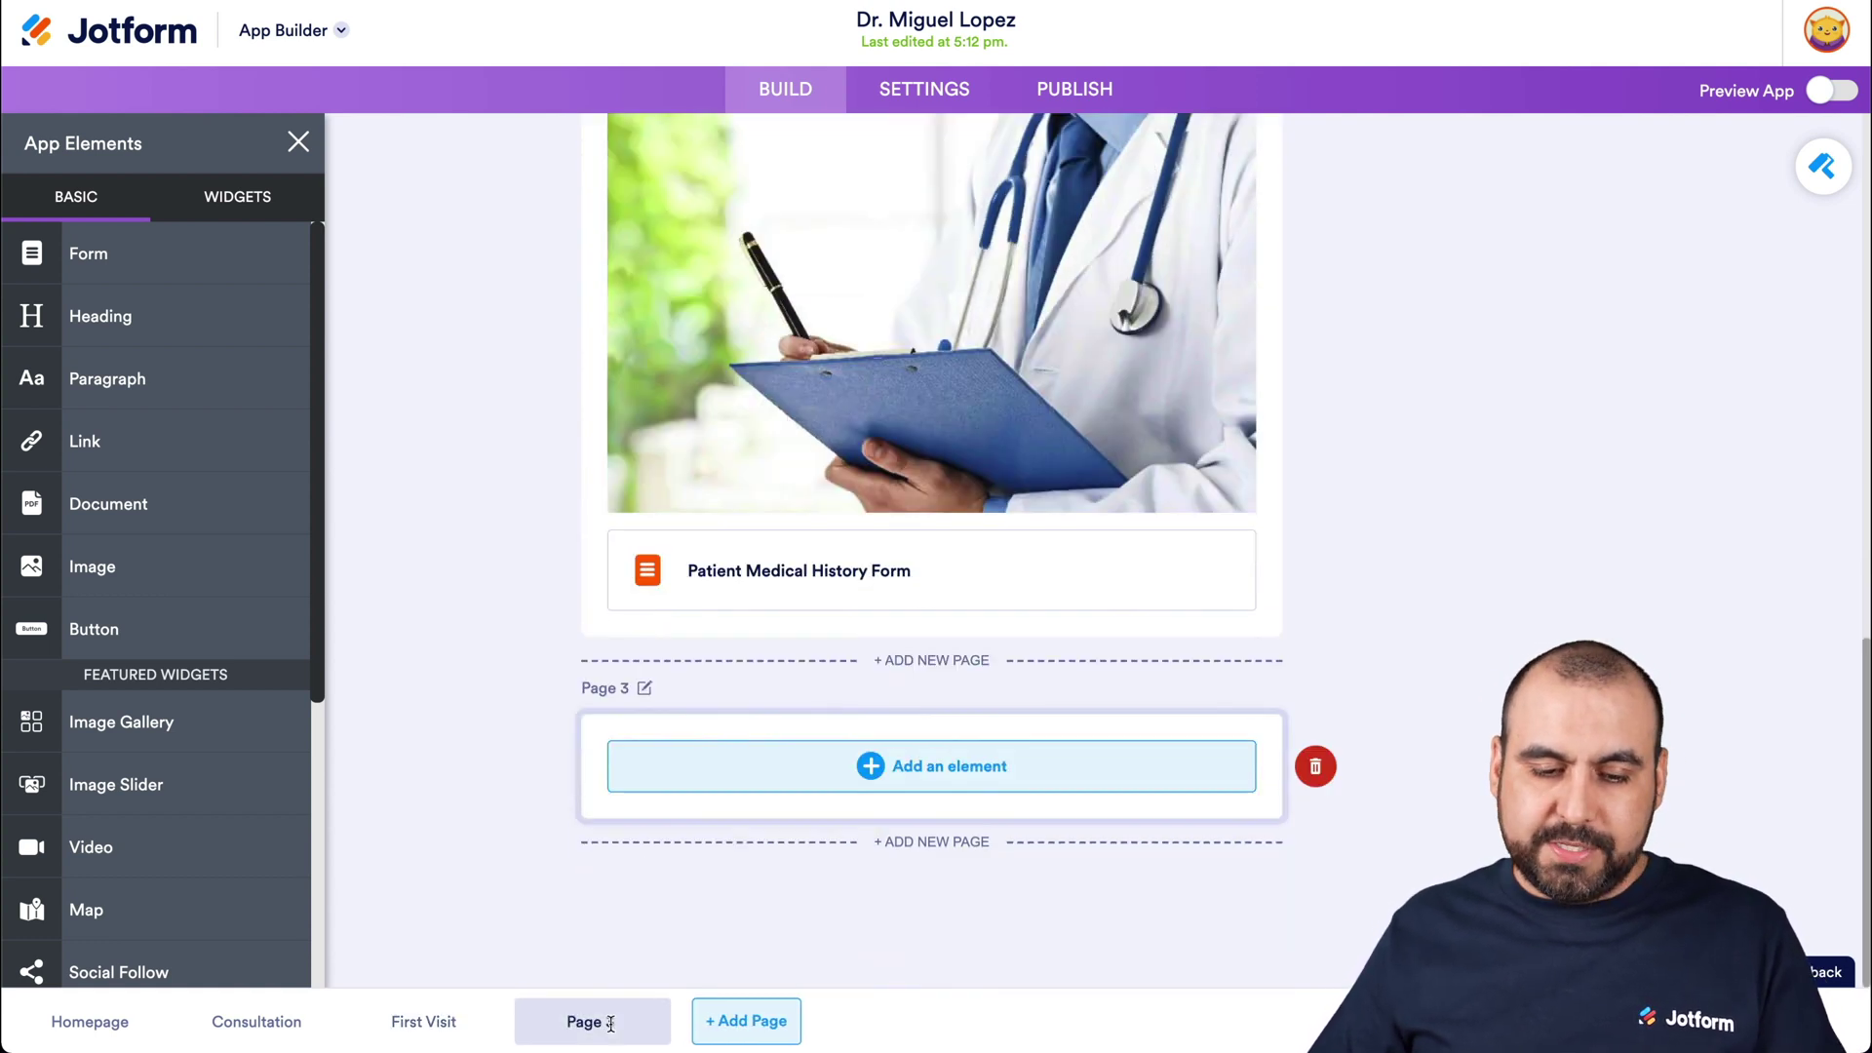
double_click(588, 1021)
type("Tips")
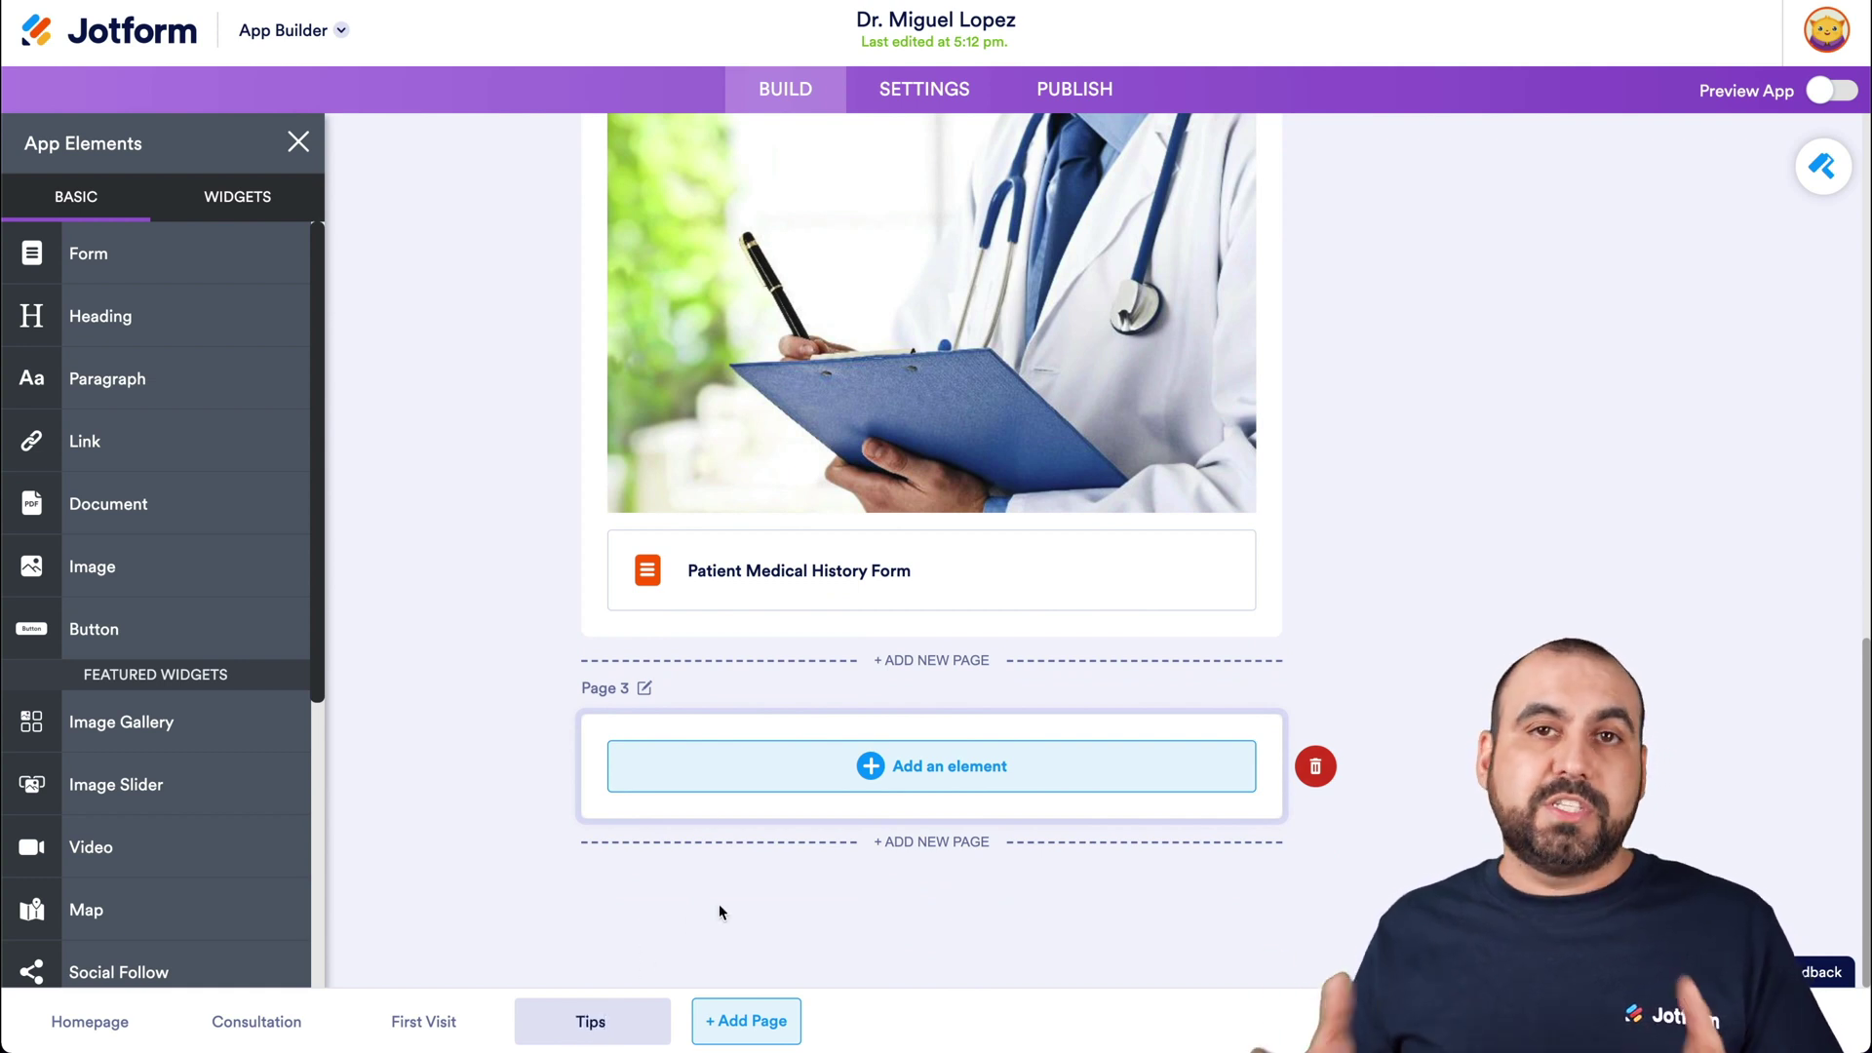
left_click(720, 908)
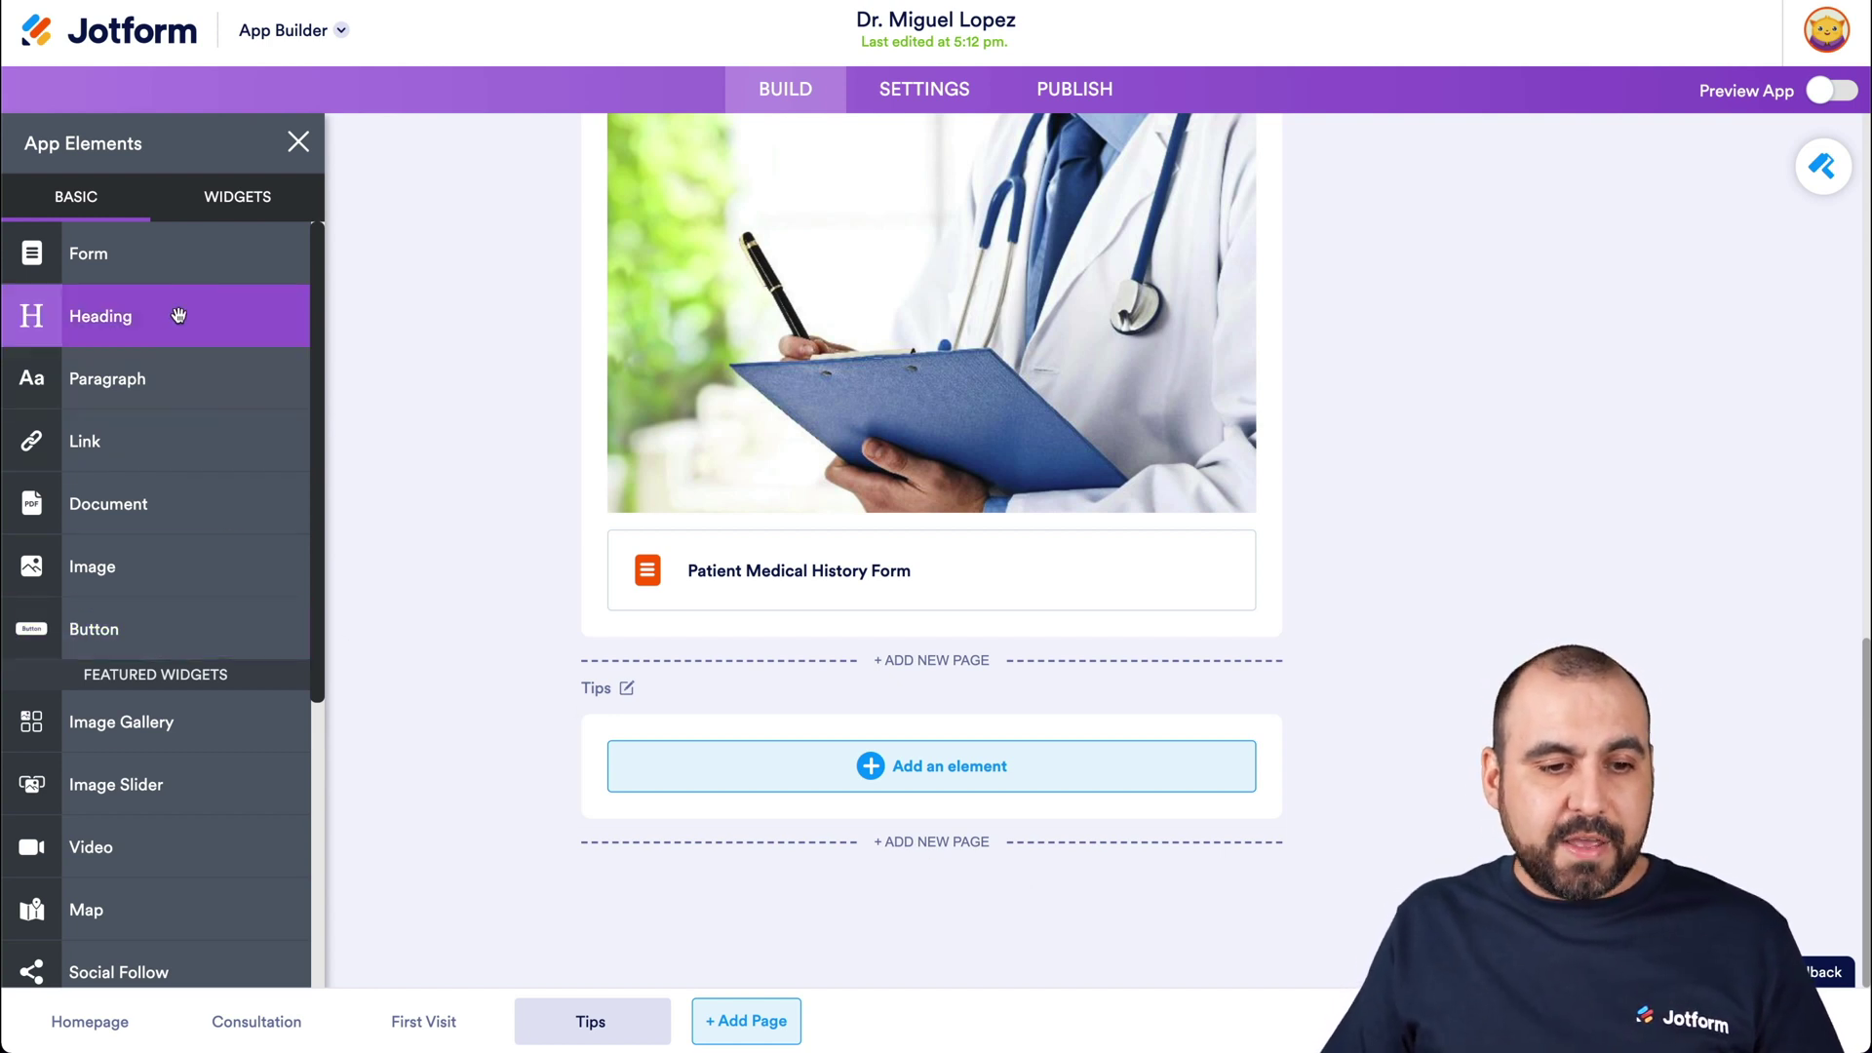
- Place a document block and an image block on Tips, uploading 12Tips.png into the image
left_click_drag(171, 507, 993, 787)
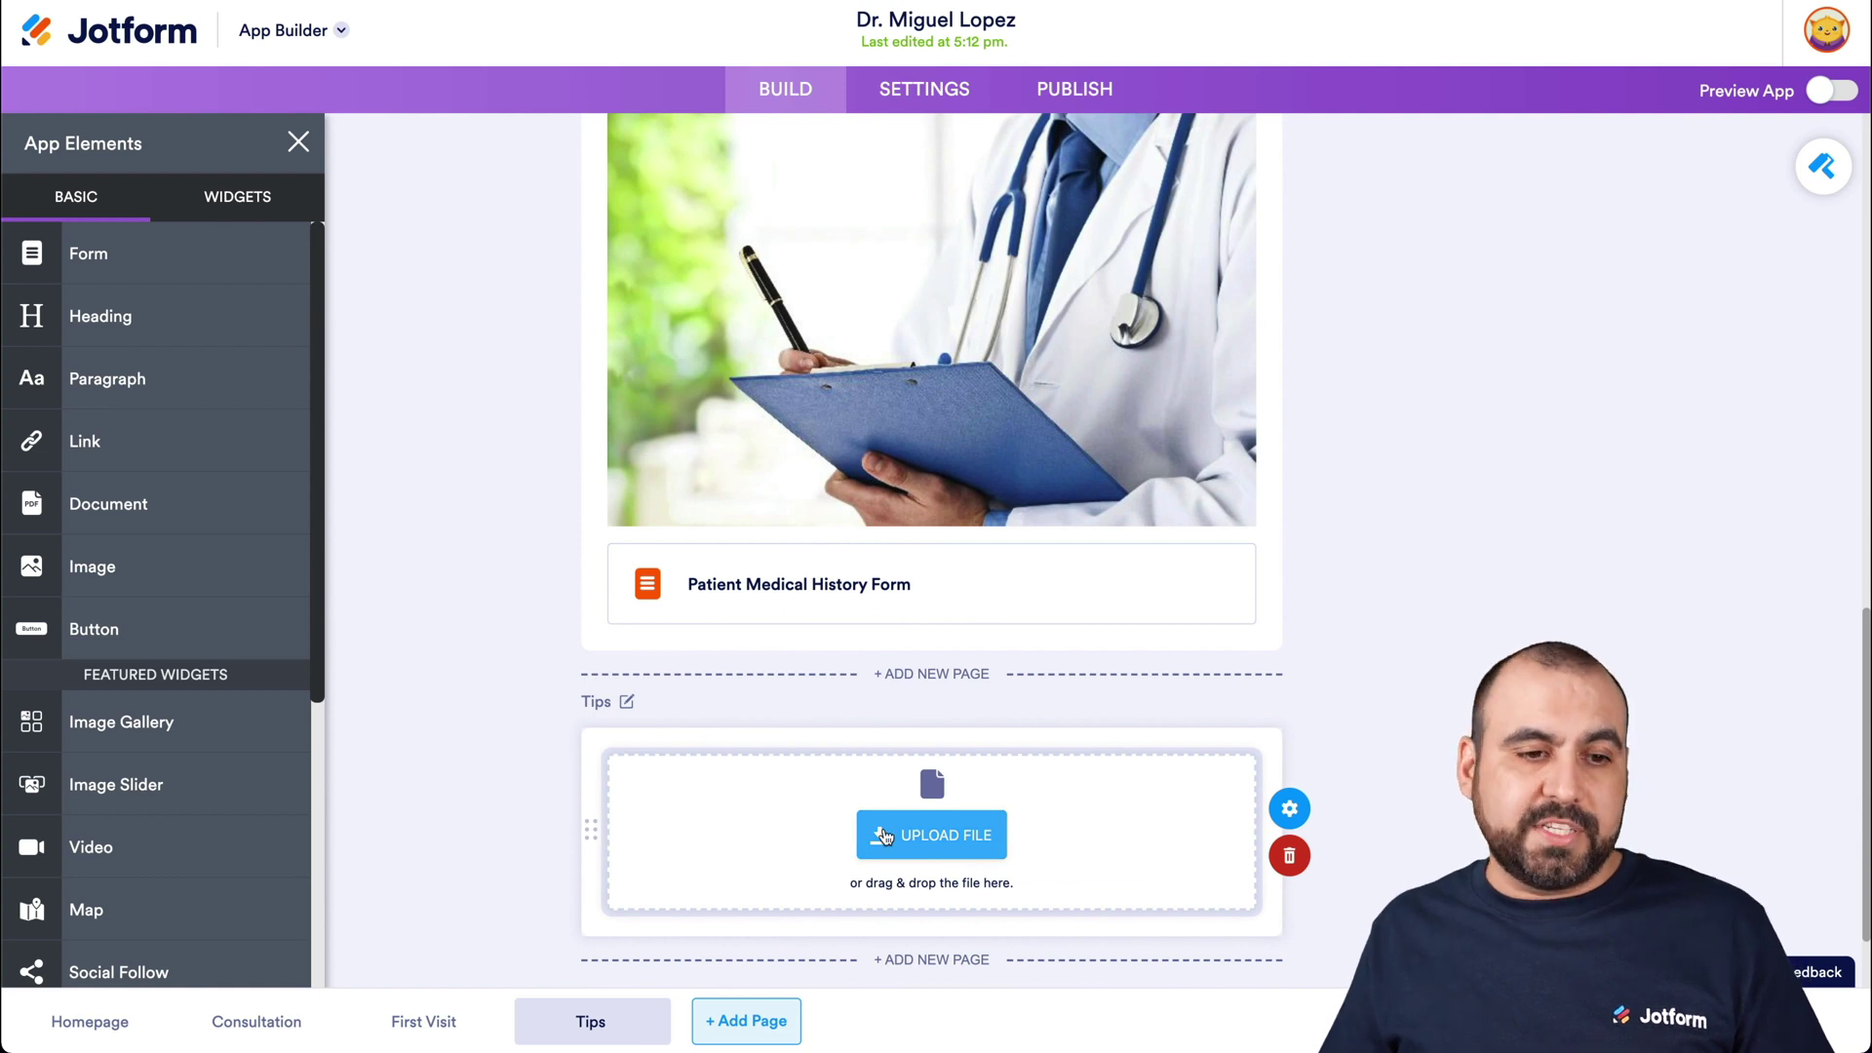
left_click_drag(172, 582, 649, 618)
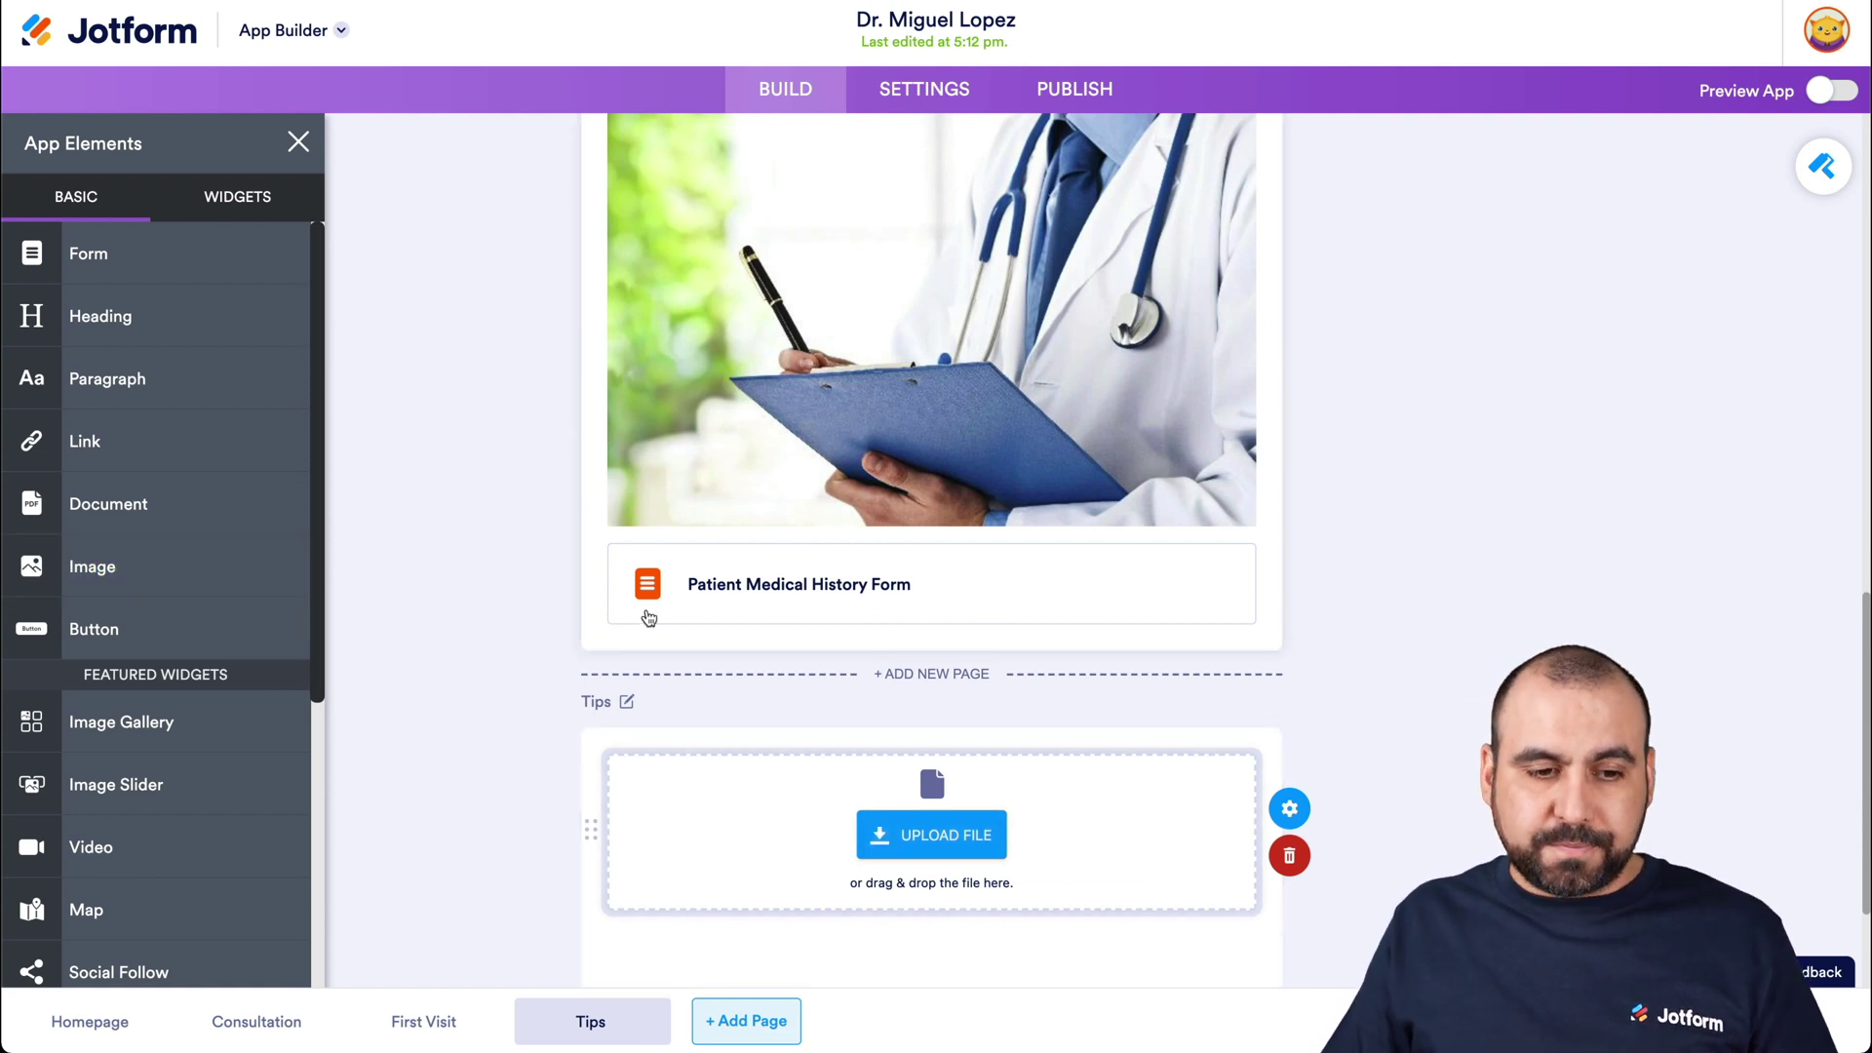
scroll(1004, 778, "down", 2)
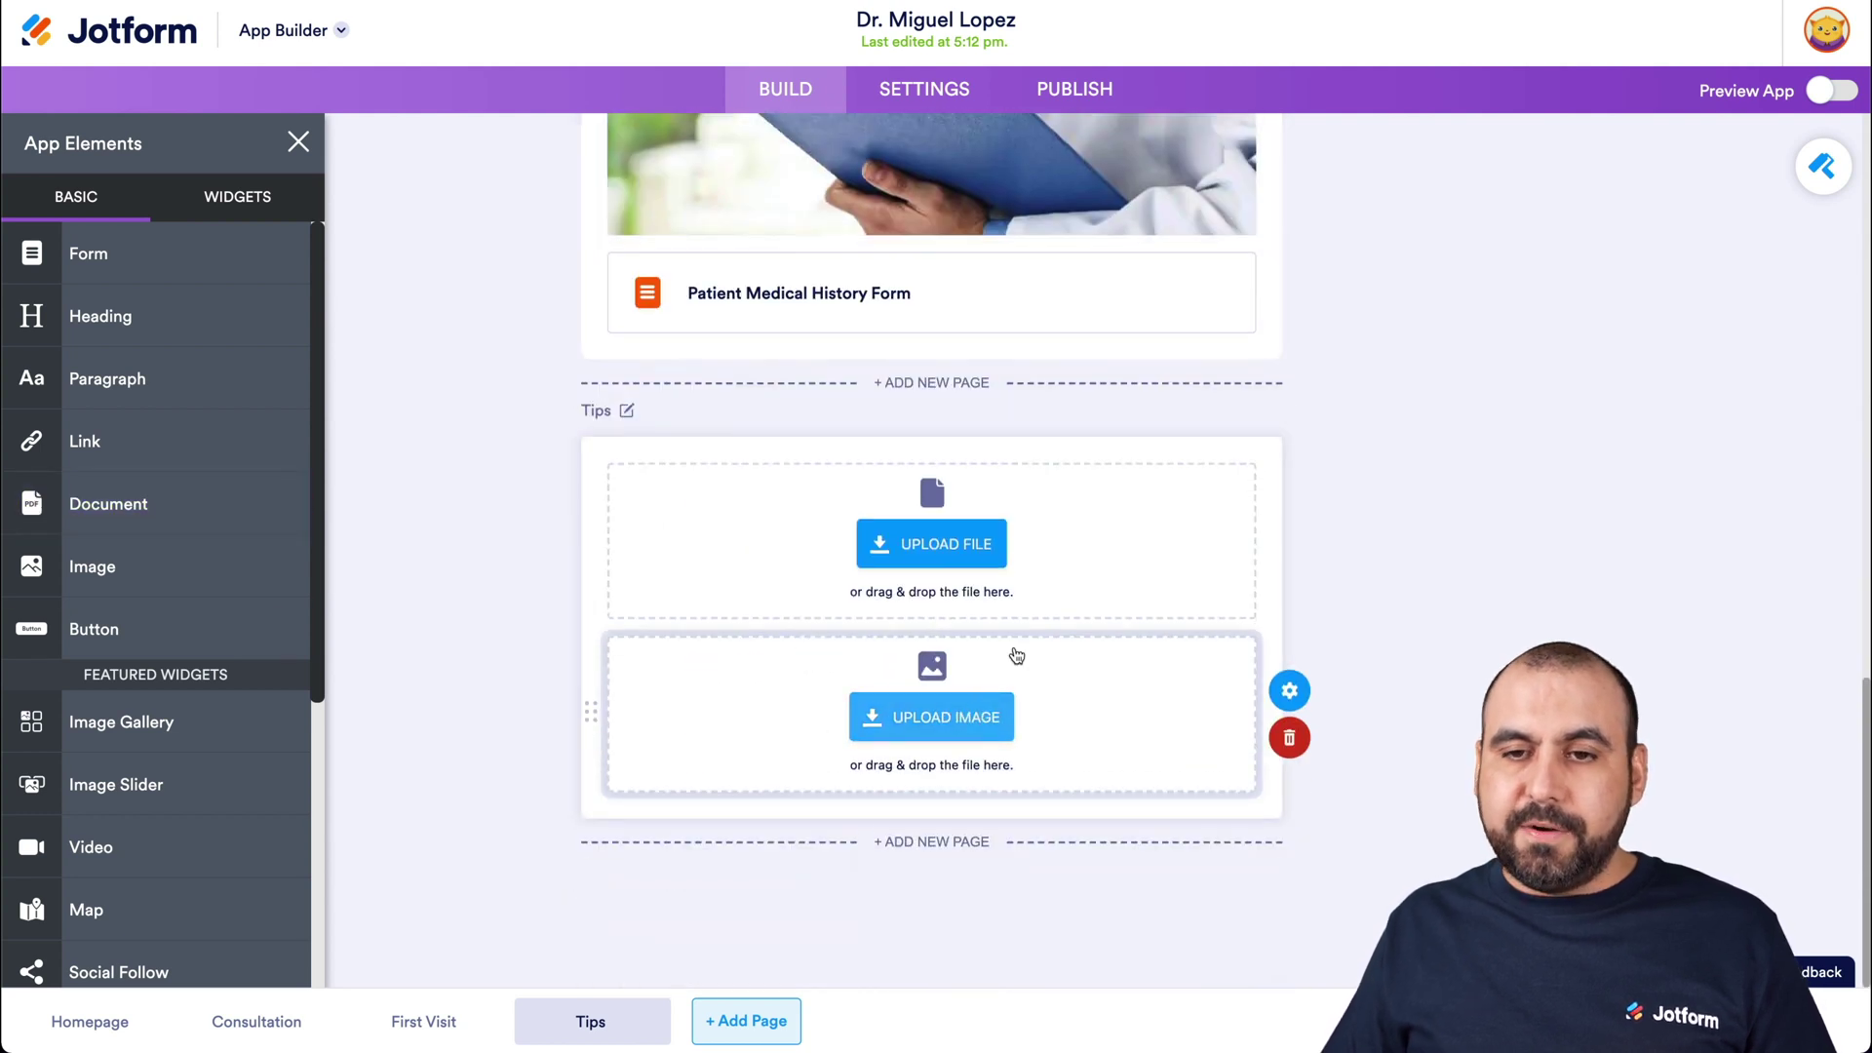
left_click(928, 713)
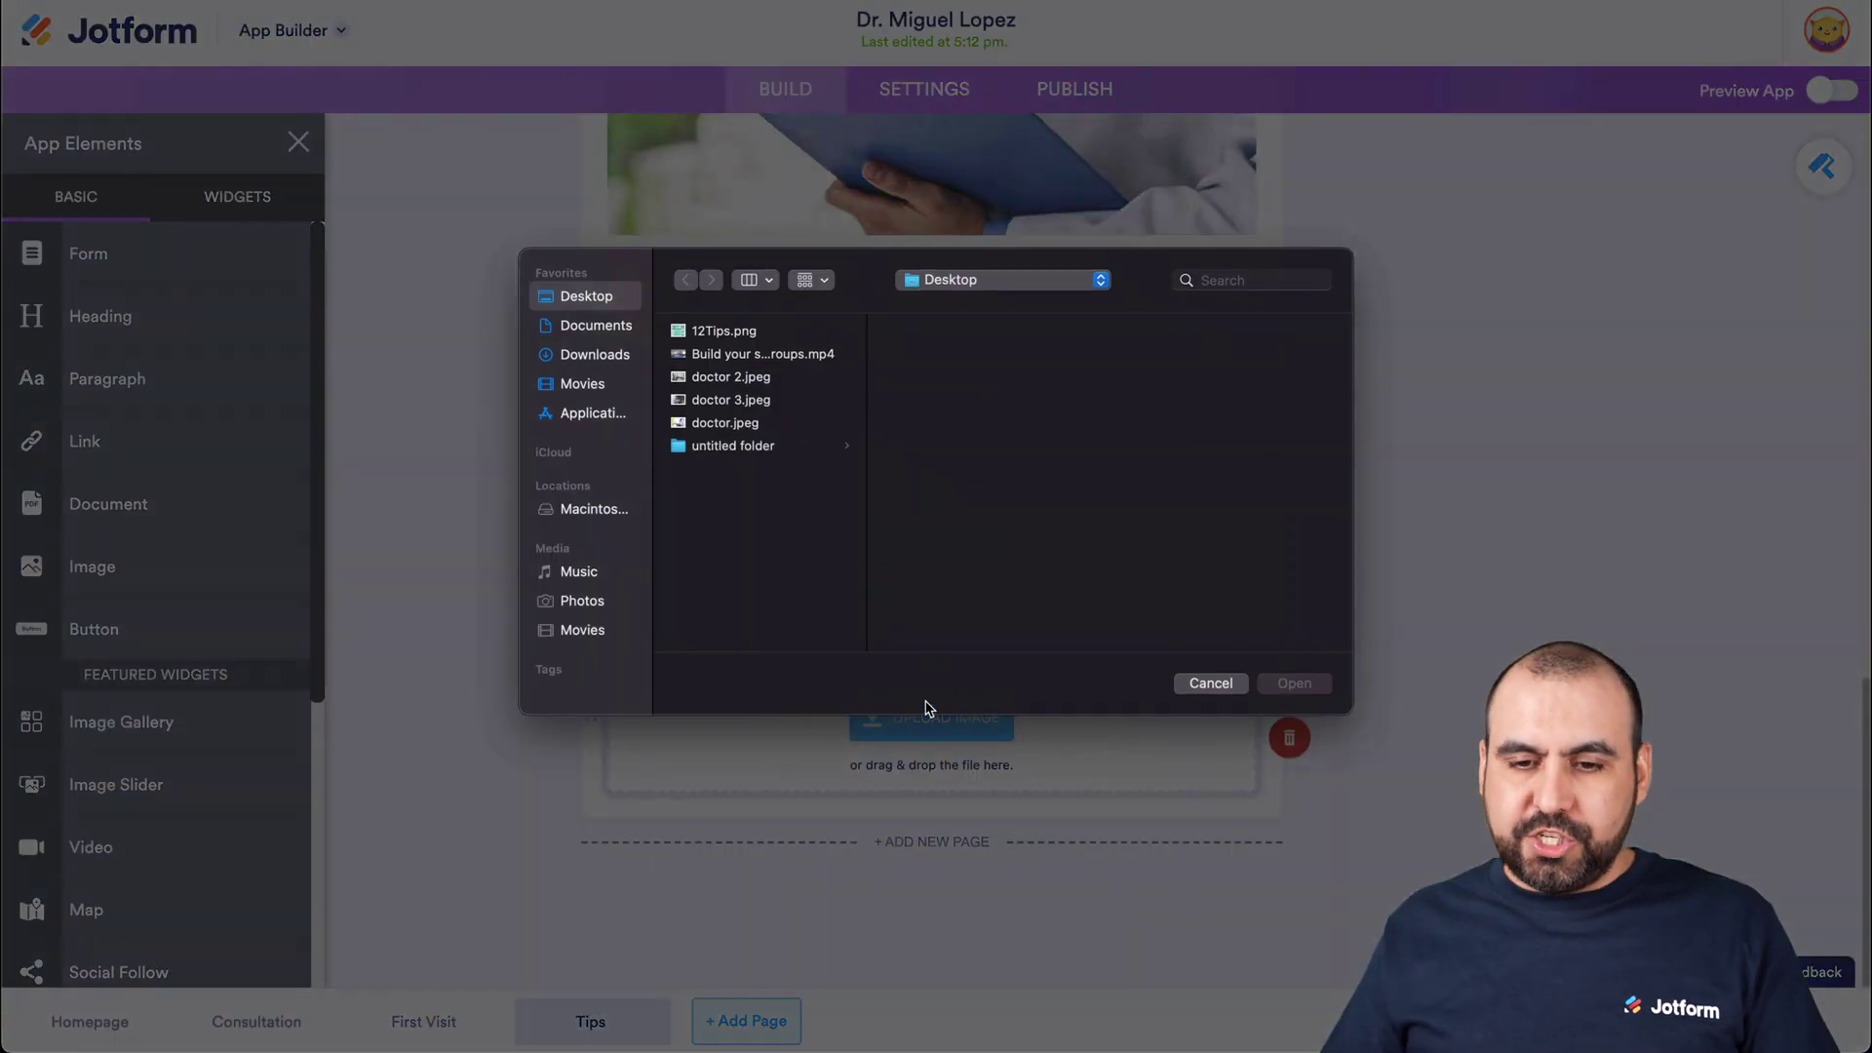
left_click(726, 333)
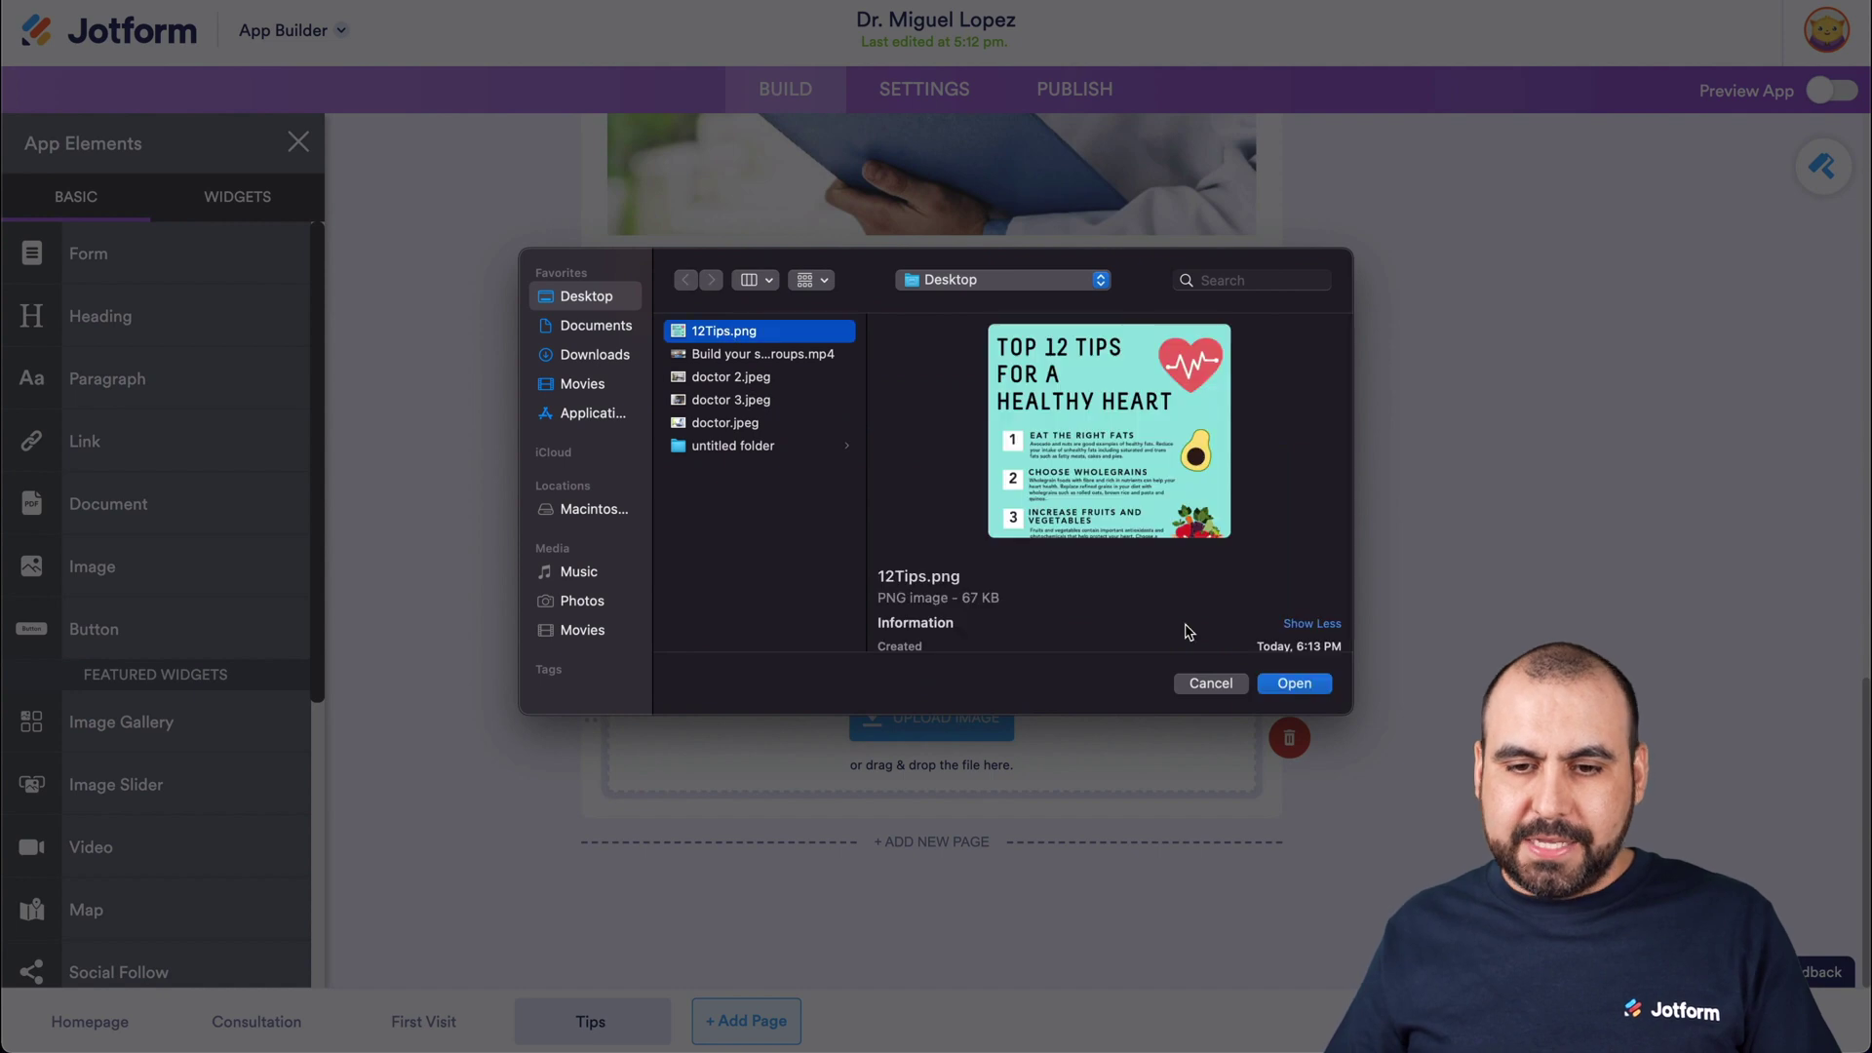
left_click(1295, 685)
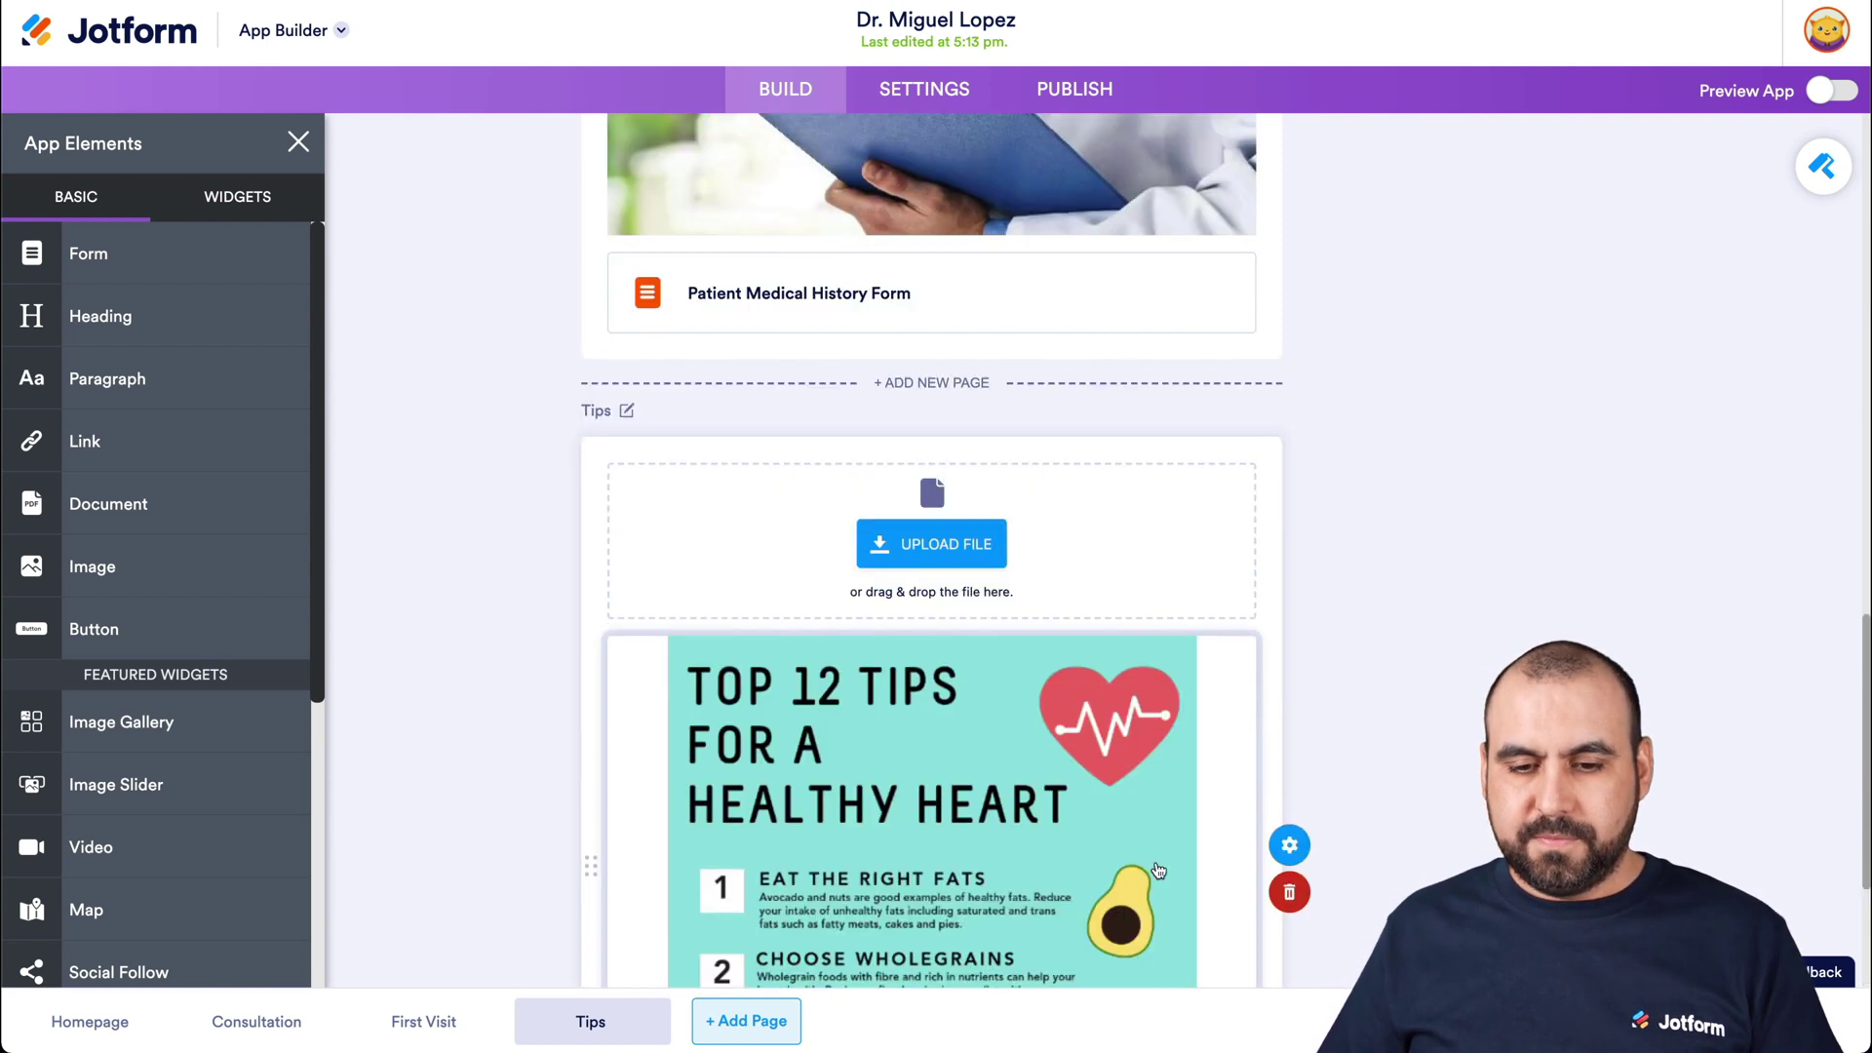
scroll(1158, 870, "down", 3)
scroll(1158, 871, "up", 2)
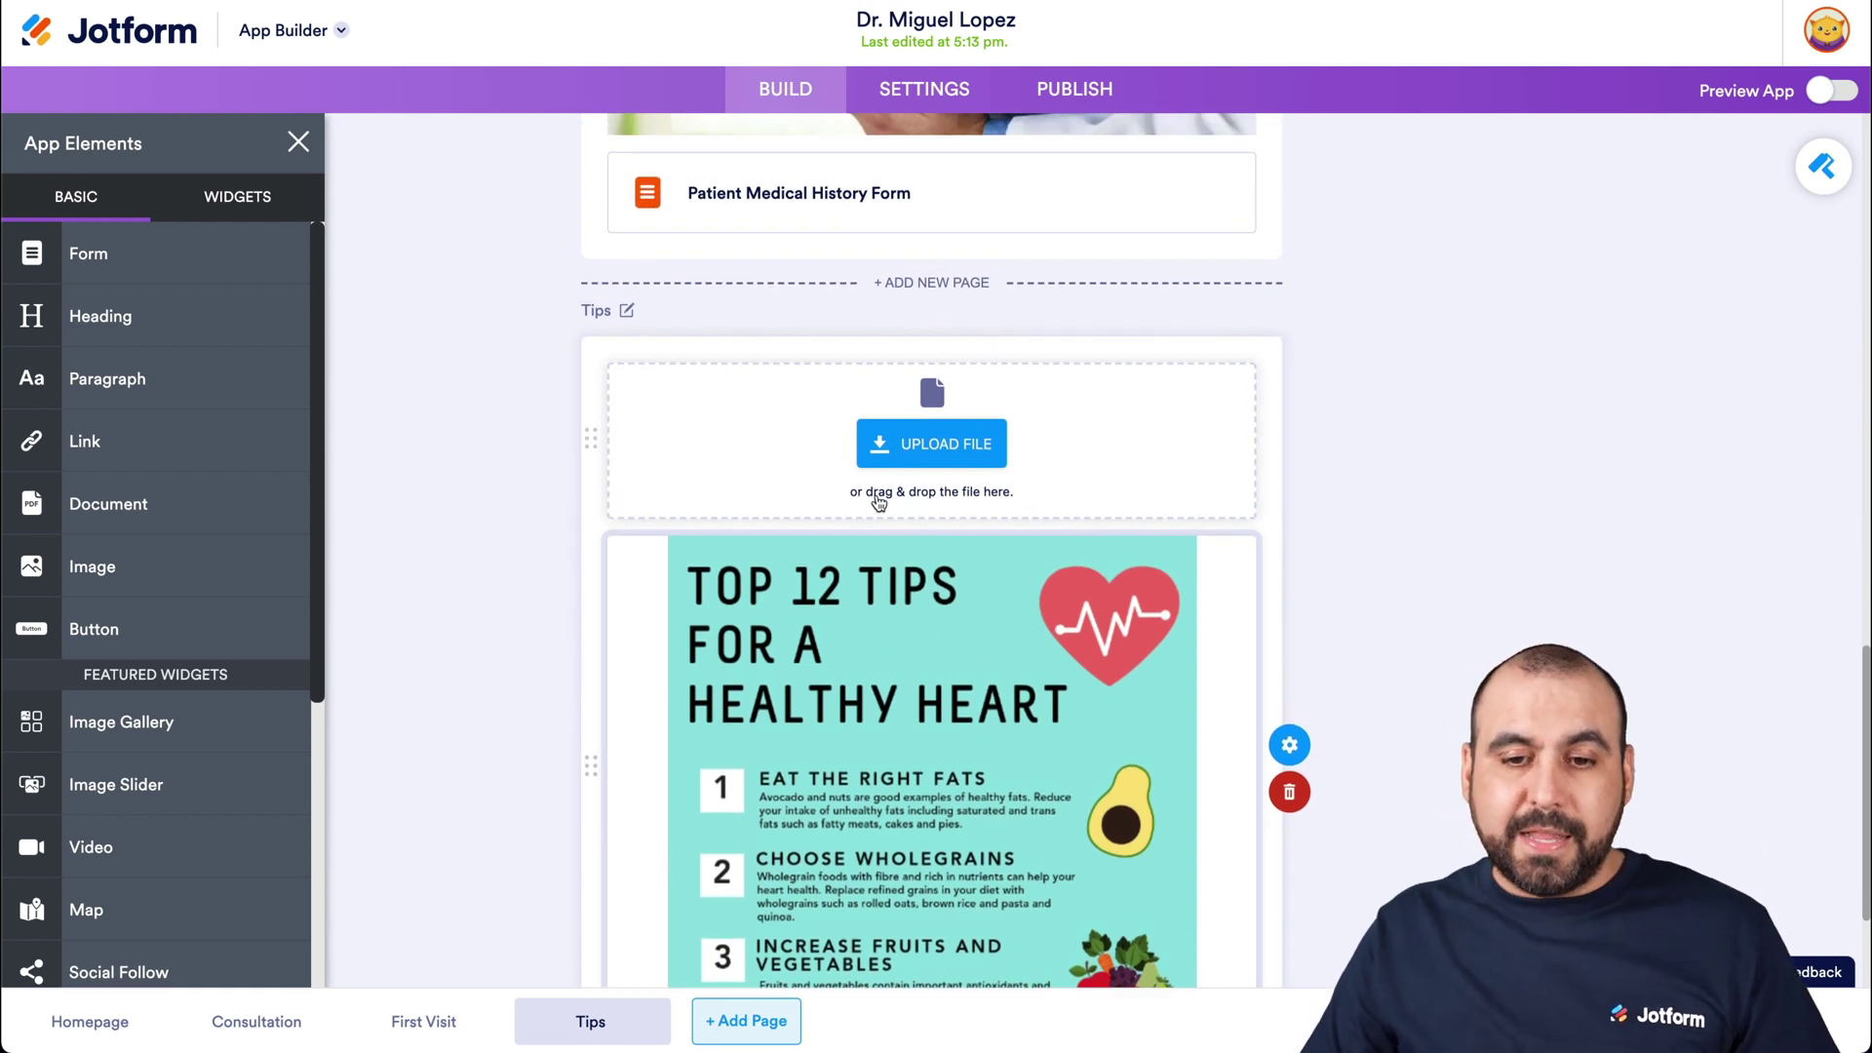
- Upload DOCTOR.pdf into the document block and move it below the 12Tips image
left_click(1114, 475)
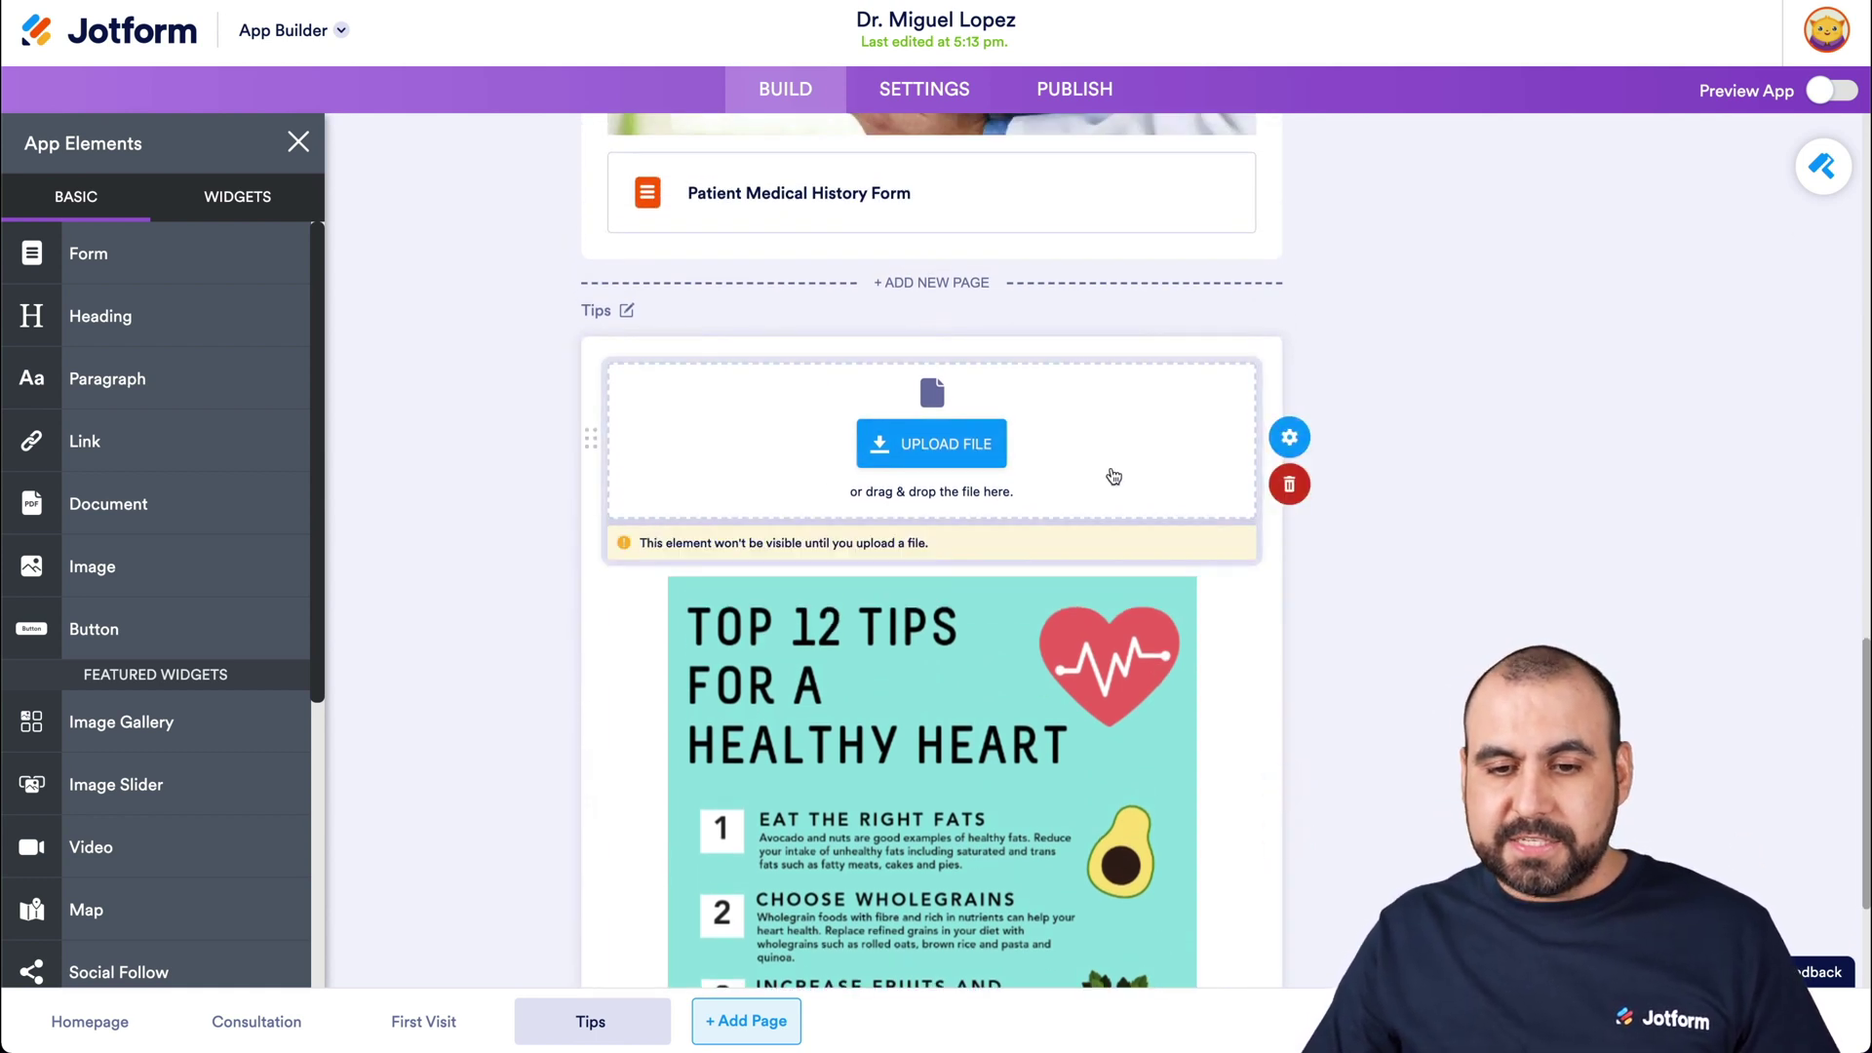
left_click(1291, 439)
left_click(931, 444)
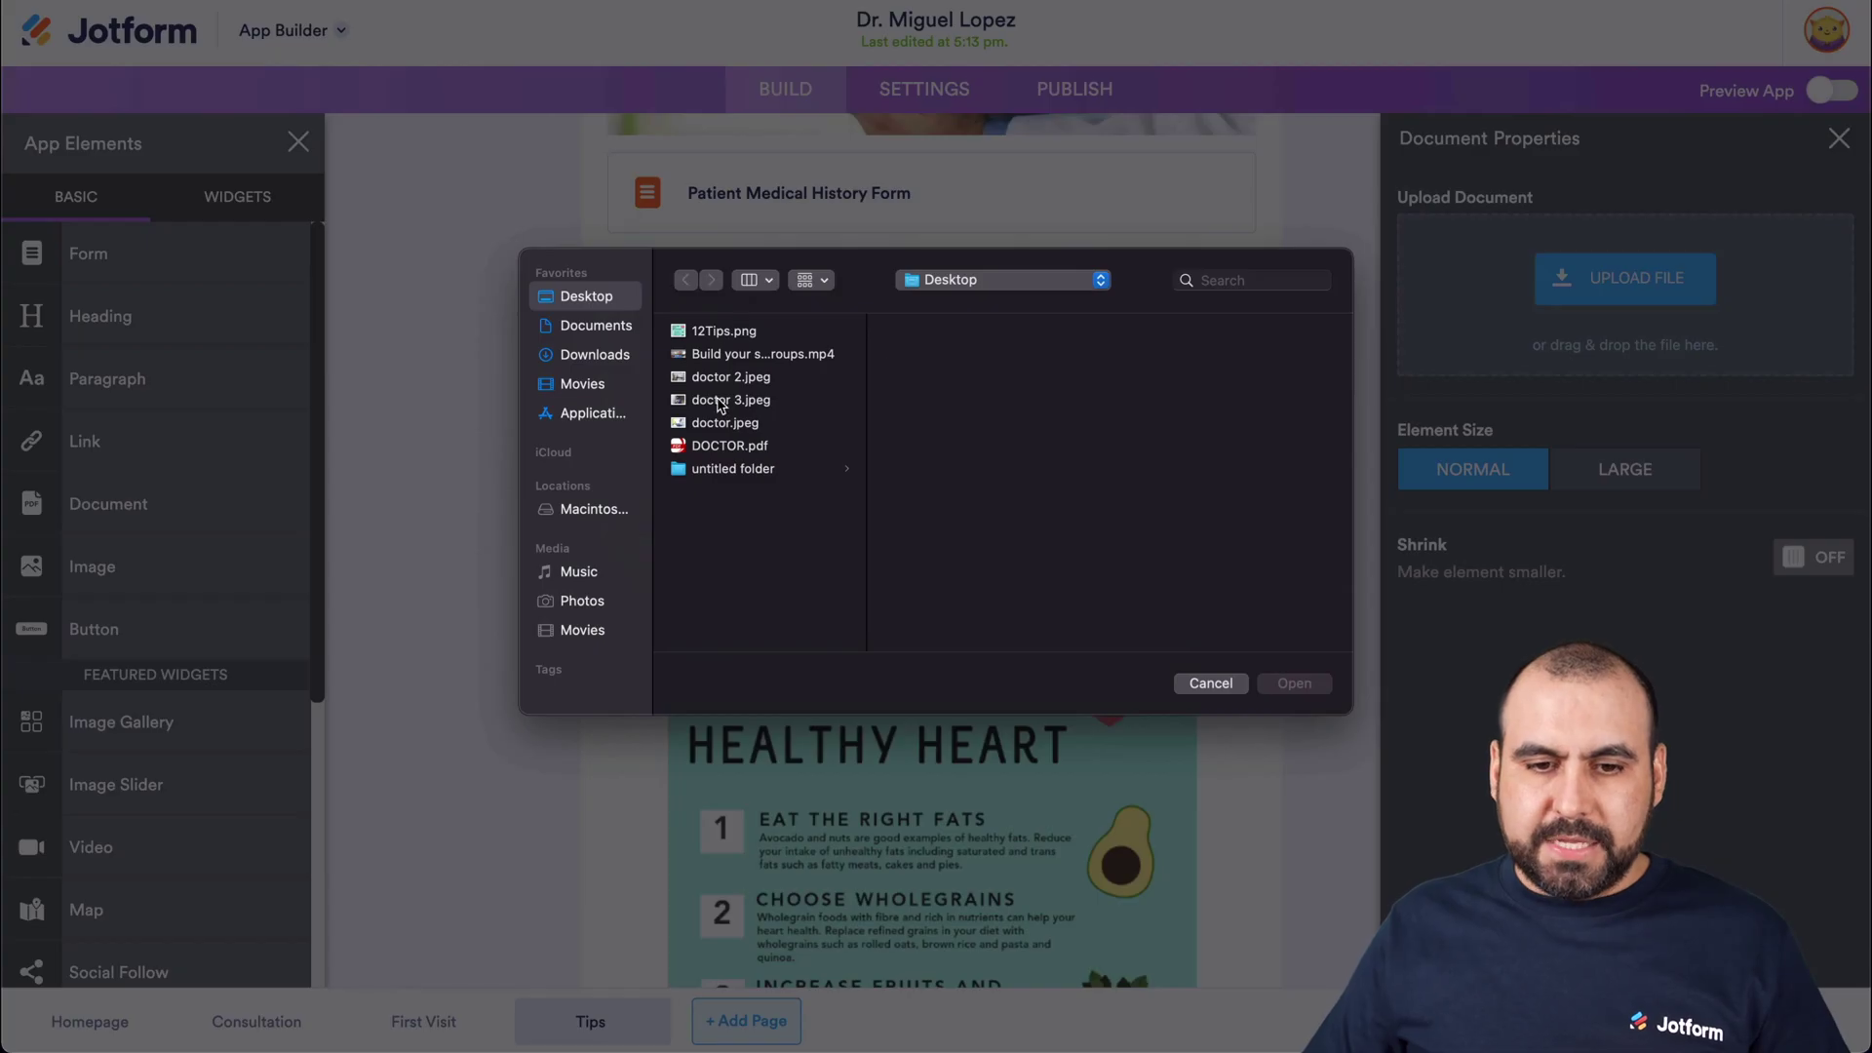
left_click(730, 445)
left_click(1295, 682)
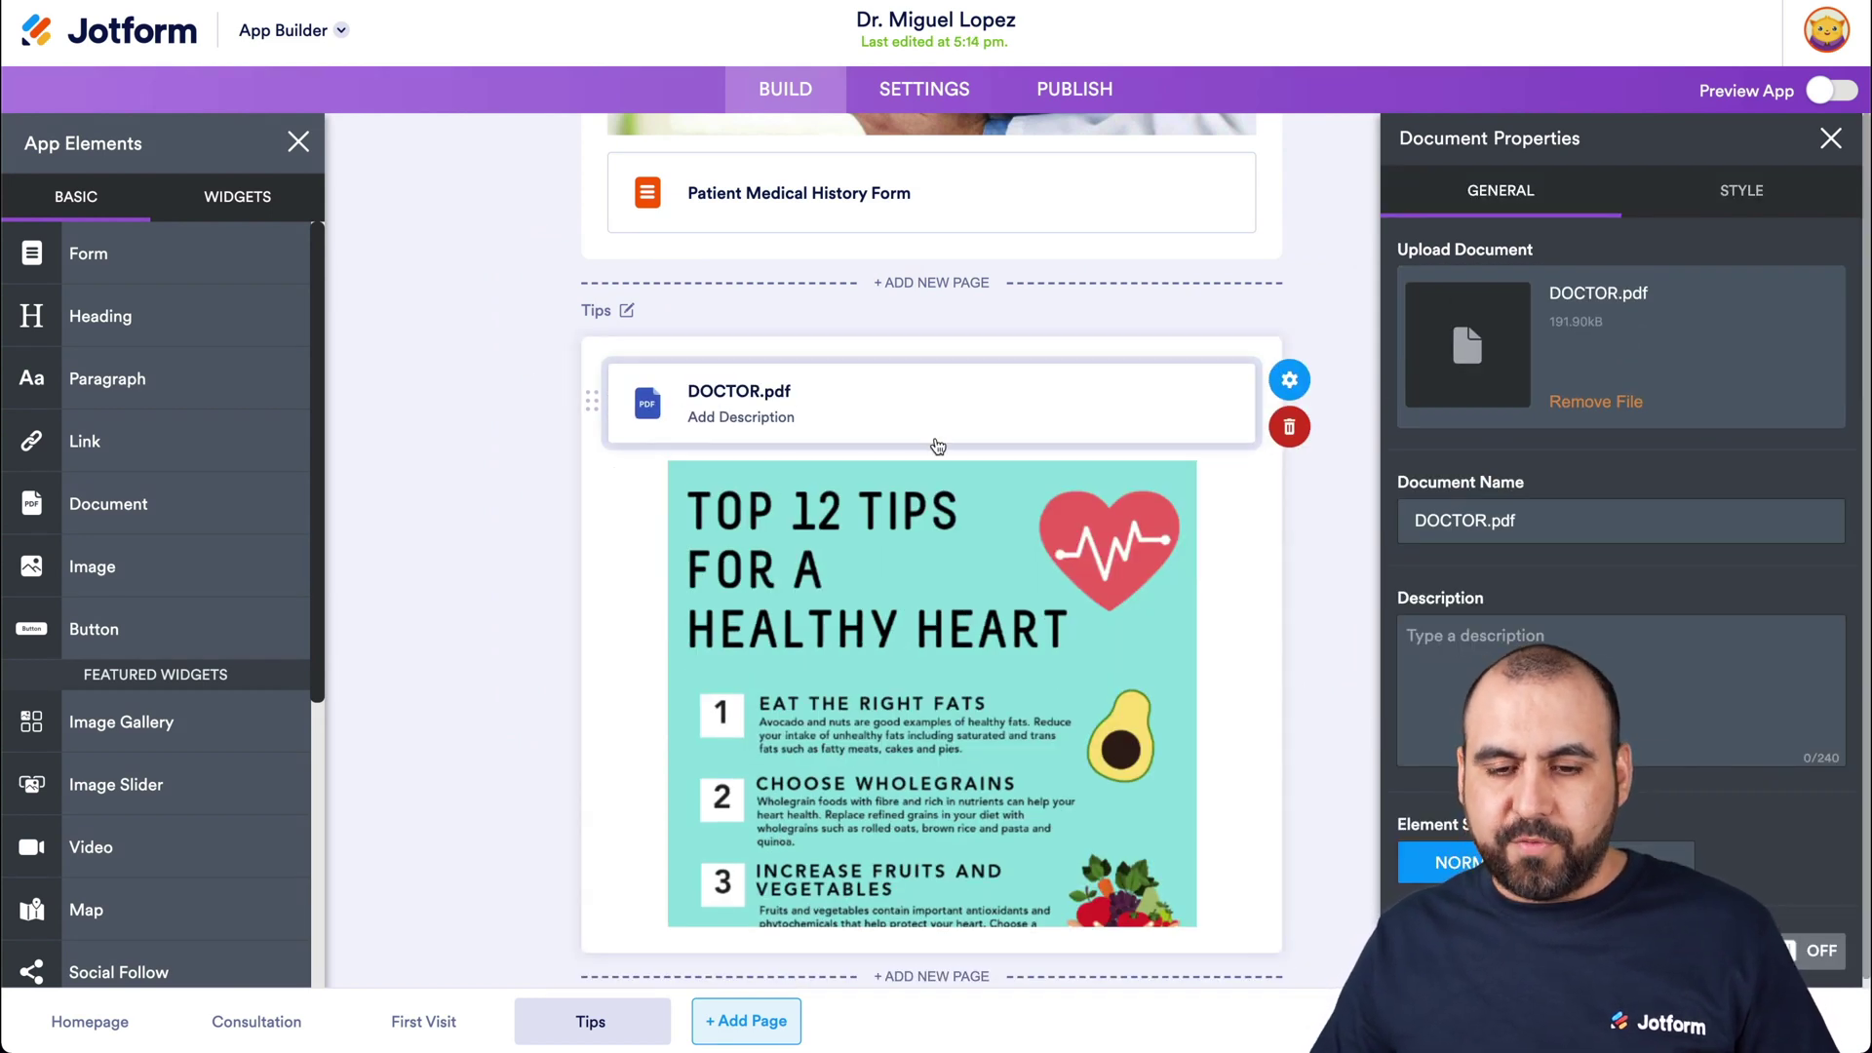
scroll(976, 420, "down", 2)
left_click_drag(907, 276, 924, 720)
scroll(924, 722, "up", 2)
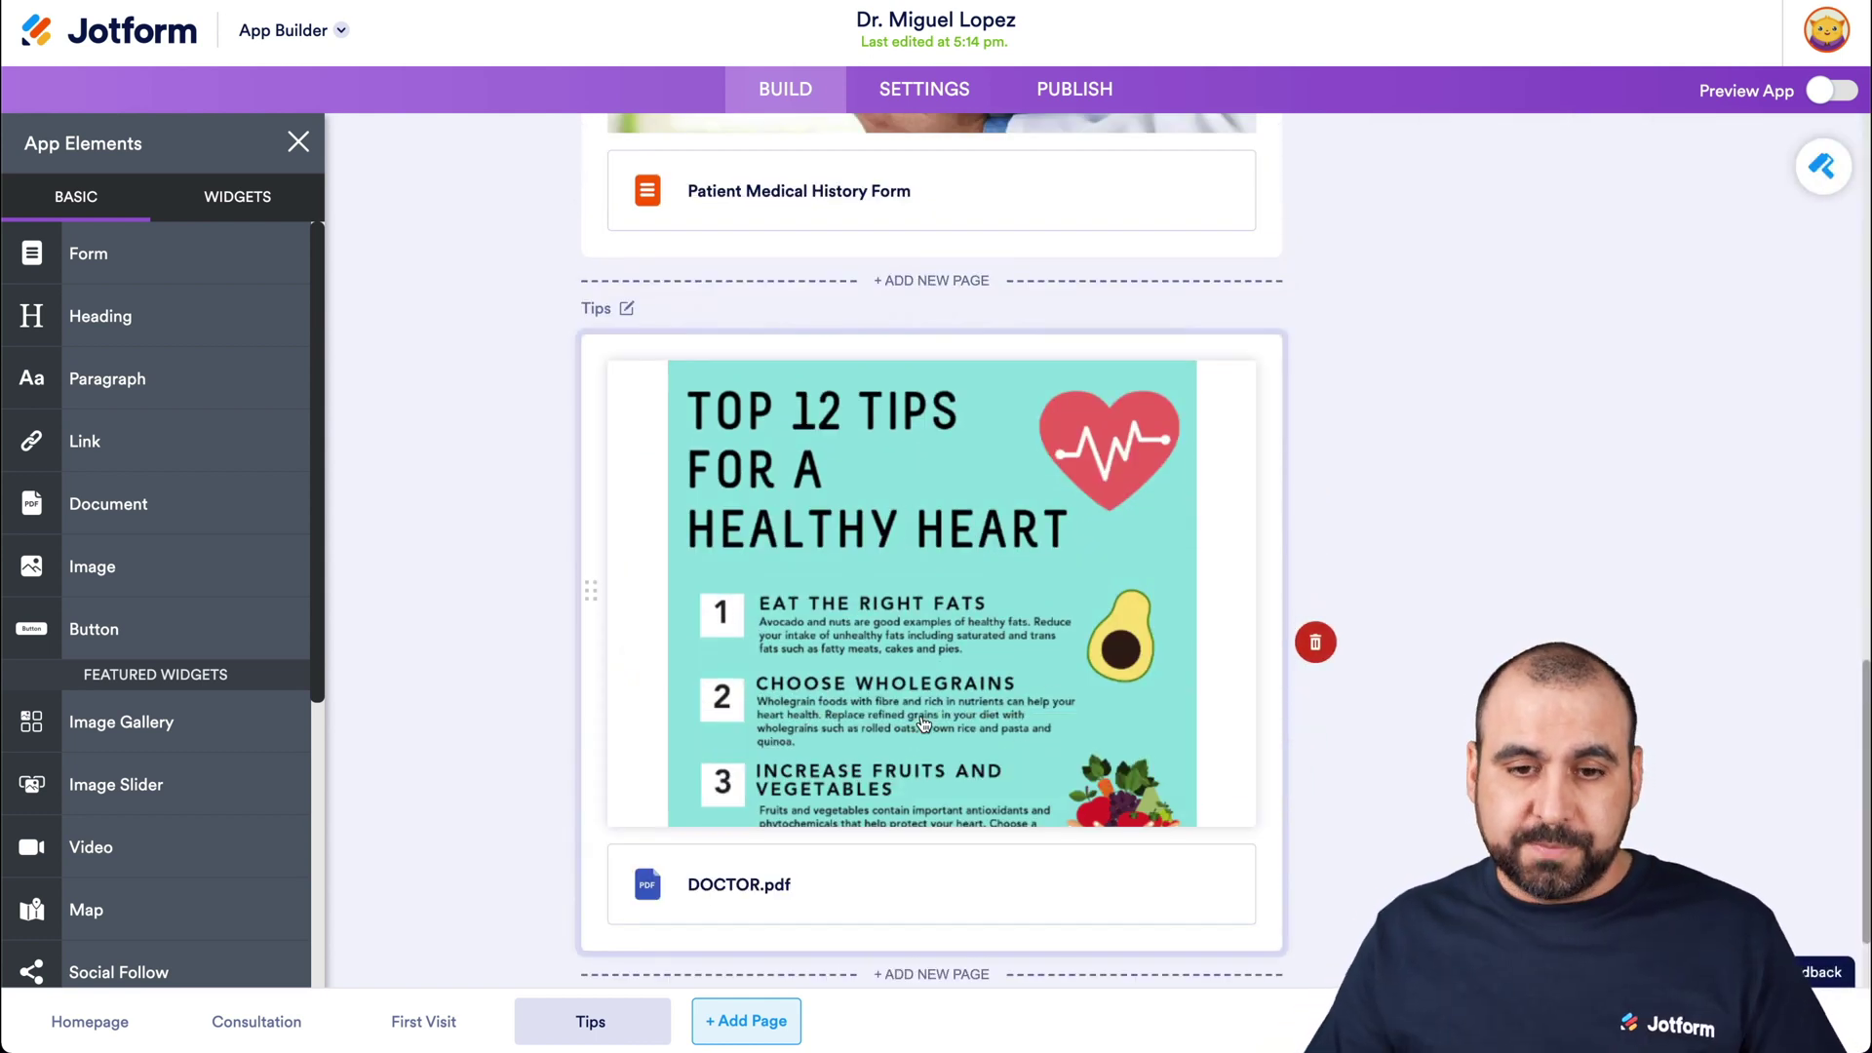
scroll(1161, 744, "down", 2)
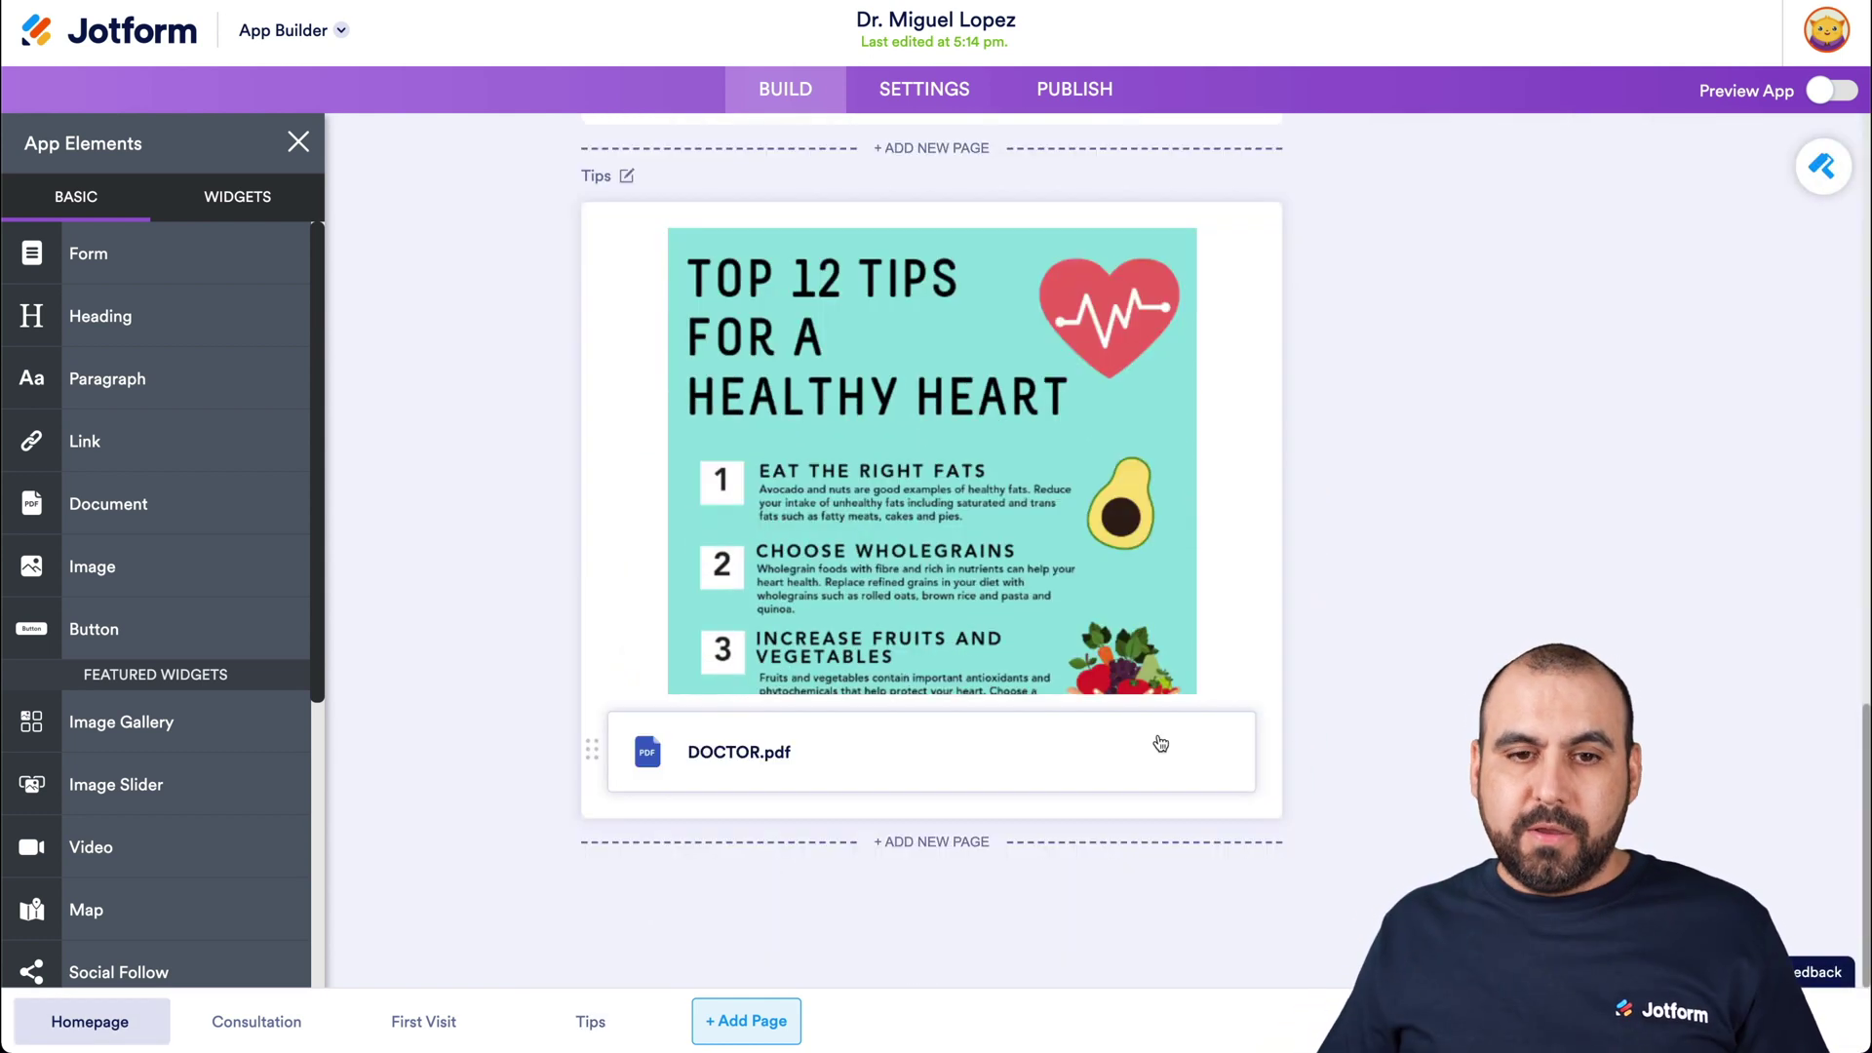
- Create a fifth page and rename the Page 4 tab to Directions
left_click(944, 842)
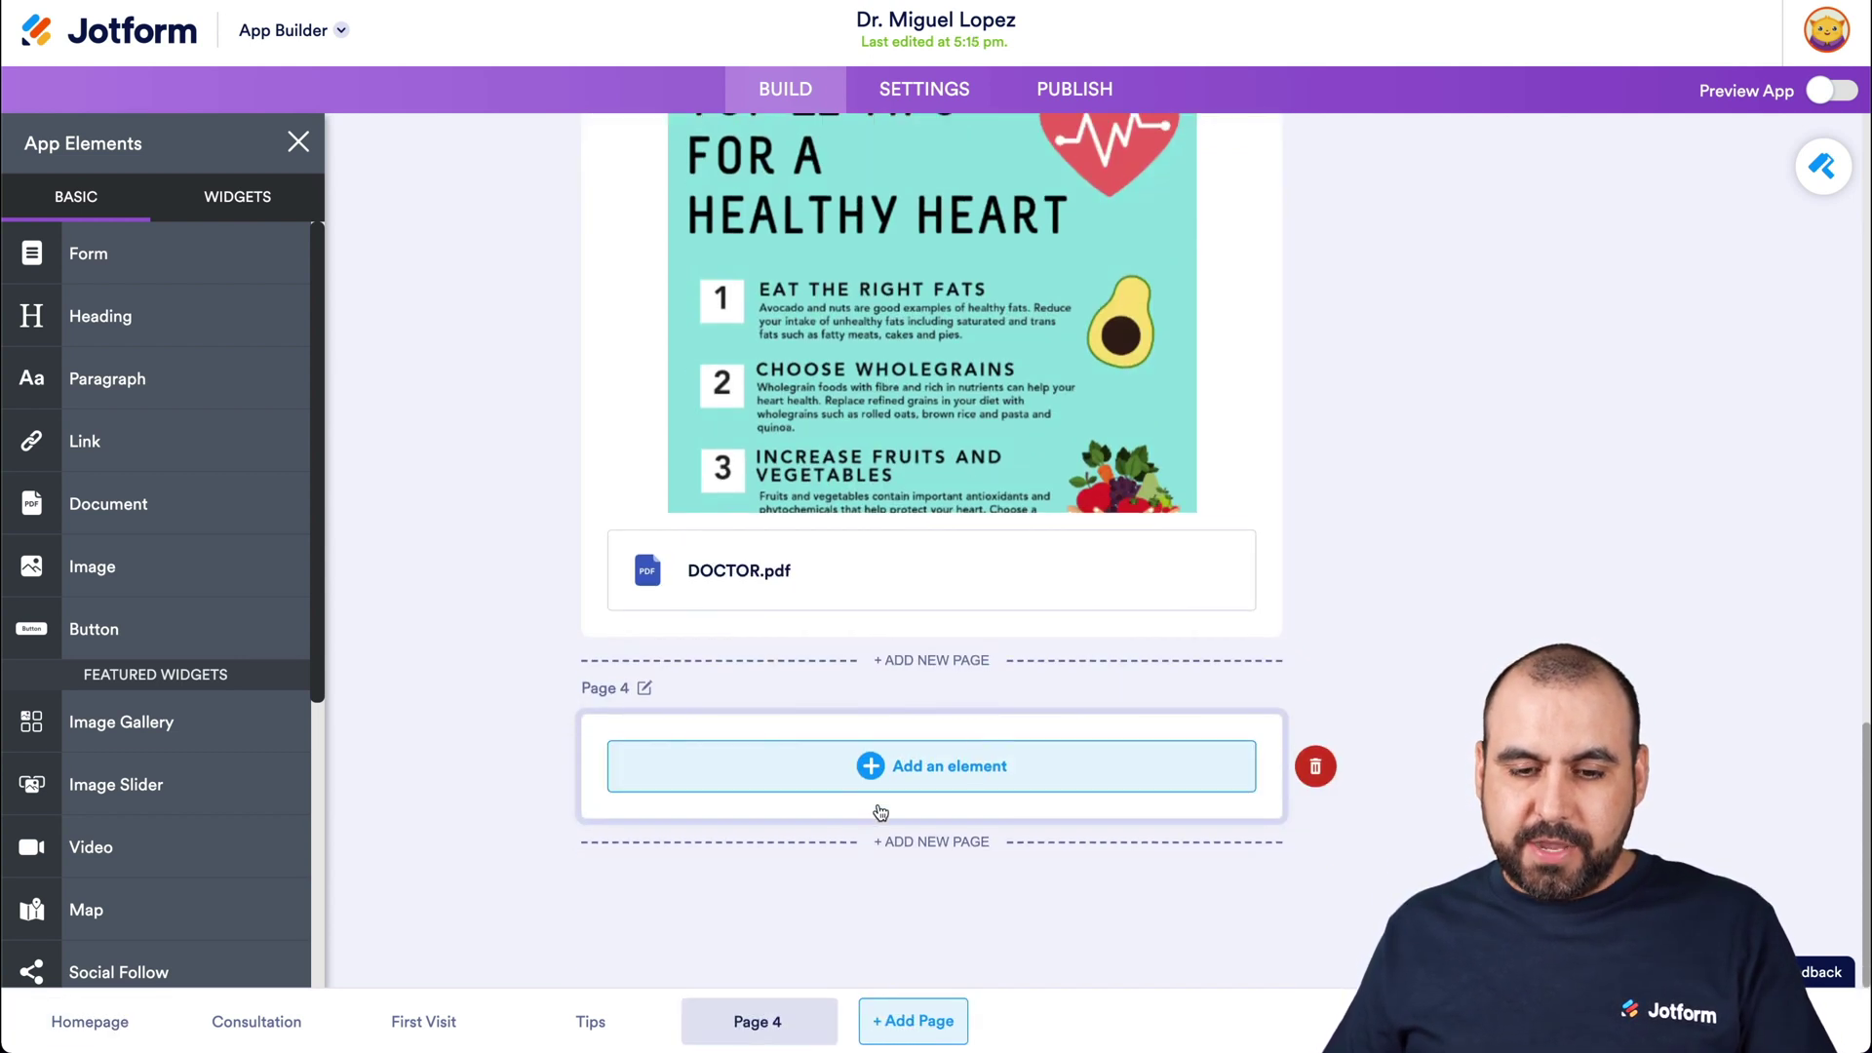
double_click(760, 1021)
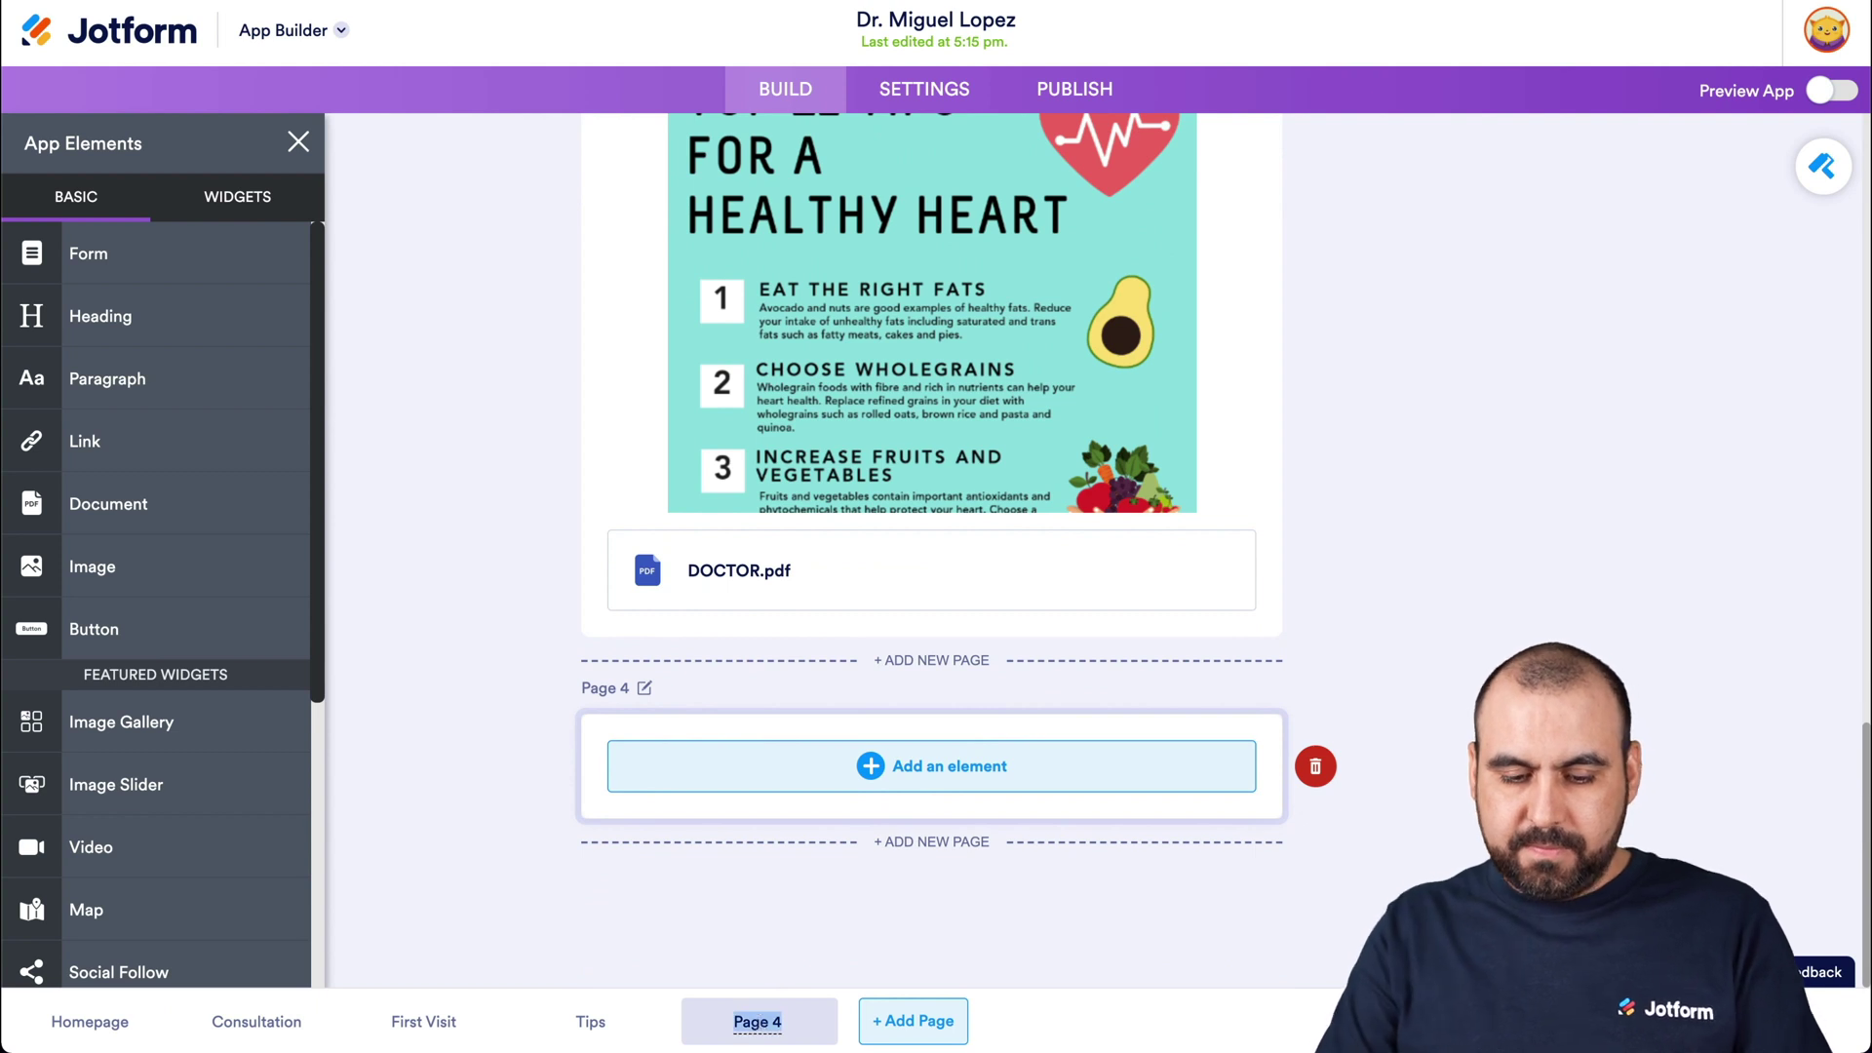
type("Directions")
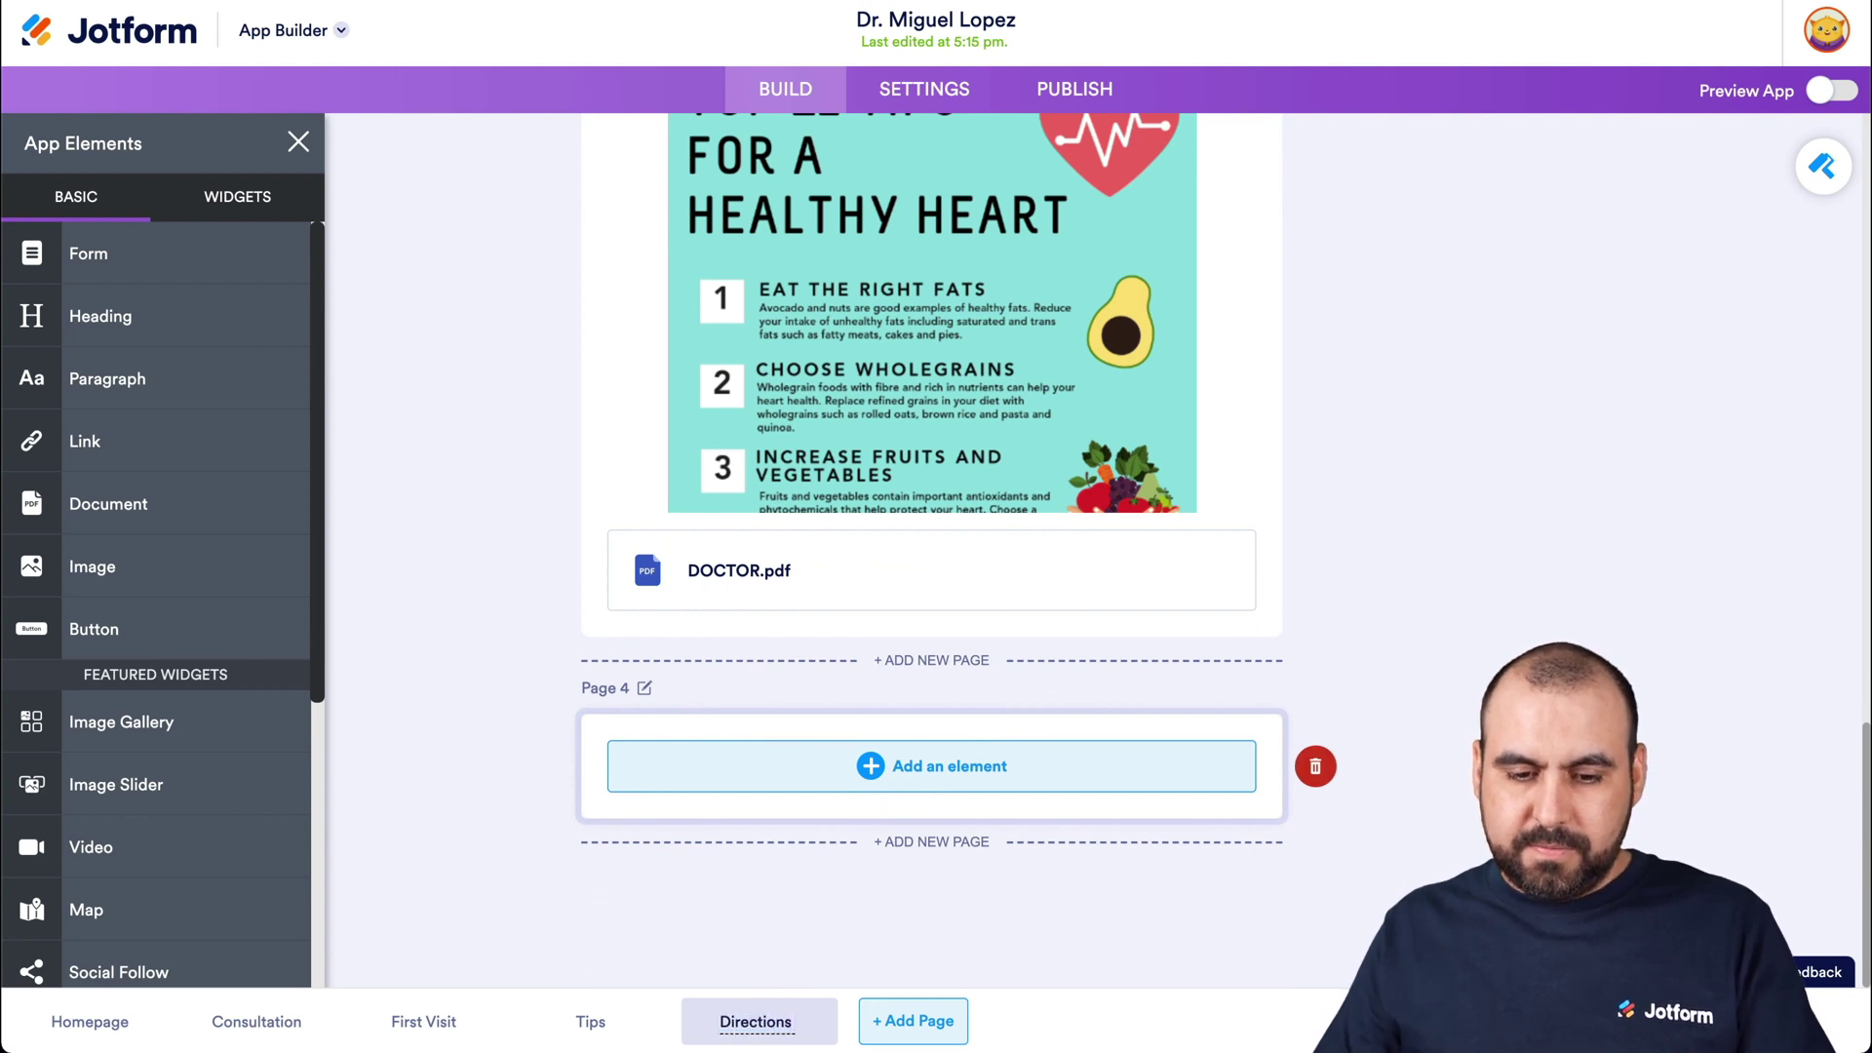
key("Return")
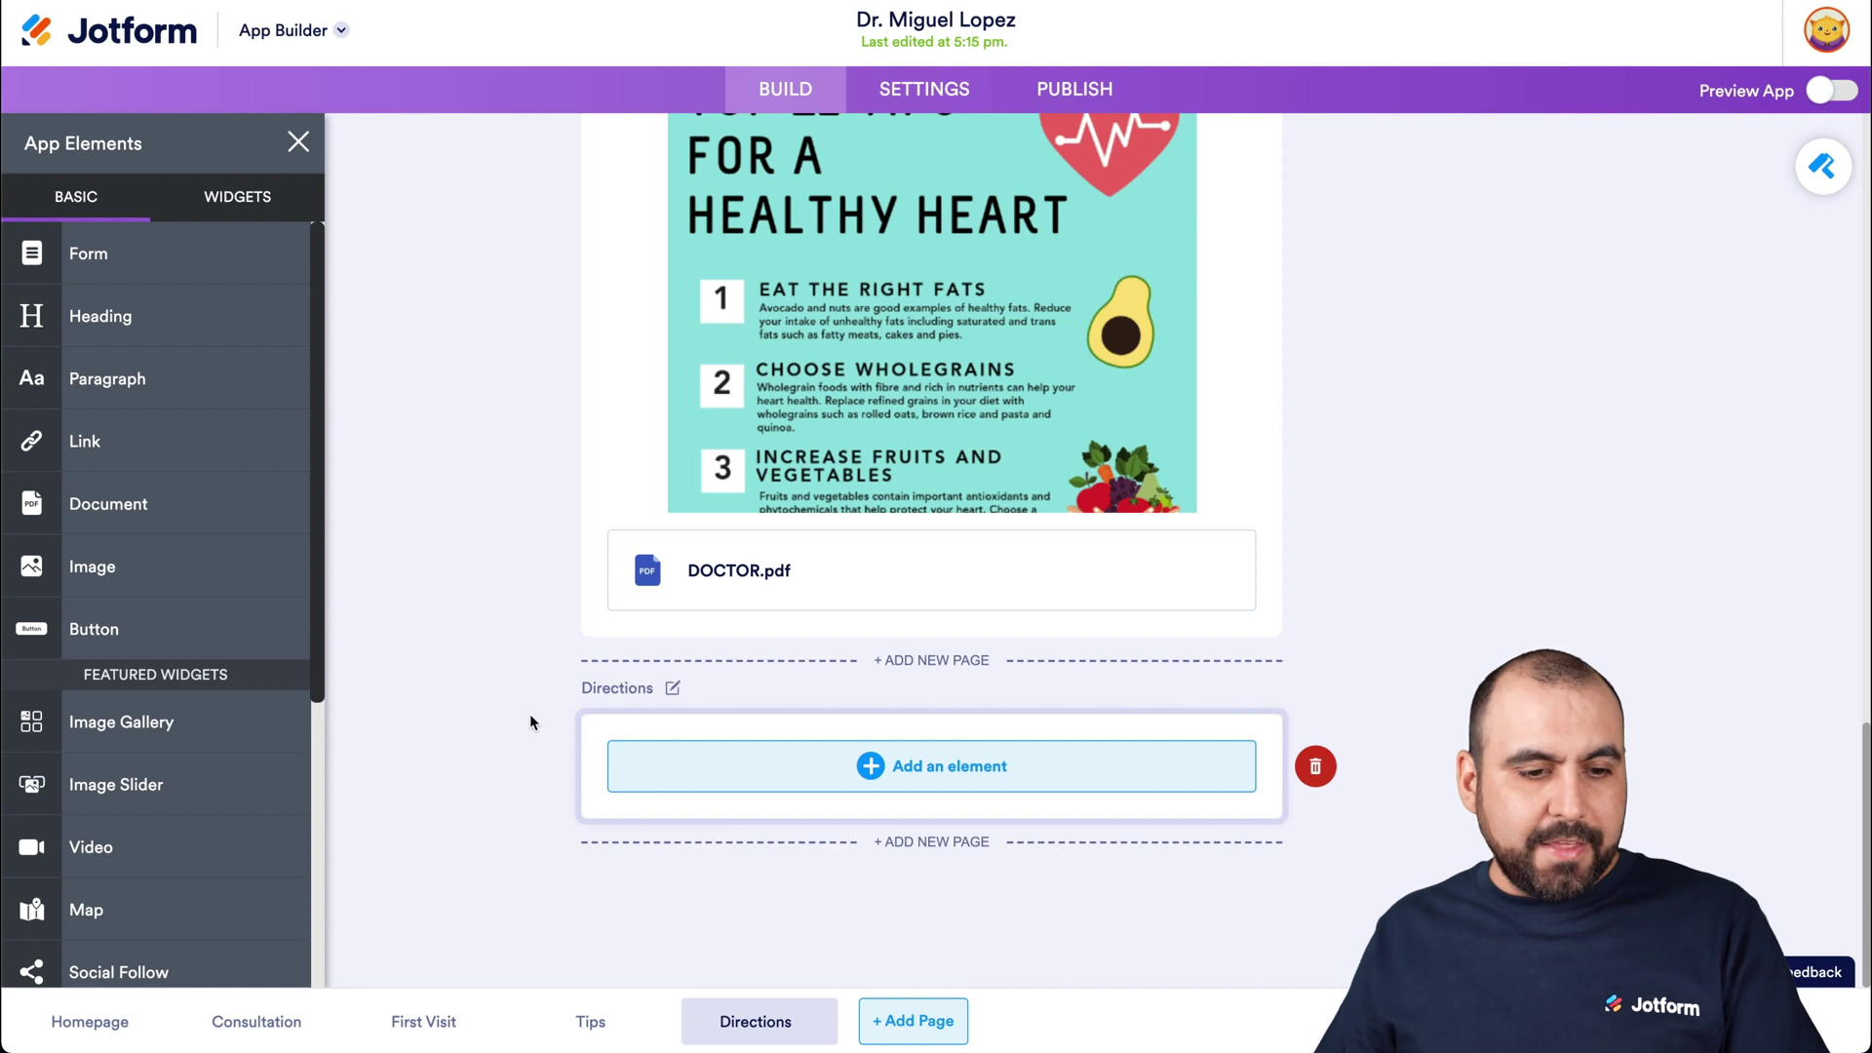
scroll(172, 888, "down", 3)
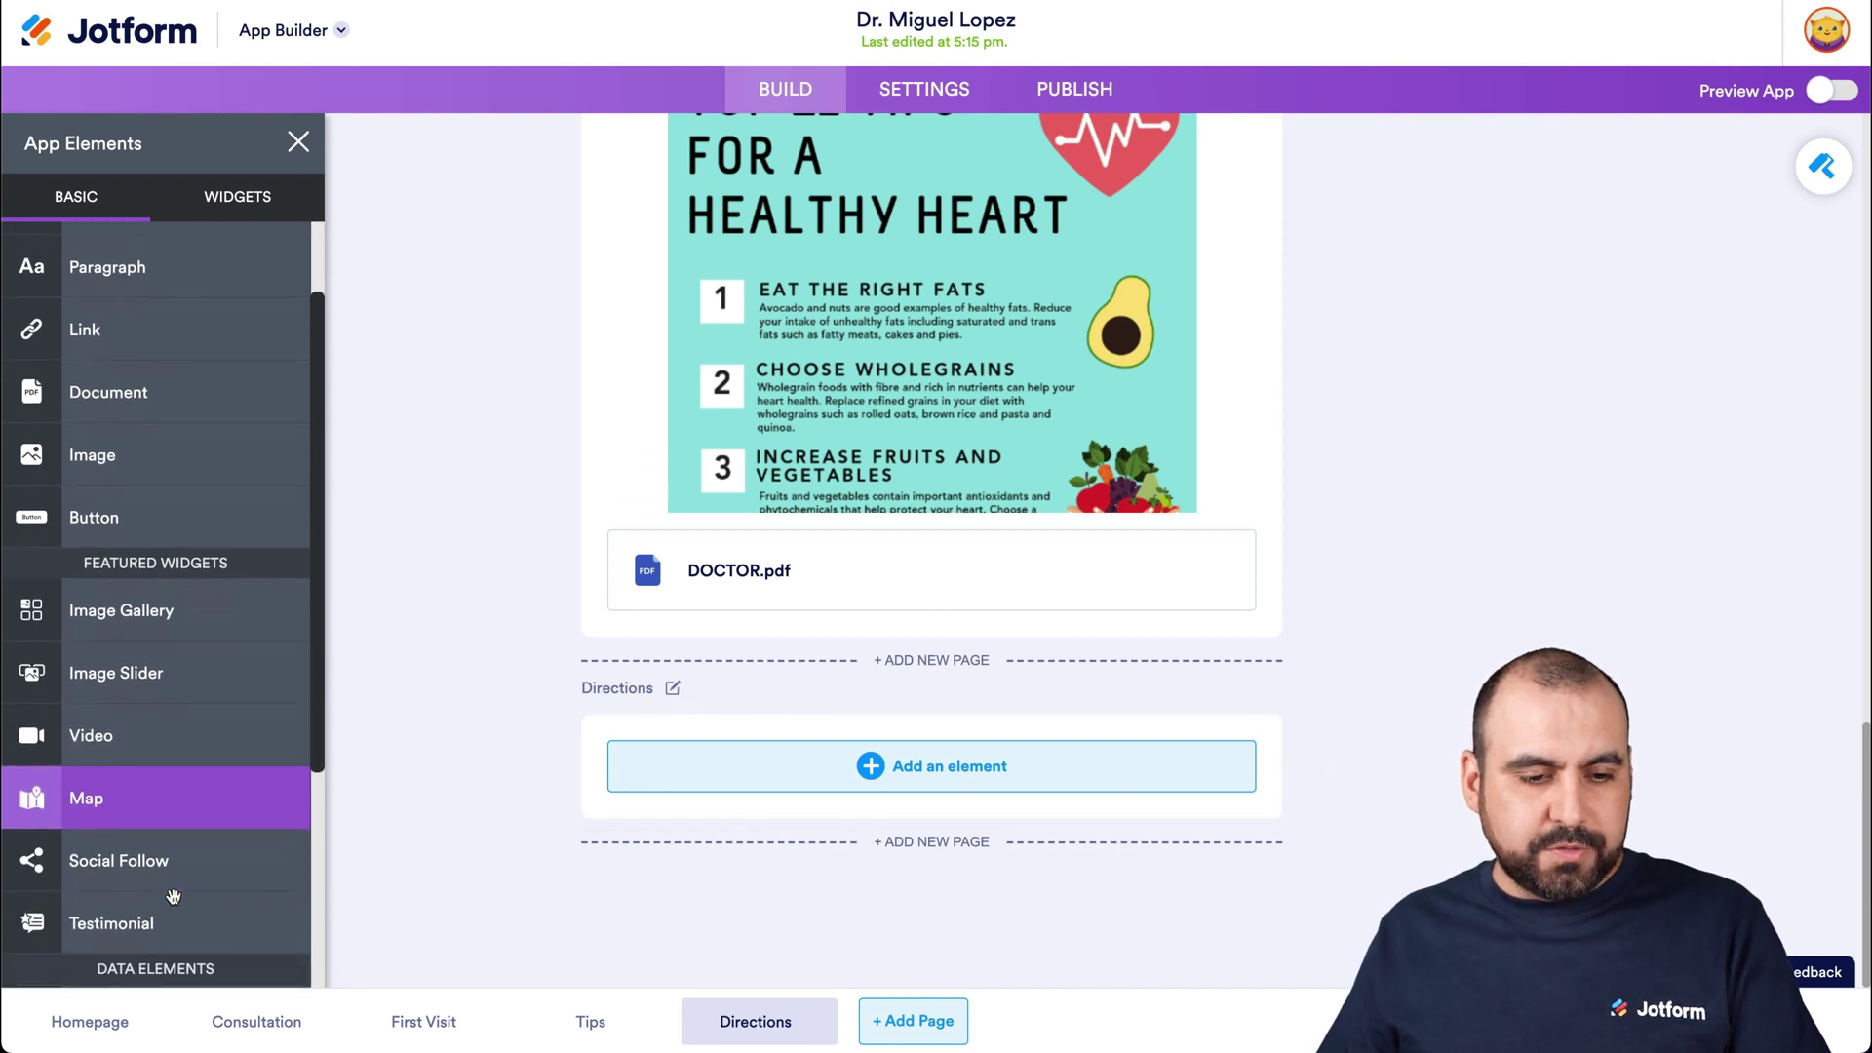
- Place a Map element on the Directions page and open its Map Properties
left_click_drag(414, 789, 889, 754)
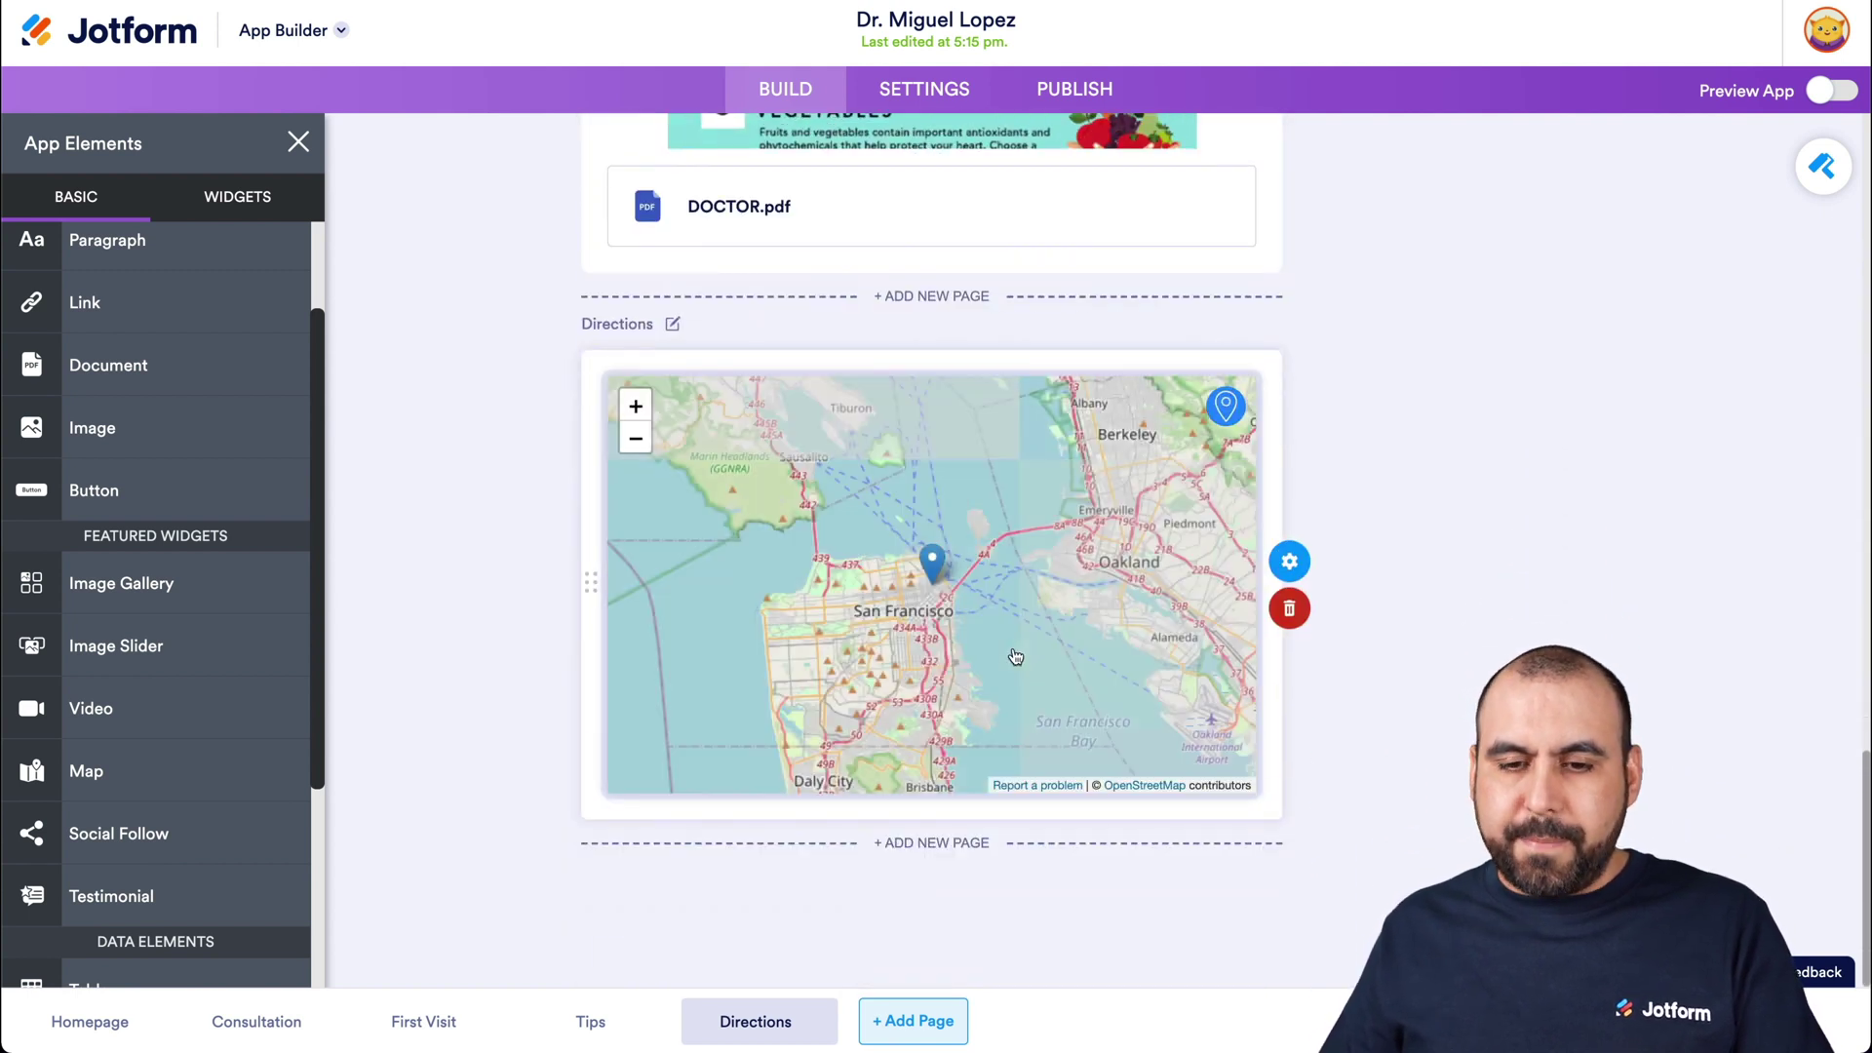
left_click(1295, 565)
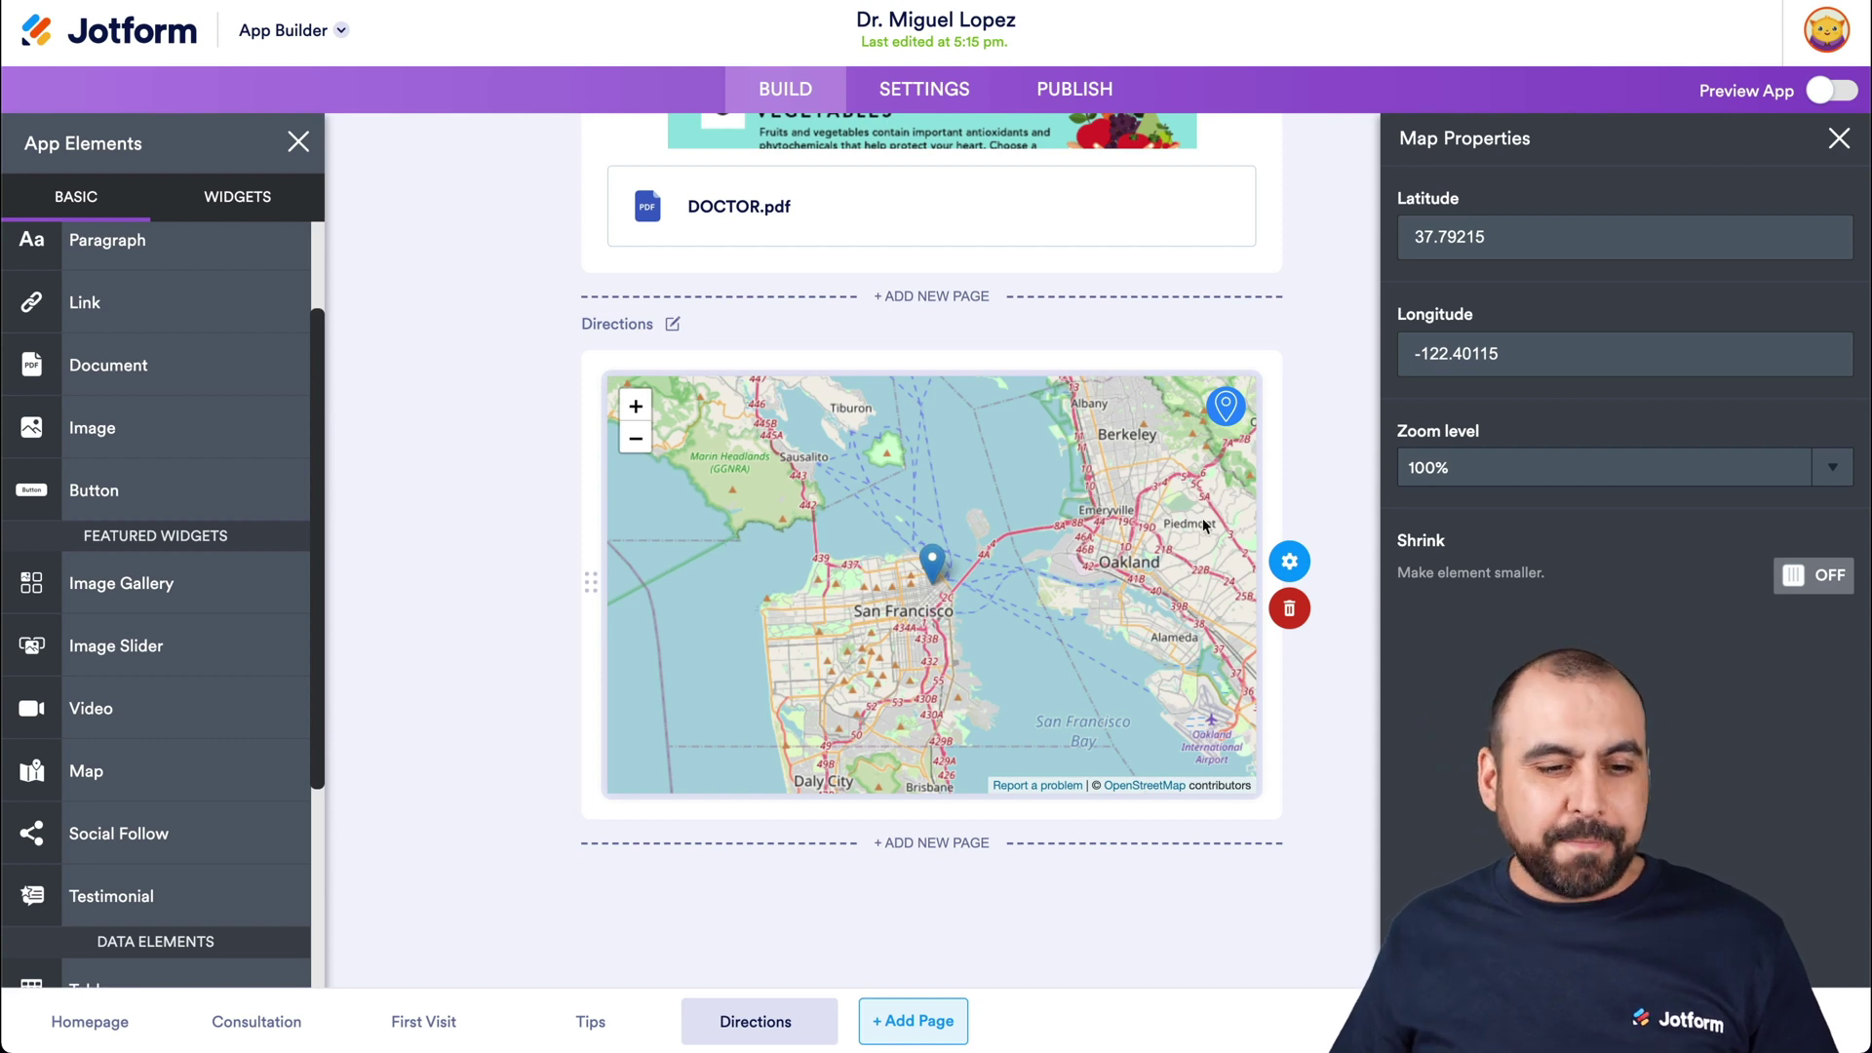
scroll(226, 649, "up", 2)
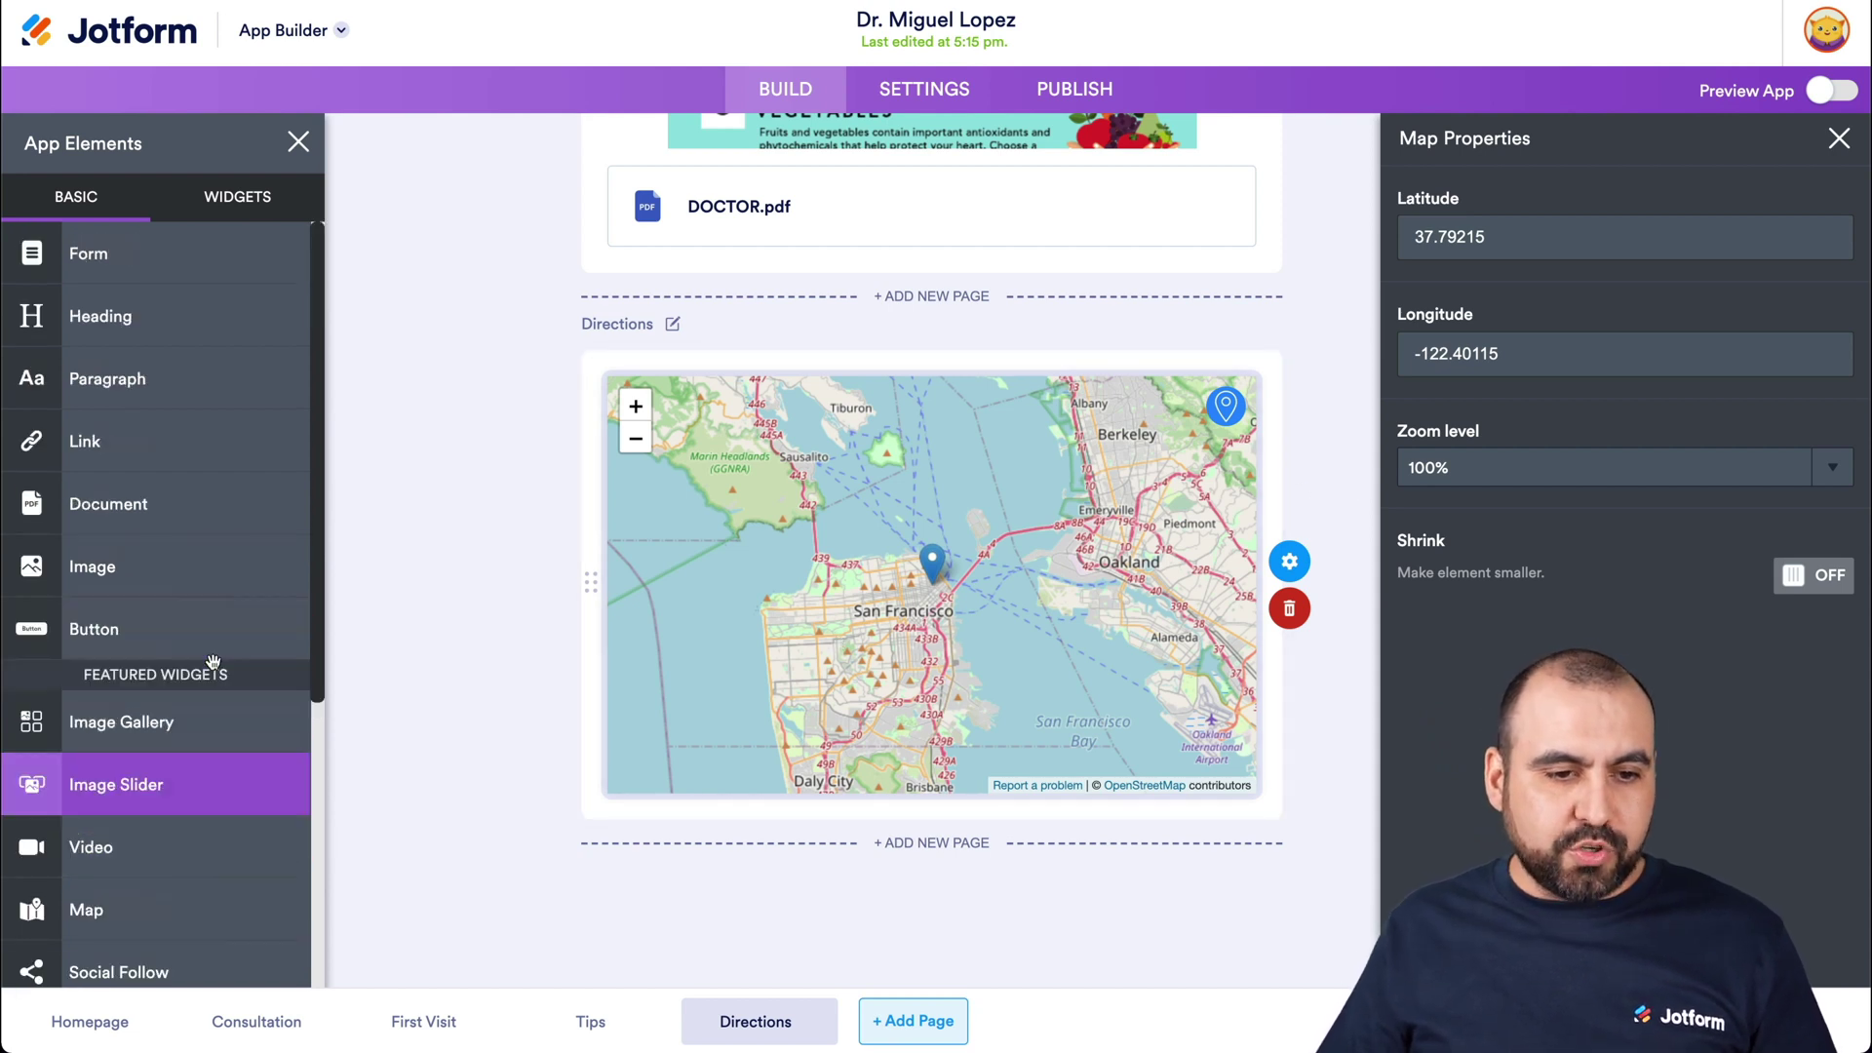
scroll(223, 725, "down", 3)
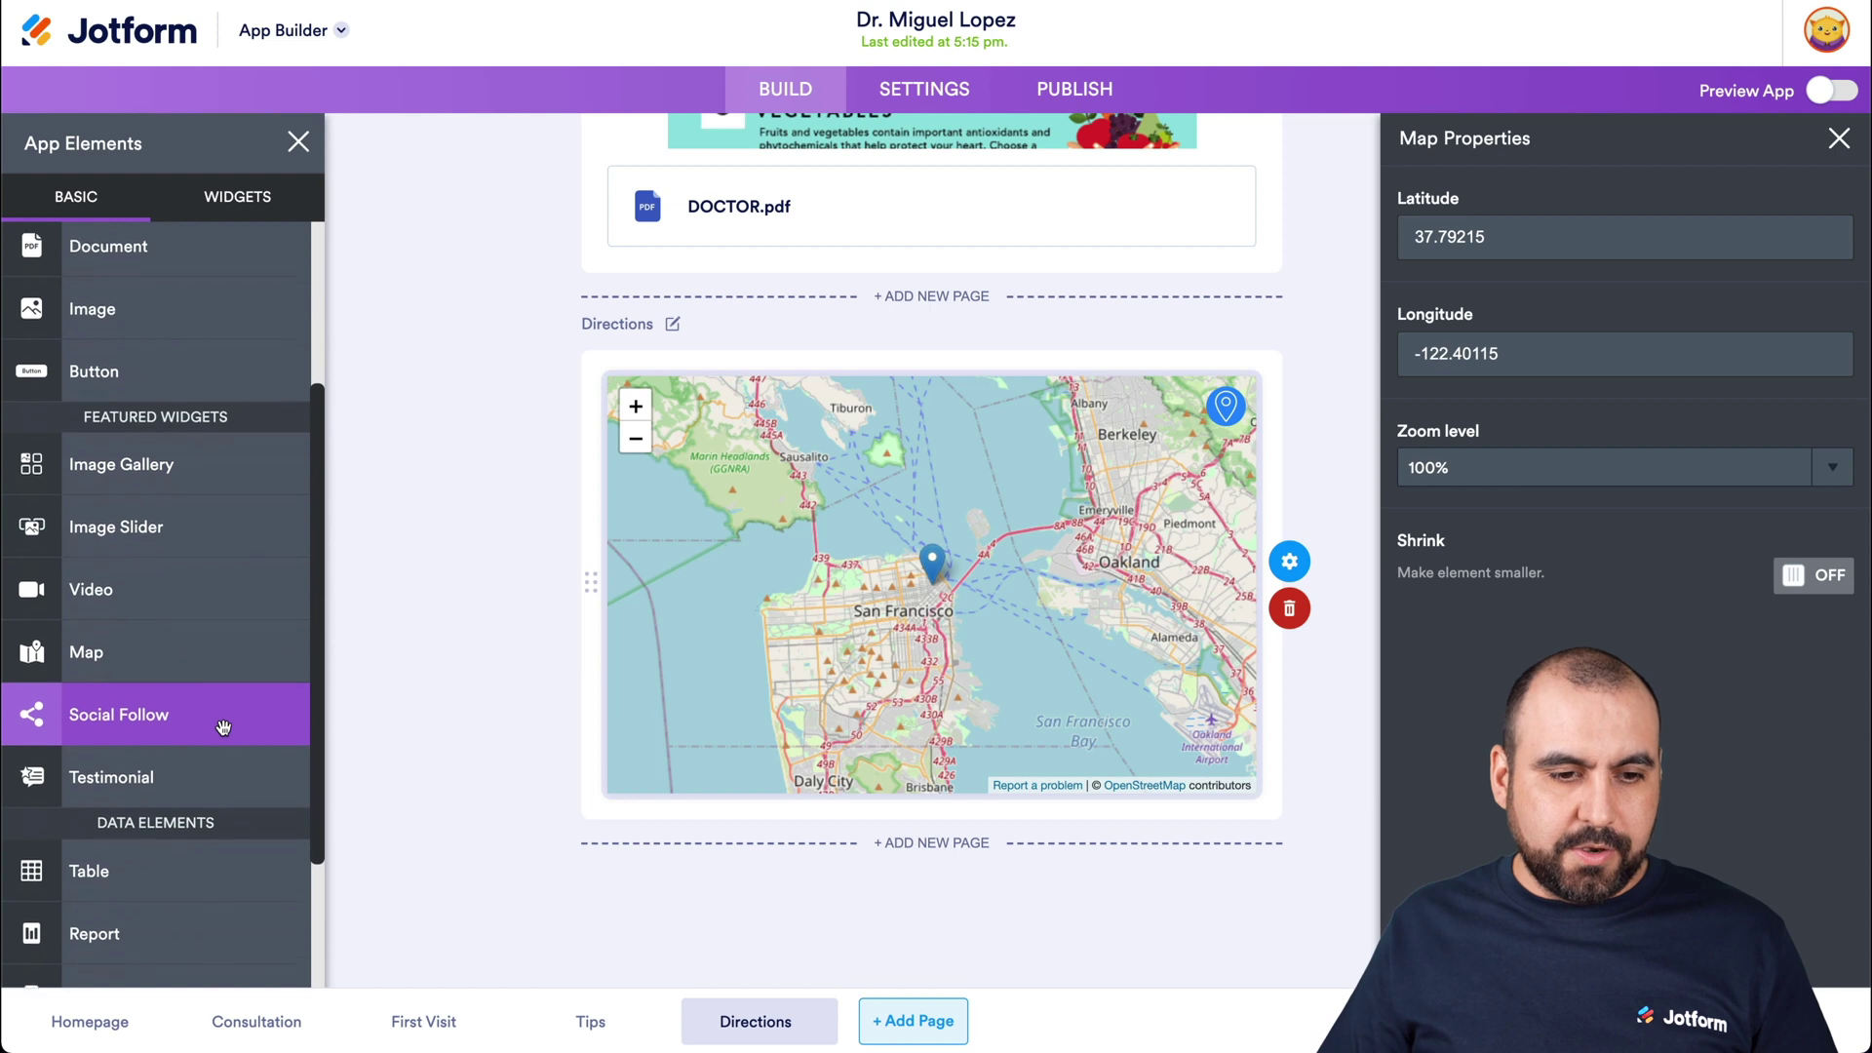
- Add a social follow block below the map and delete its Twitter URL
left_click_drag(223, 723, 944, 788)
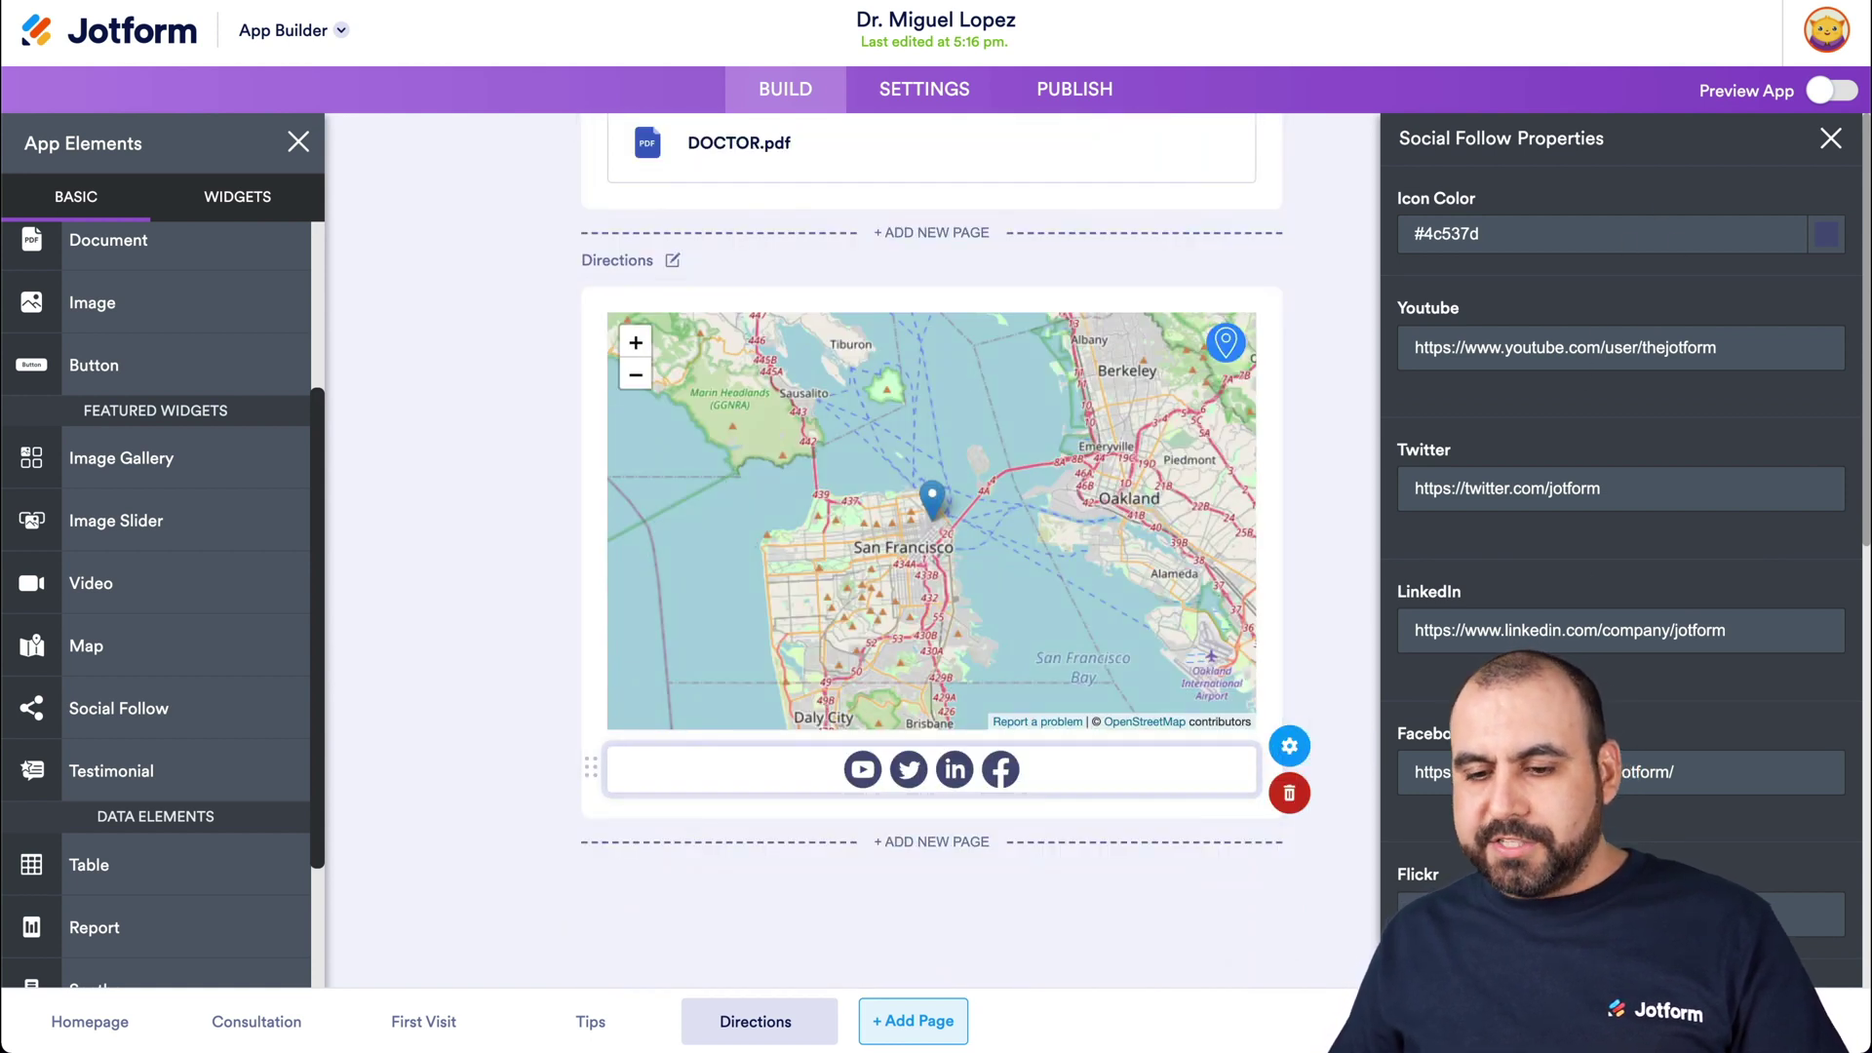
scroll(1621, 546, "down", 10)
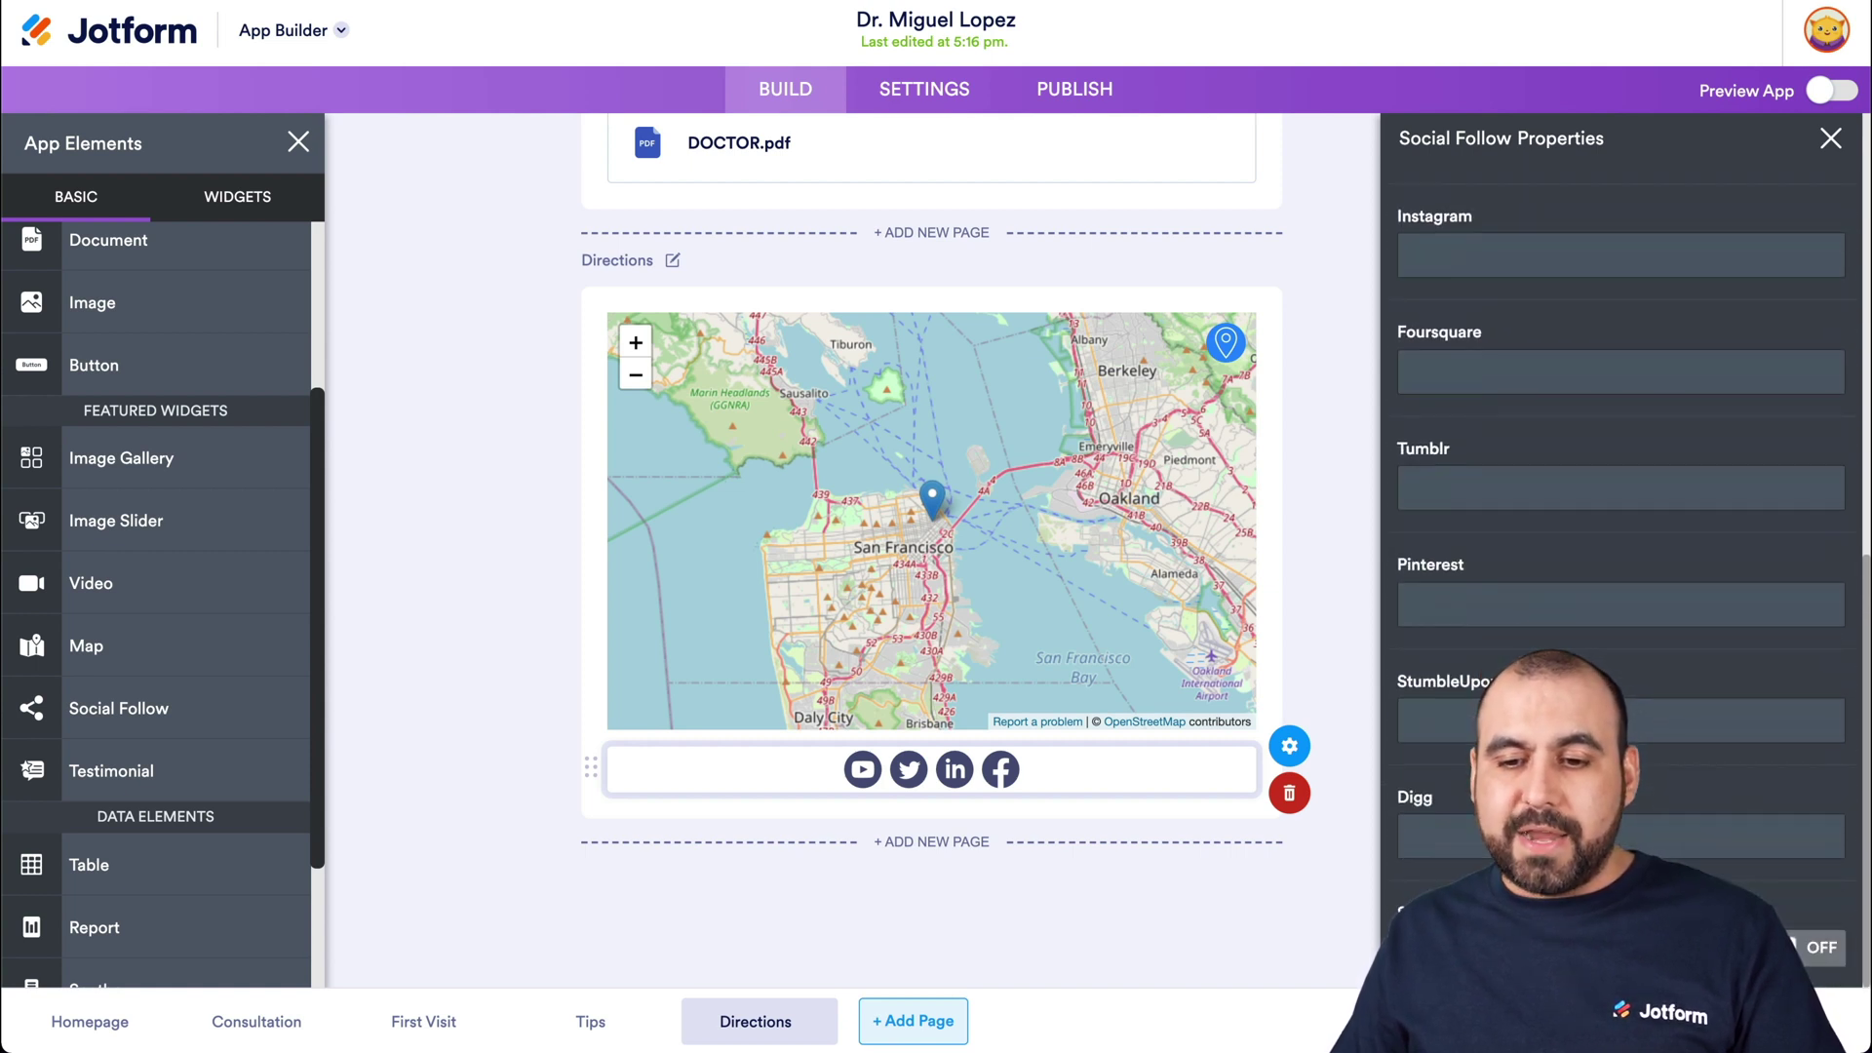
scroll(1451, 616, "up", 8)
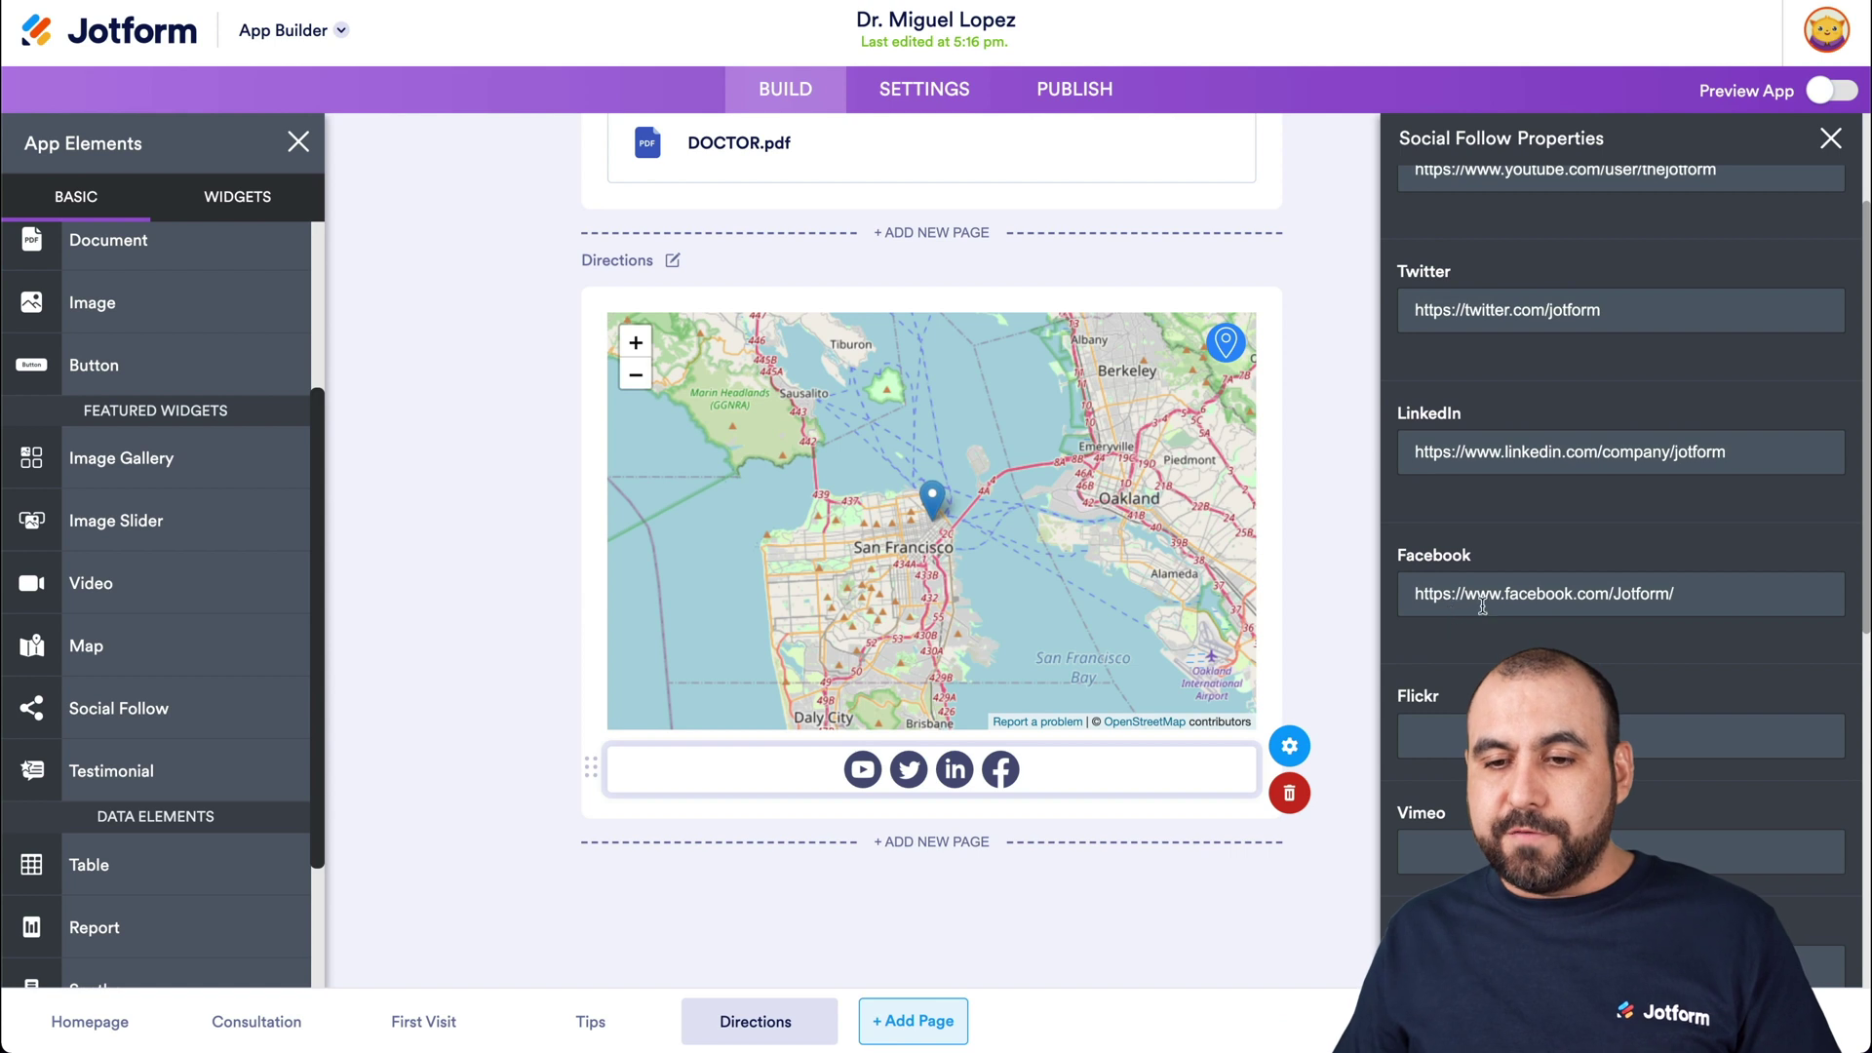
scroll(1520, 581, "up", 2)
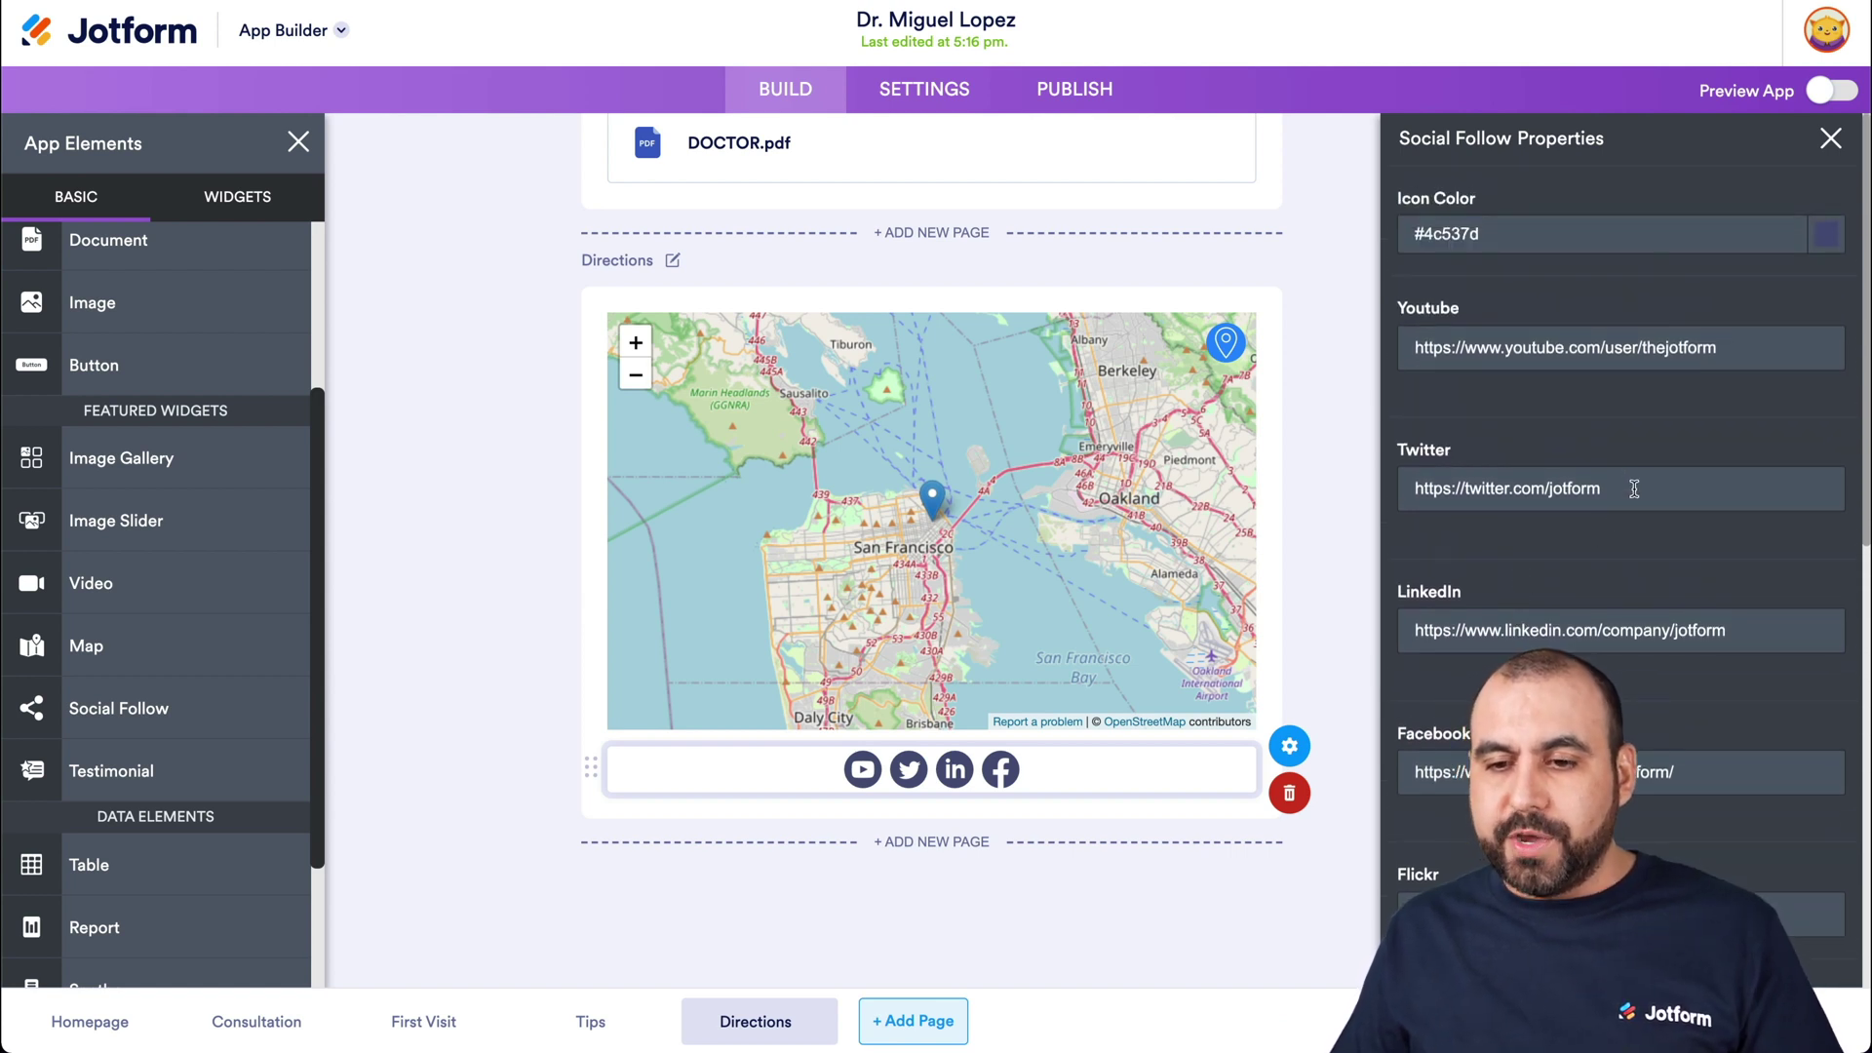
left_click_drag(1636, 489, 1416, 489)
key("BackSpace")
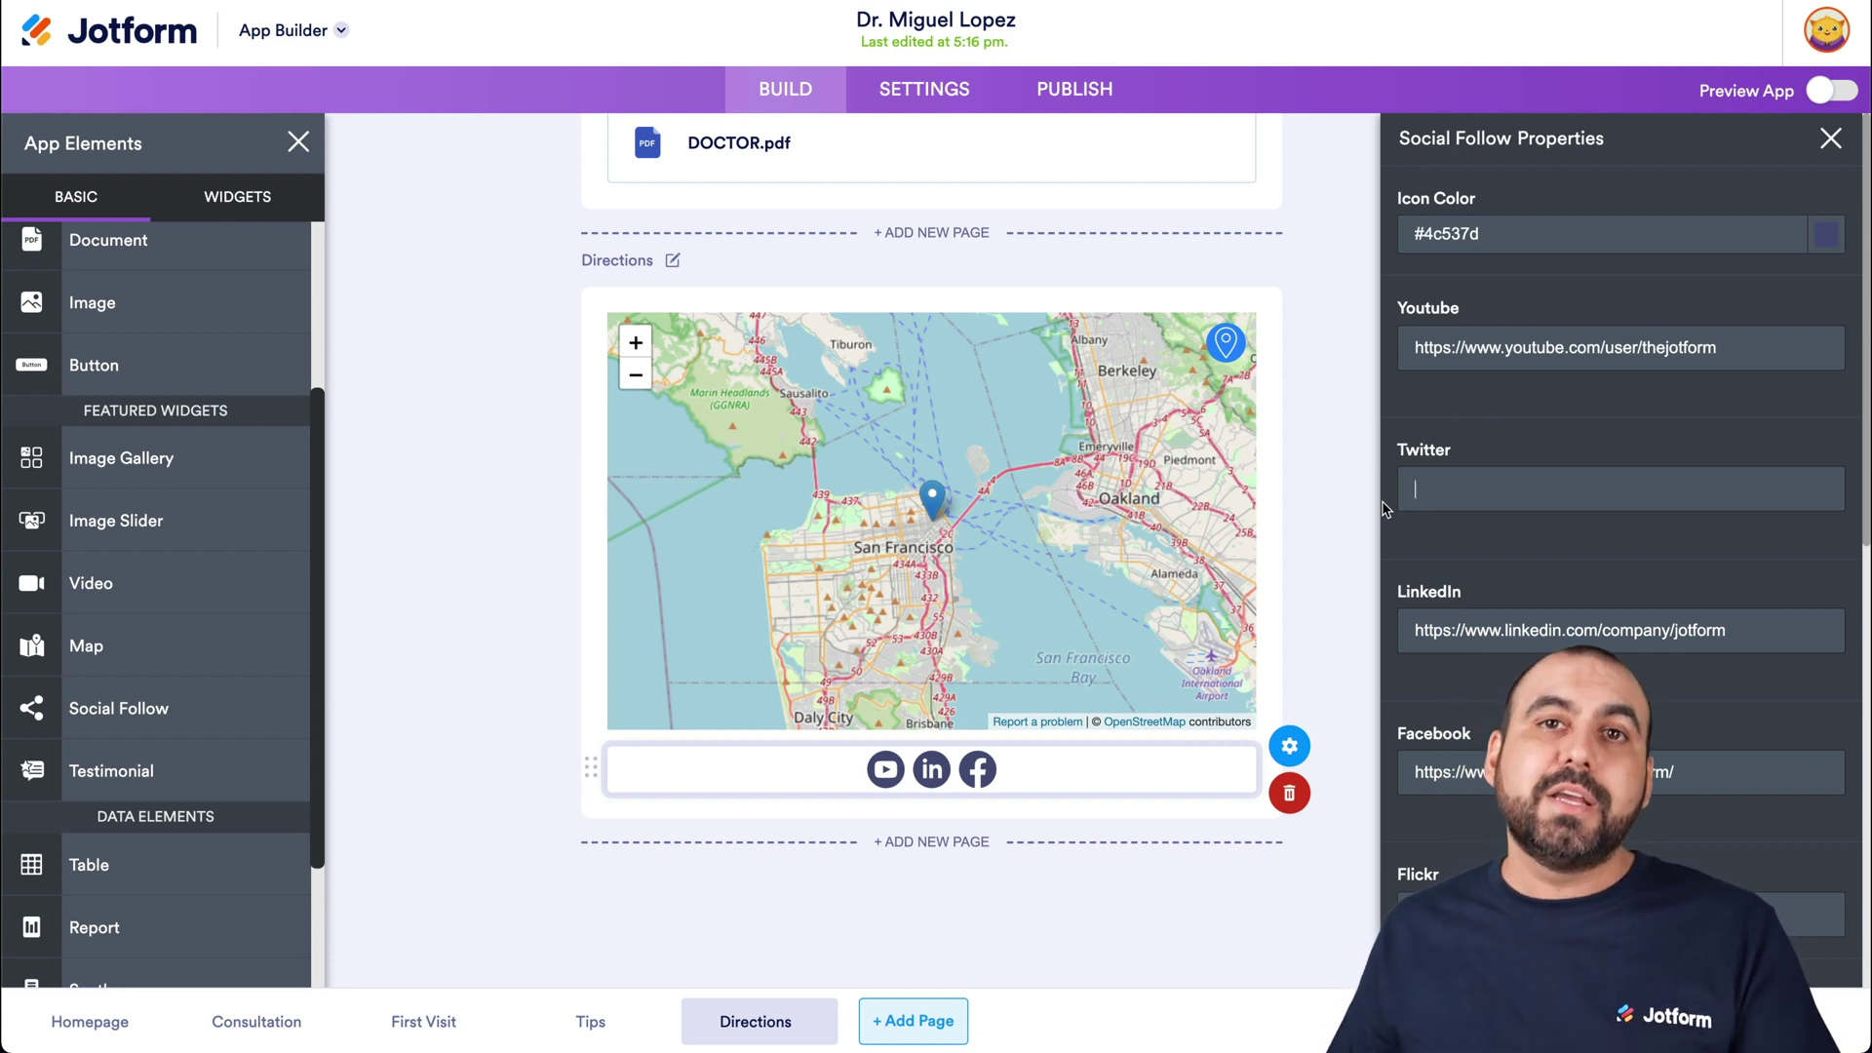
scroll(437, 482, "up", 15)
left_click(437, 482)
scroll(436, 482, "up", 10)
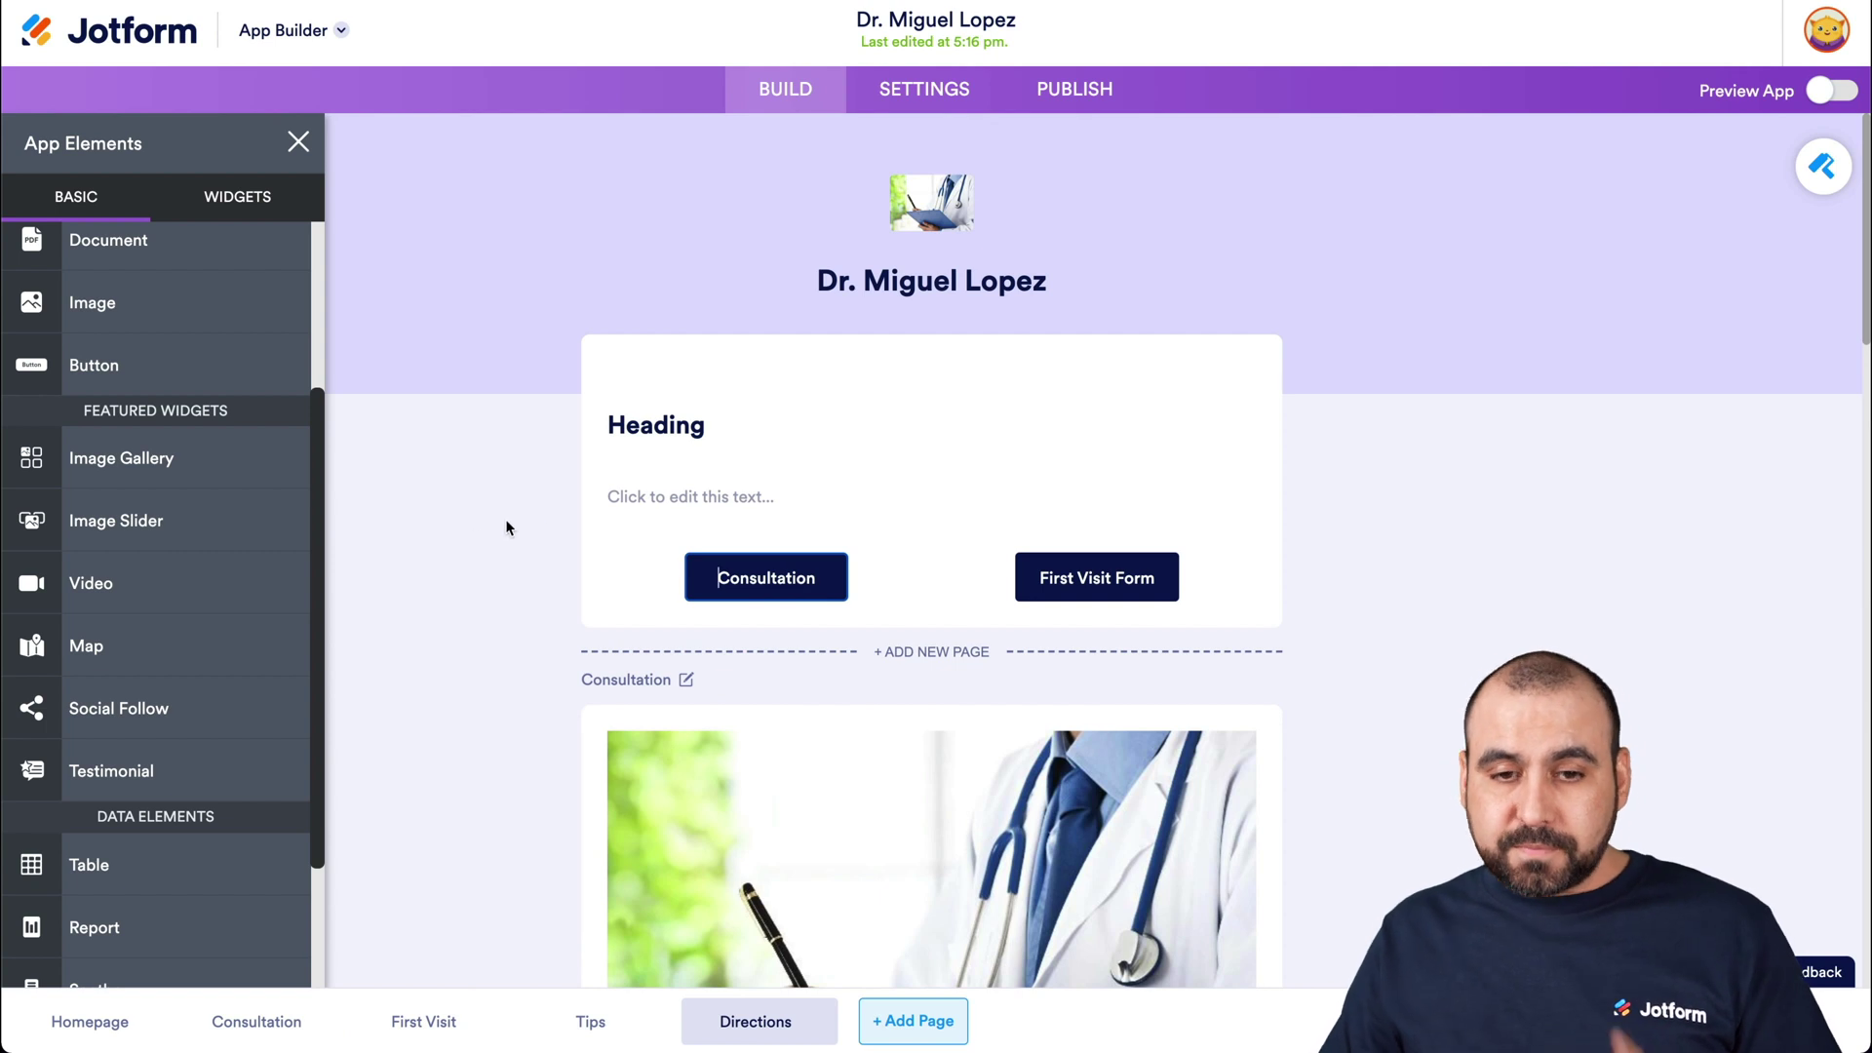
- Turn on Preview App, check the device QR code, and bring up the phone preview's PAGES list
left_click(1838, 93)
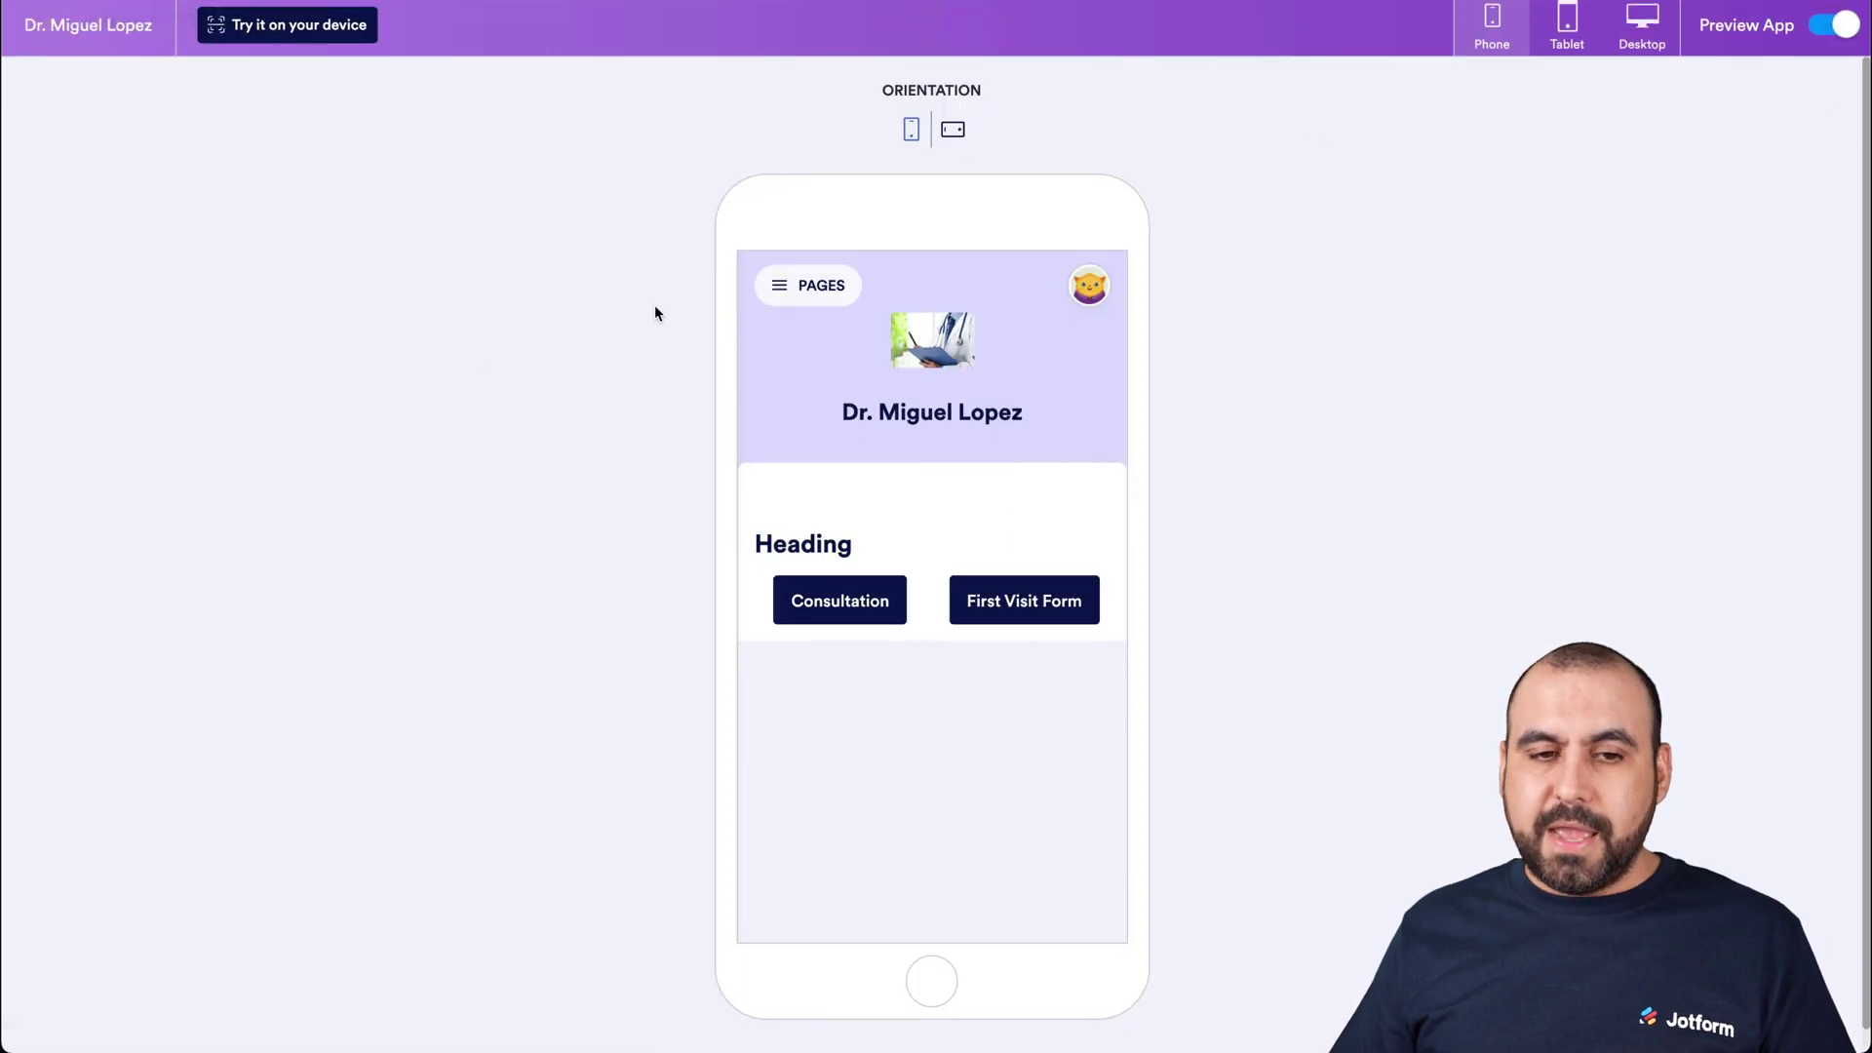
left_click(271, 26)
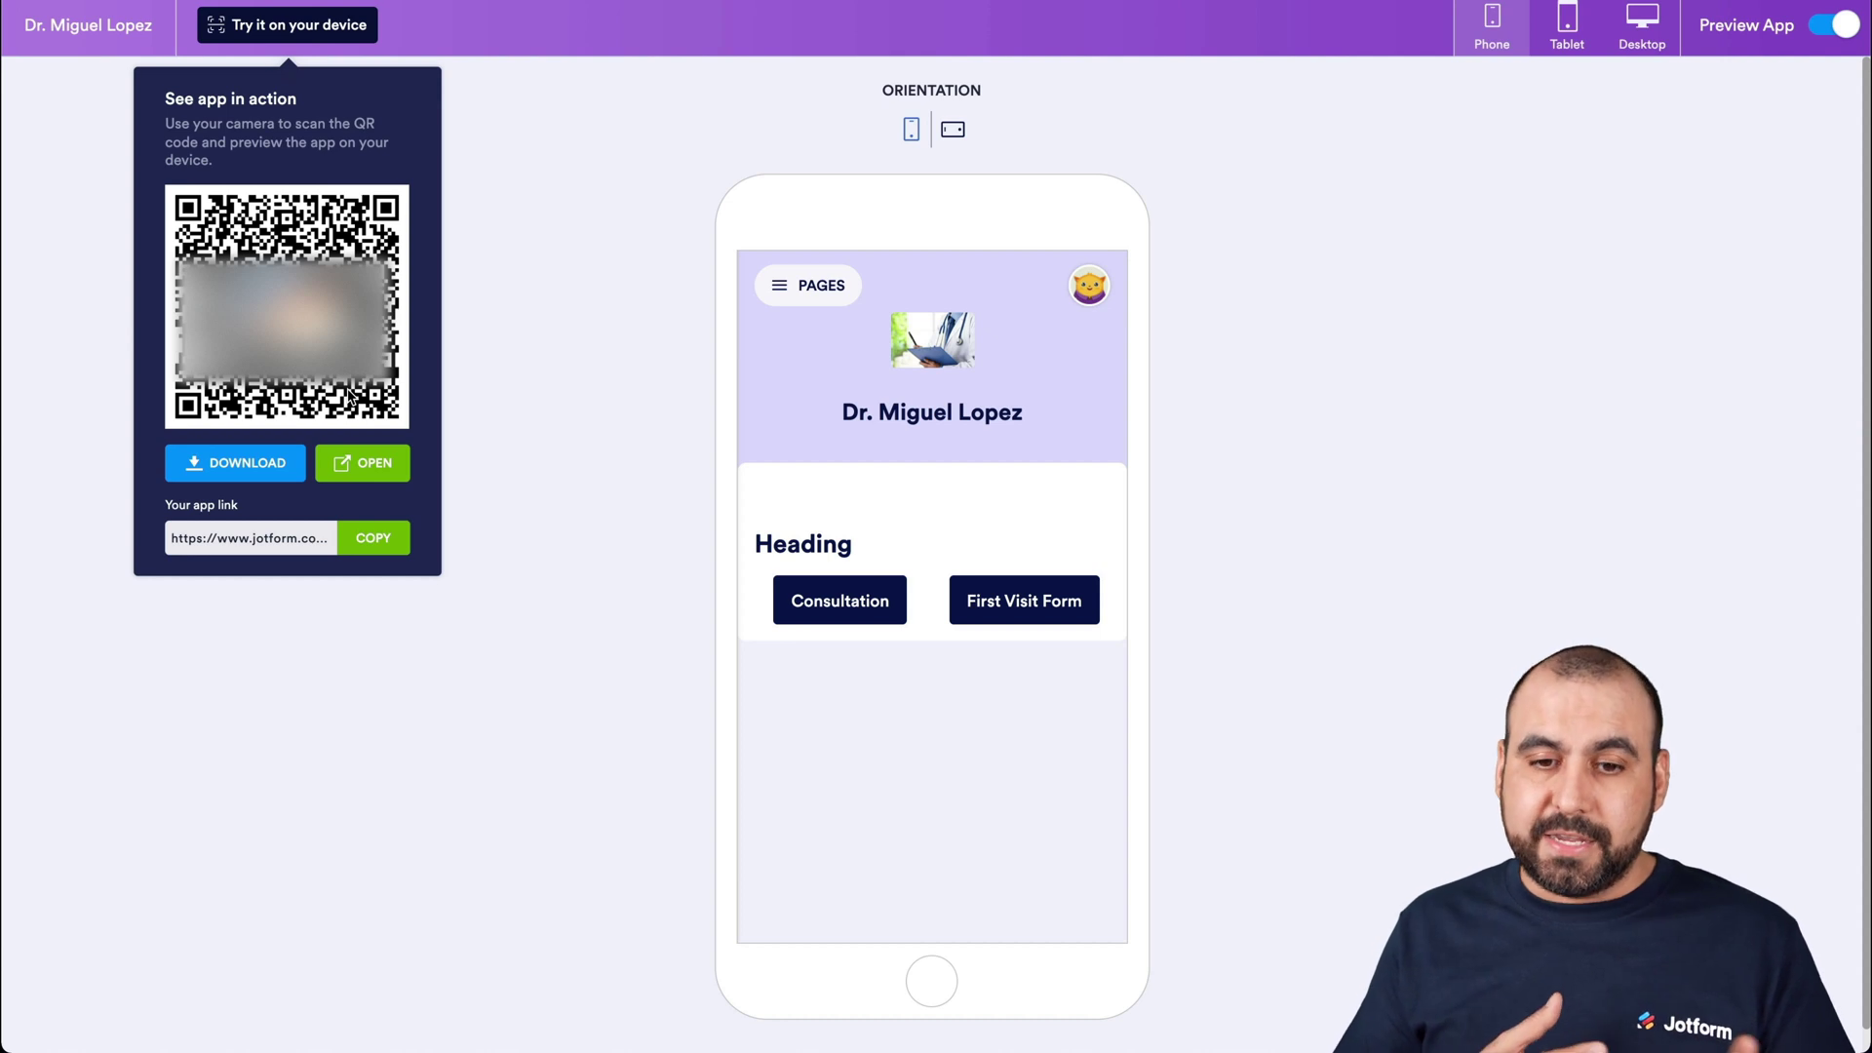
left_click(513, 392)
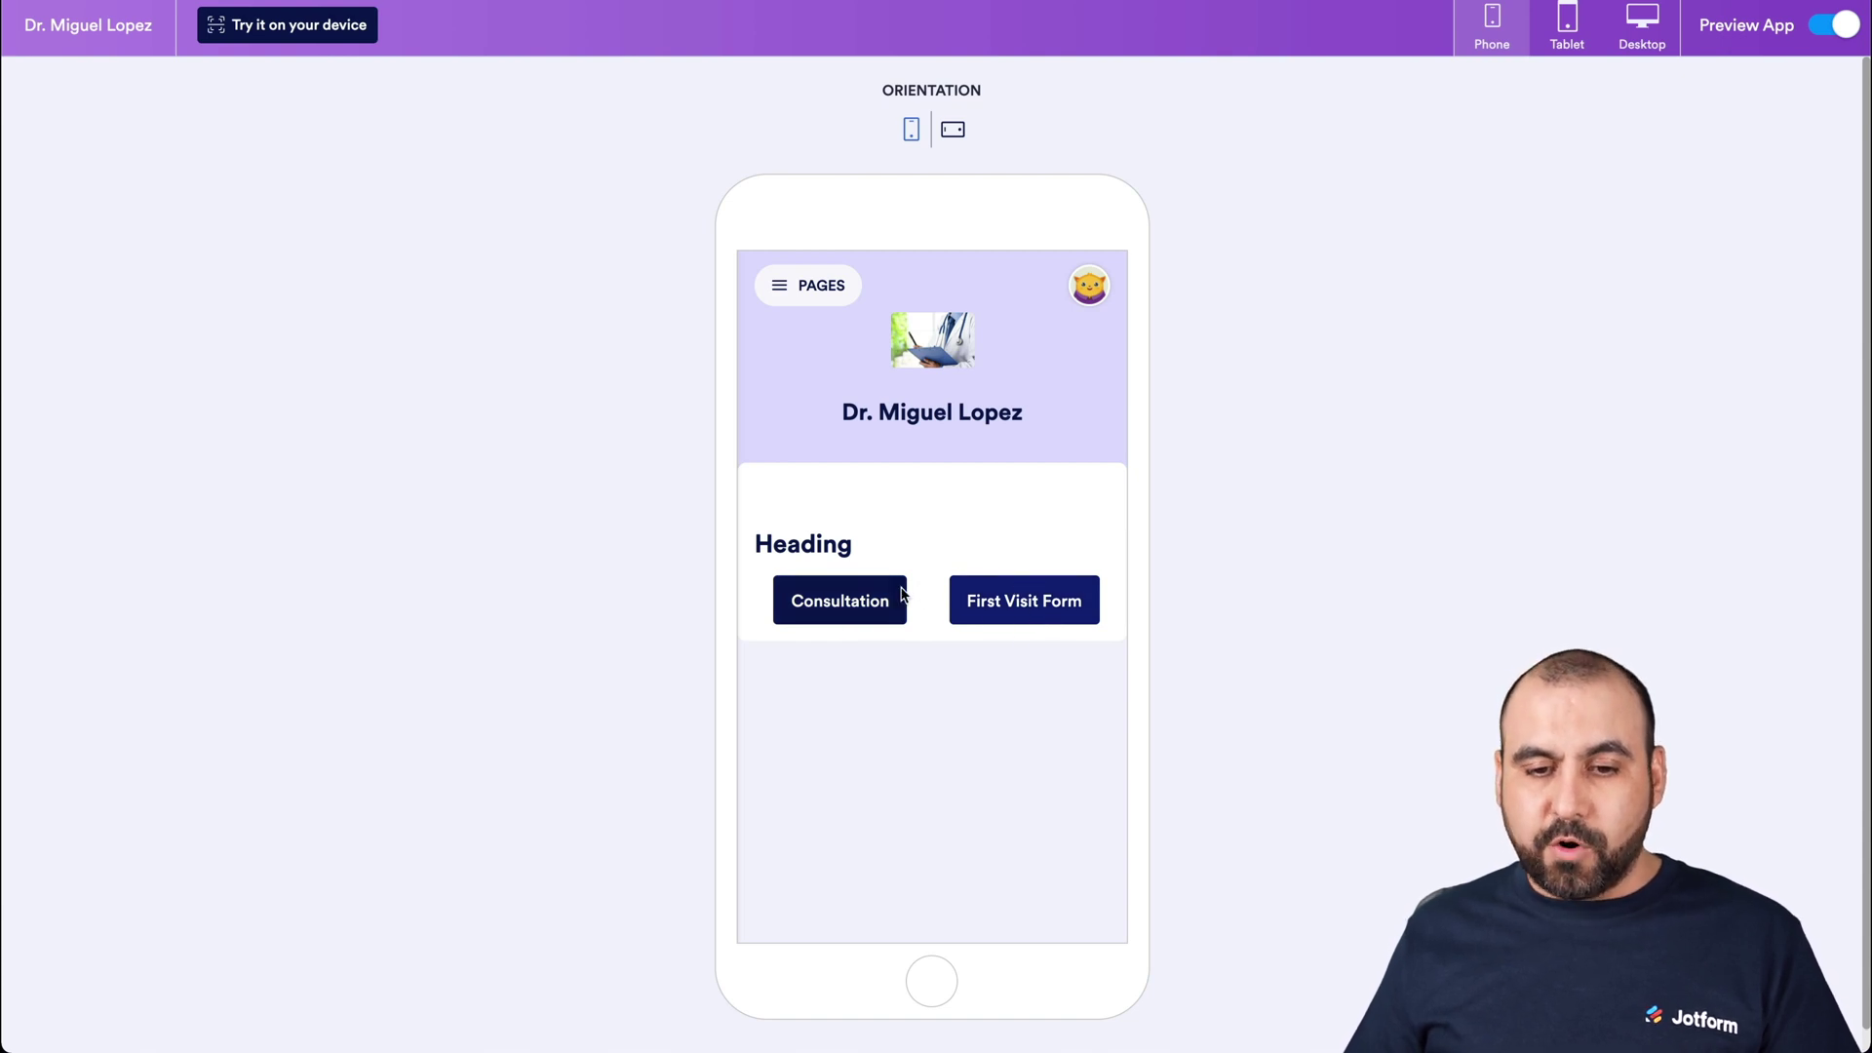
left_click(775, 292)
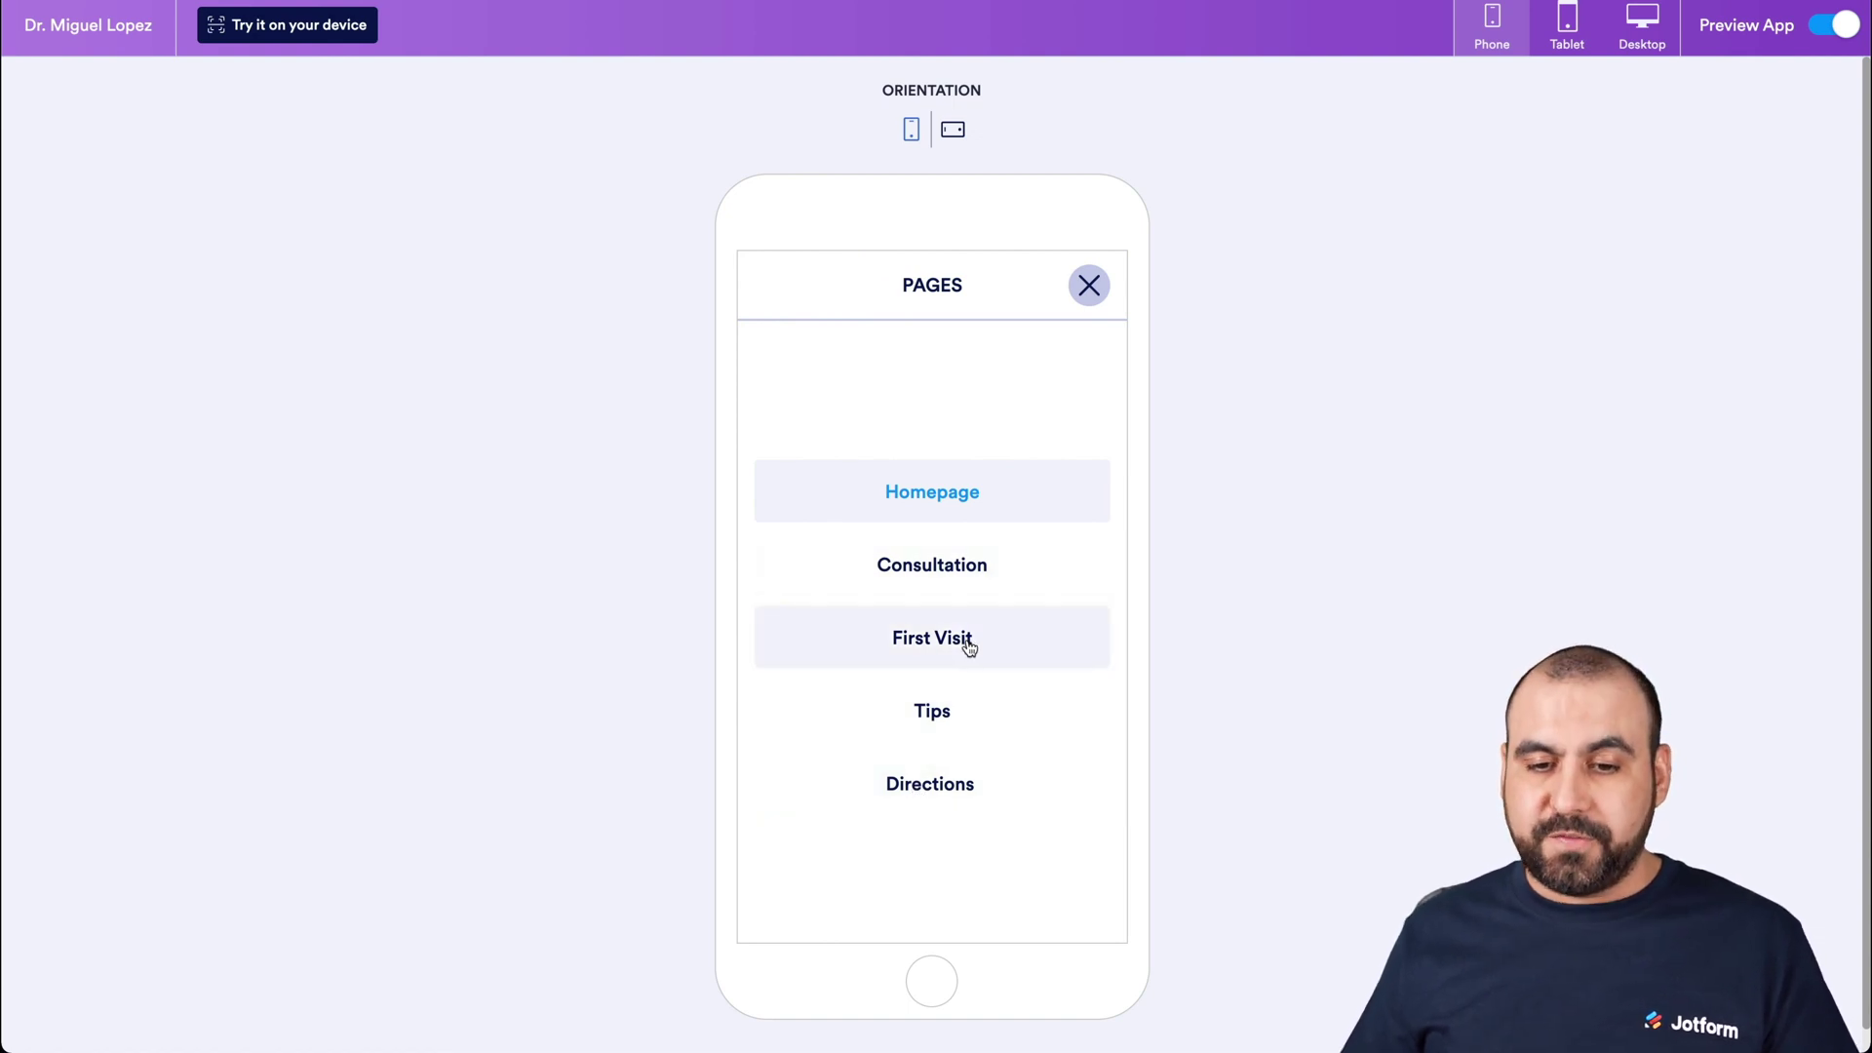
- Open the Consultation page's form for filling out, then go back
left_click(975, 581)
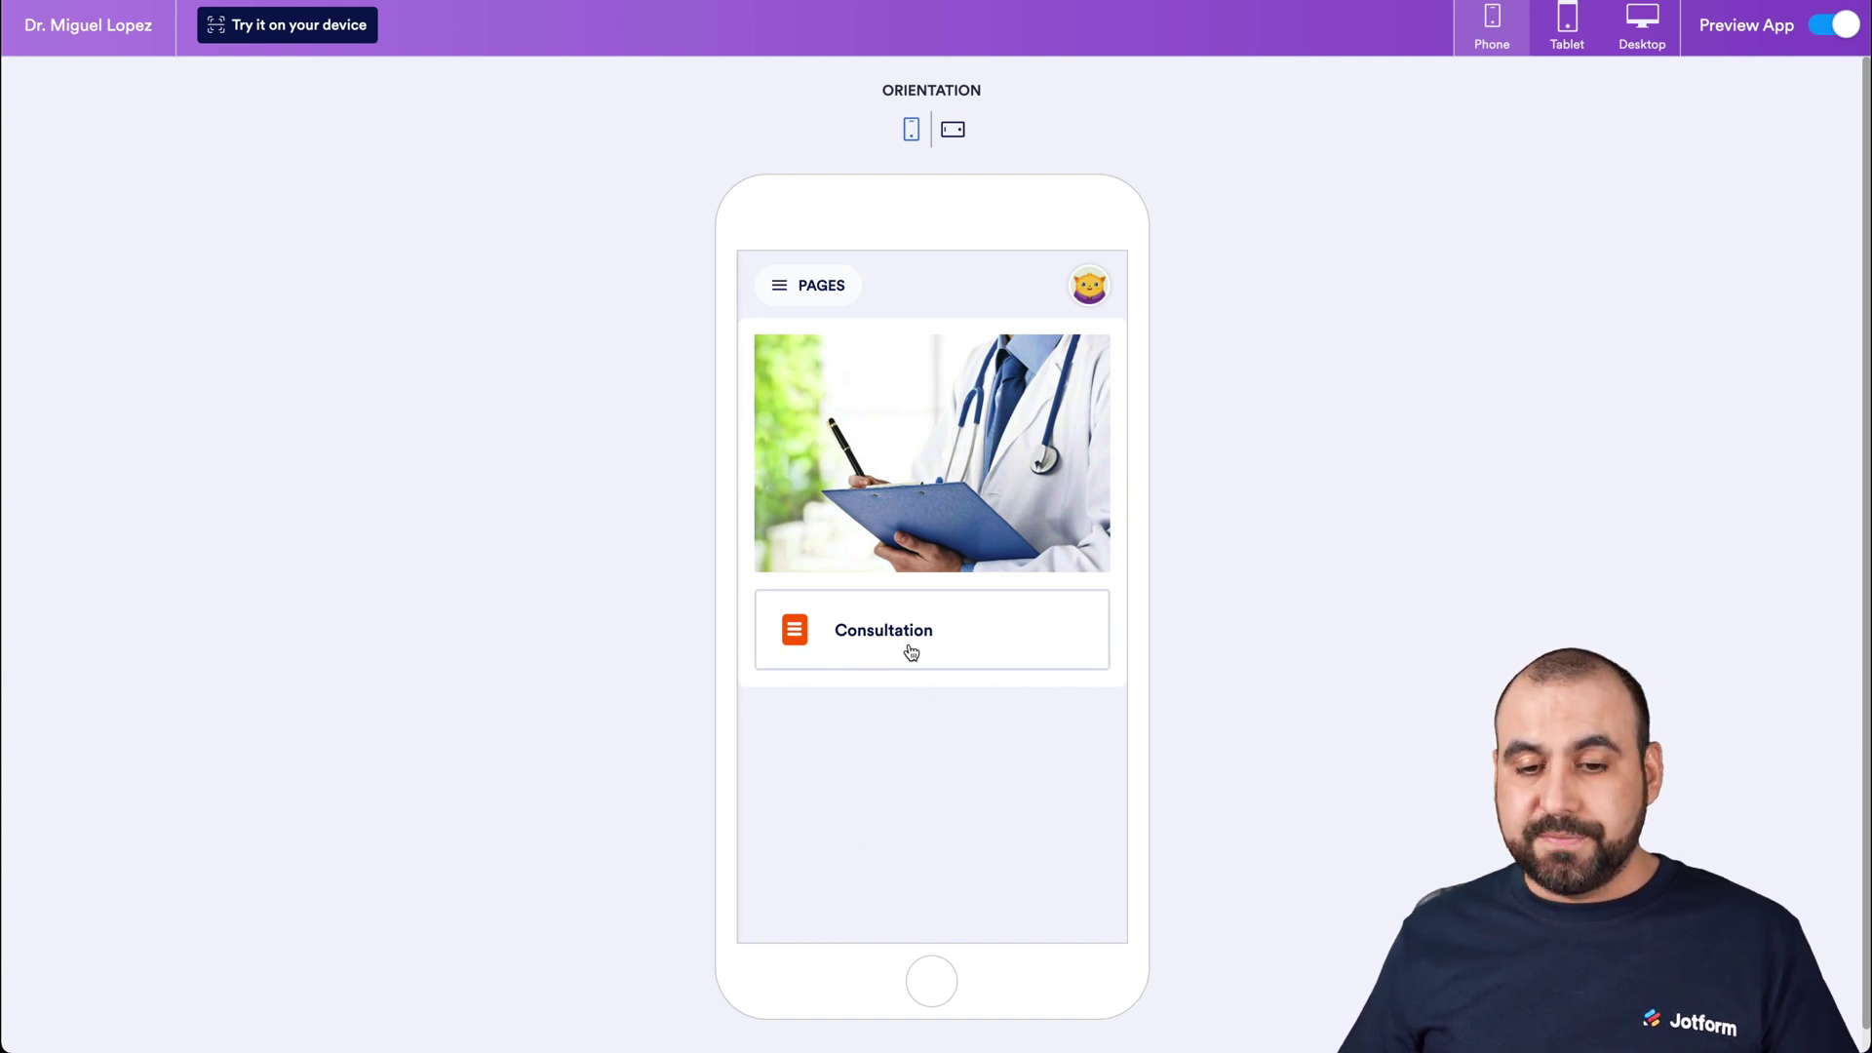
left_click(911, 651)
left_click(865, 803)
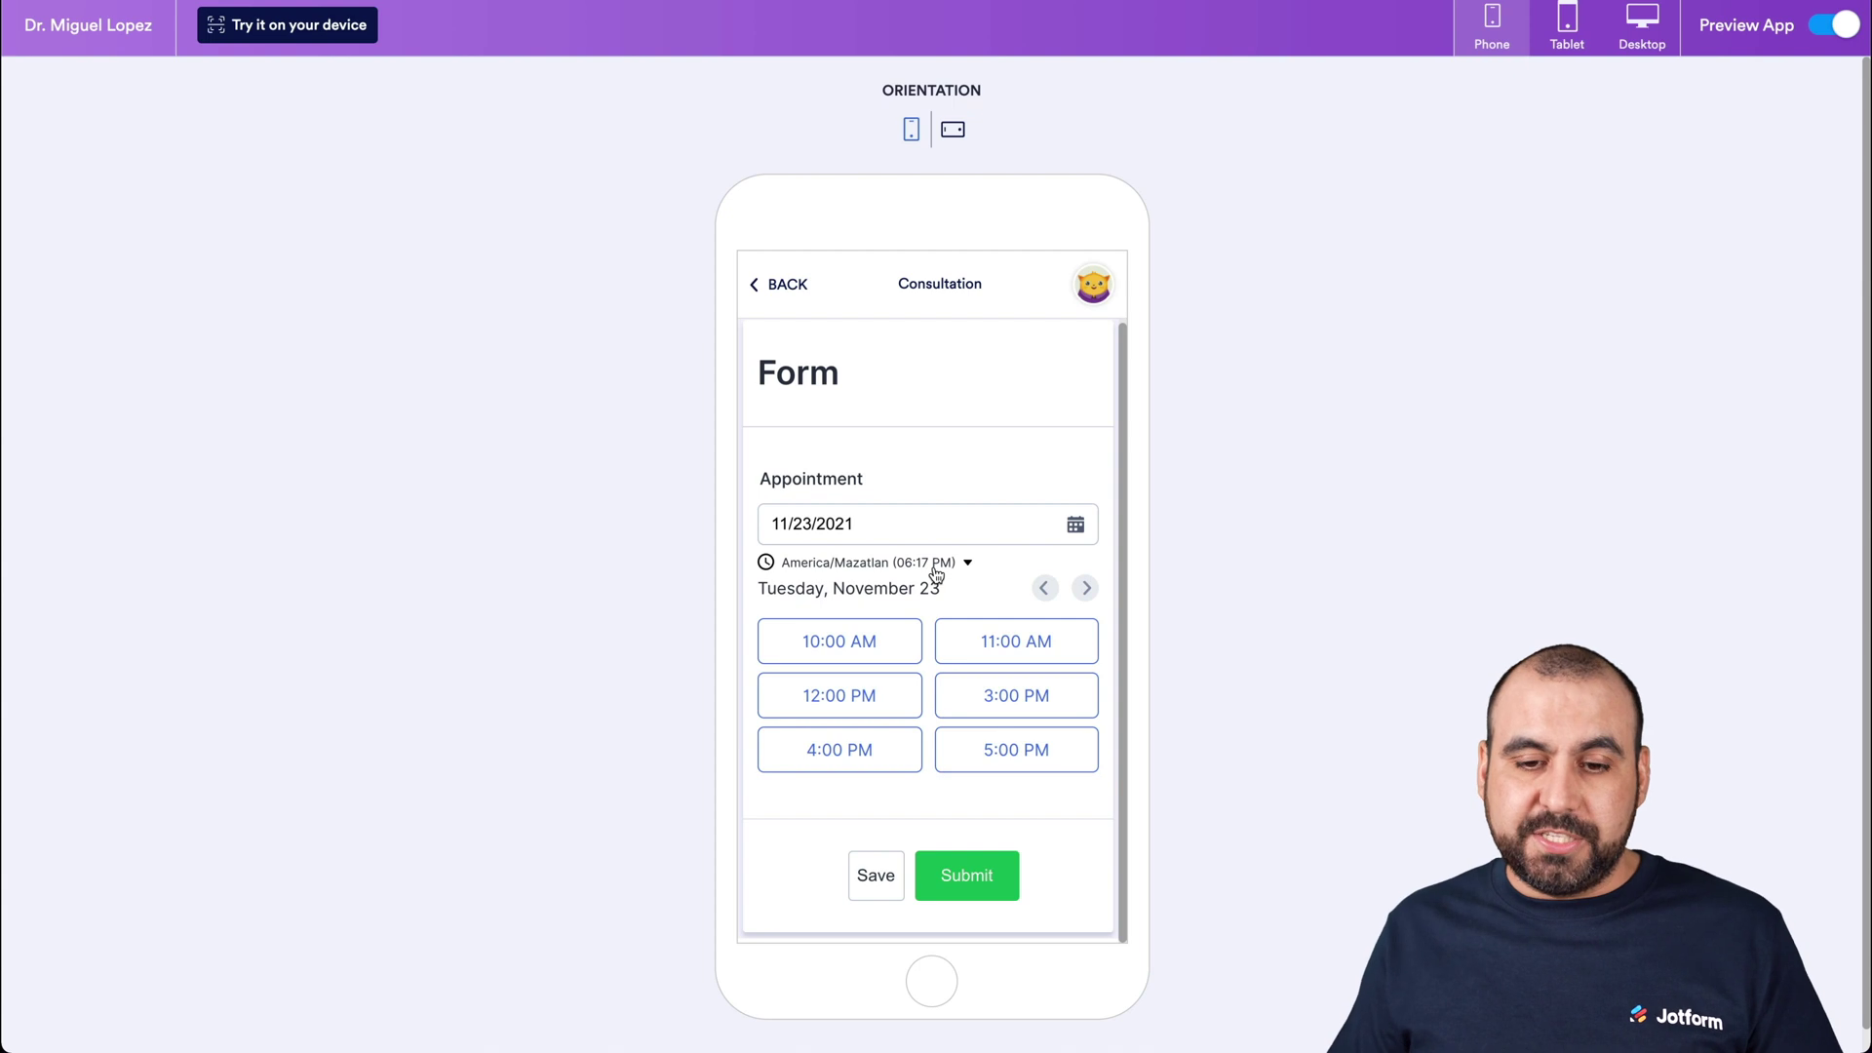
left_click(762, 287)
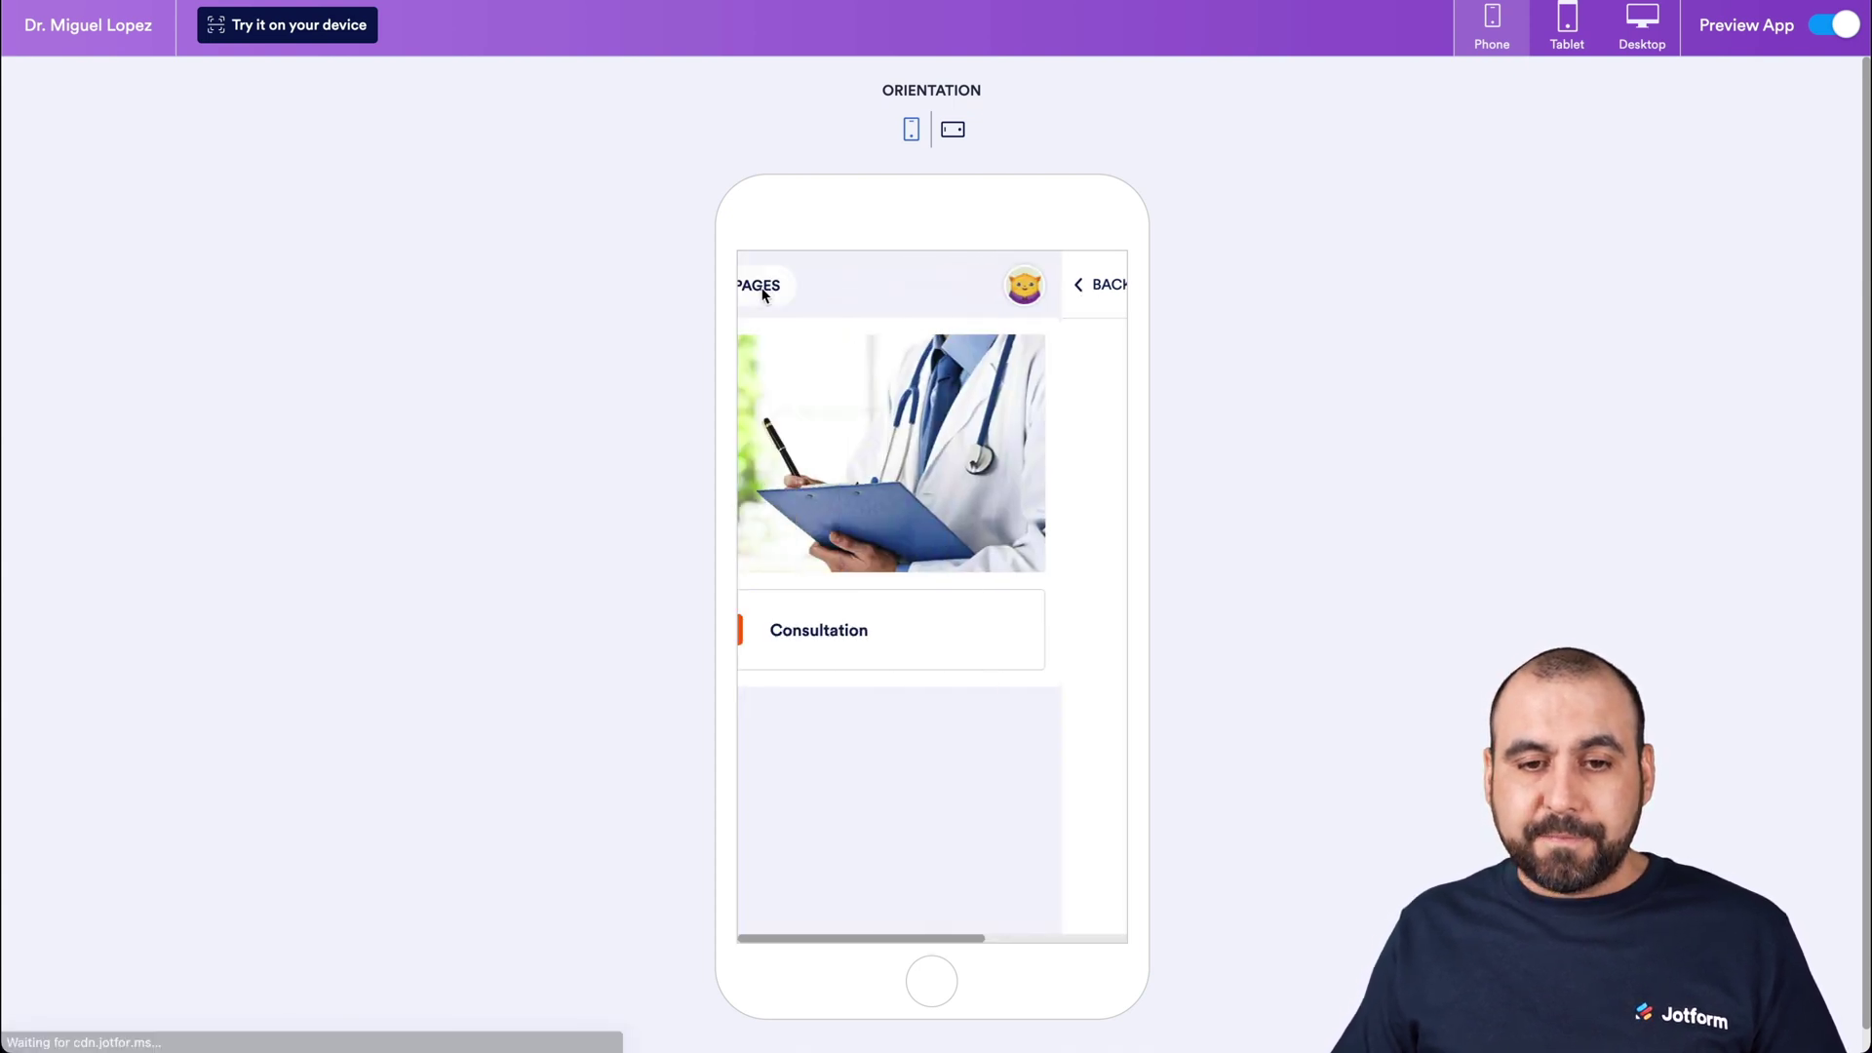
- From the First Visit page, choose Fill out Form on the Patient Medical History Form
left_click(768, 291)
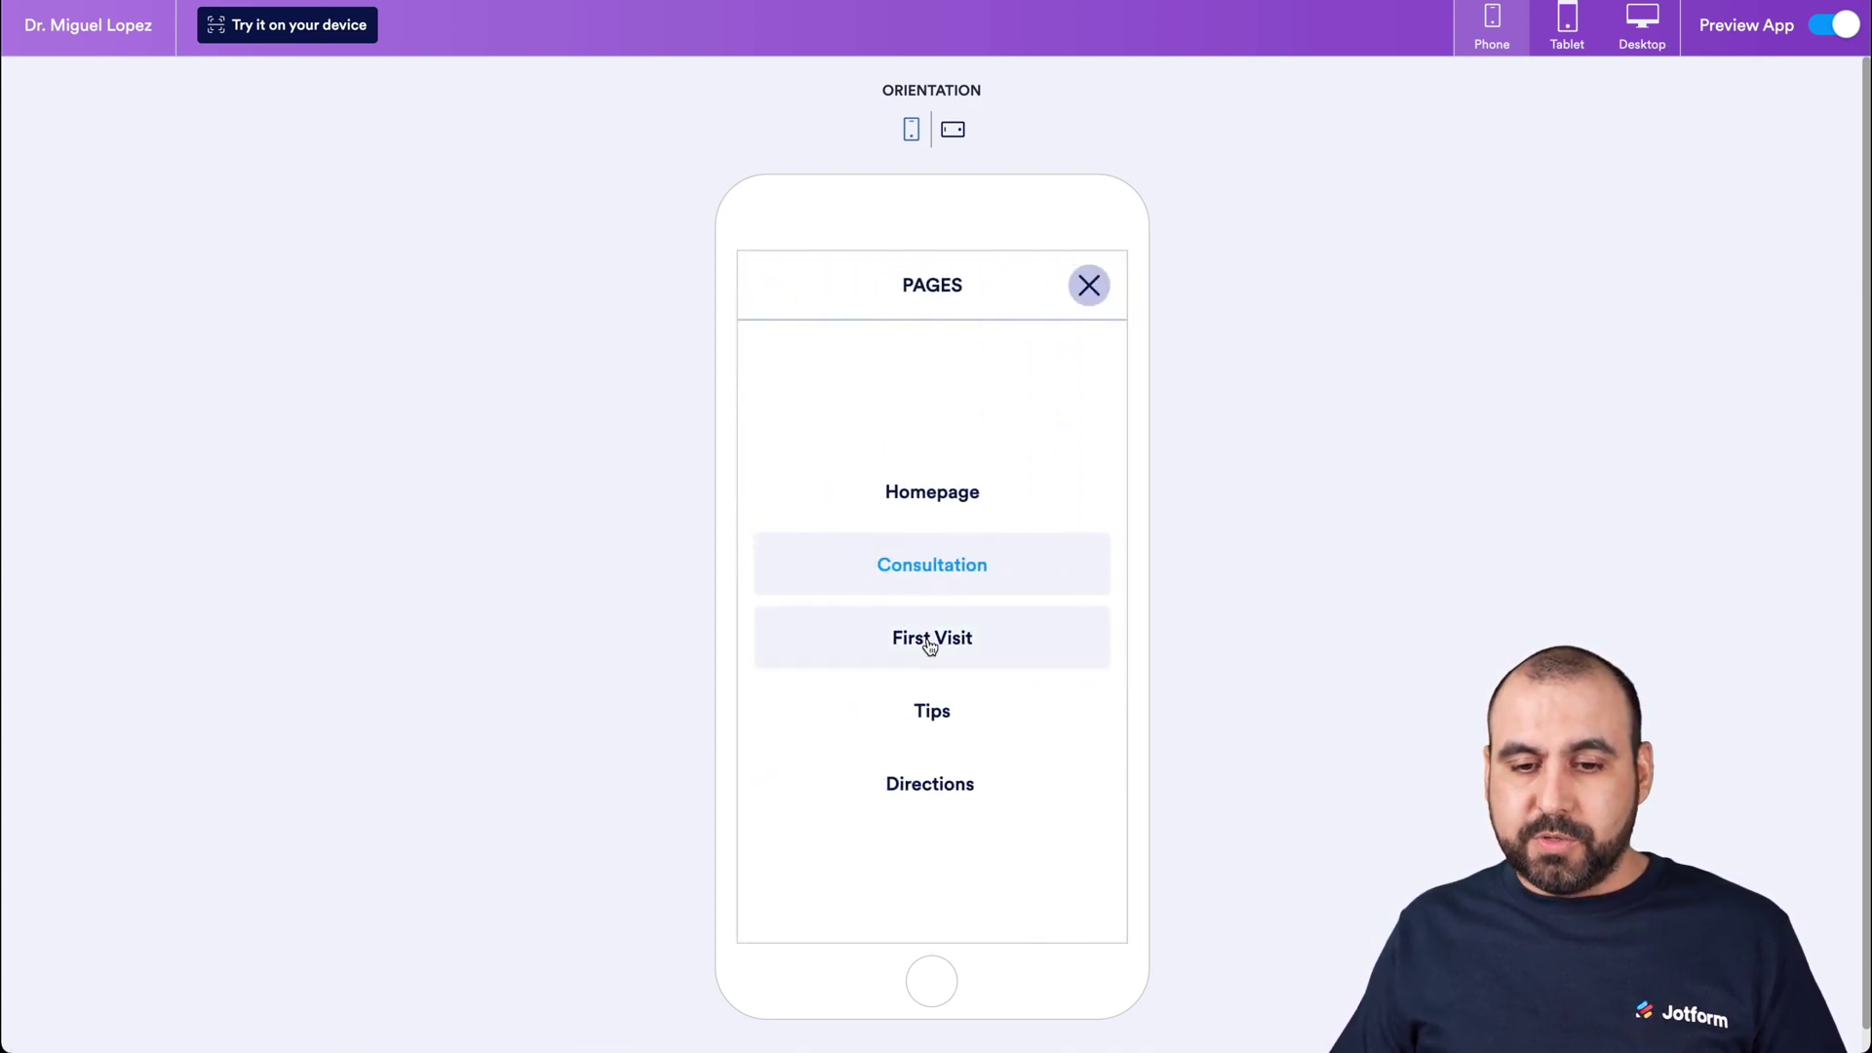
left_click(929, 645)
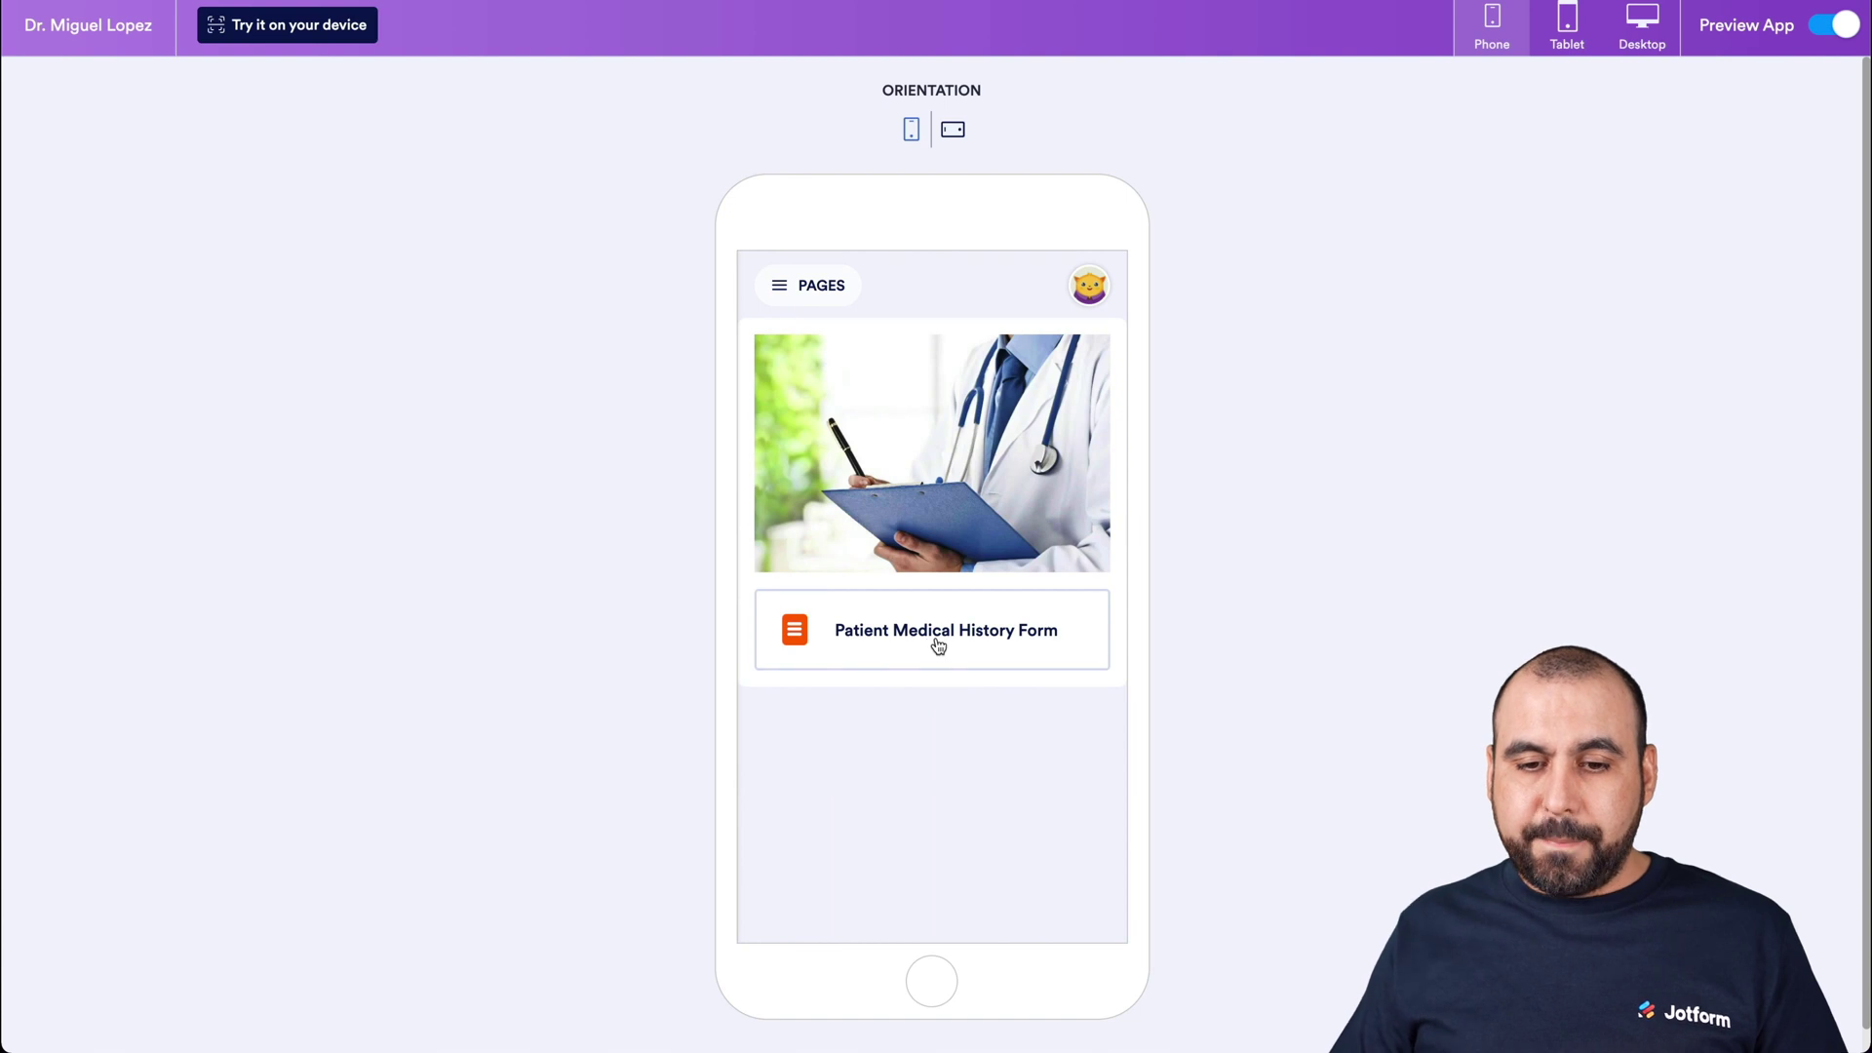
left_click(937, 645)
left_click(886, 808)
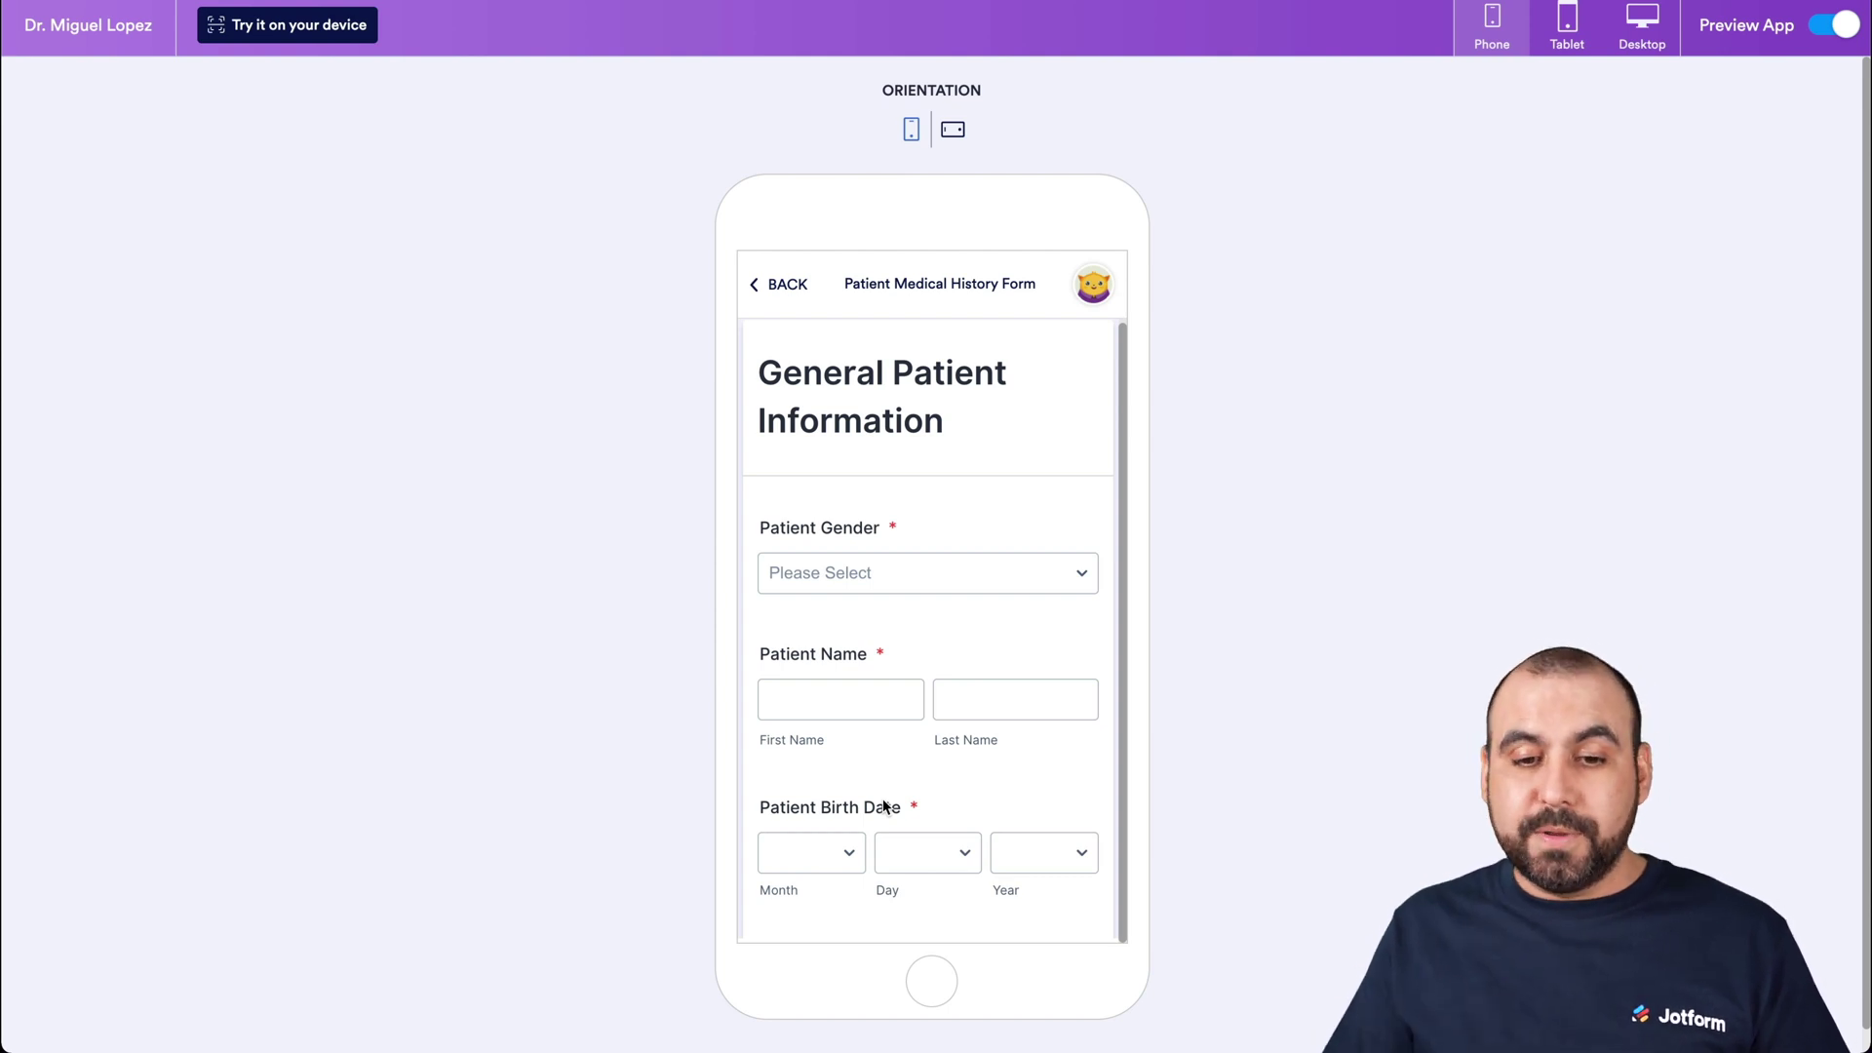
- Set Patient Gender to Male and enter the patient's first and last name
scroll(883, 801, "down", 3)
left_click(895, 394)
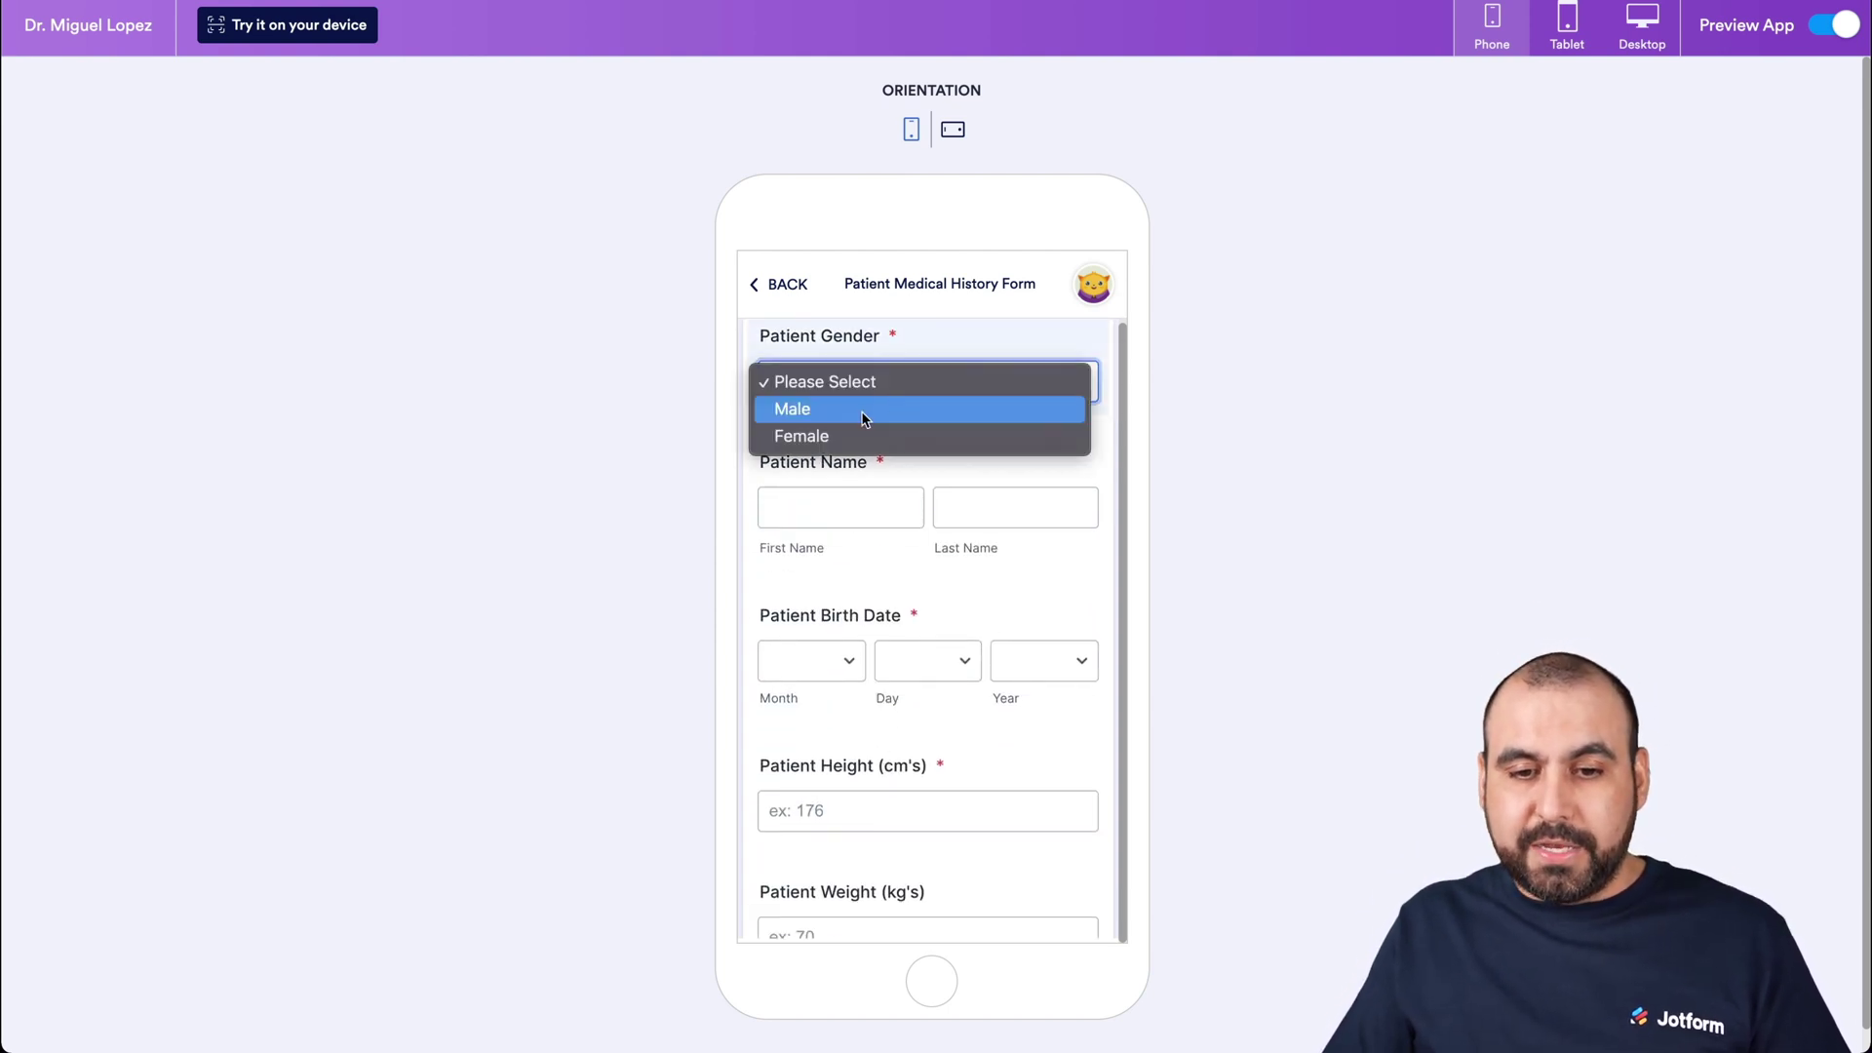
left_click(863, 409)
left_click(848, 506)
key("Tab")
scroll(822, 573, "down", 2)
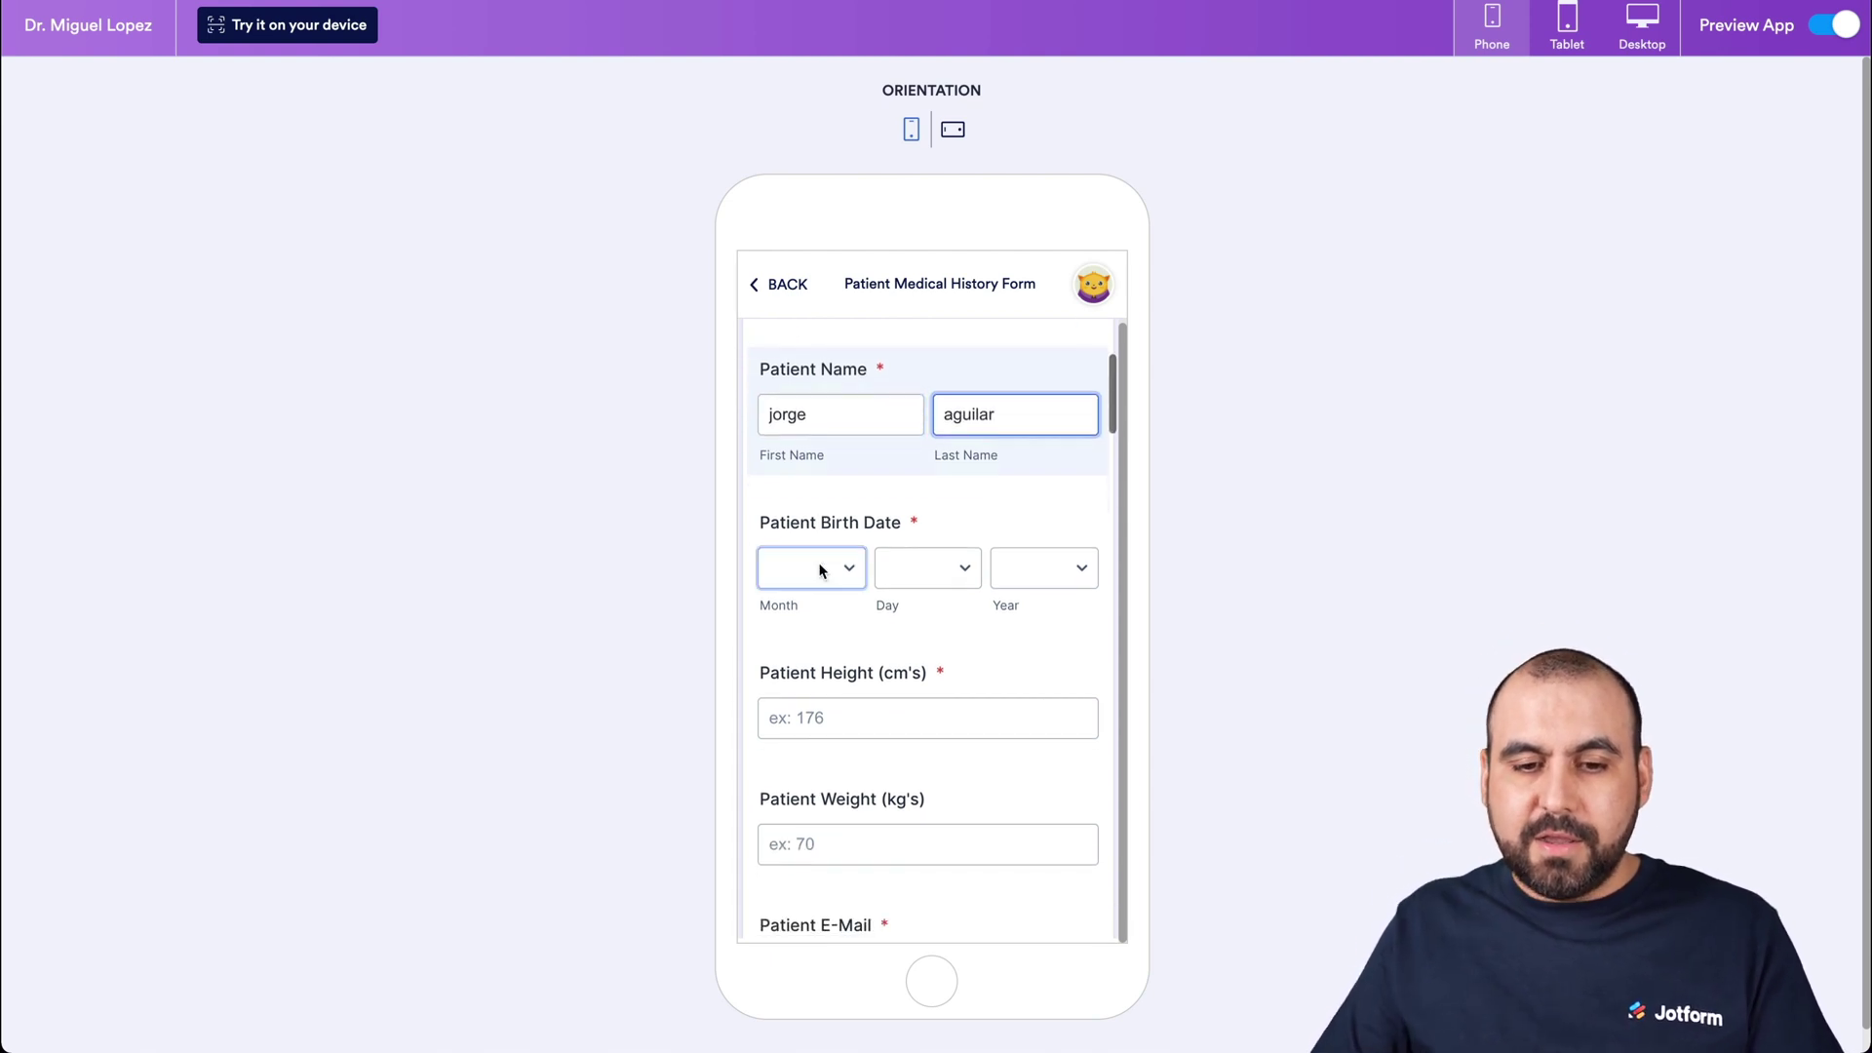
left_click(824, 579)
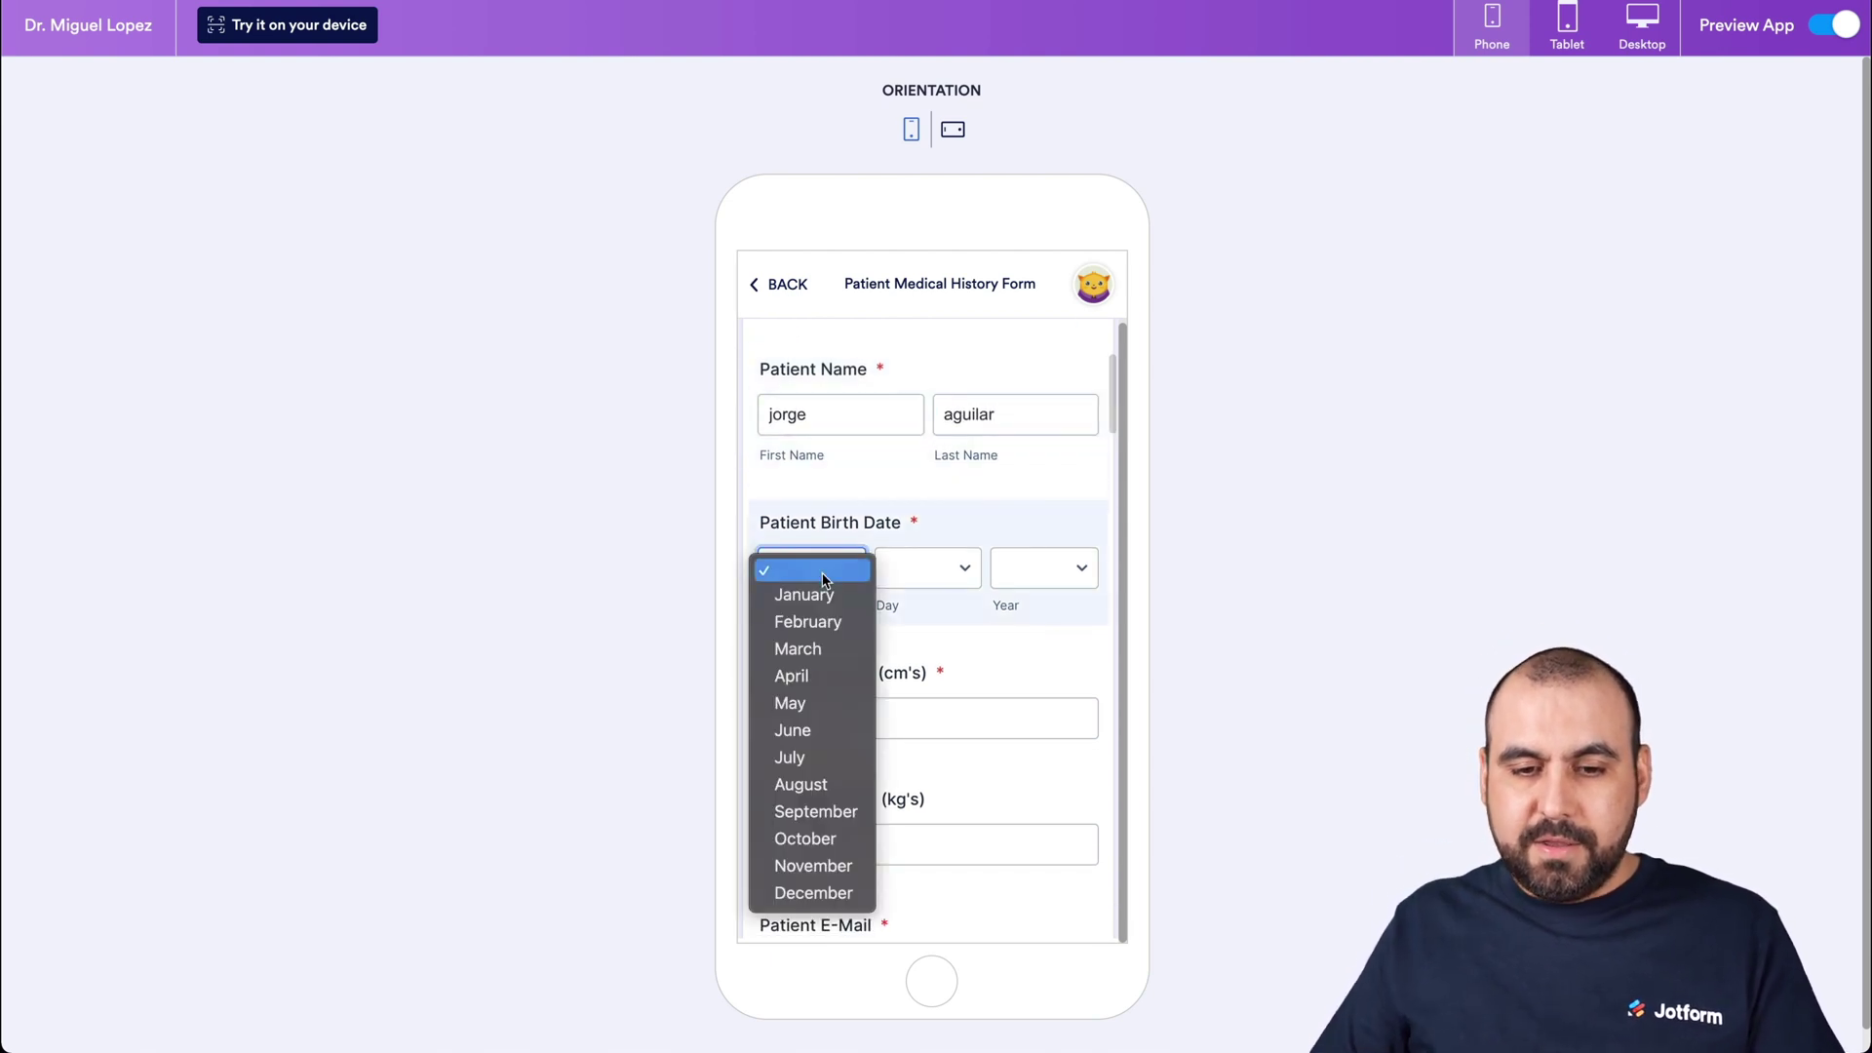
left_click(804, 785)
left_click(921, 573)
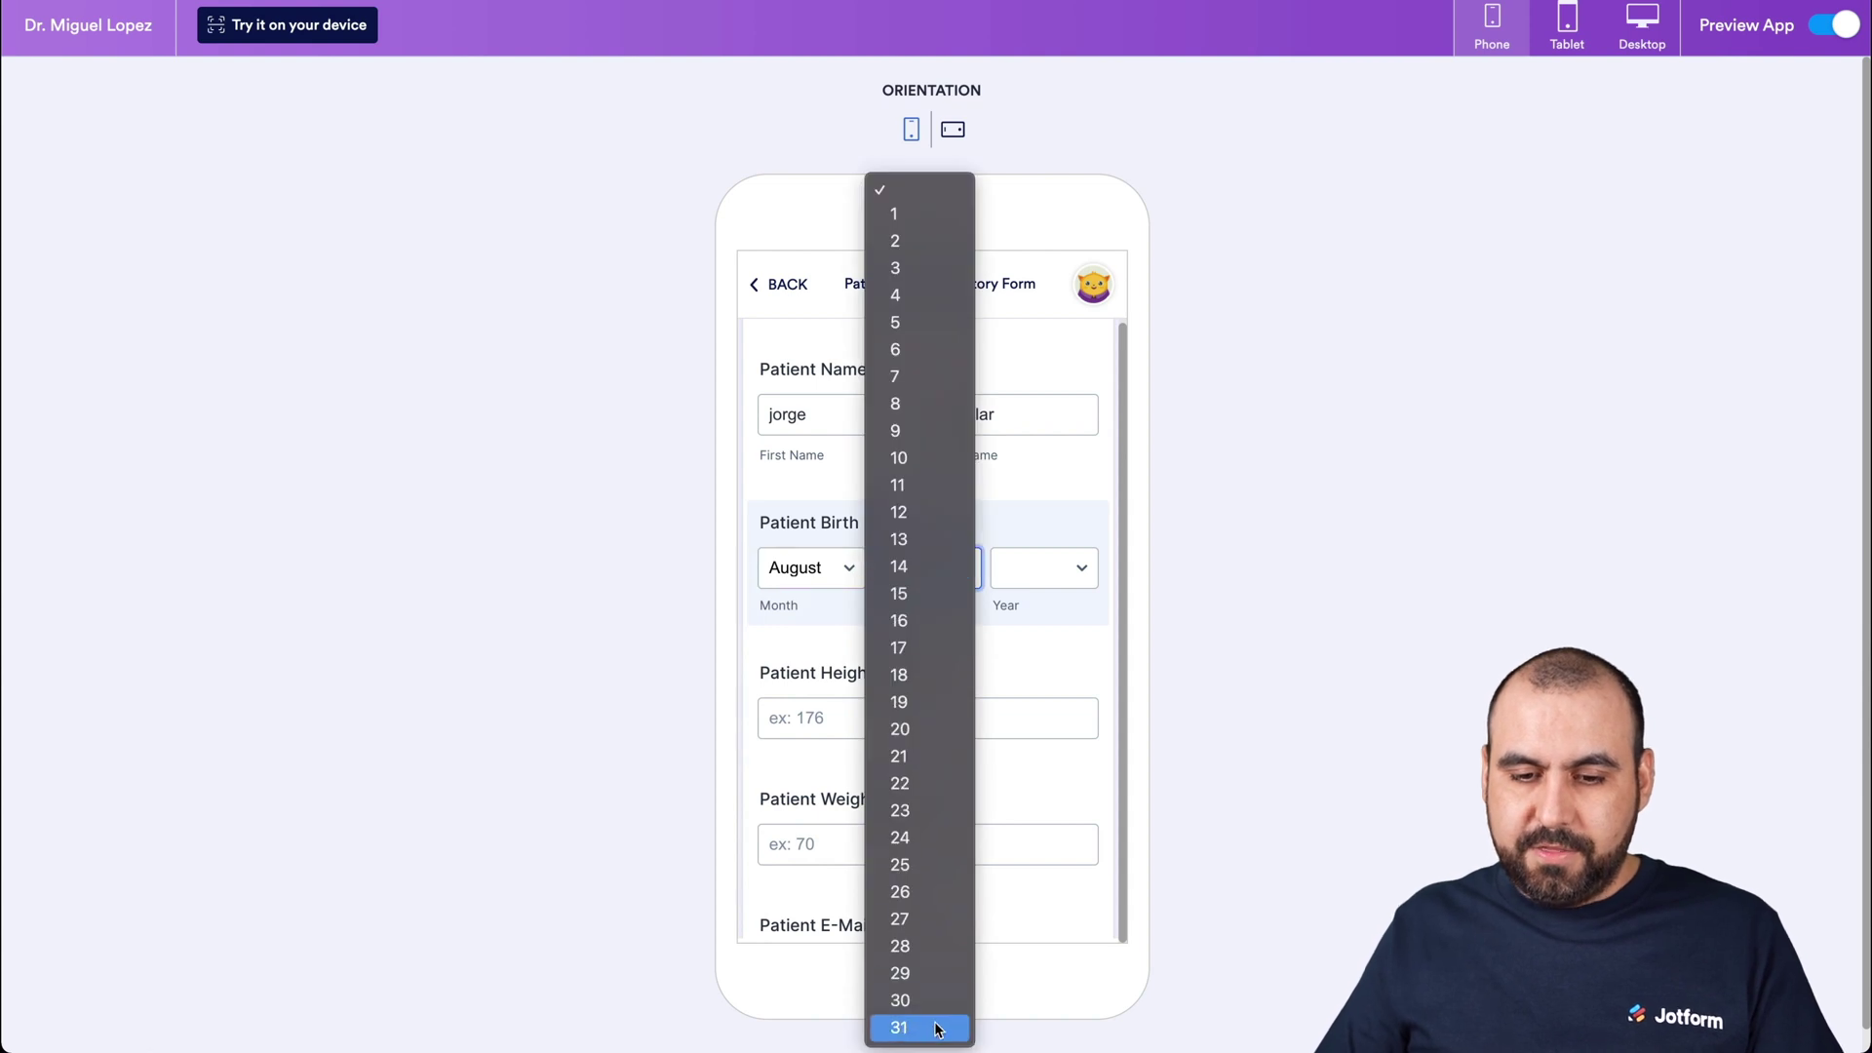
left_click(940, 1021)
left_click(1040, 573)
scroll(1018, 776, "down", 5)
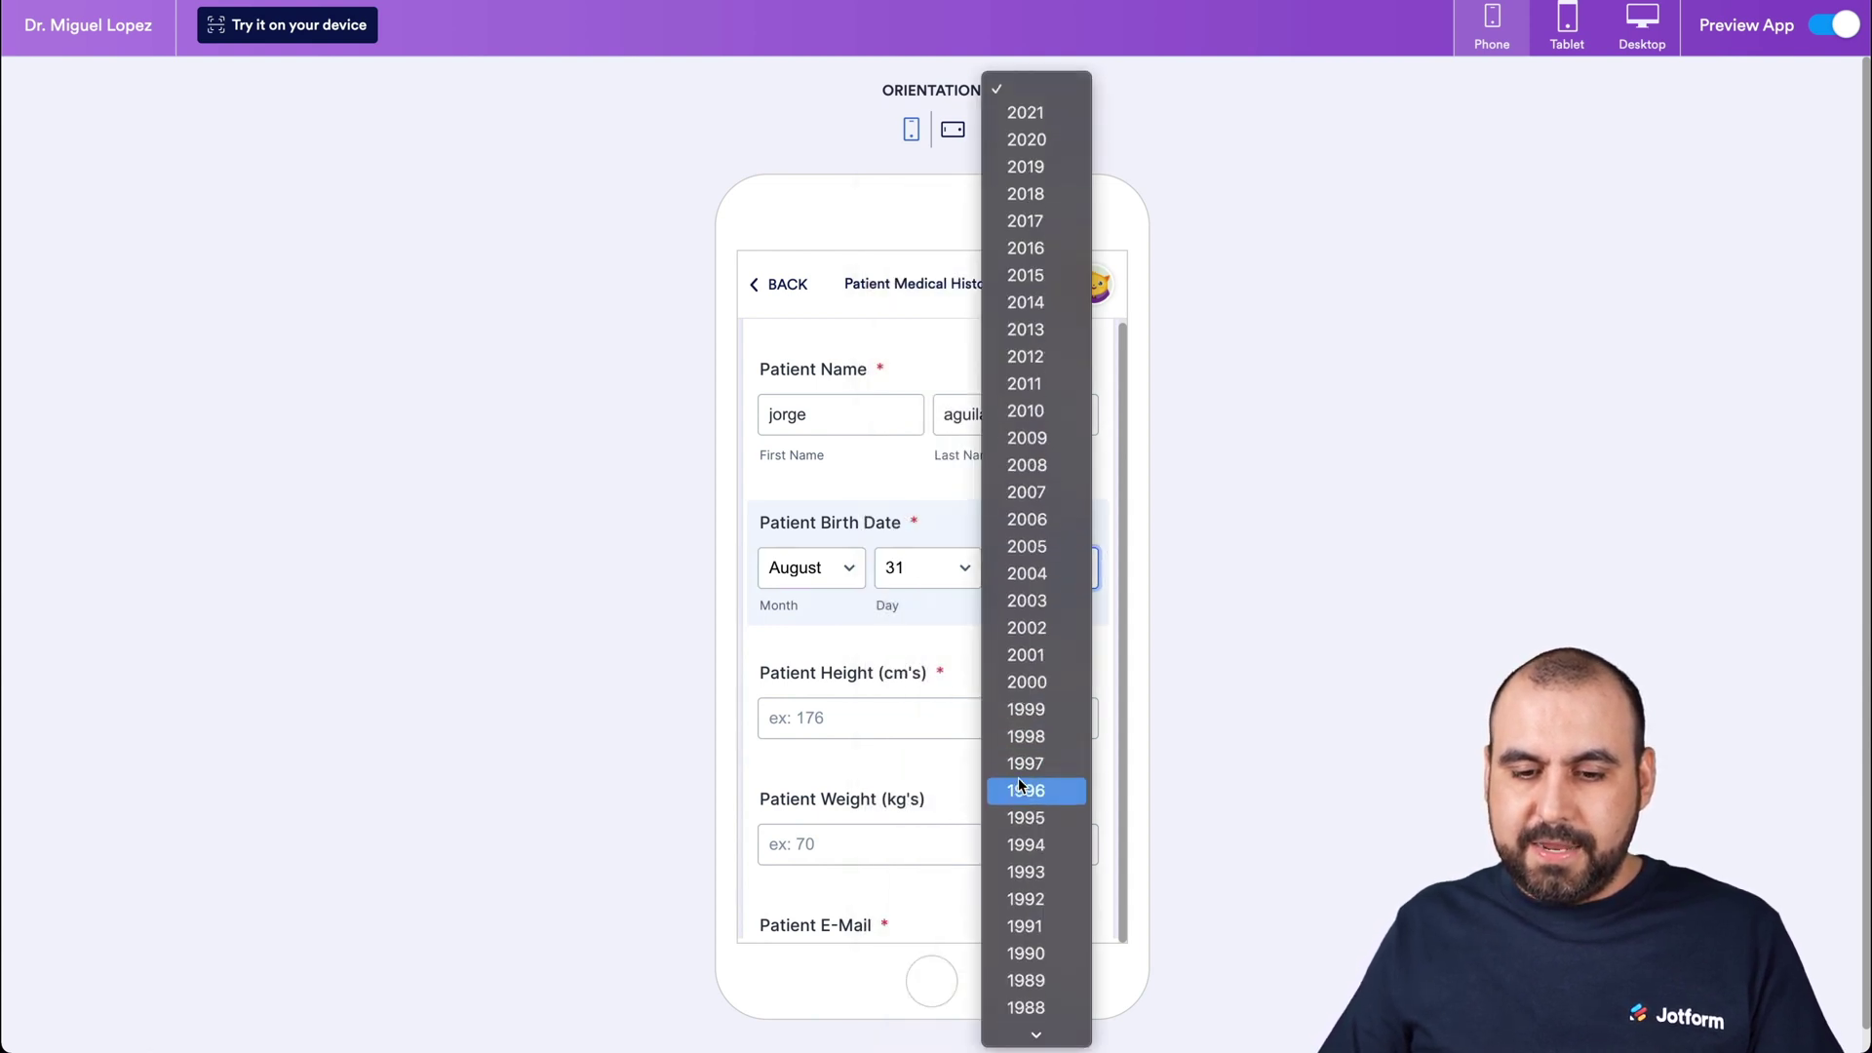
scroll(1024, 917, "down", 2)
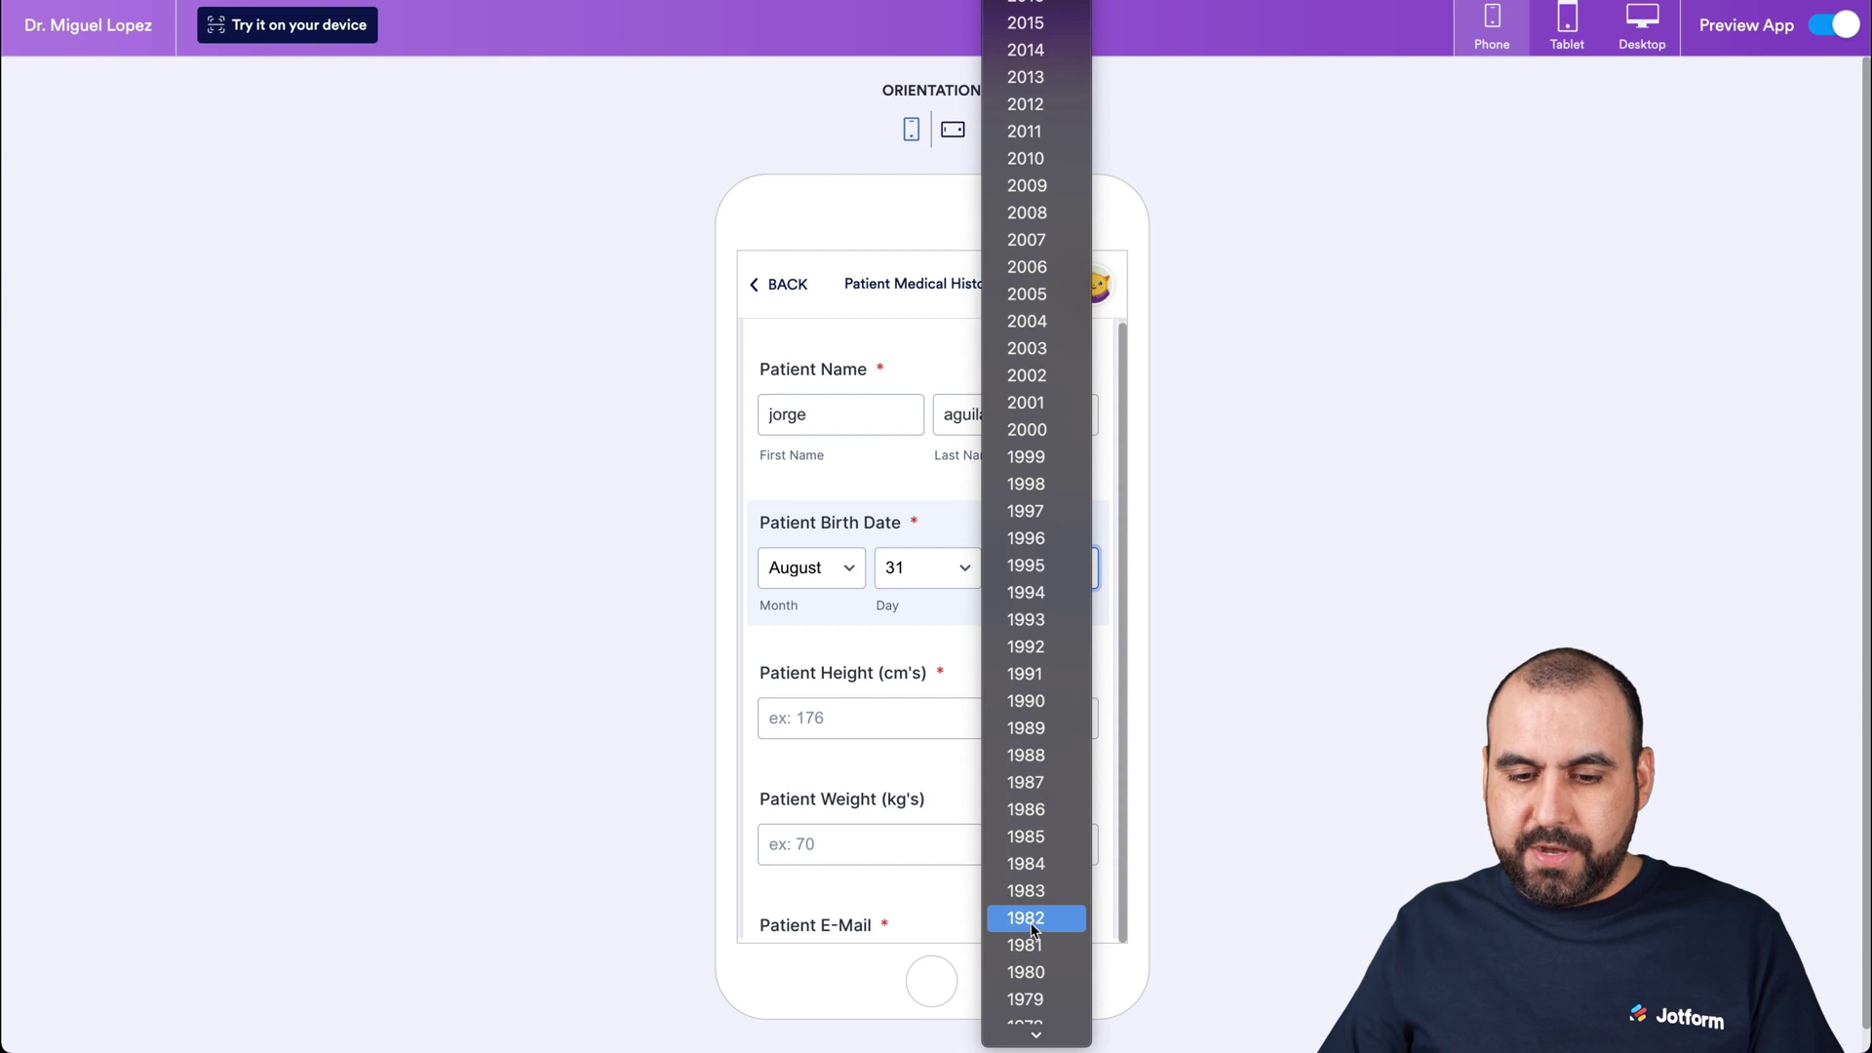
left_click(1023, 886)
- Enter height 1, weight 75, reason 'Fealing bad' and drug allergies 'none'
scroll(825, 682, "down", 3)
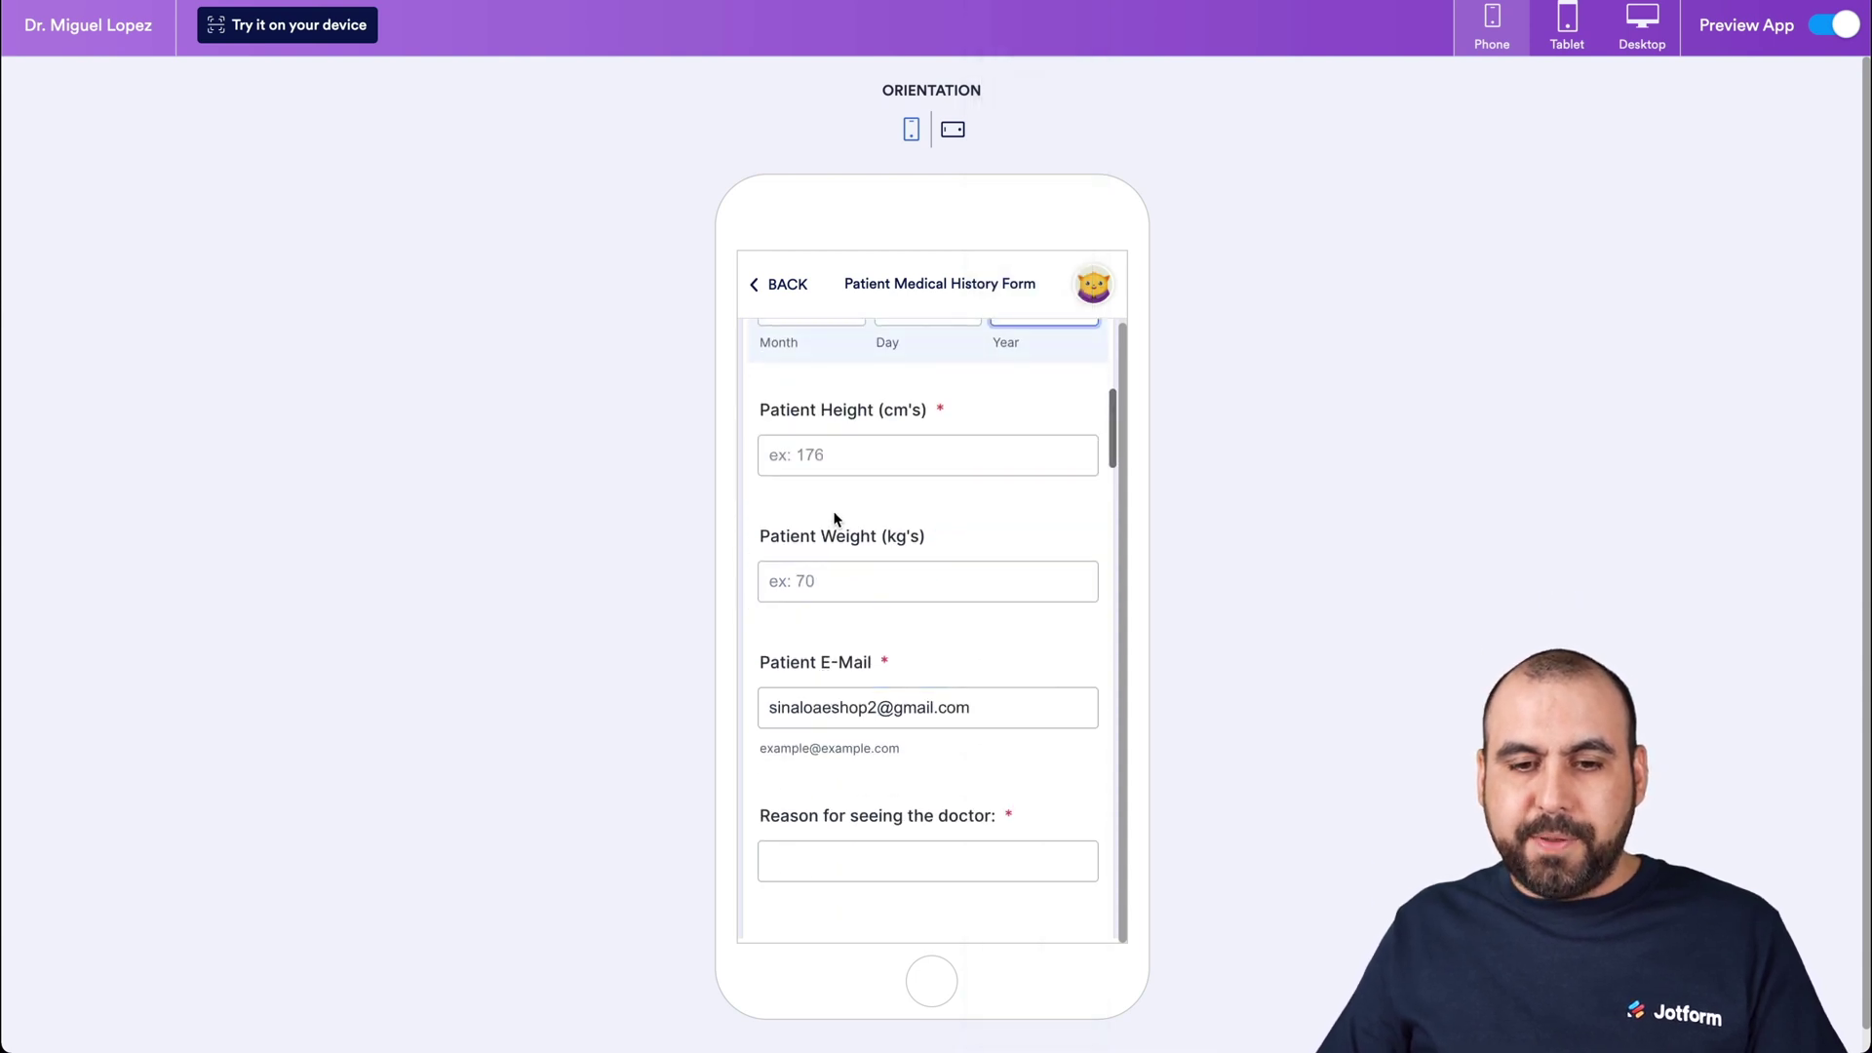
left_click(861, 456)
type("175")
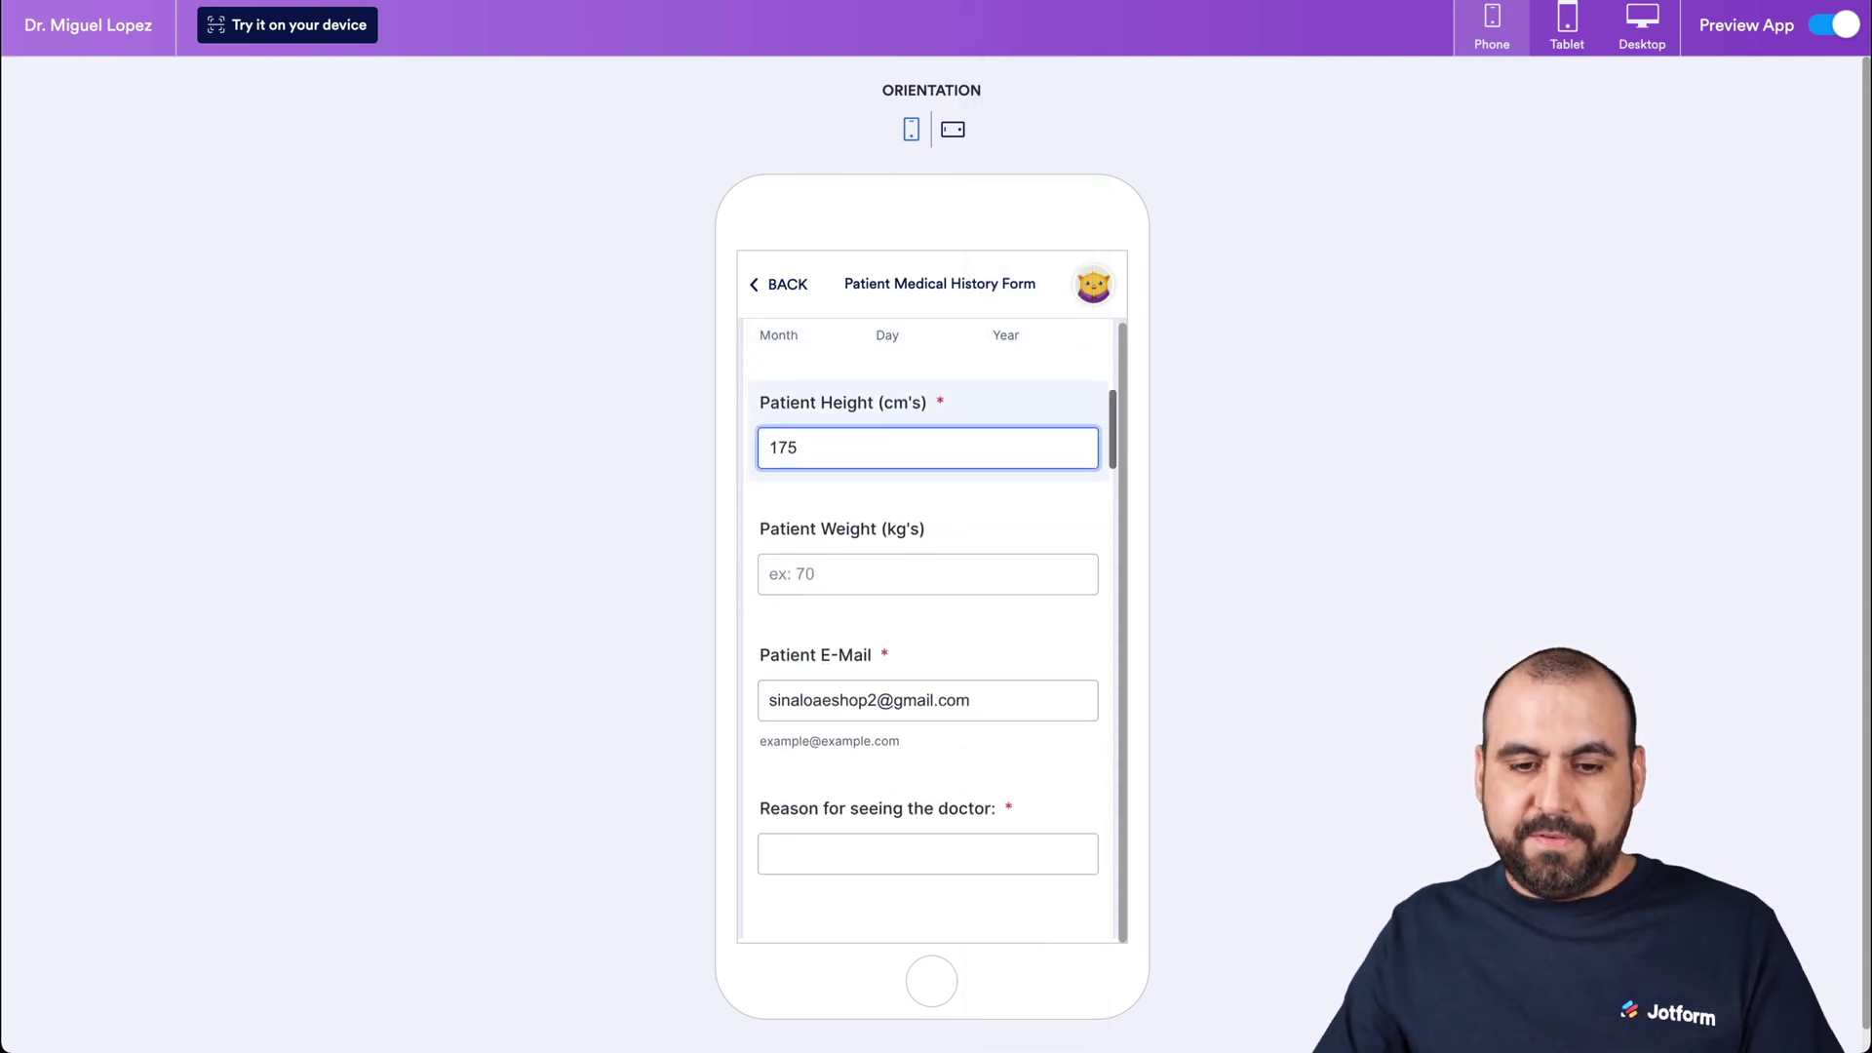
scroll(862, 487, "down", 2)
left_click(845, 445)
type("75")
key("Tab")
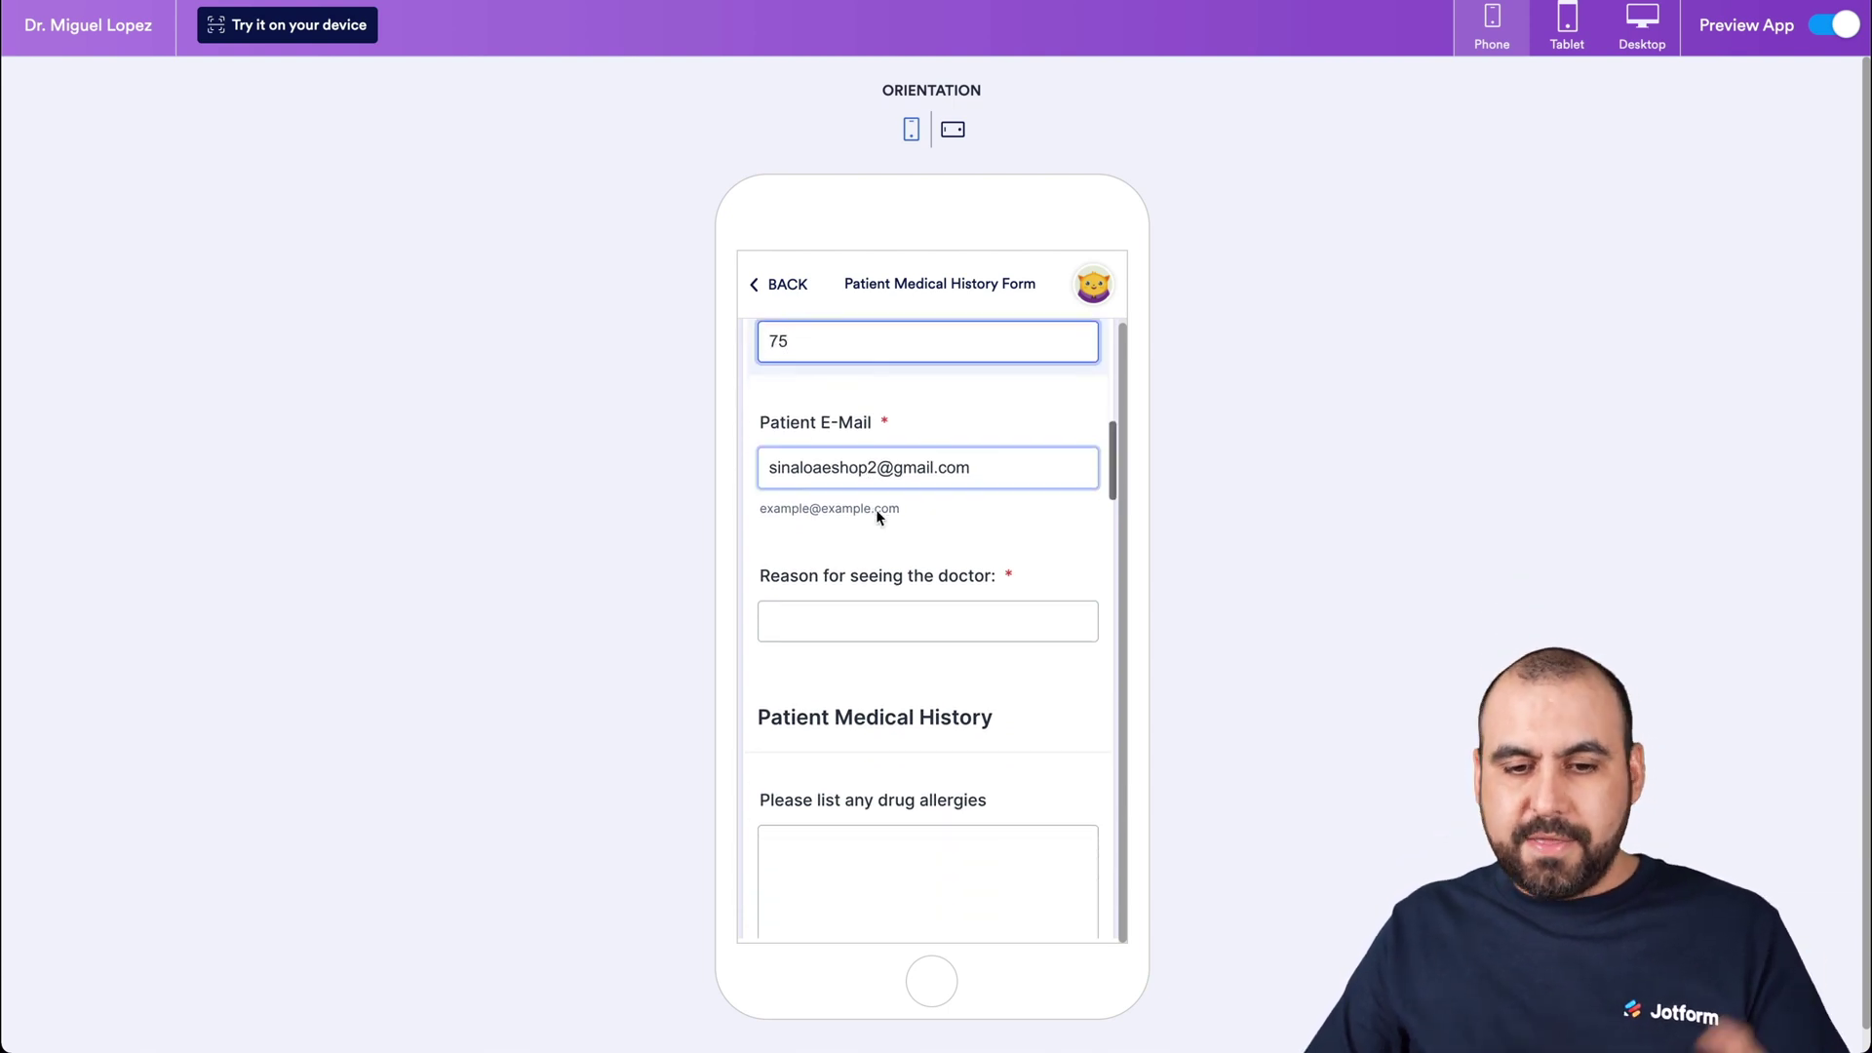
left_click(866, 566)
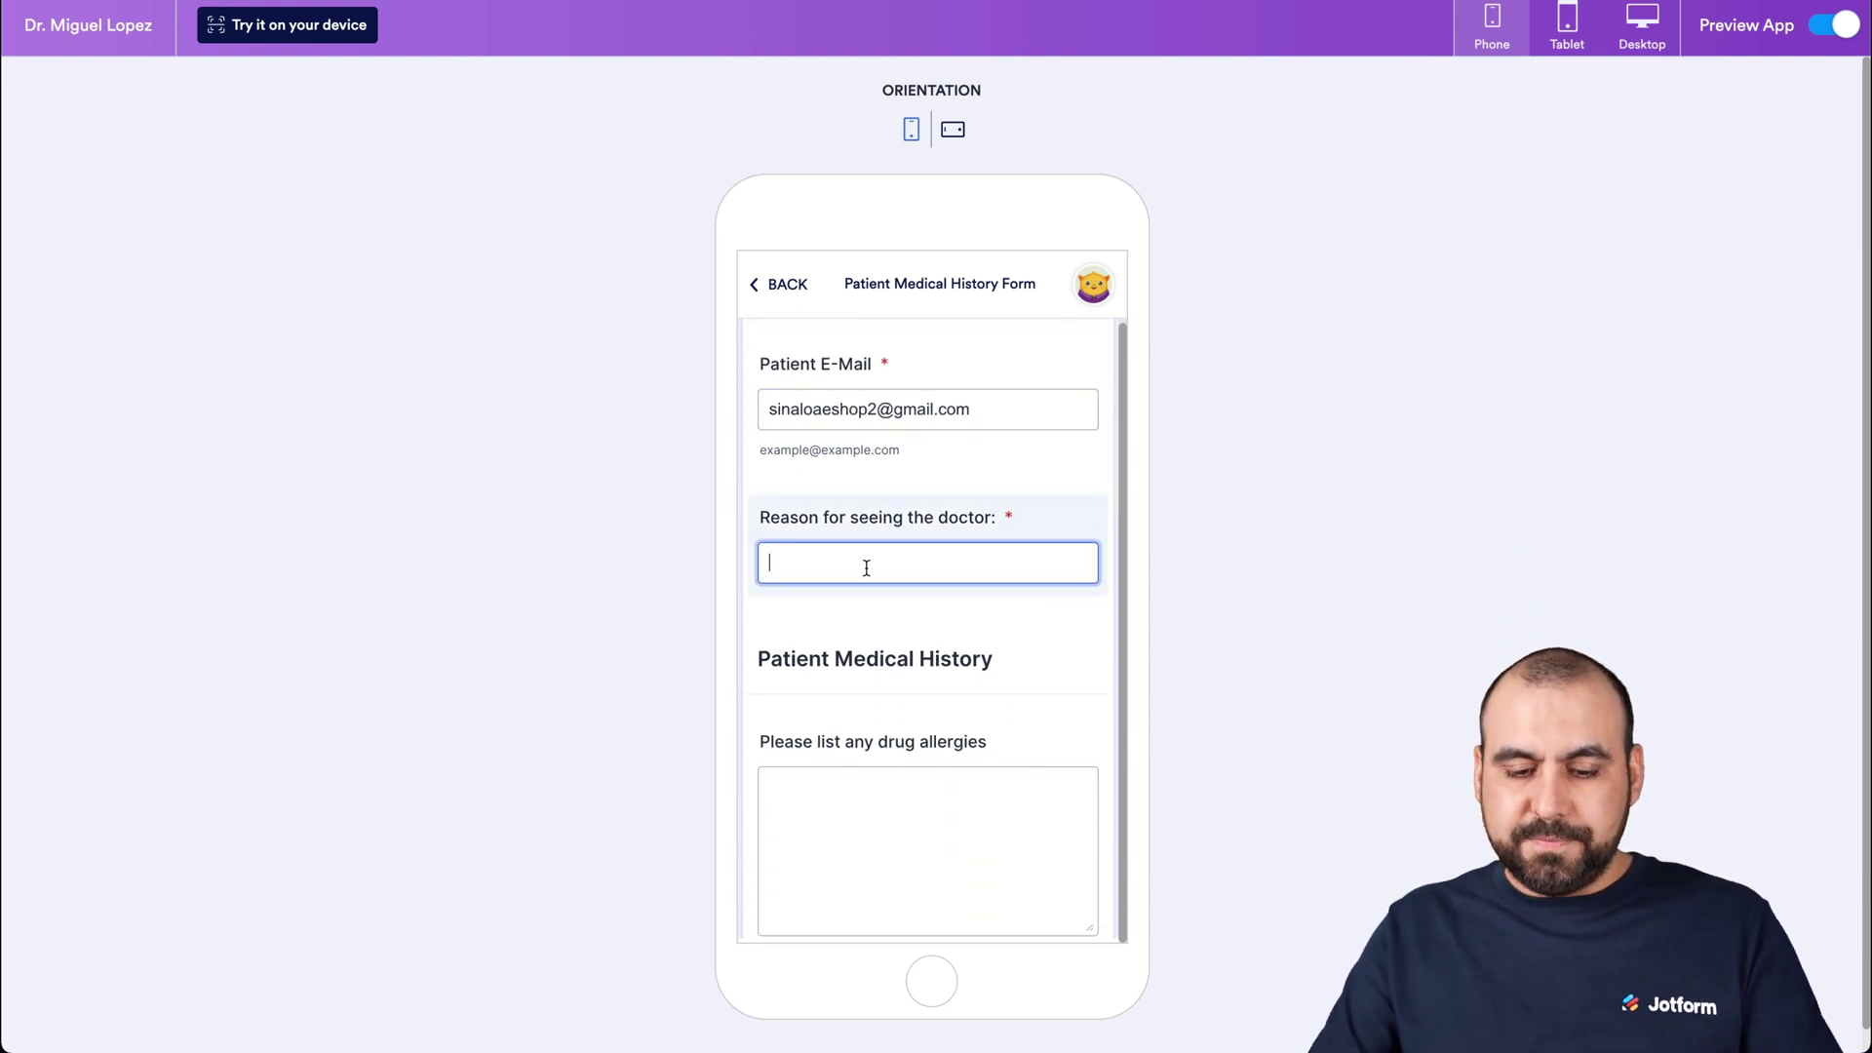
type("Fealing bad")
scroll(977, 822, "down", 5)
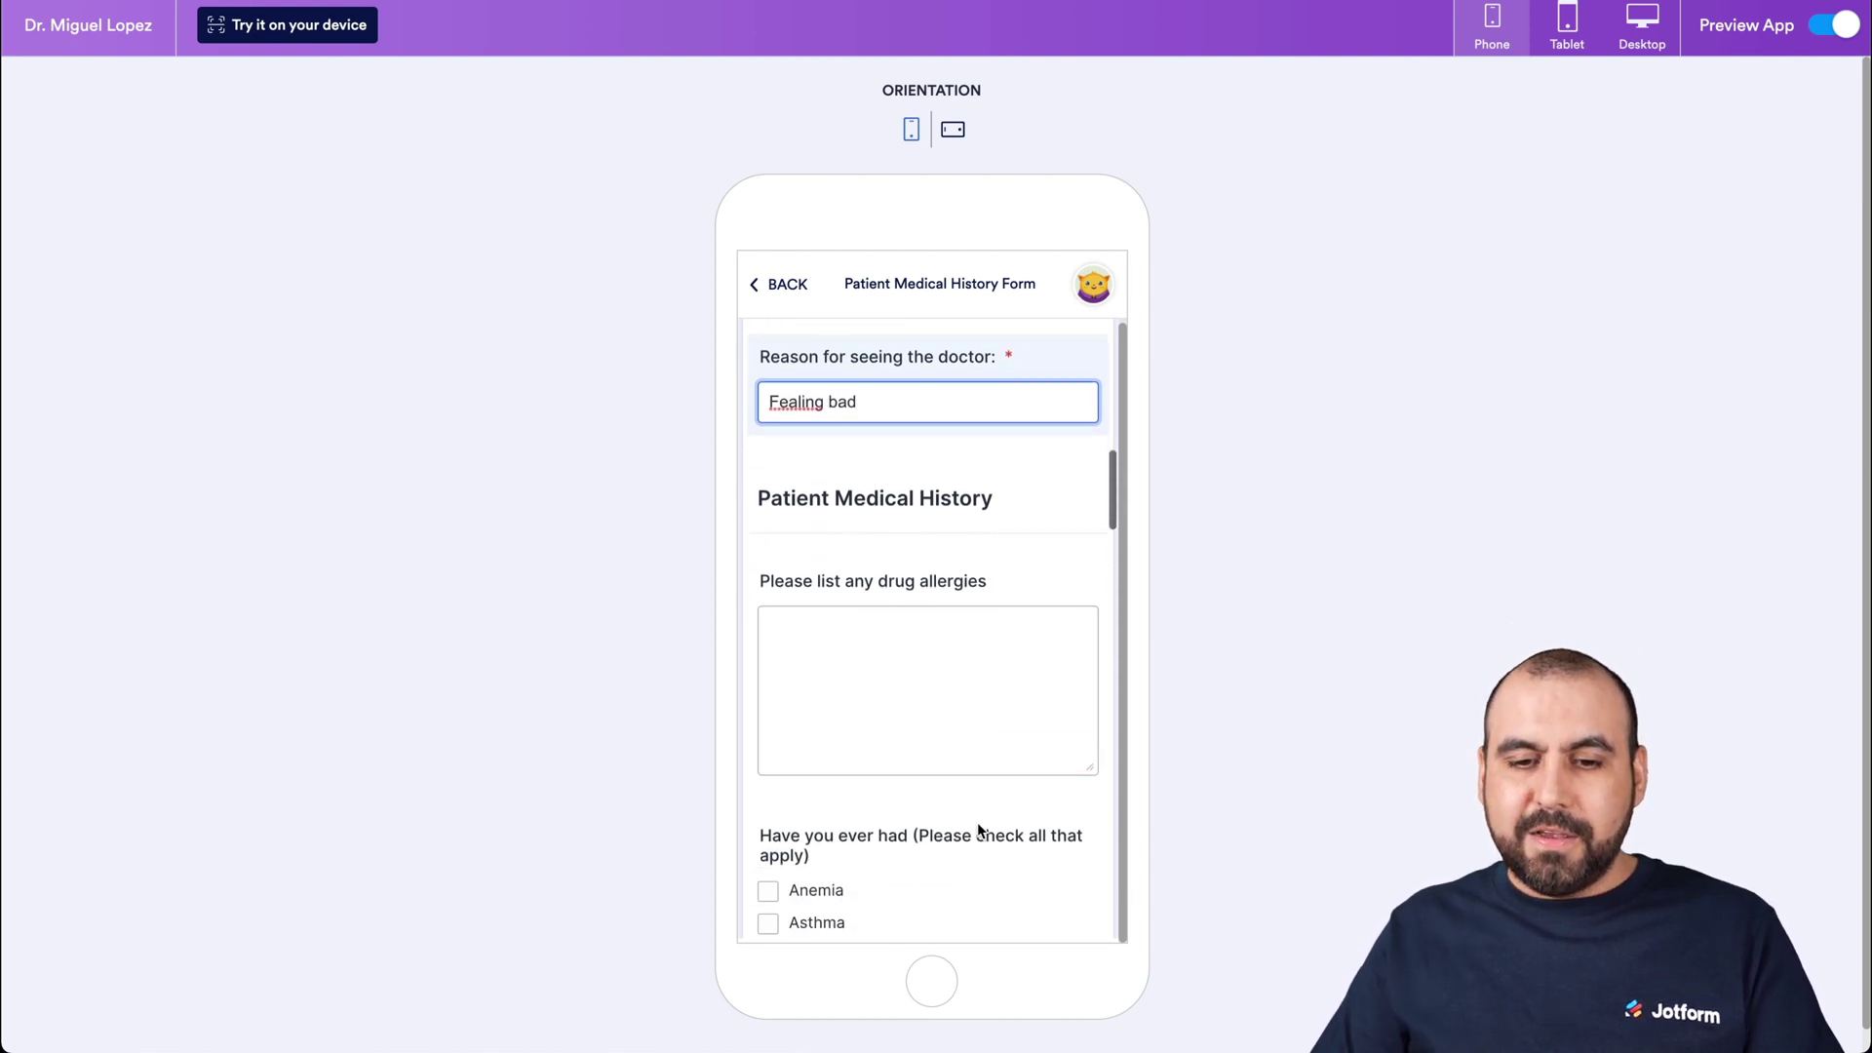
left_click(909, 595)
type("none")
- Tick Epilepsy Seizures, Heart Disease and Ulcerative Colitis, and enter 'none' for other illnesses
scroll(909, 595, "down", 4)
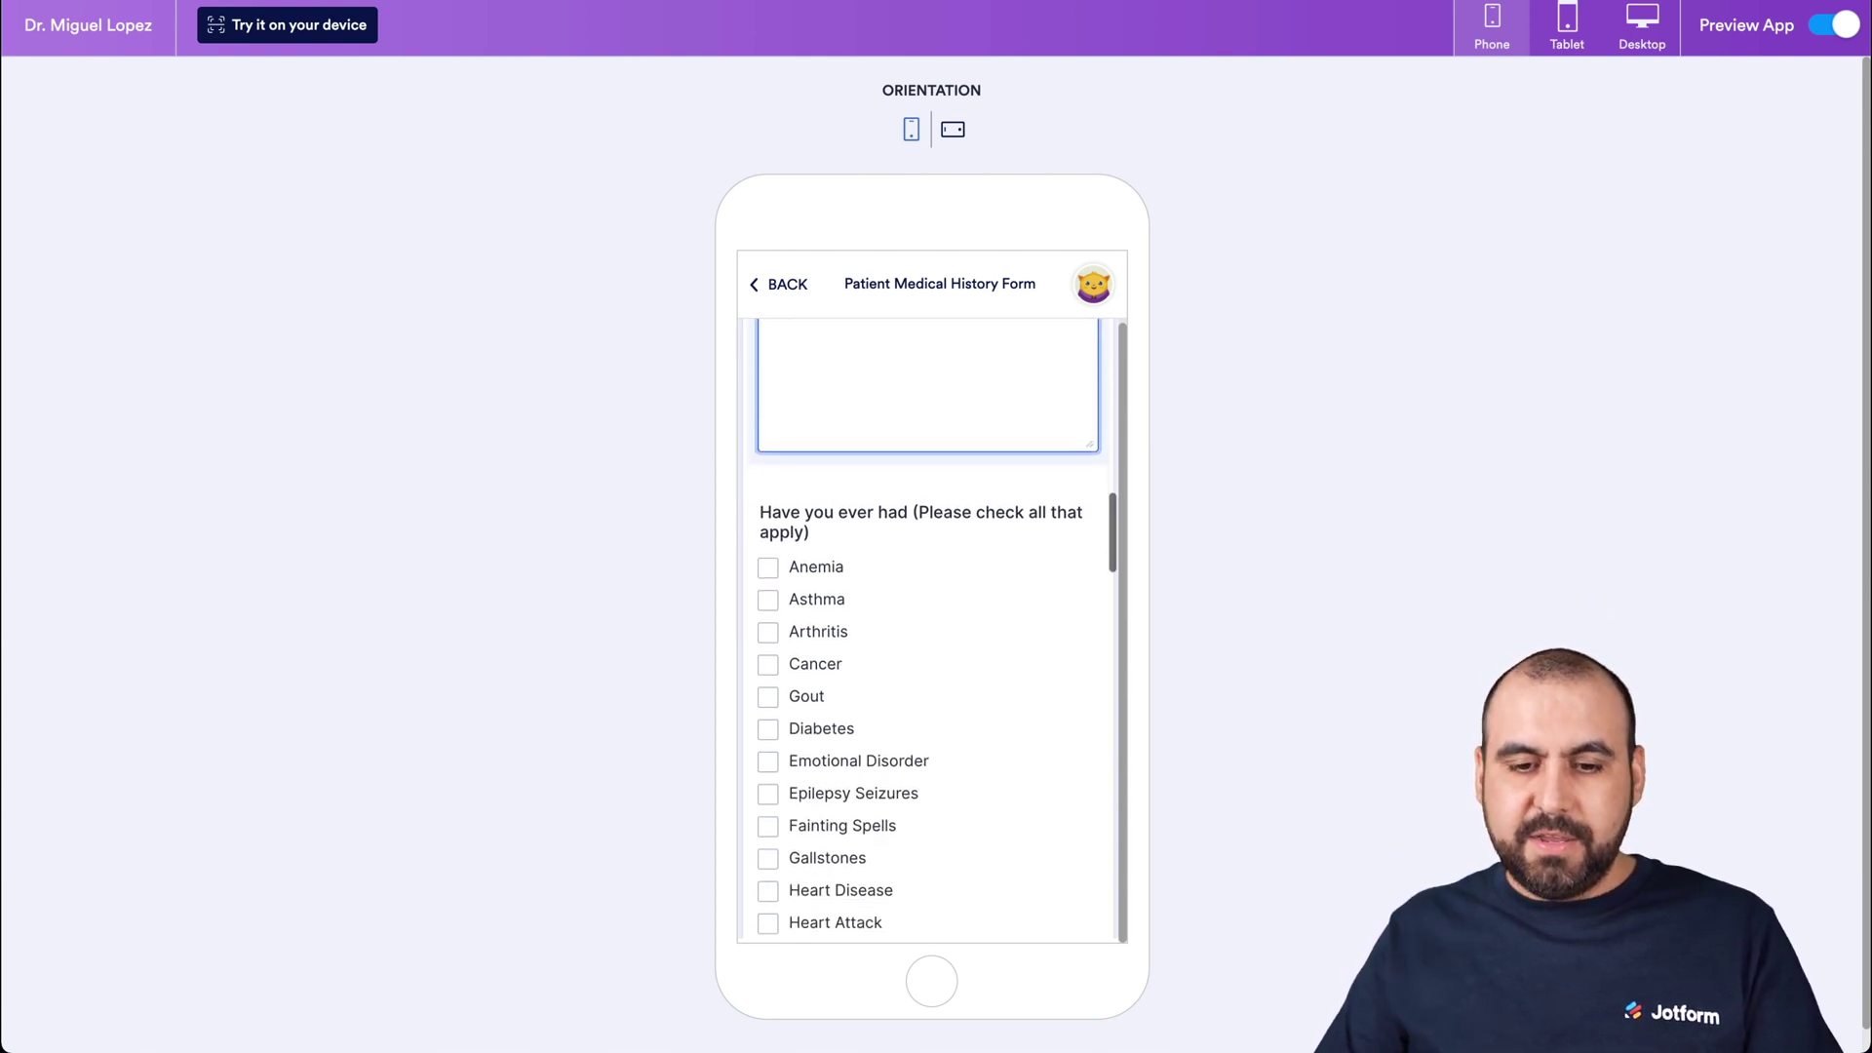
scroll(884, 680, "down", 4)
left_click(785, 570)
left_click(785, 666)
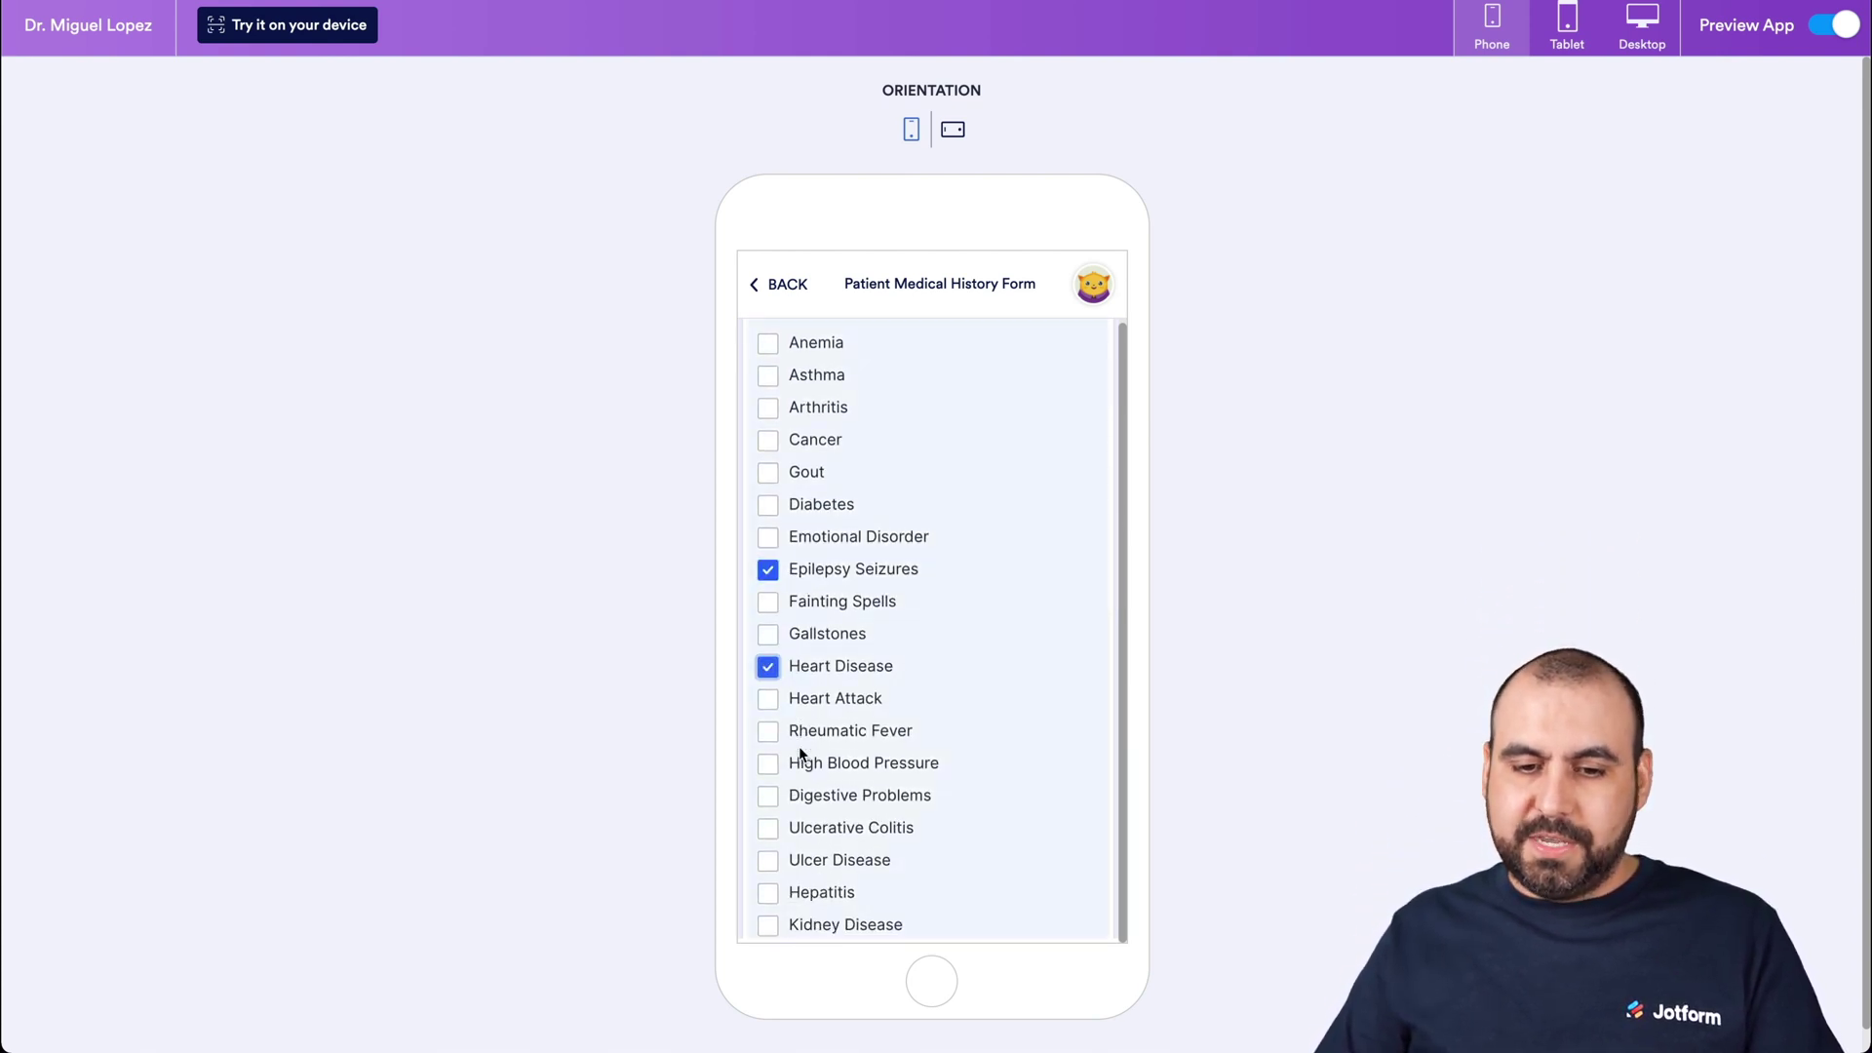
left_click(806, 837)
scroll(806, 839, "down", 12)
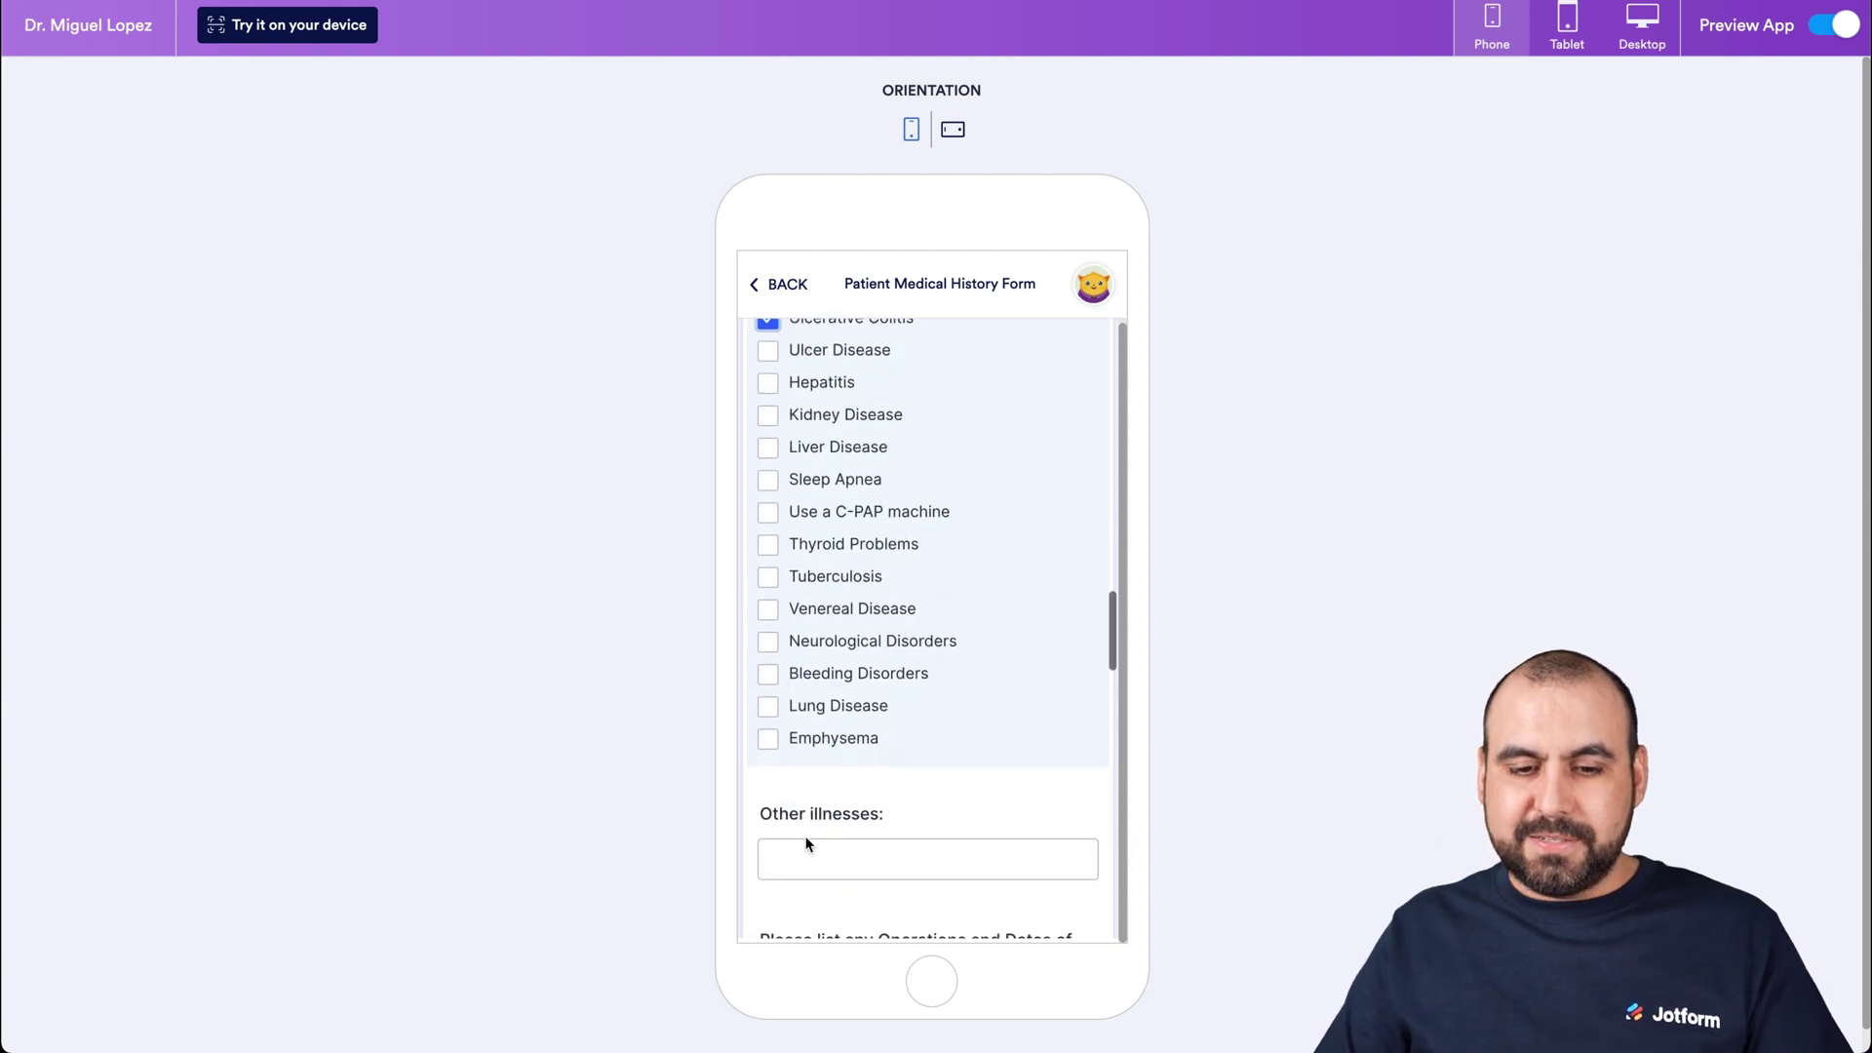
scroll(825, 775, "down", 2)
left_click(830, 507)
type("none")
- Answer habits: exercise 1-2 days, loose diet, 3-4 glasses alcohol, 3-4 cups caffeine, 1-2 packs
scroll(883, 663, "down", 4)
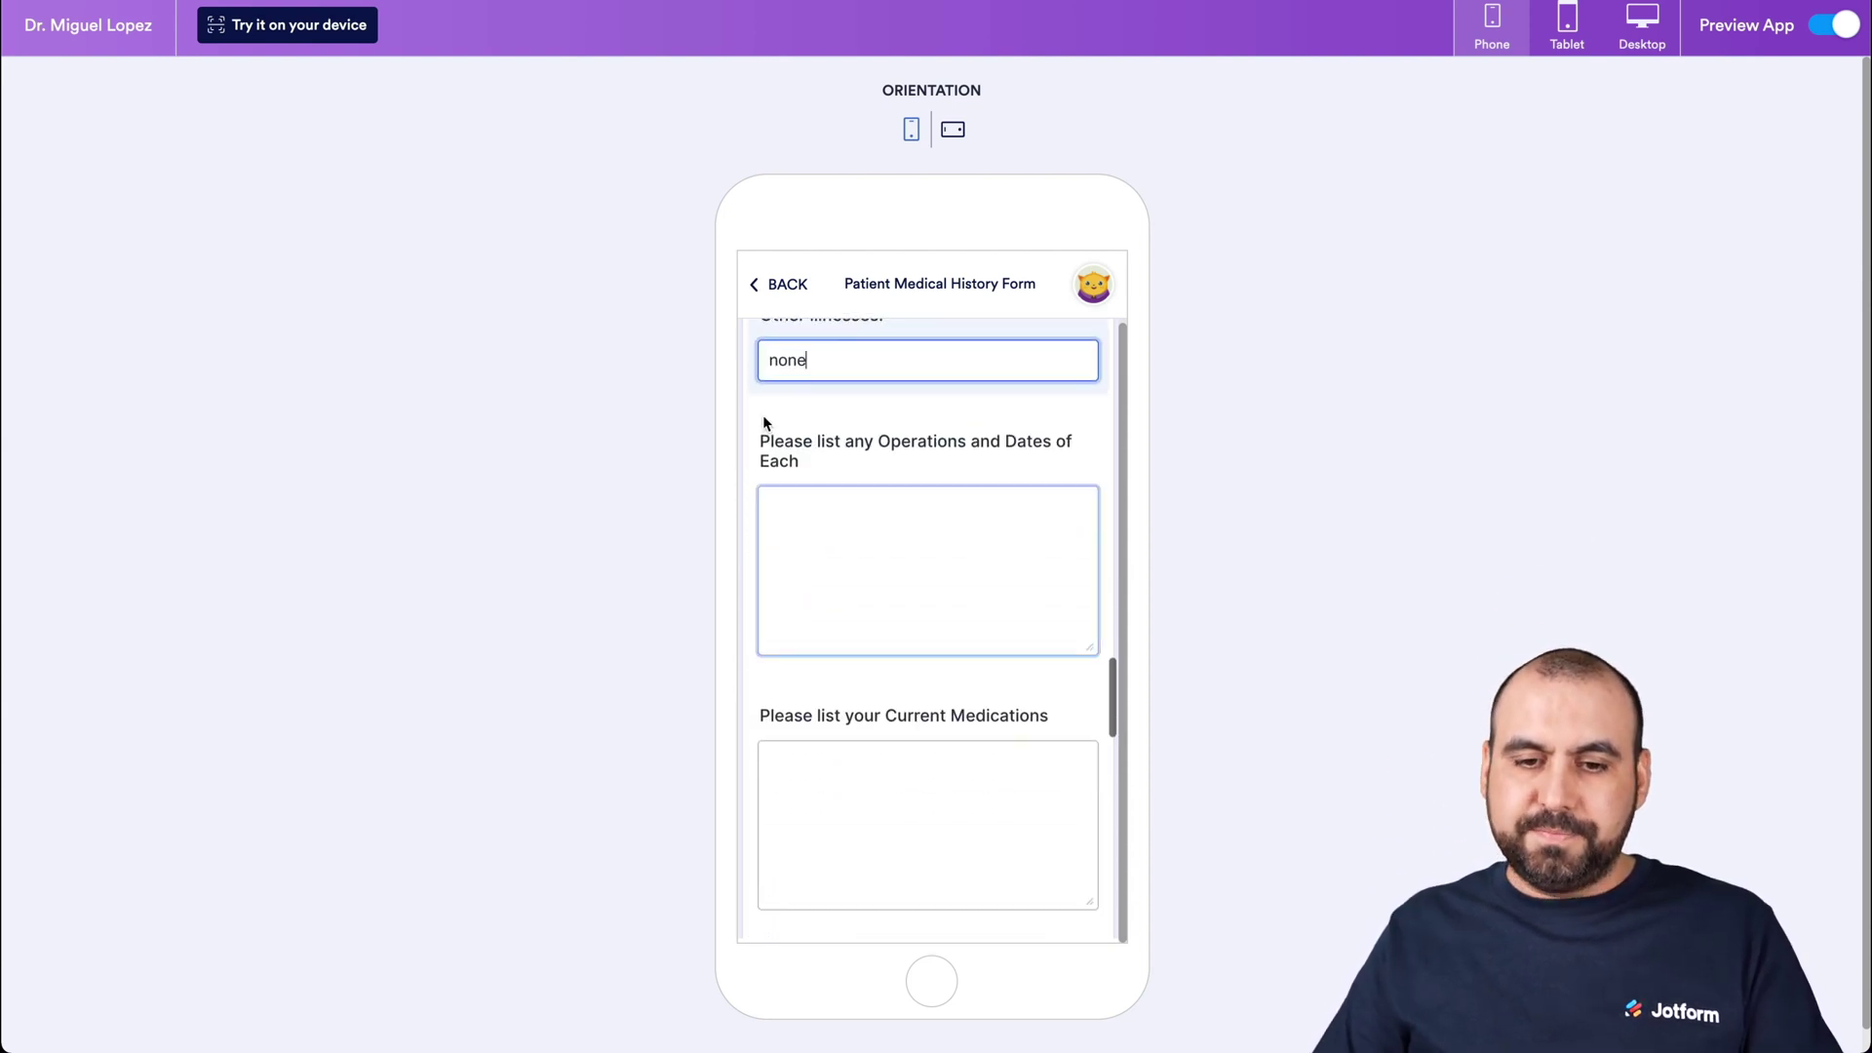
scroll(884, 663, "down", 10)
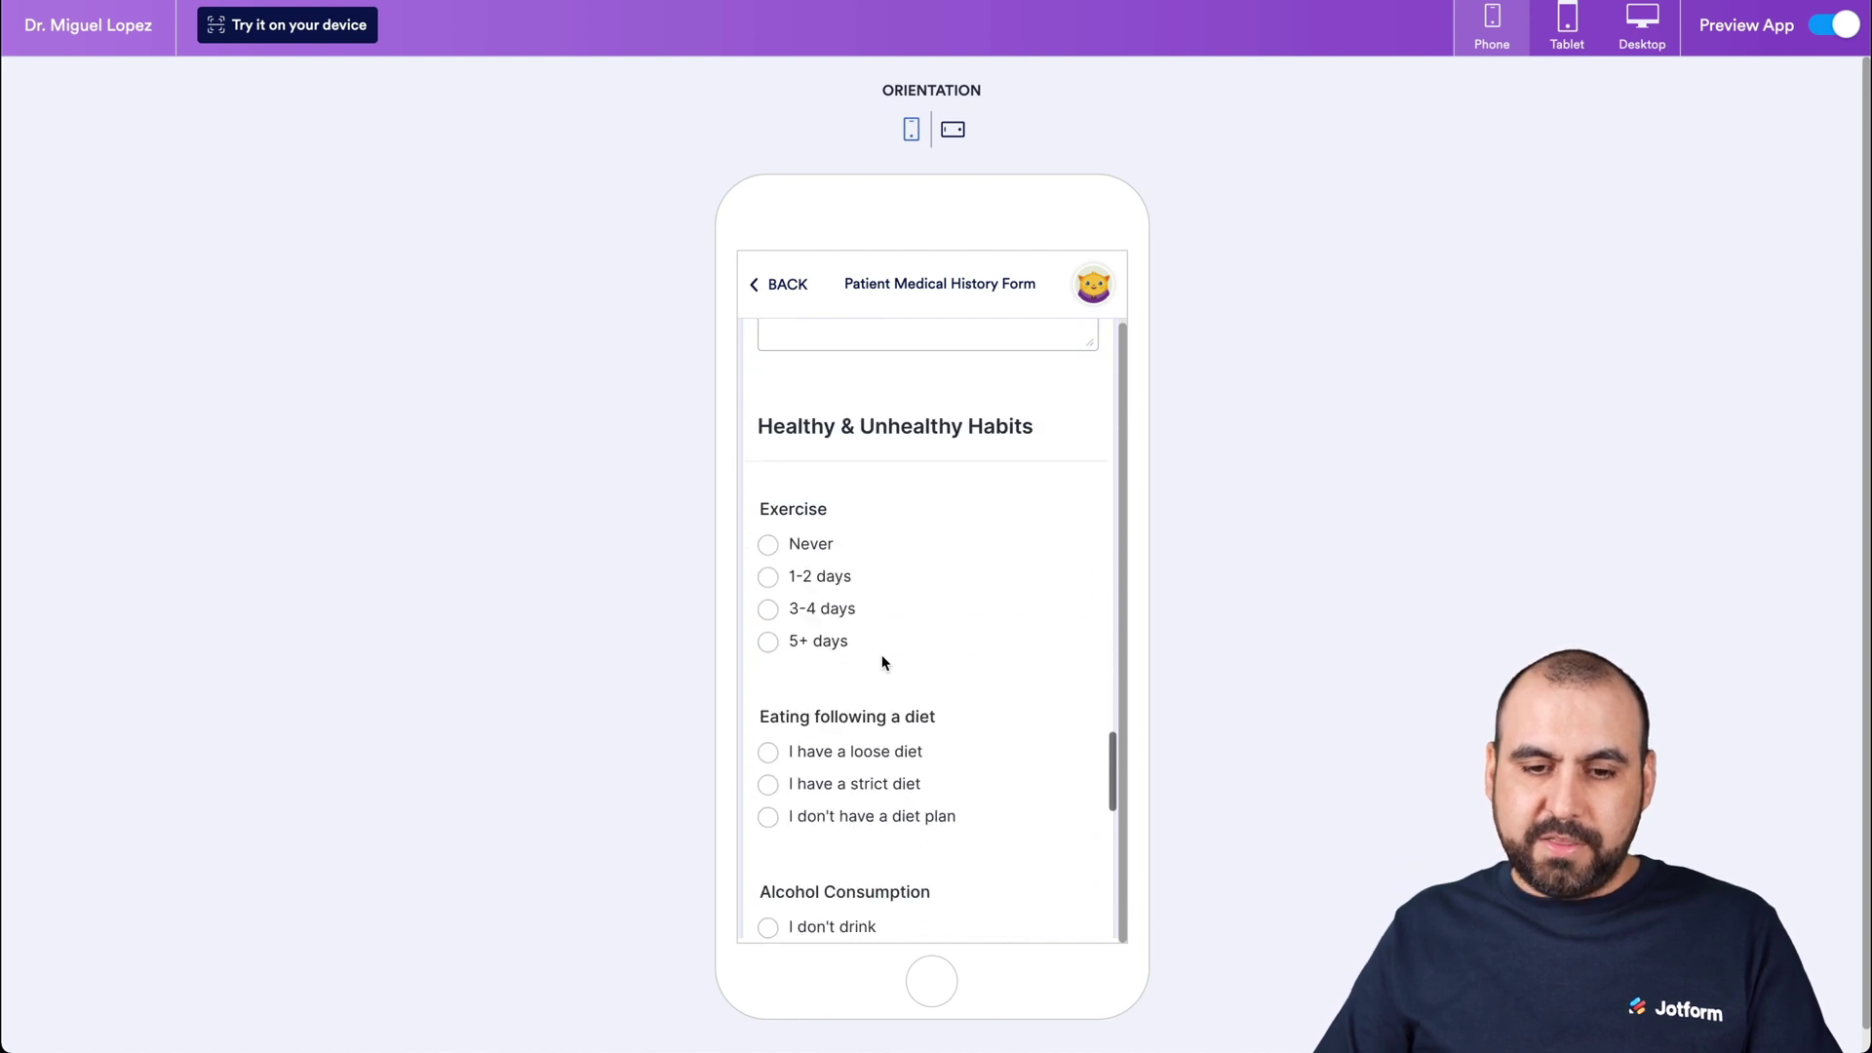
left_click(768, 550)
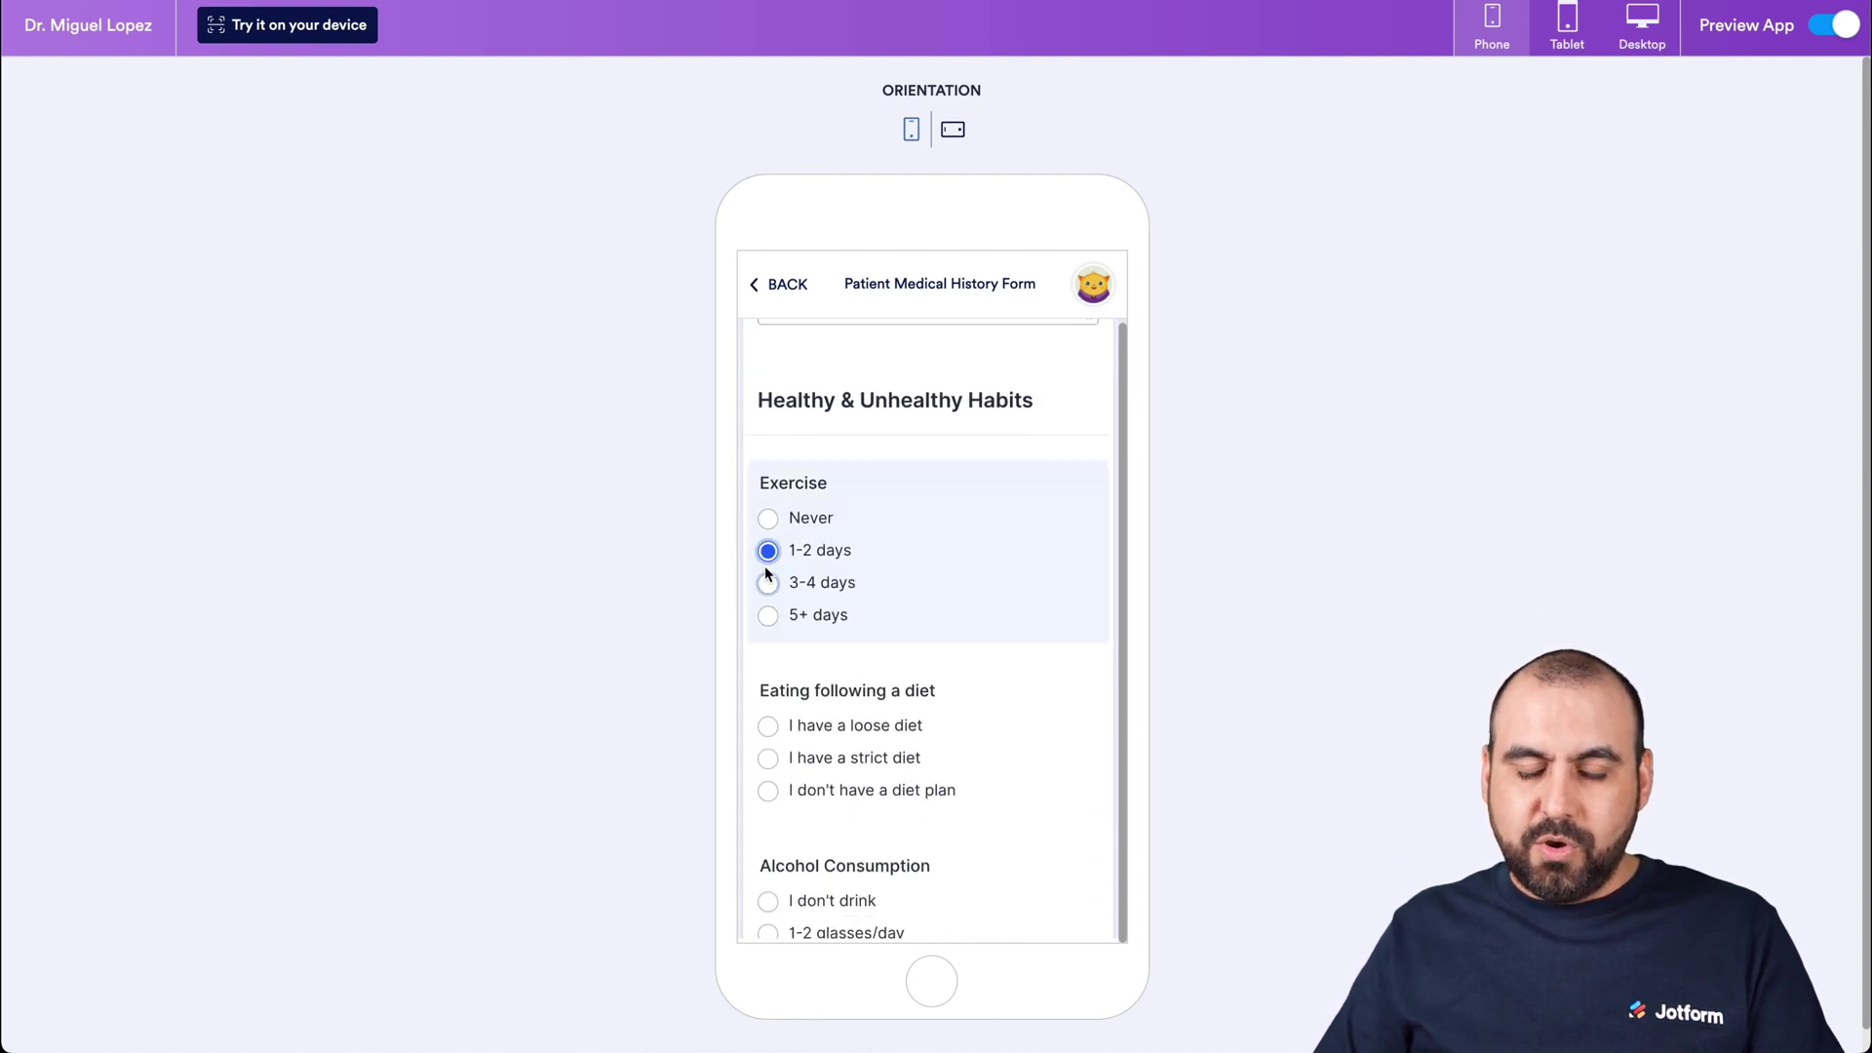
scroll(875, 733, "down", 4)
left_click(769, 516)
left_click(770, 756)
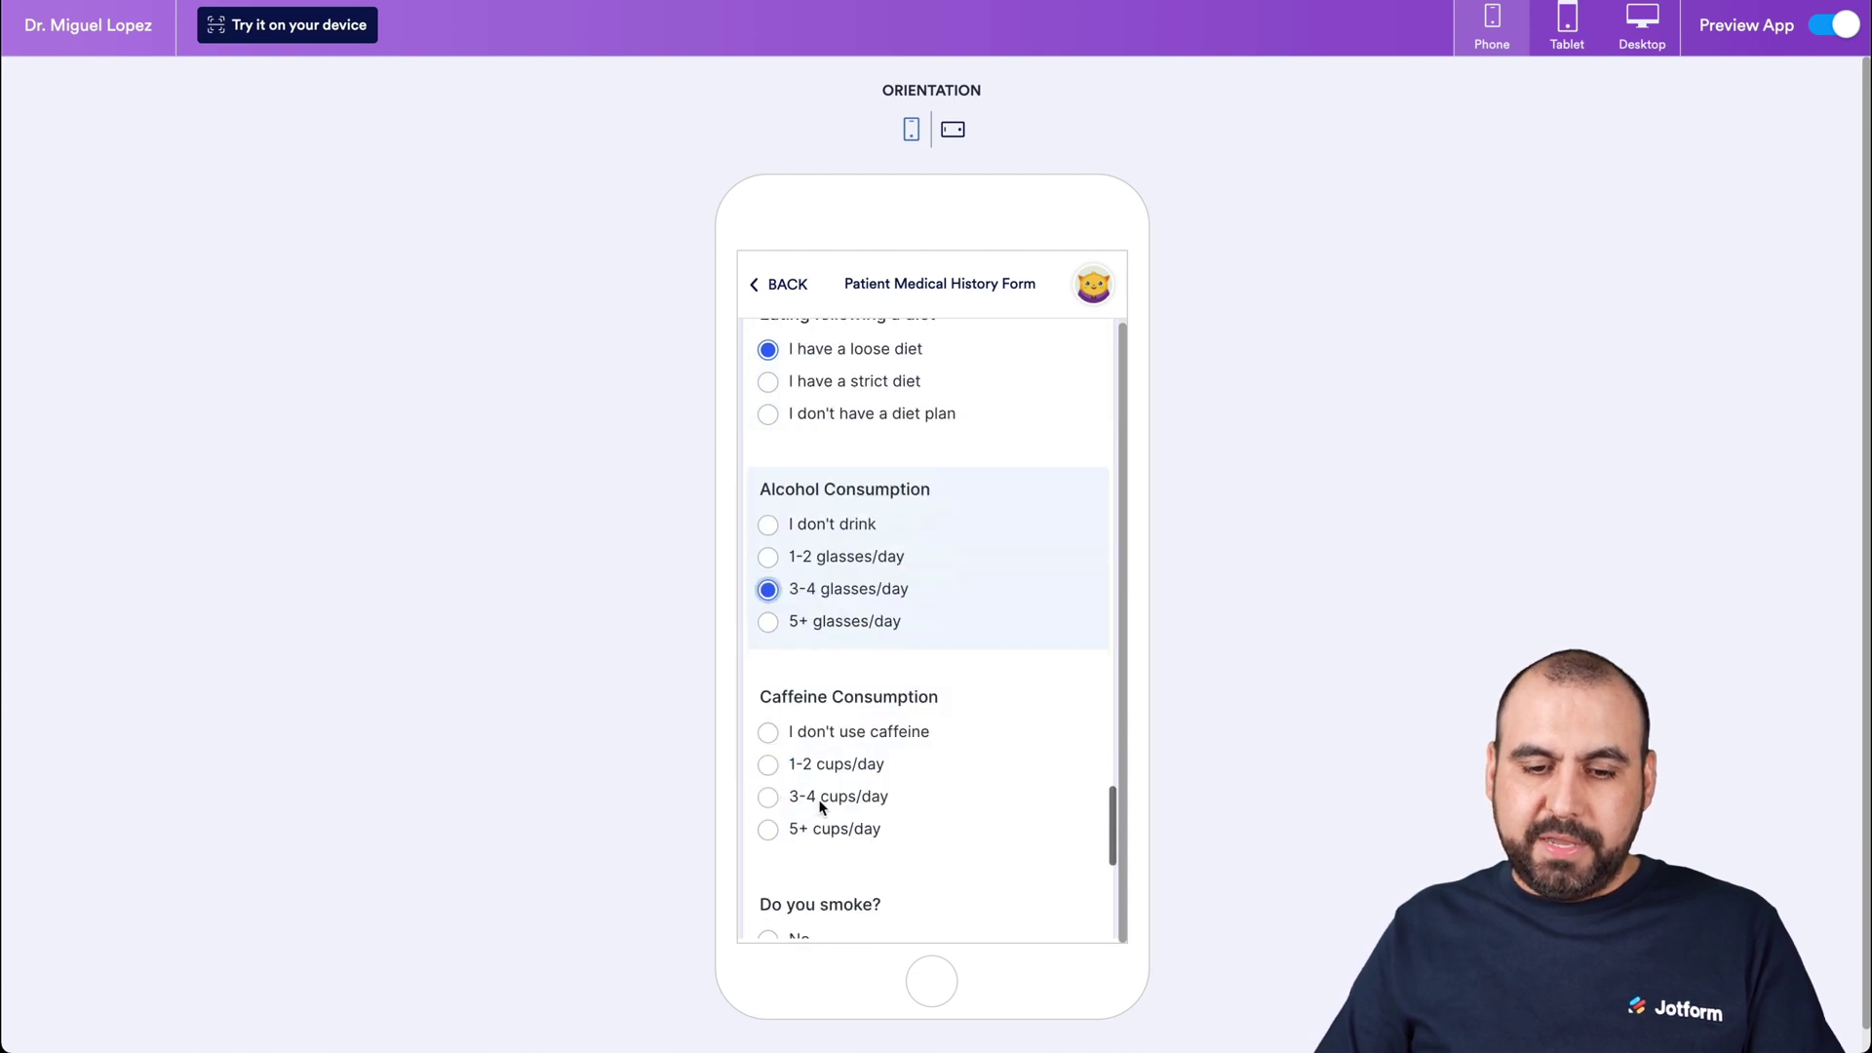
left_click(791, 632)
left_click(806, 635)
- Submit the form, return from the thank-you page, and show the pages list
left_click(903, 844)
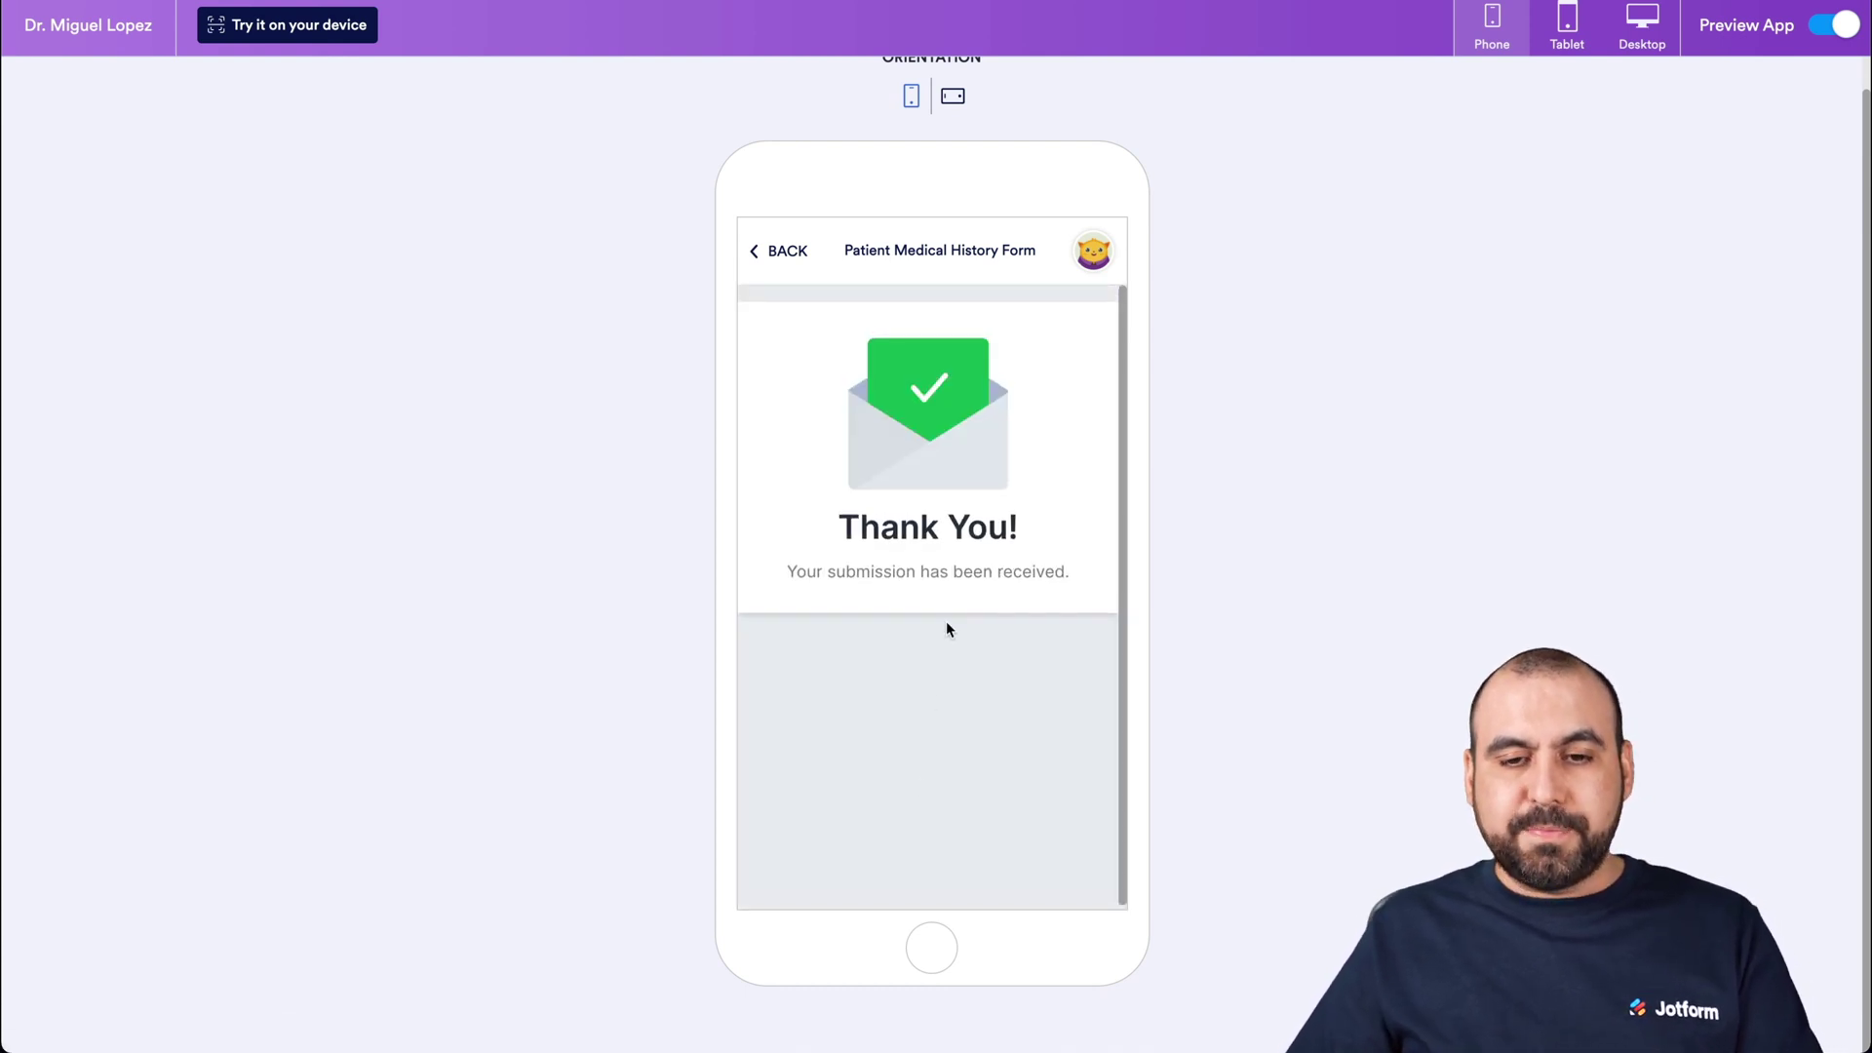
left_click(766, 261)
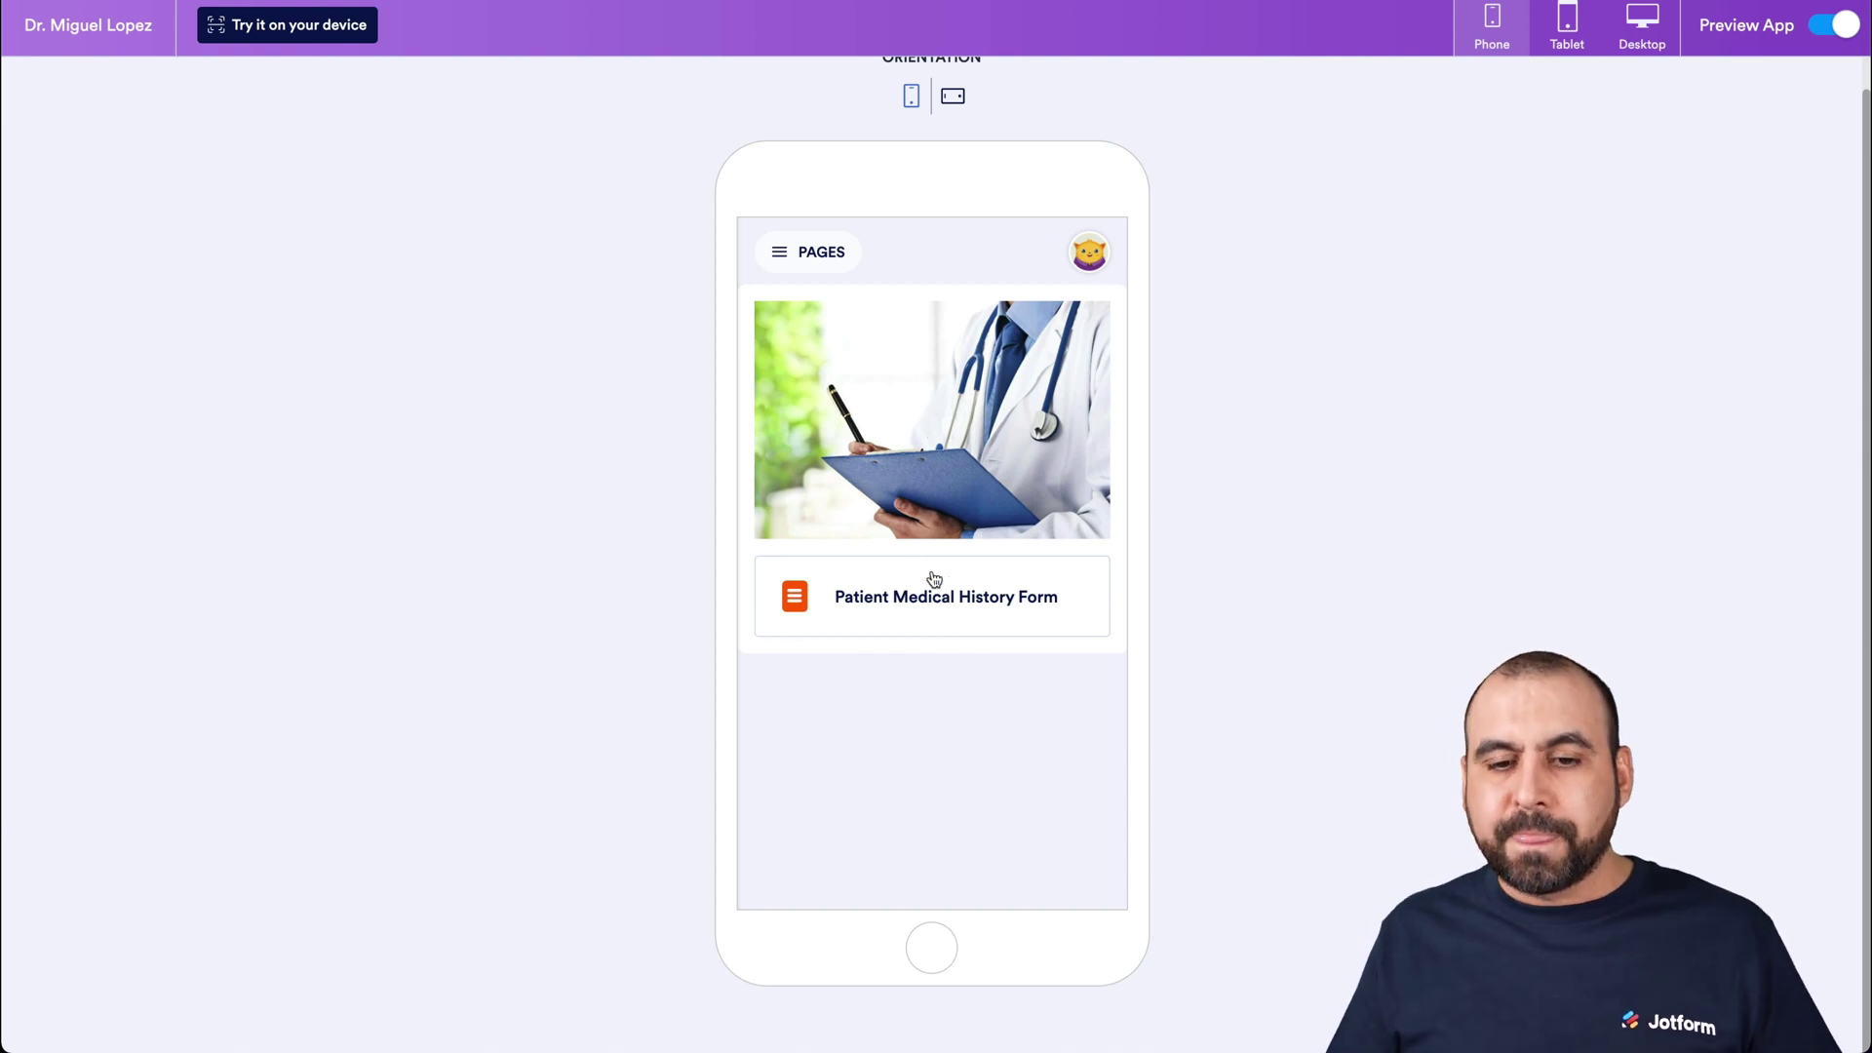
left_click(793, 264)
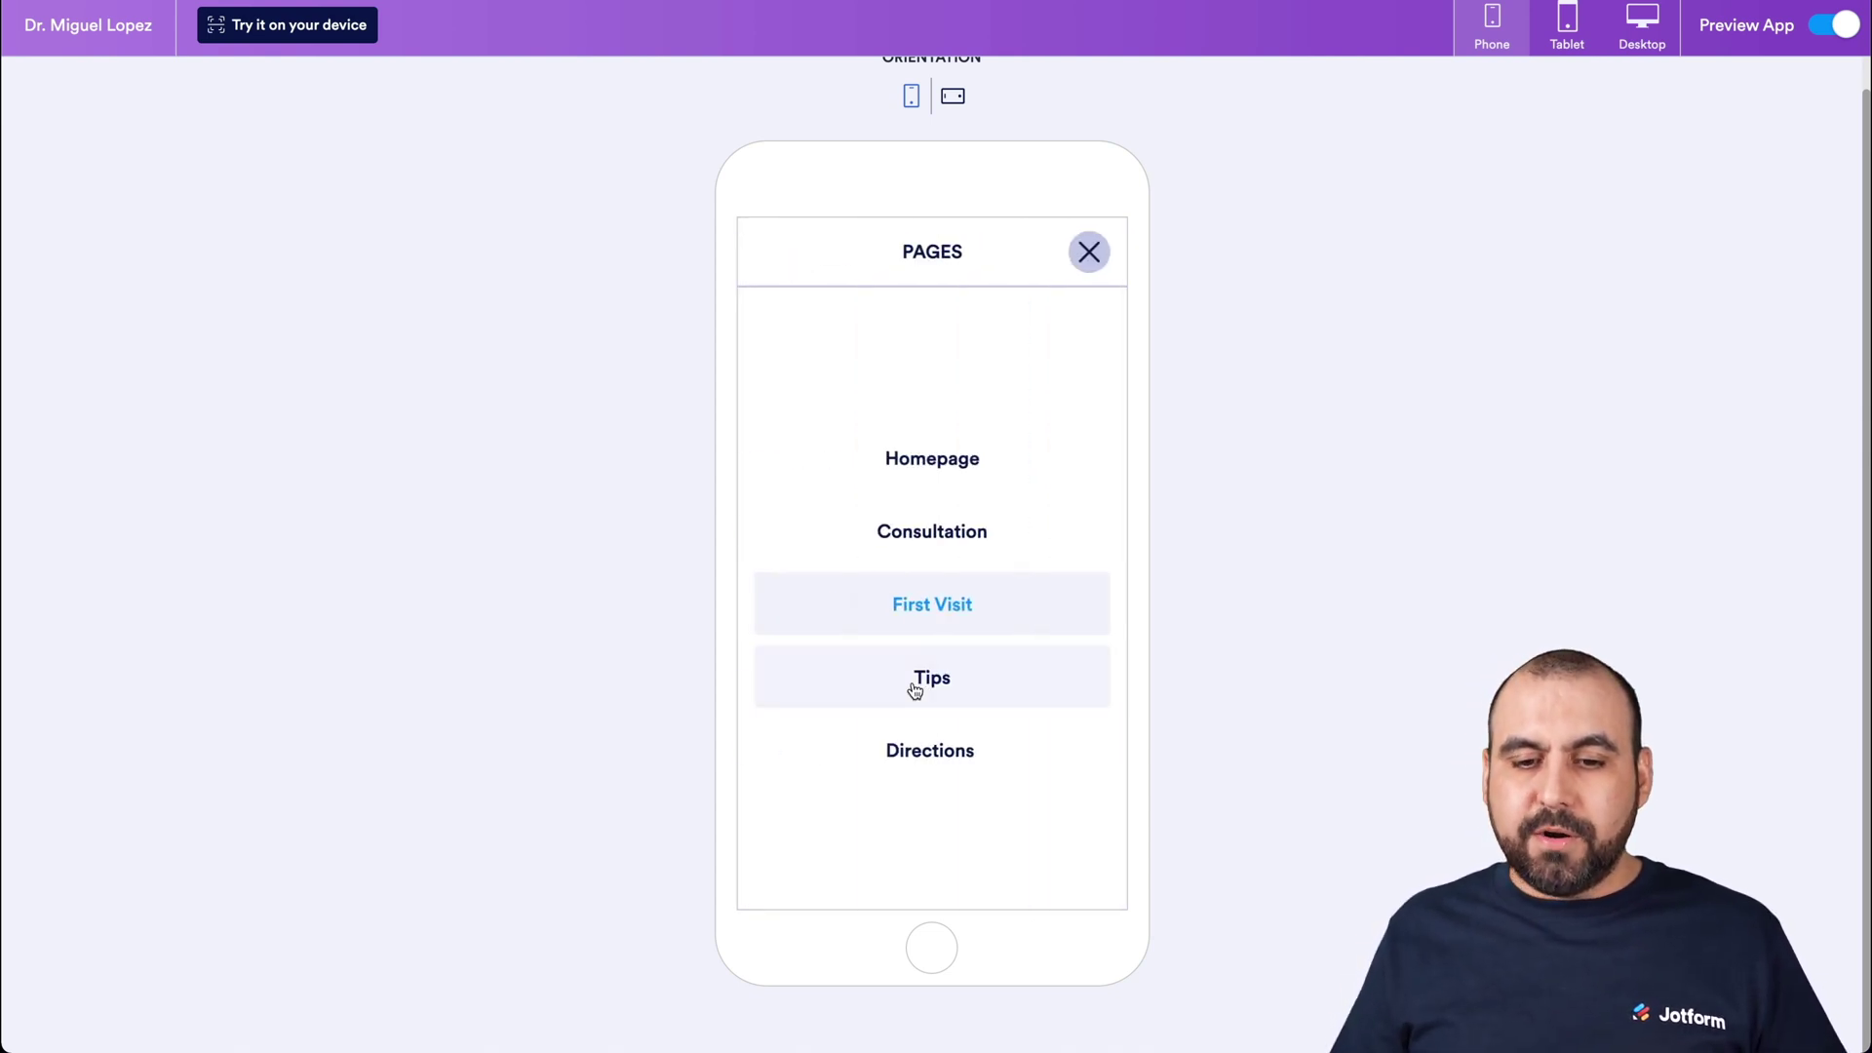
- View the Tips and Directions pages, then switch off Preview App
left_click(935, 683)
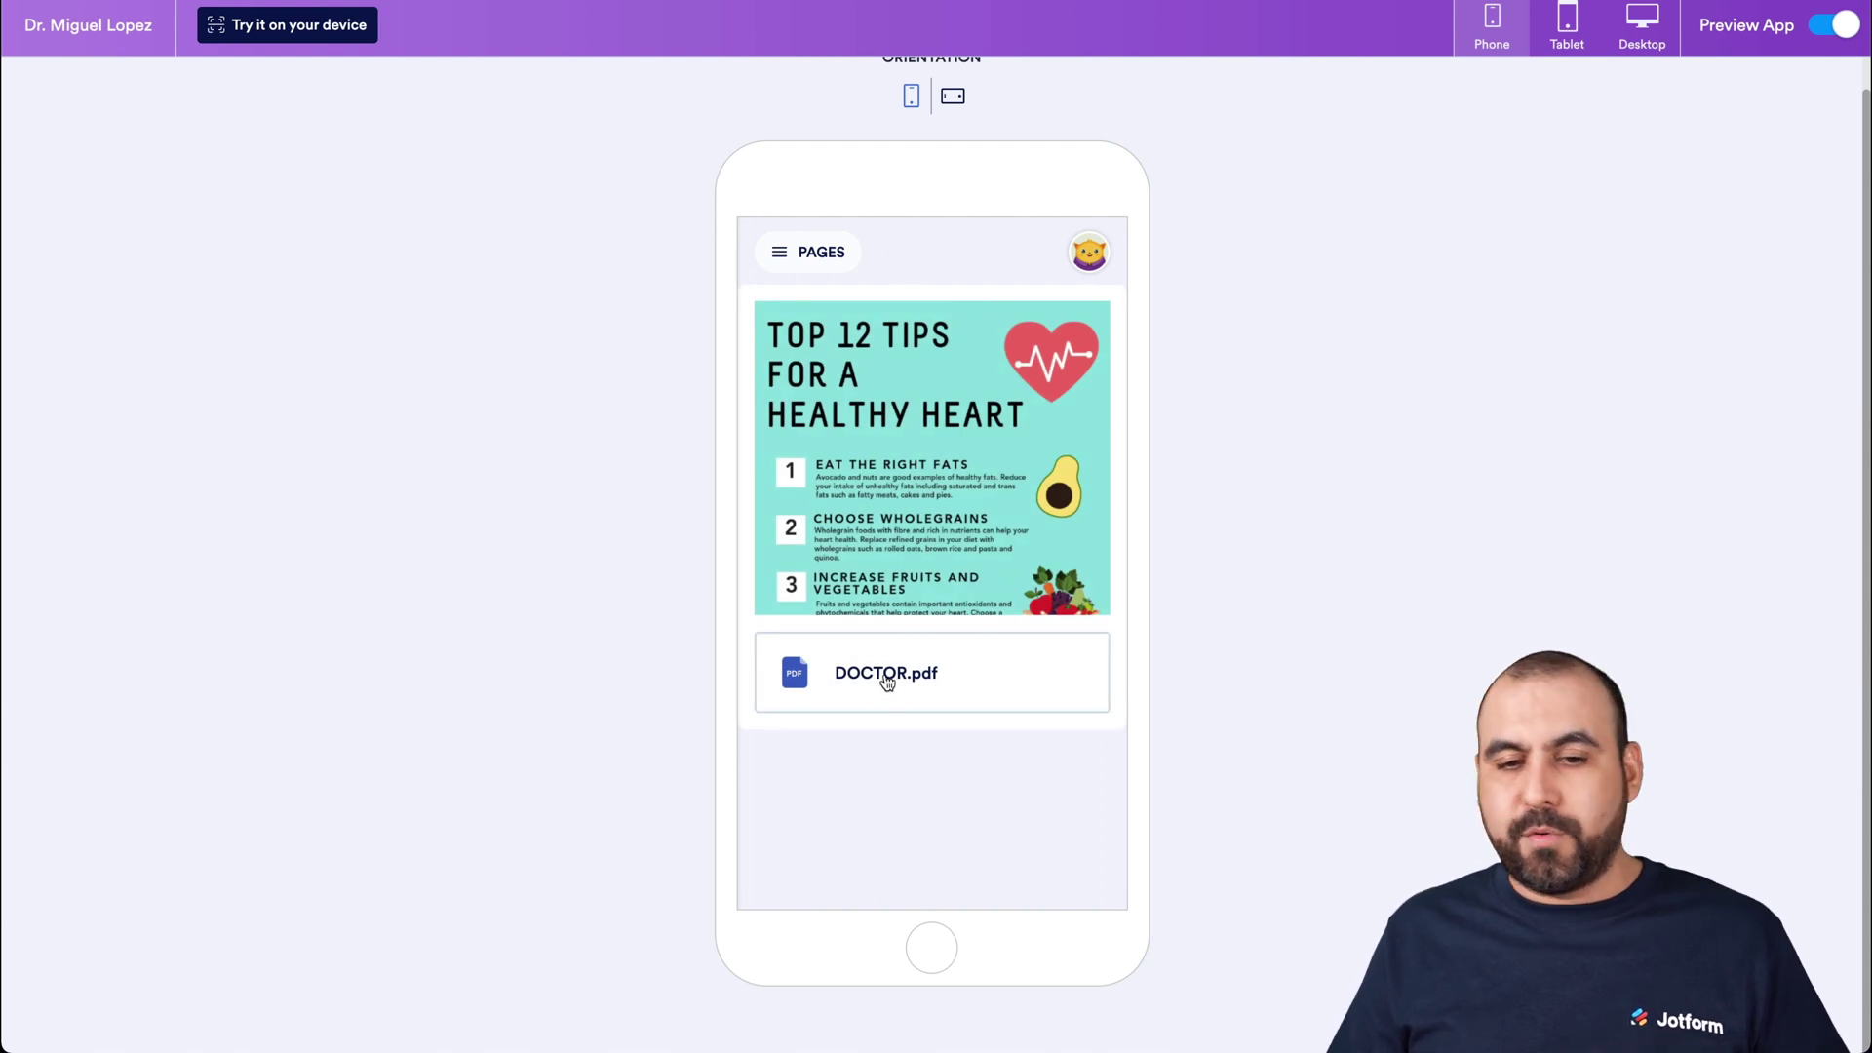
left_click(791, 260)
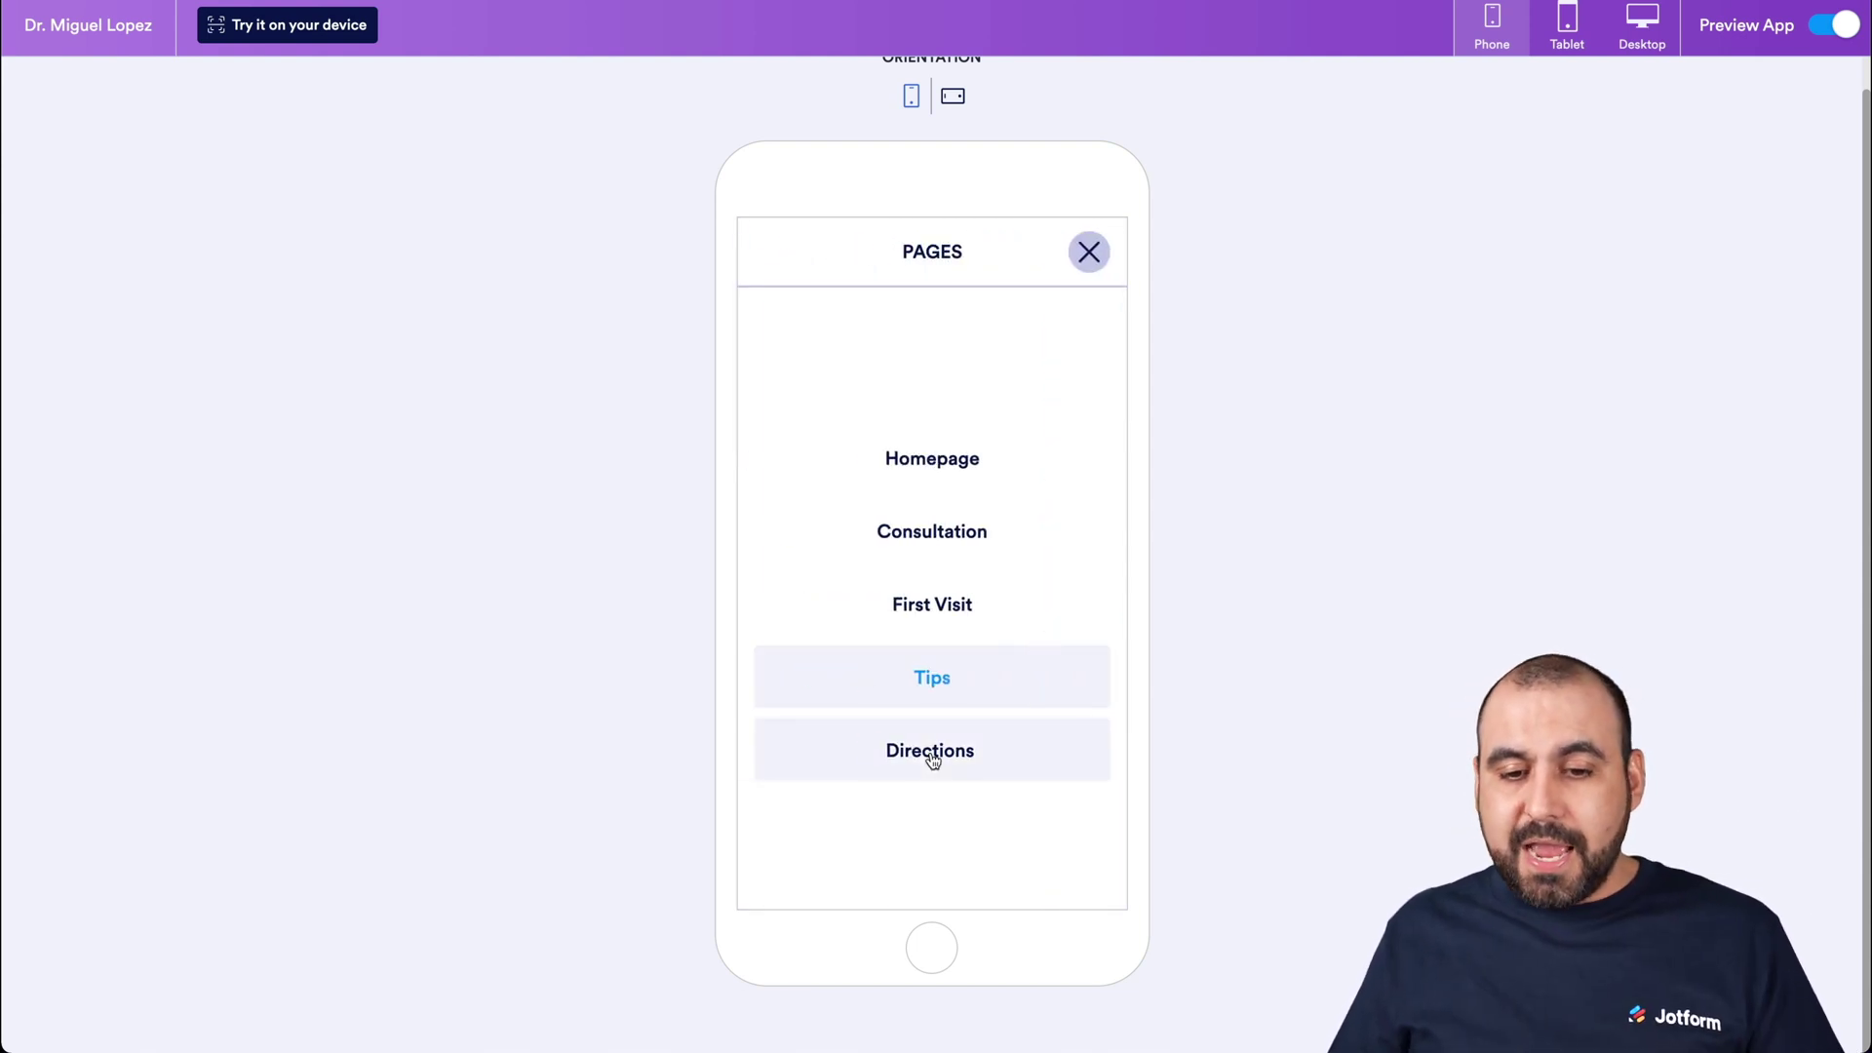
left_click(931, 754)
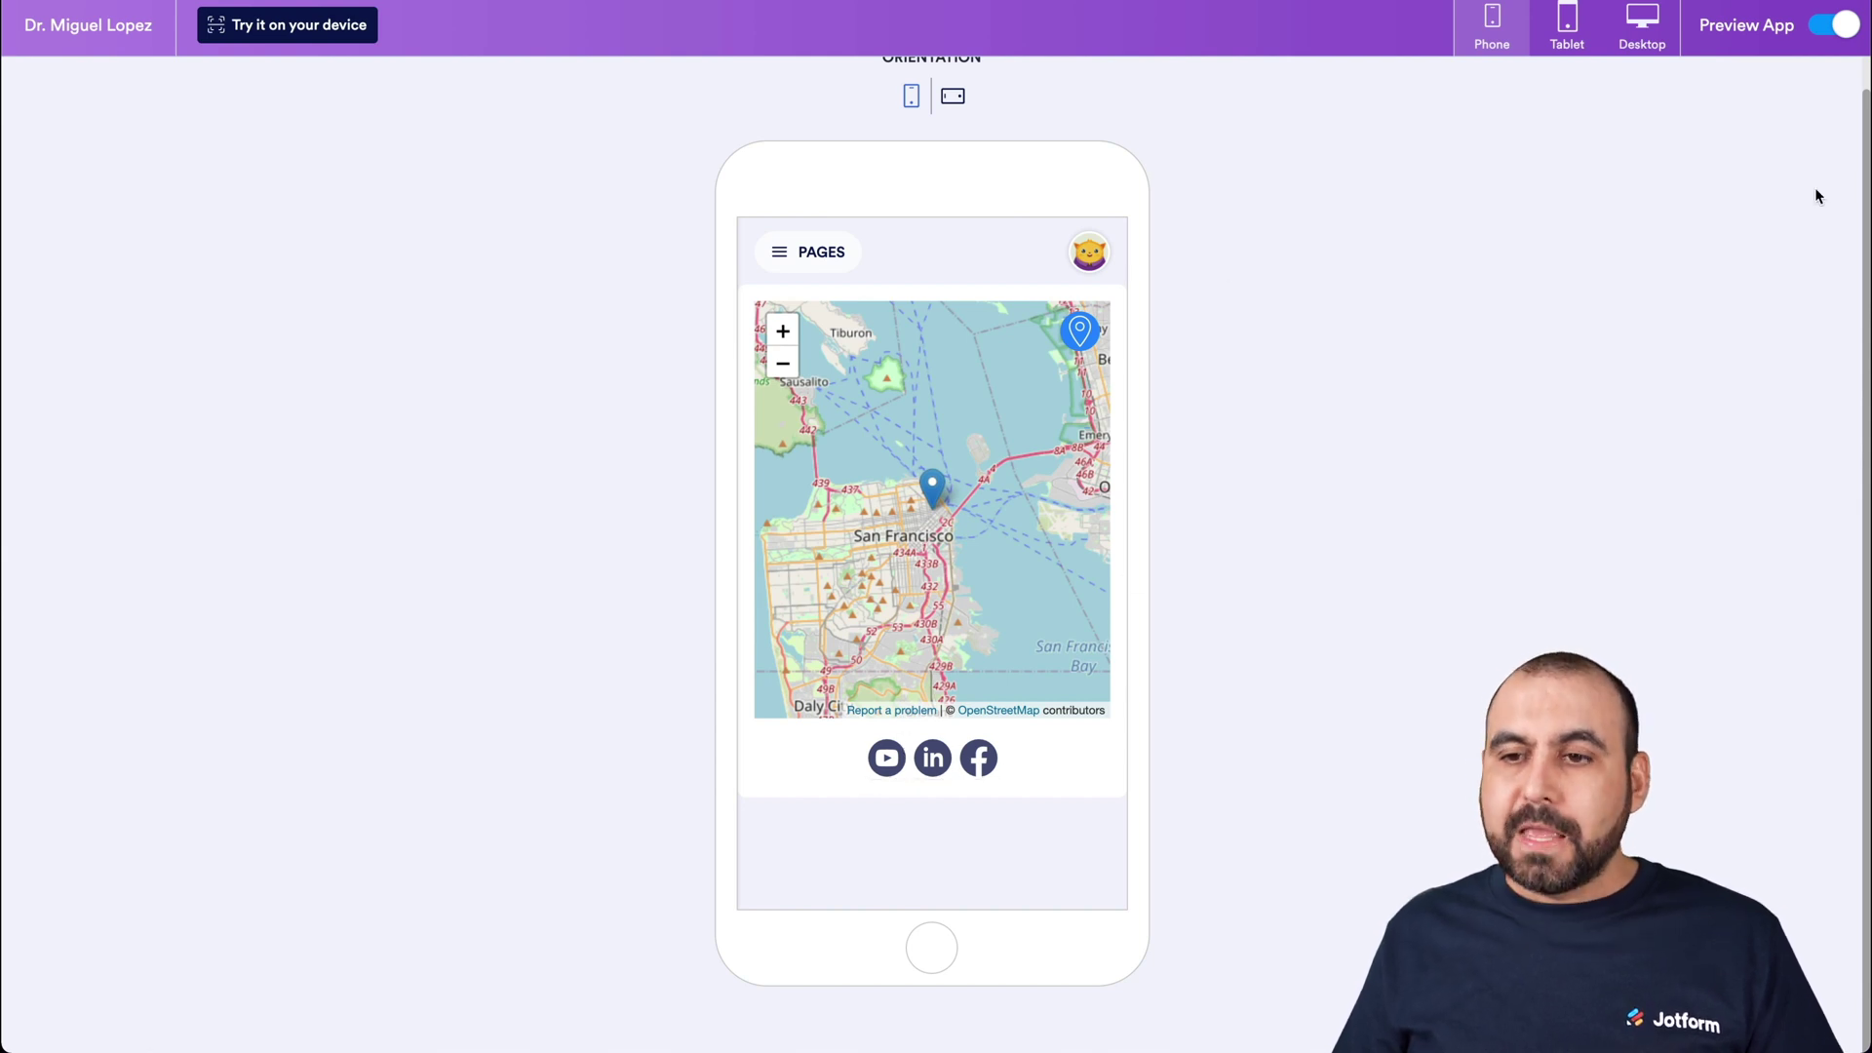
left_click(1831, 27)
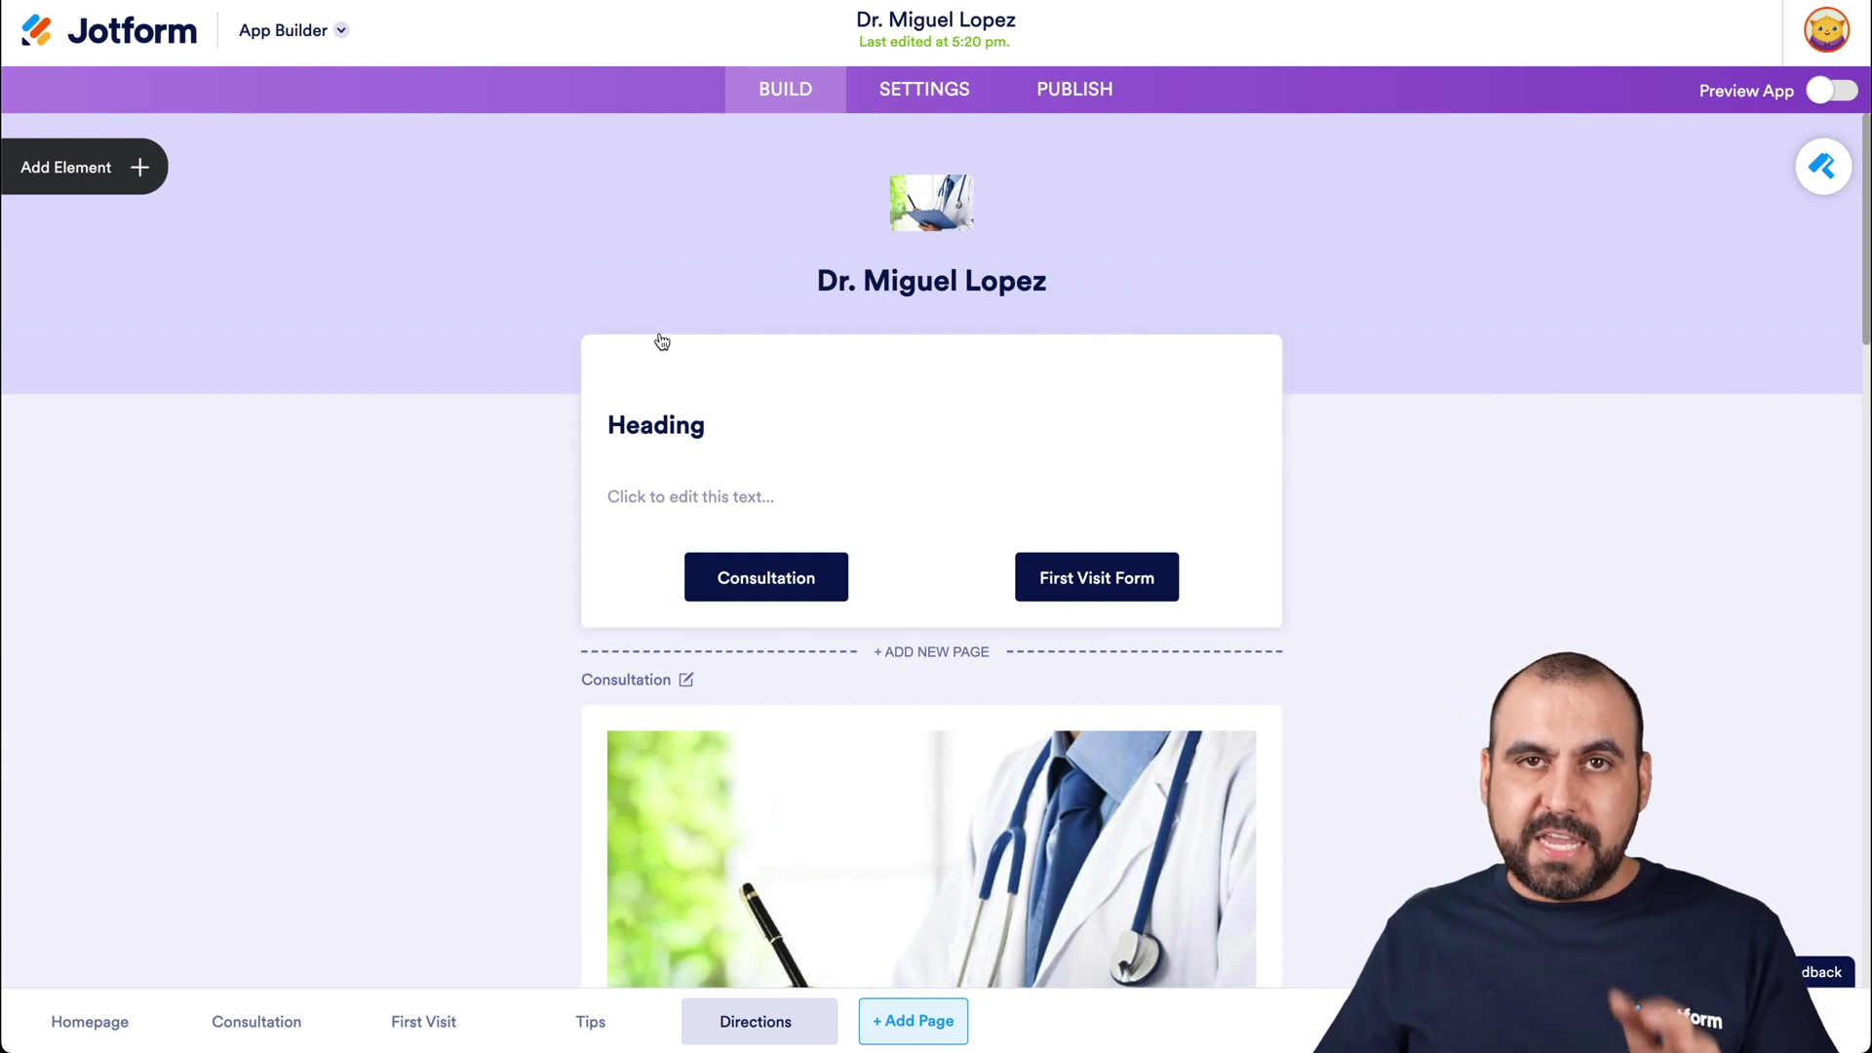
- Switch from App Builder to the Tables product to see the app's submission tables
left_click(308, 29)
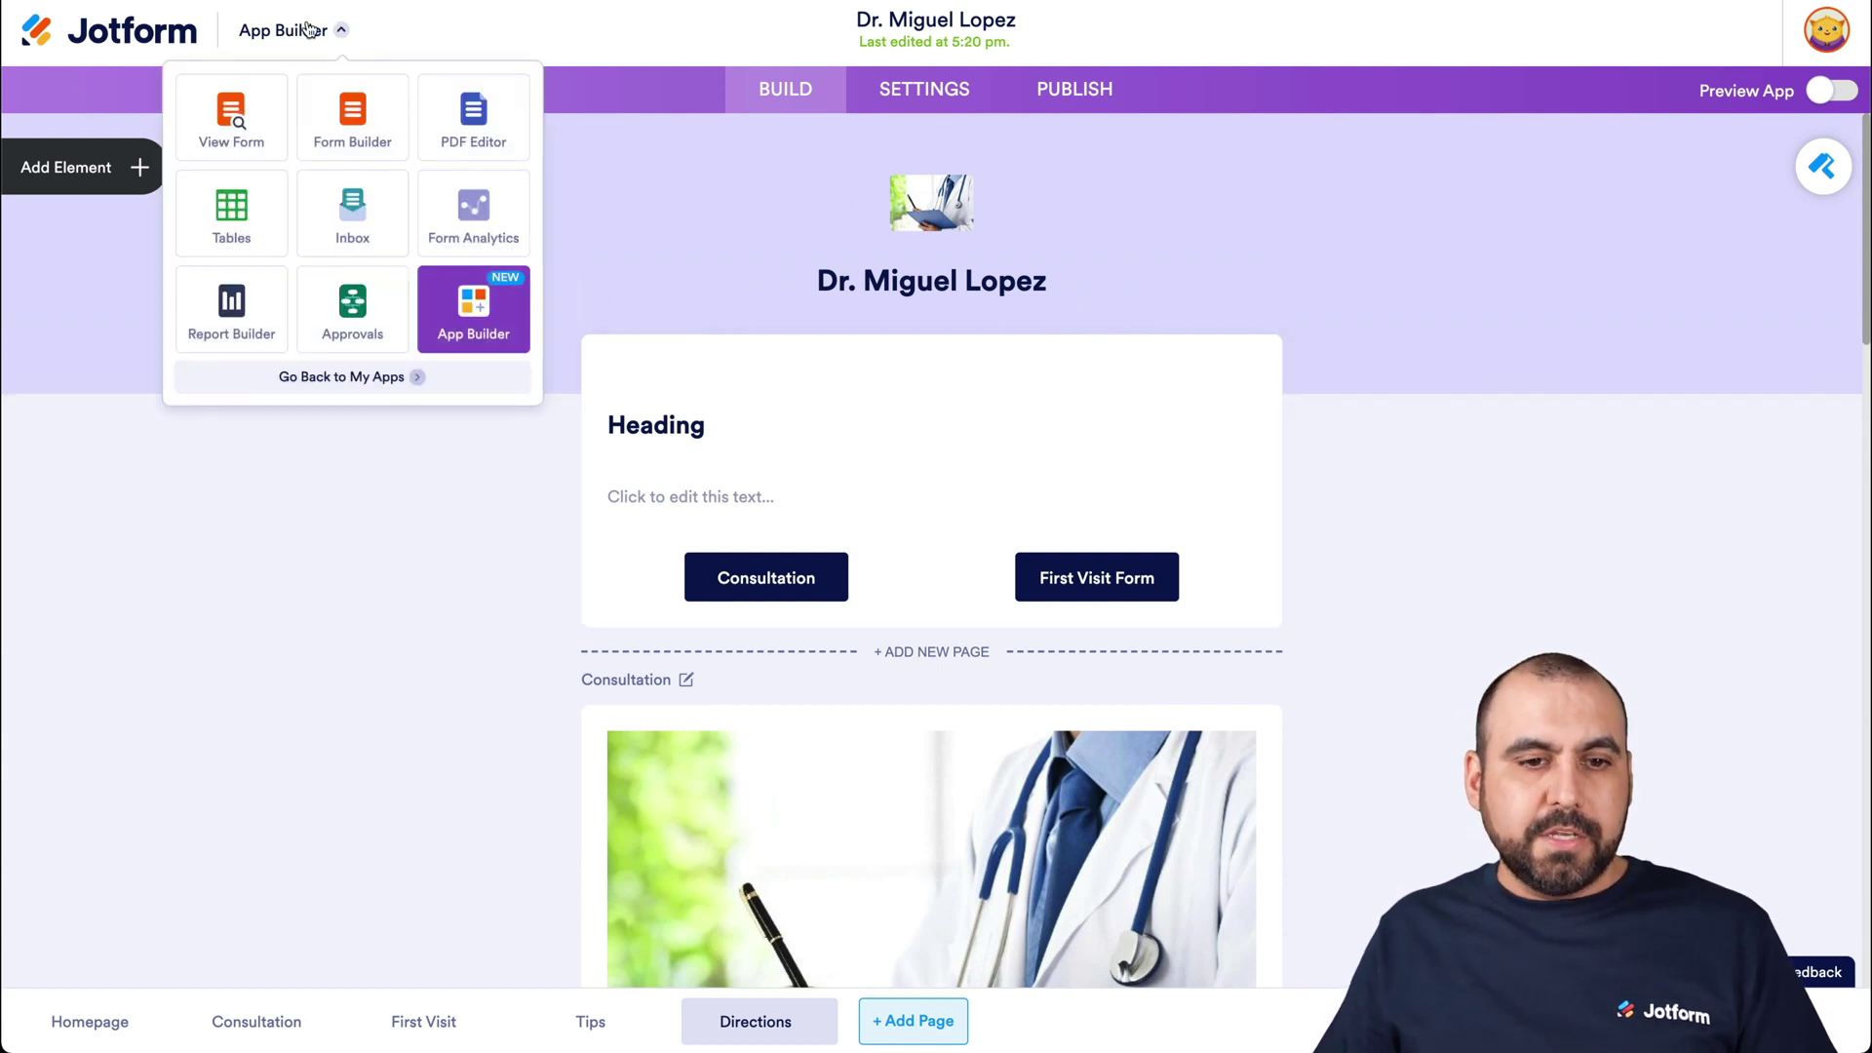
right_click(219, 185)
left_click(216, 216)
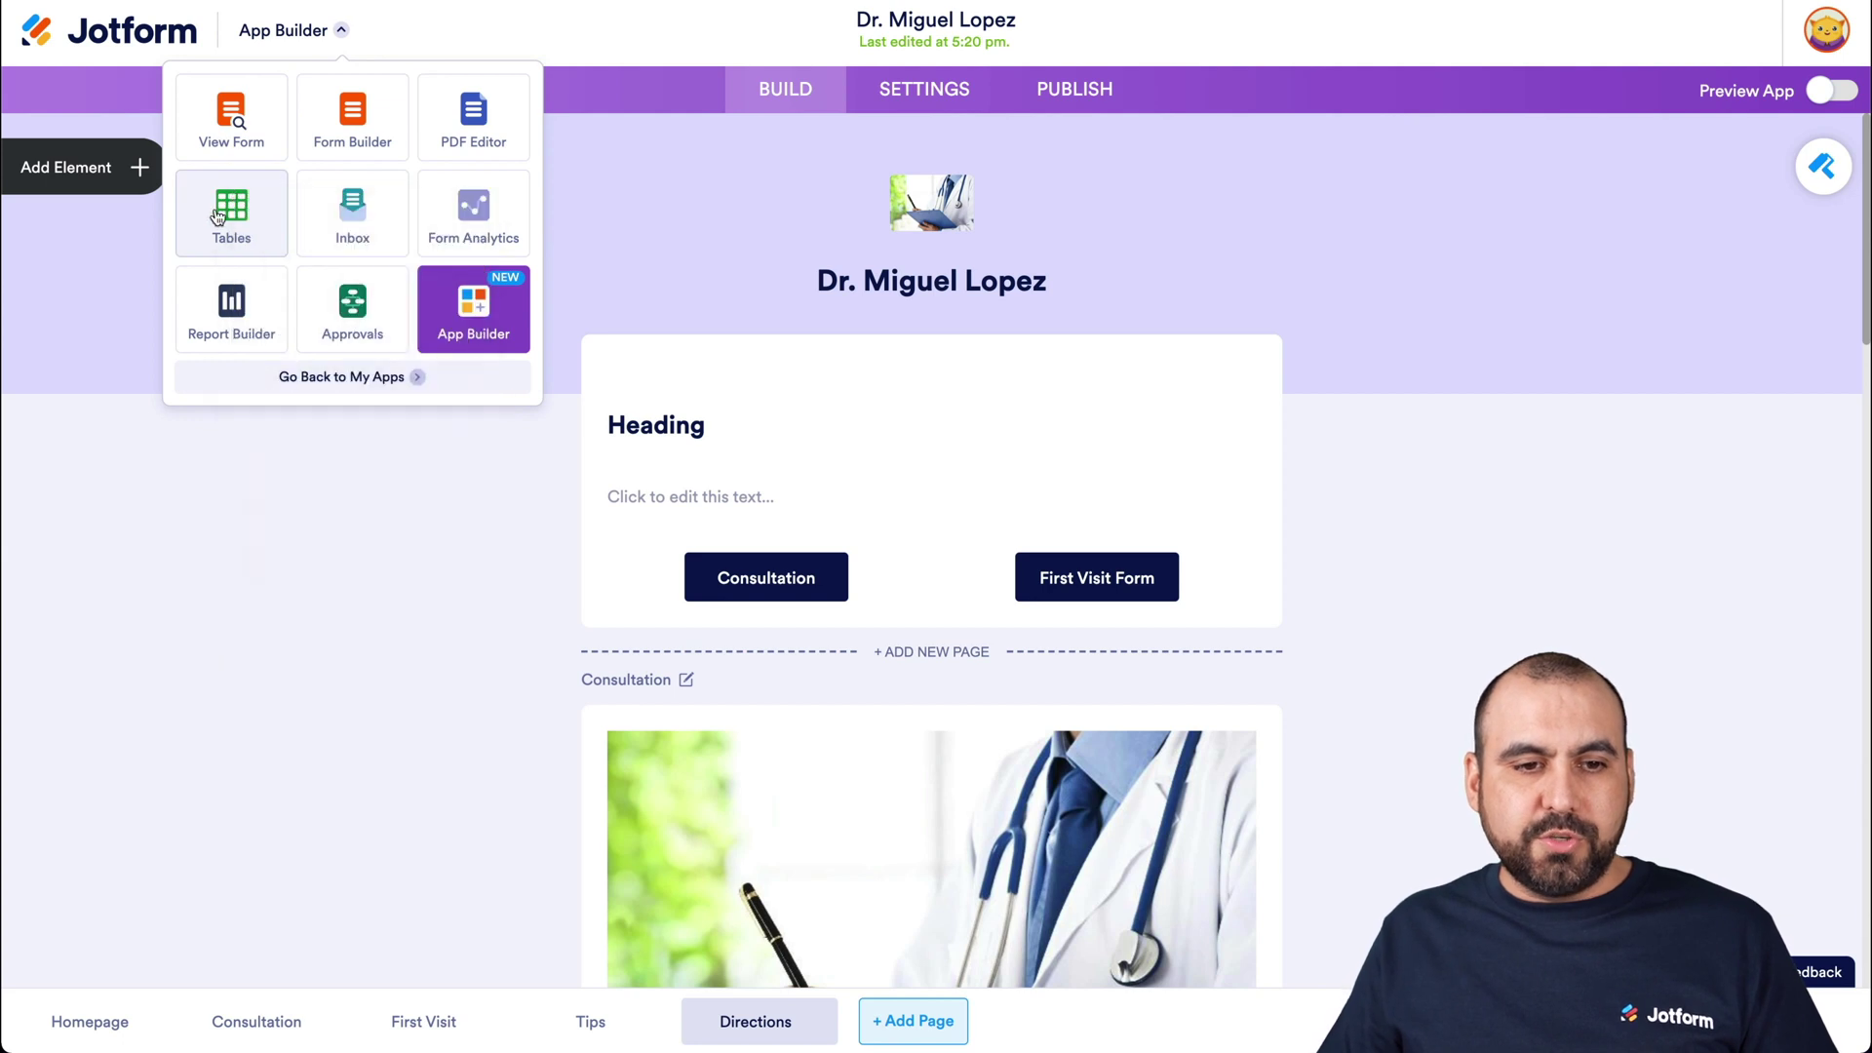
left_click(221, 217)
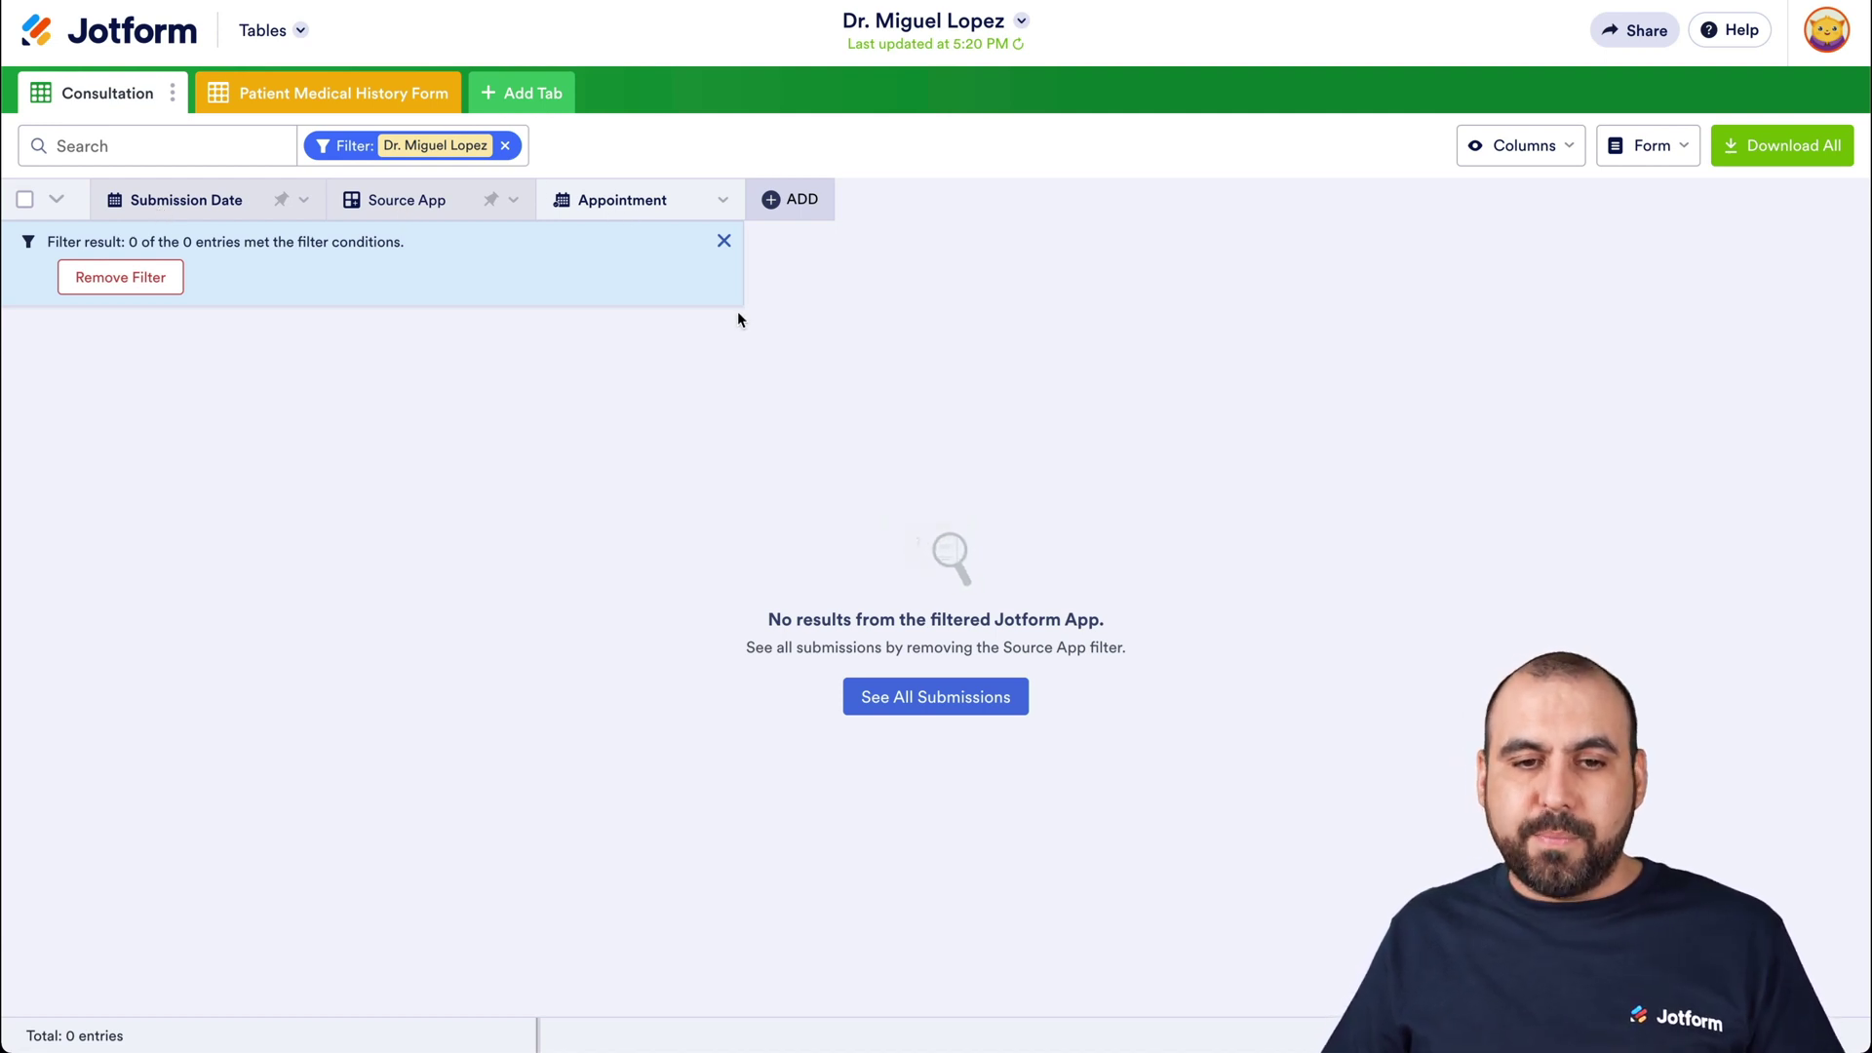
- Switch to the Patient Medical History Form table and scroll across the test submission's columns
left_click(318, 98)
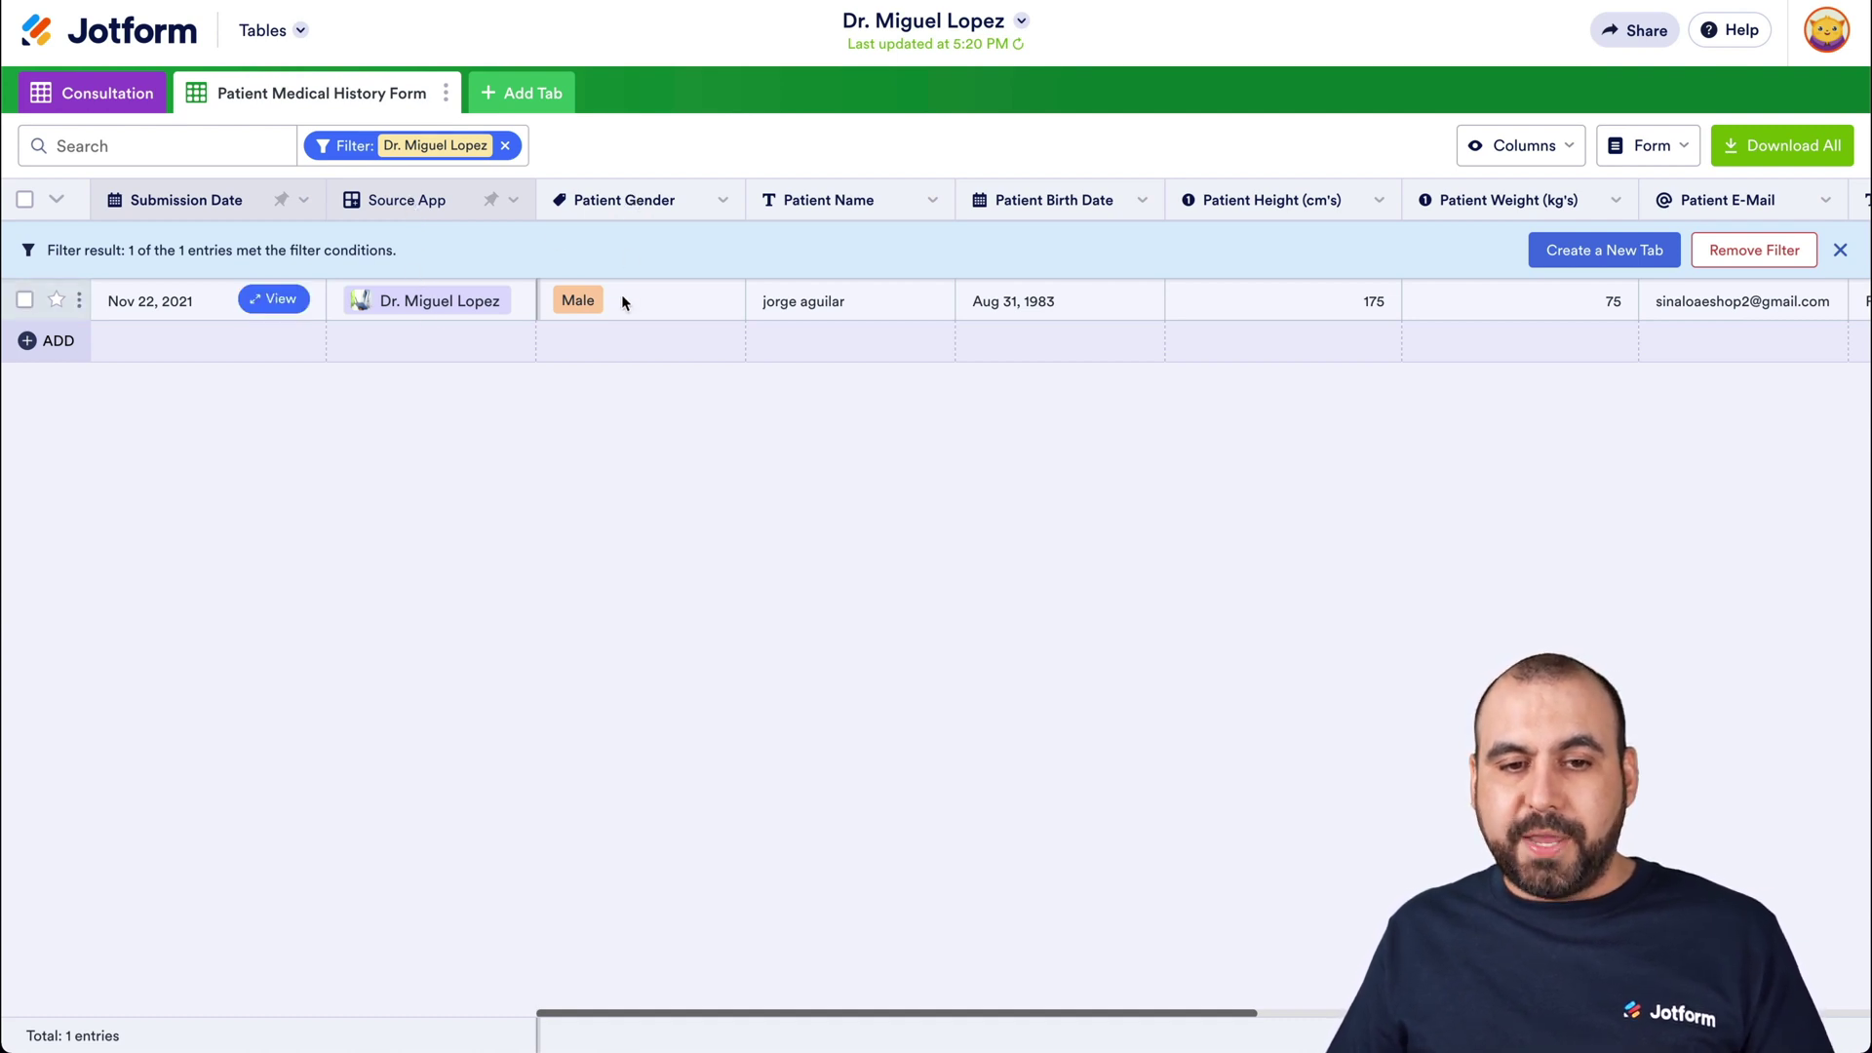
scroll(862, 312, "right", 5)
scroll(863, 312, "right", 15)
scroll(863, 317, "right", 15)
scroll(864, 314, "left", 20)
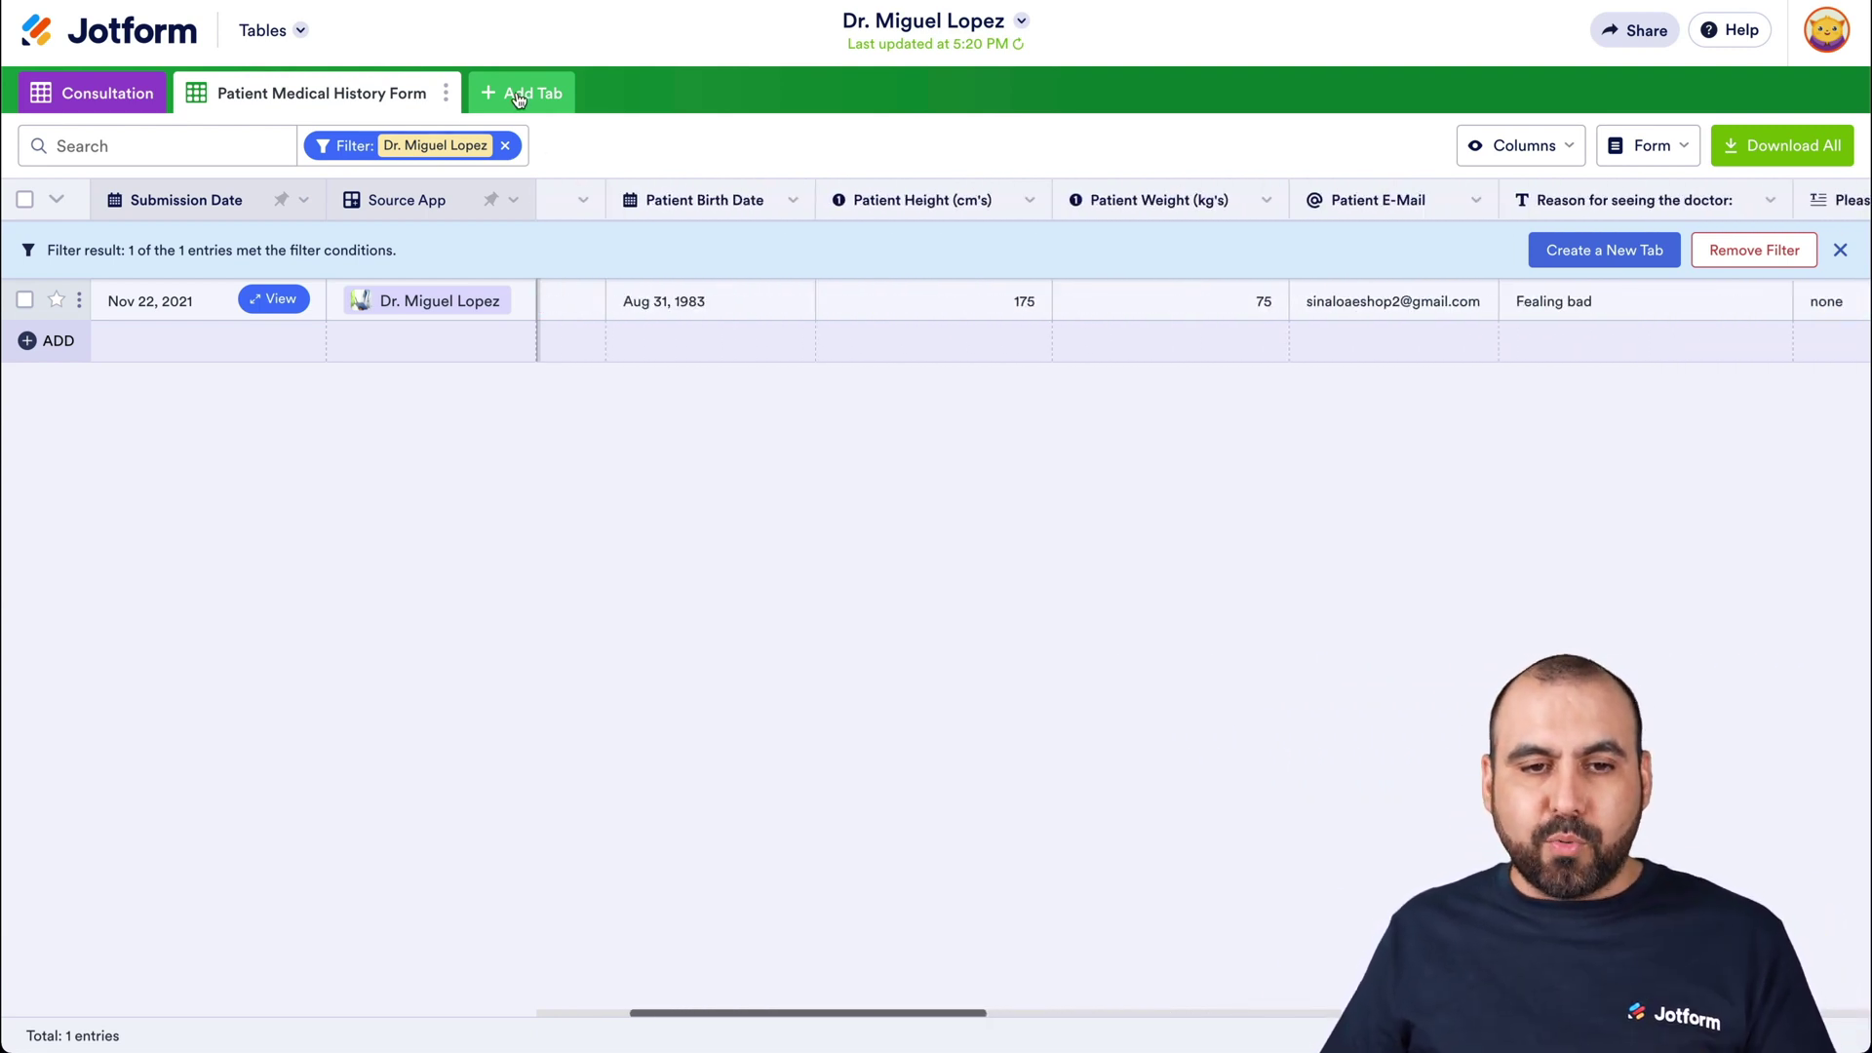
- Add a Cards tab connected to the Patient Medical History Form
left_click(518, 95)
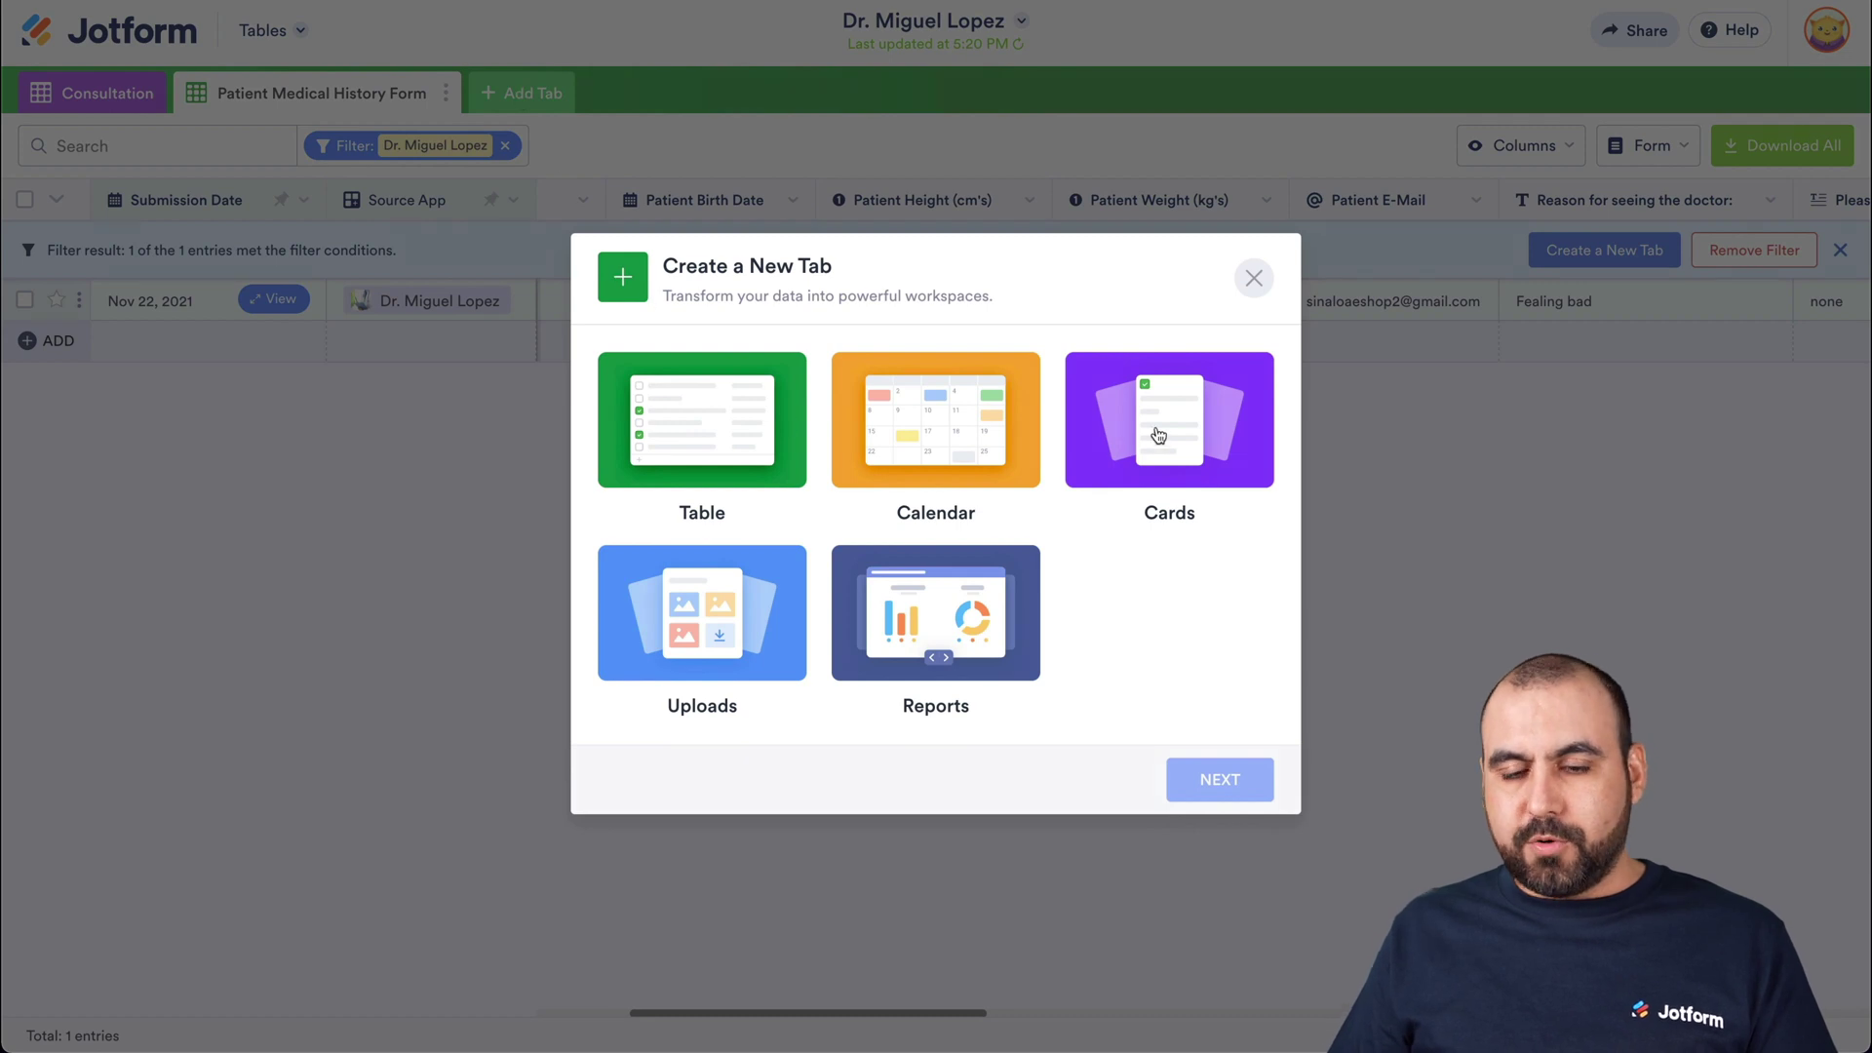
left_click(1158, 435)
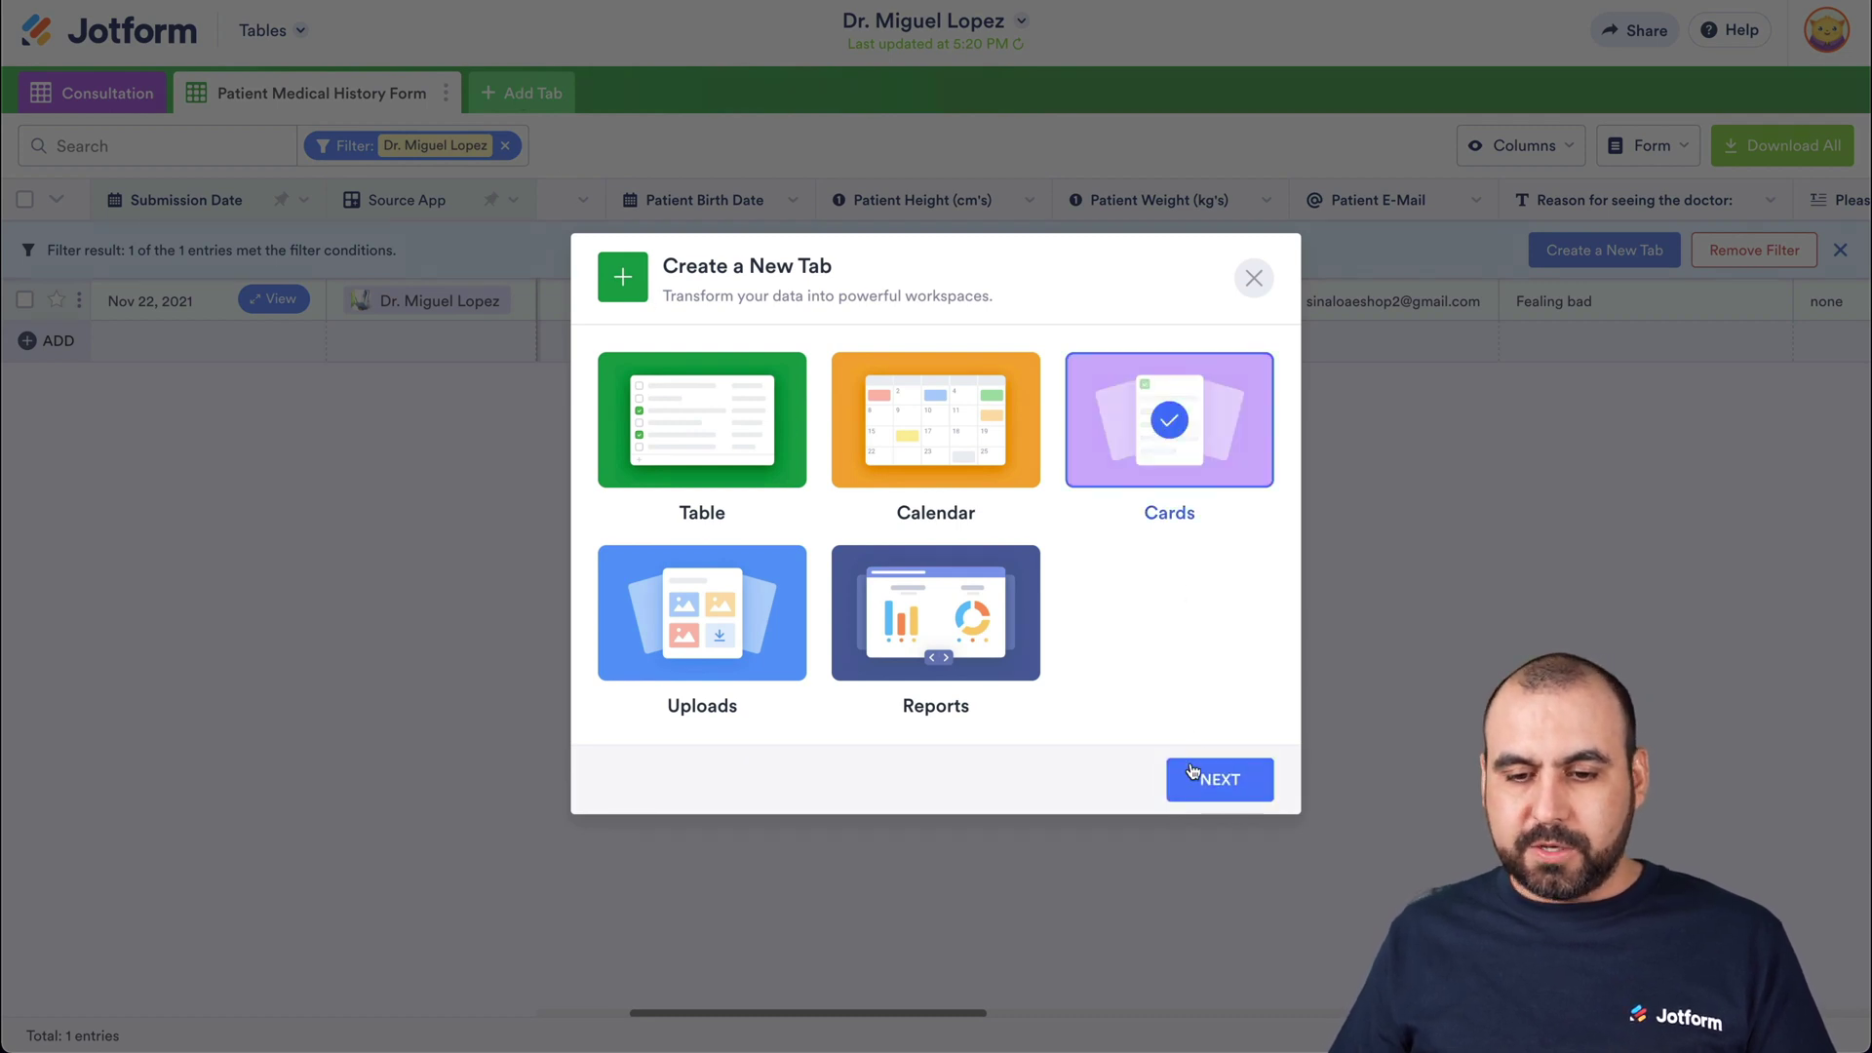
left_click(1192, 771)
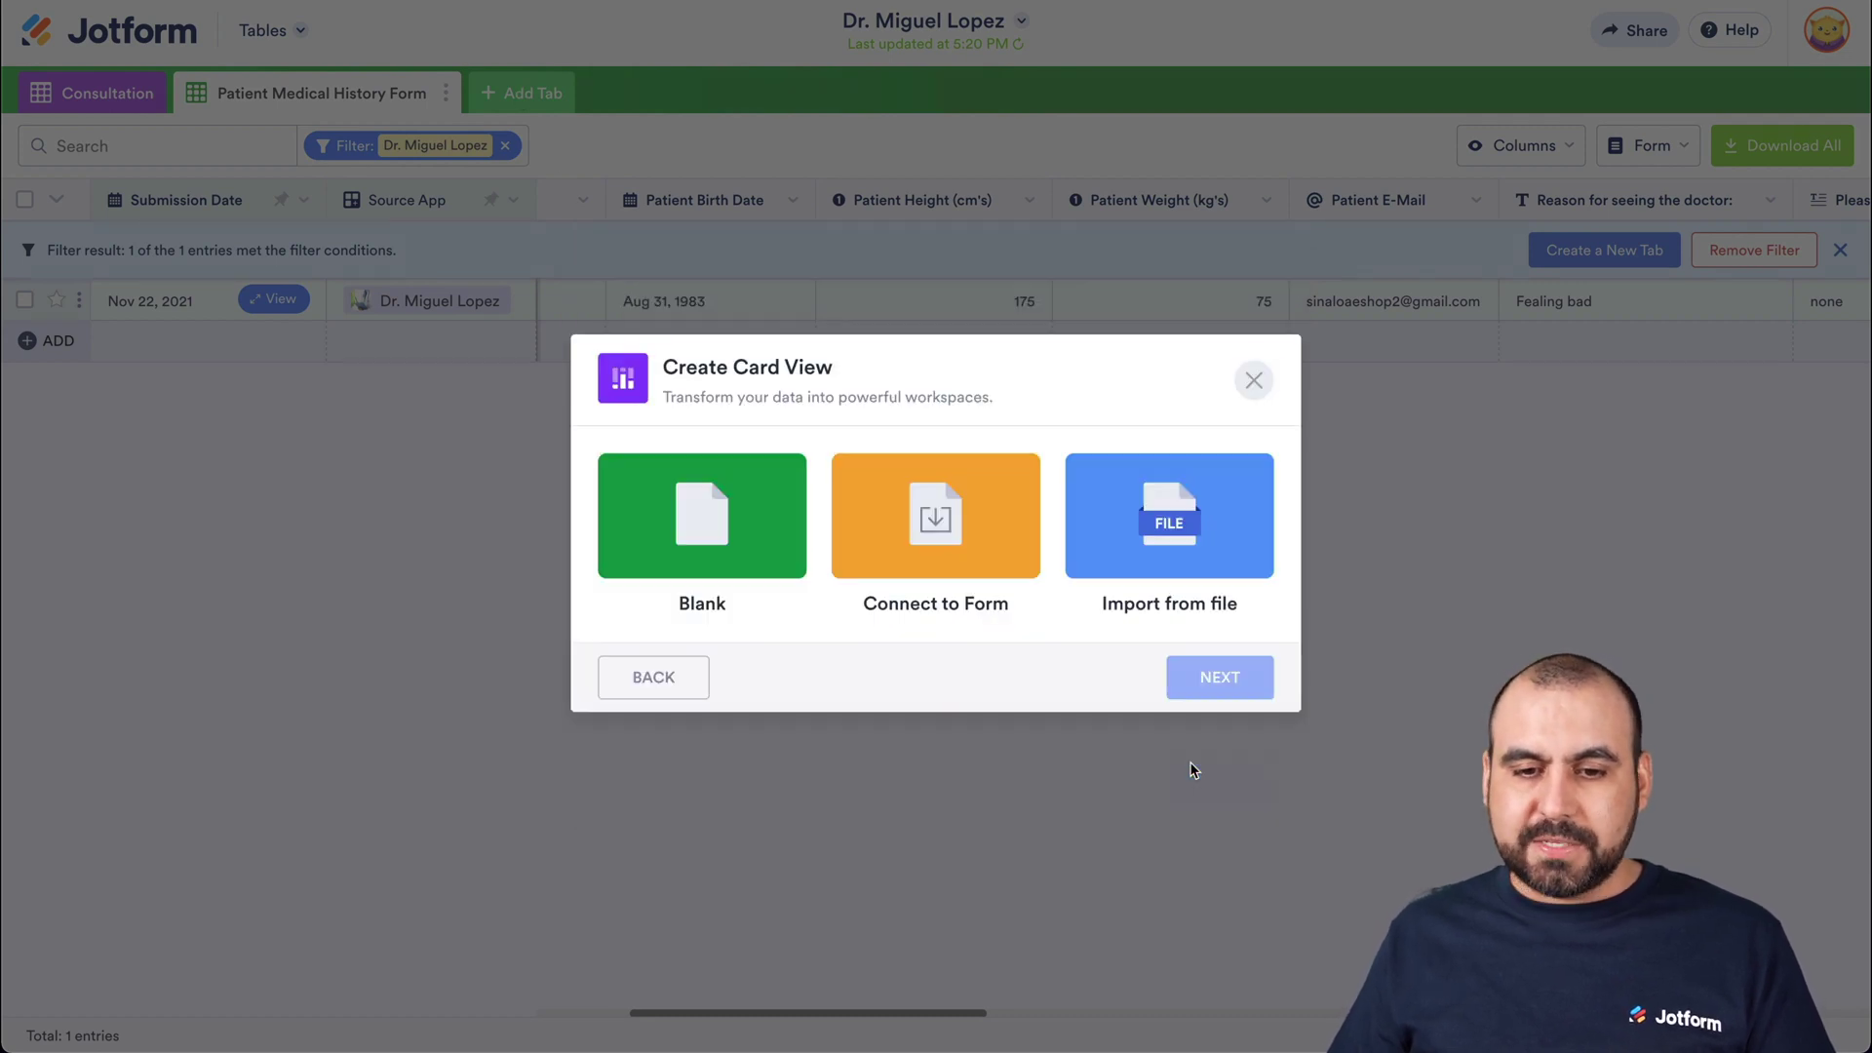
left_click(944, 521)
left_click(1186, 686)
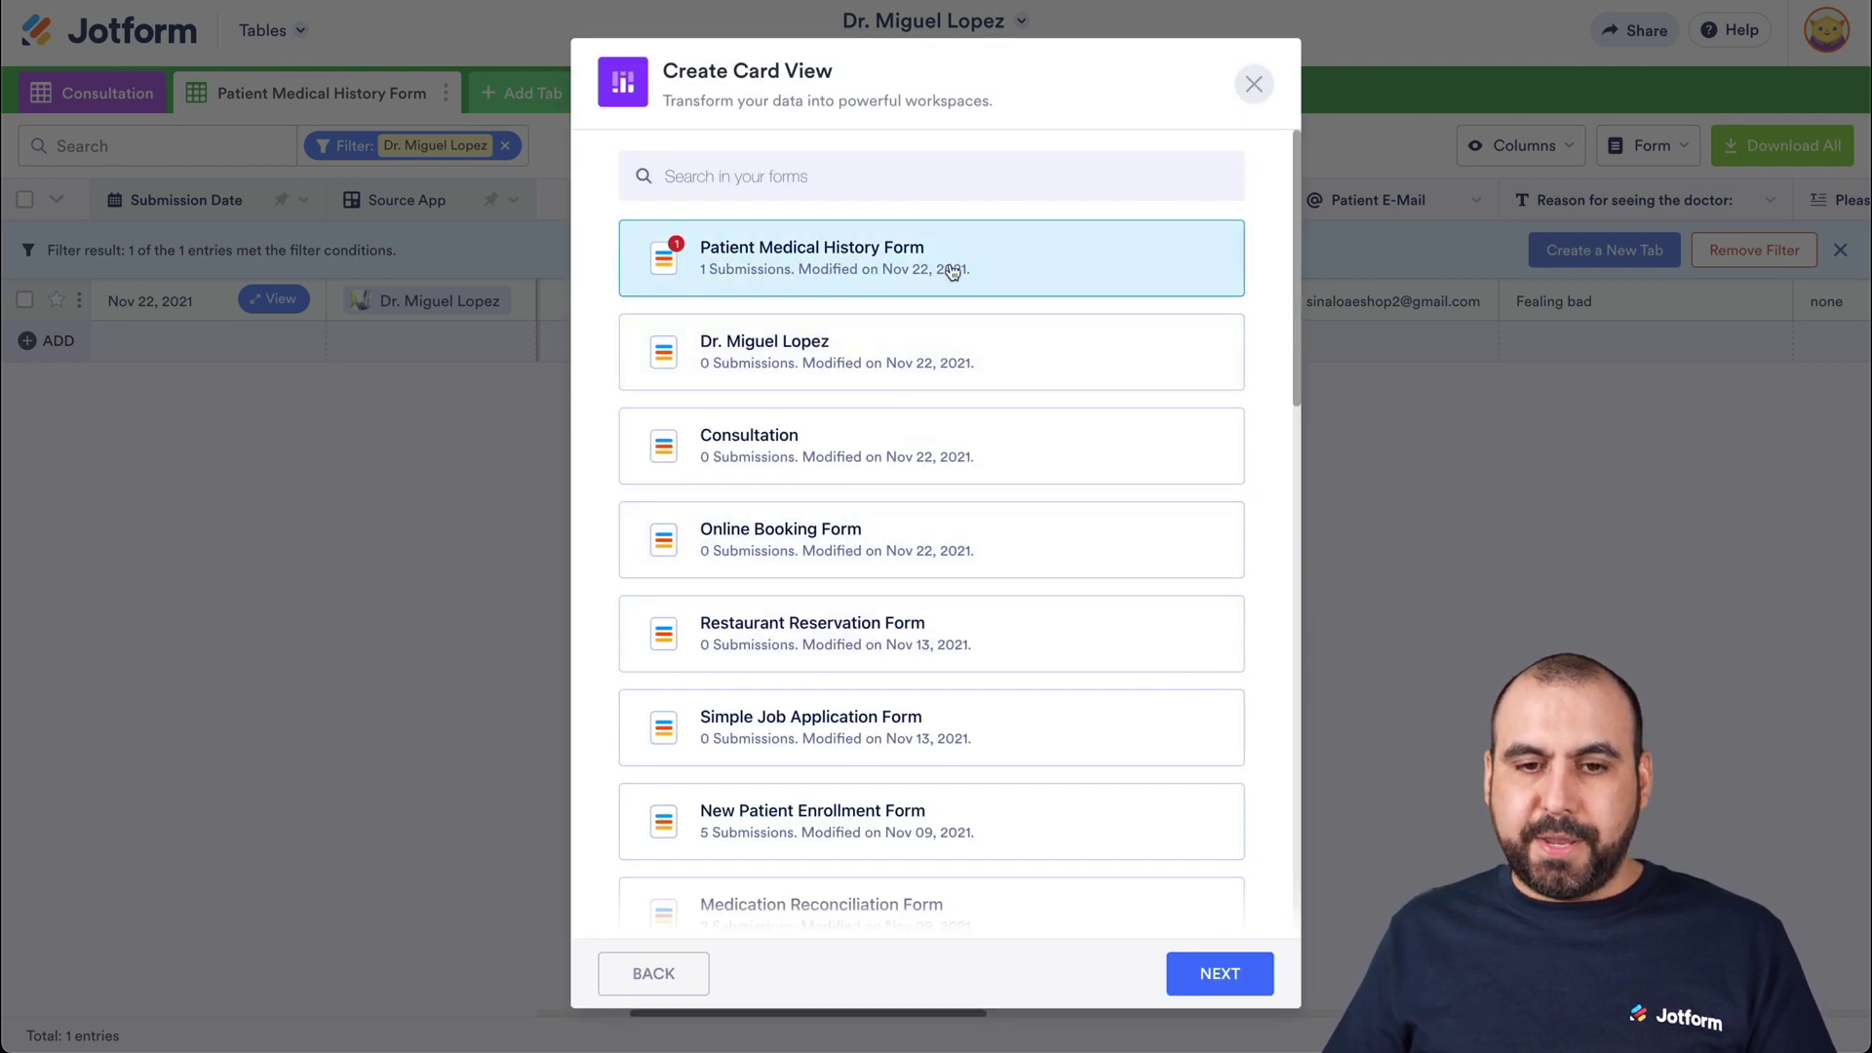
left_click(1202, 974)
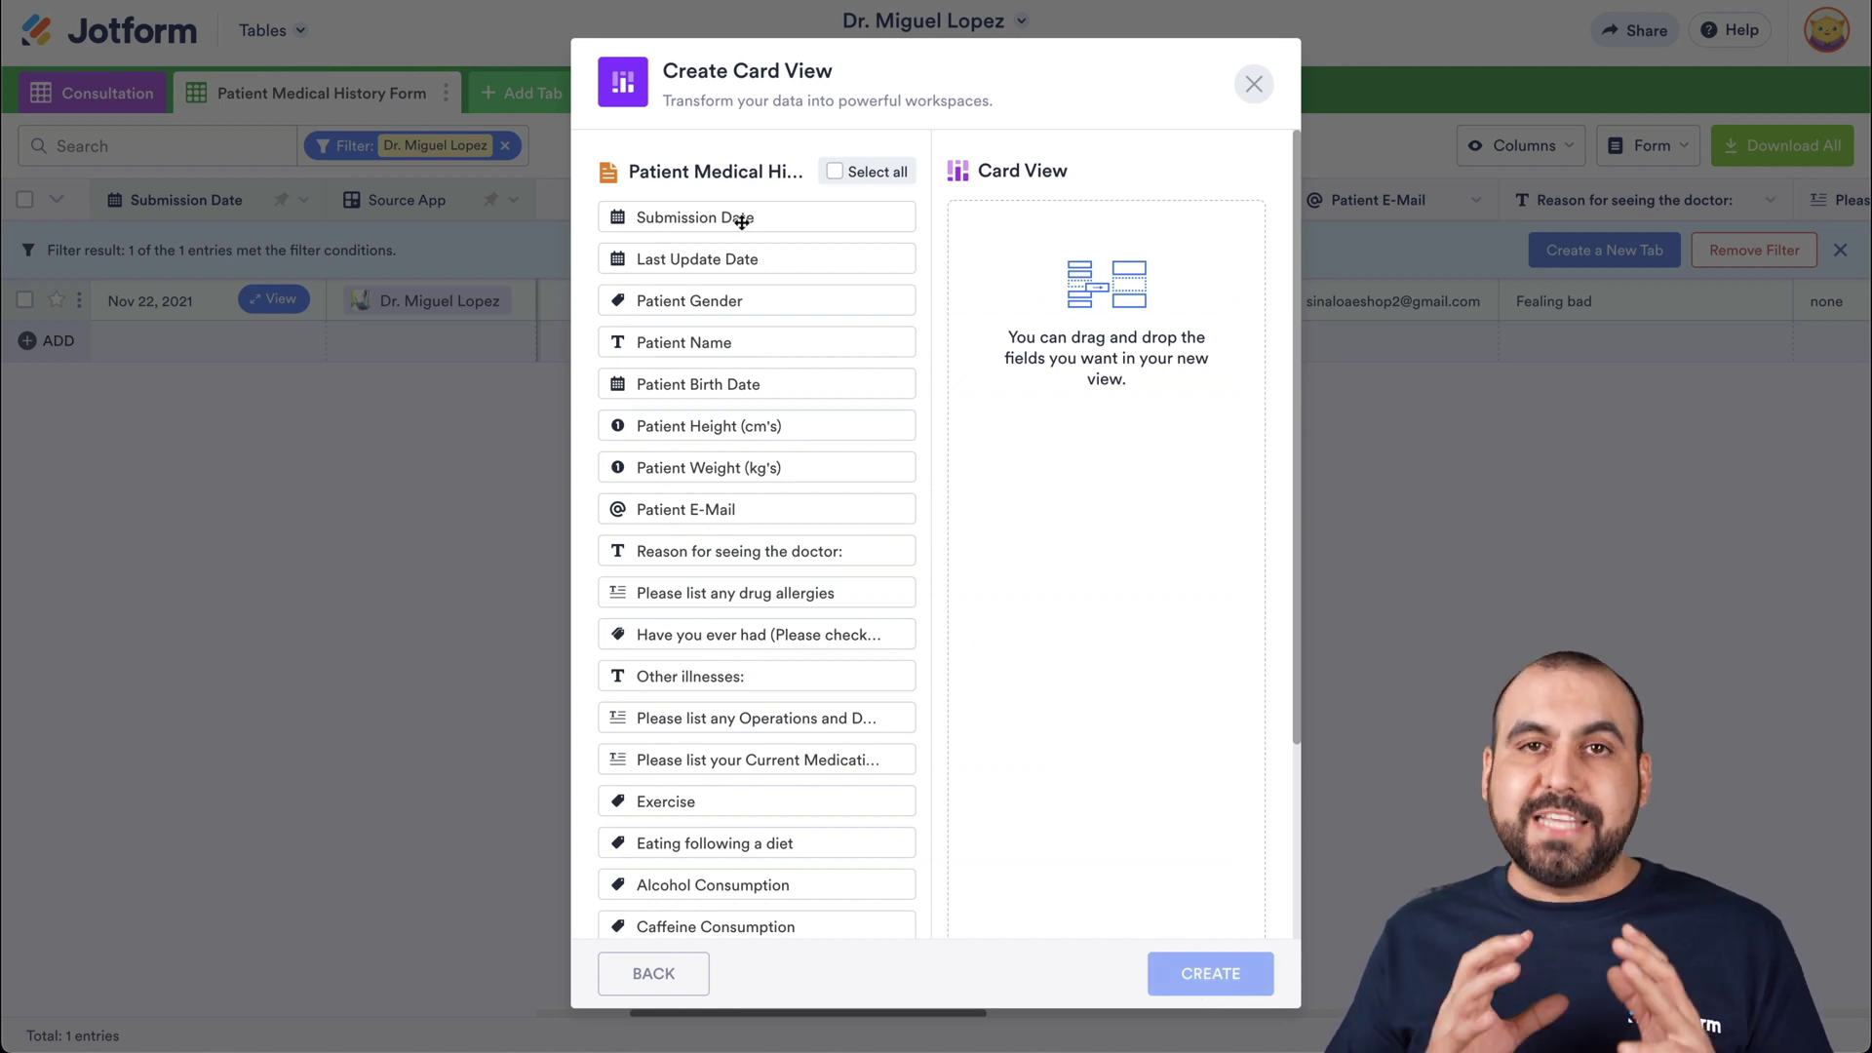
- Choose all form fields for the cards and create the card view
left_click_drag(733, 216, 998, 236)
left_click_drag(726, 300, 1073, 258)
left_click_drag(883, 341, 1063, 255)
left_click_drag(911, 380, 1061, 361)
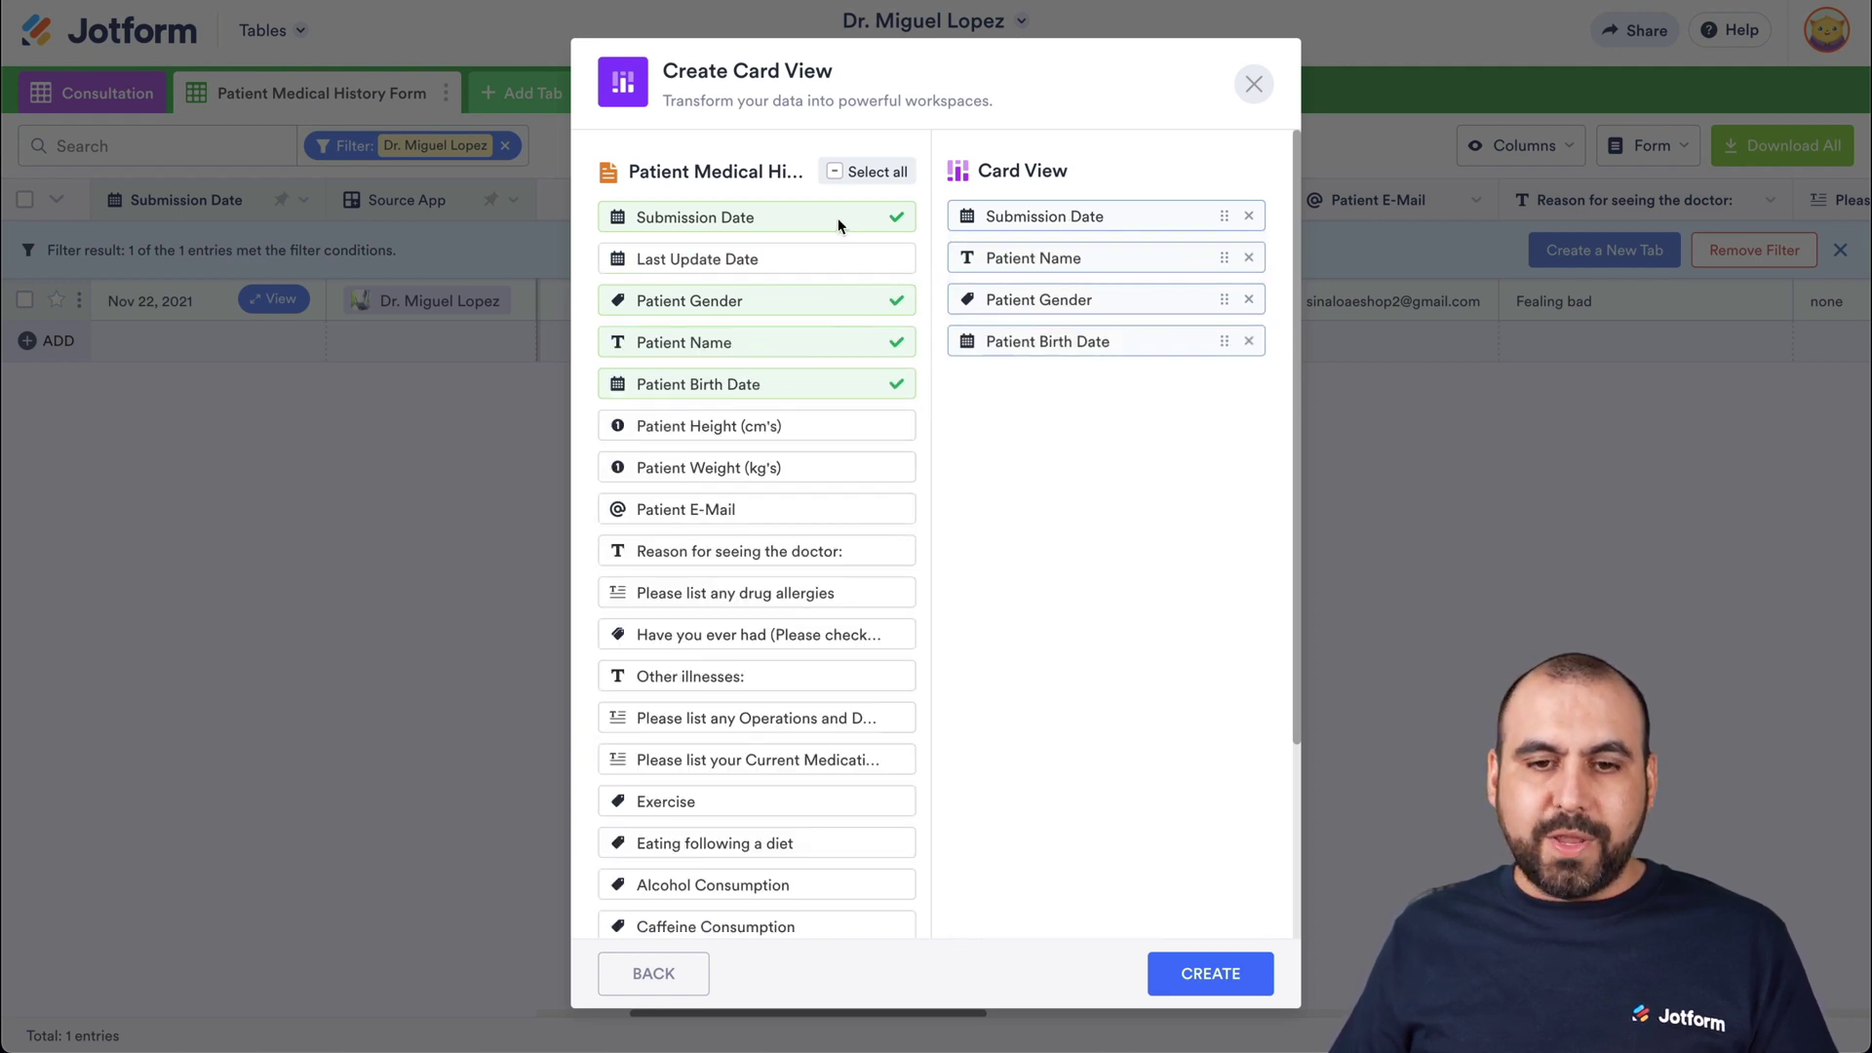
left_click(836, 173)
left_click(838, 173)
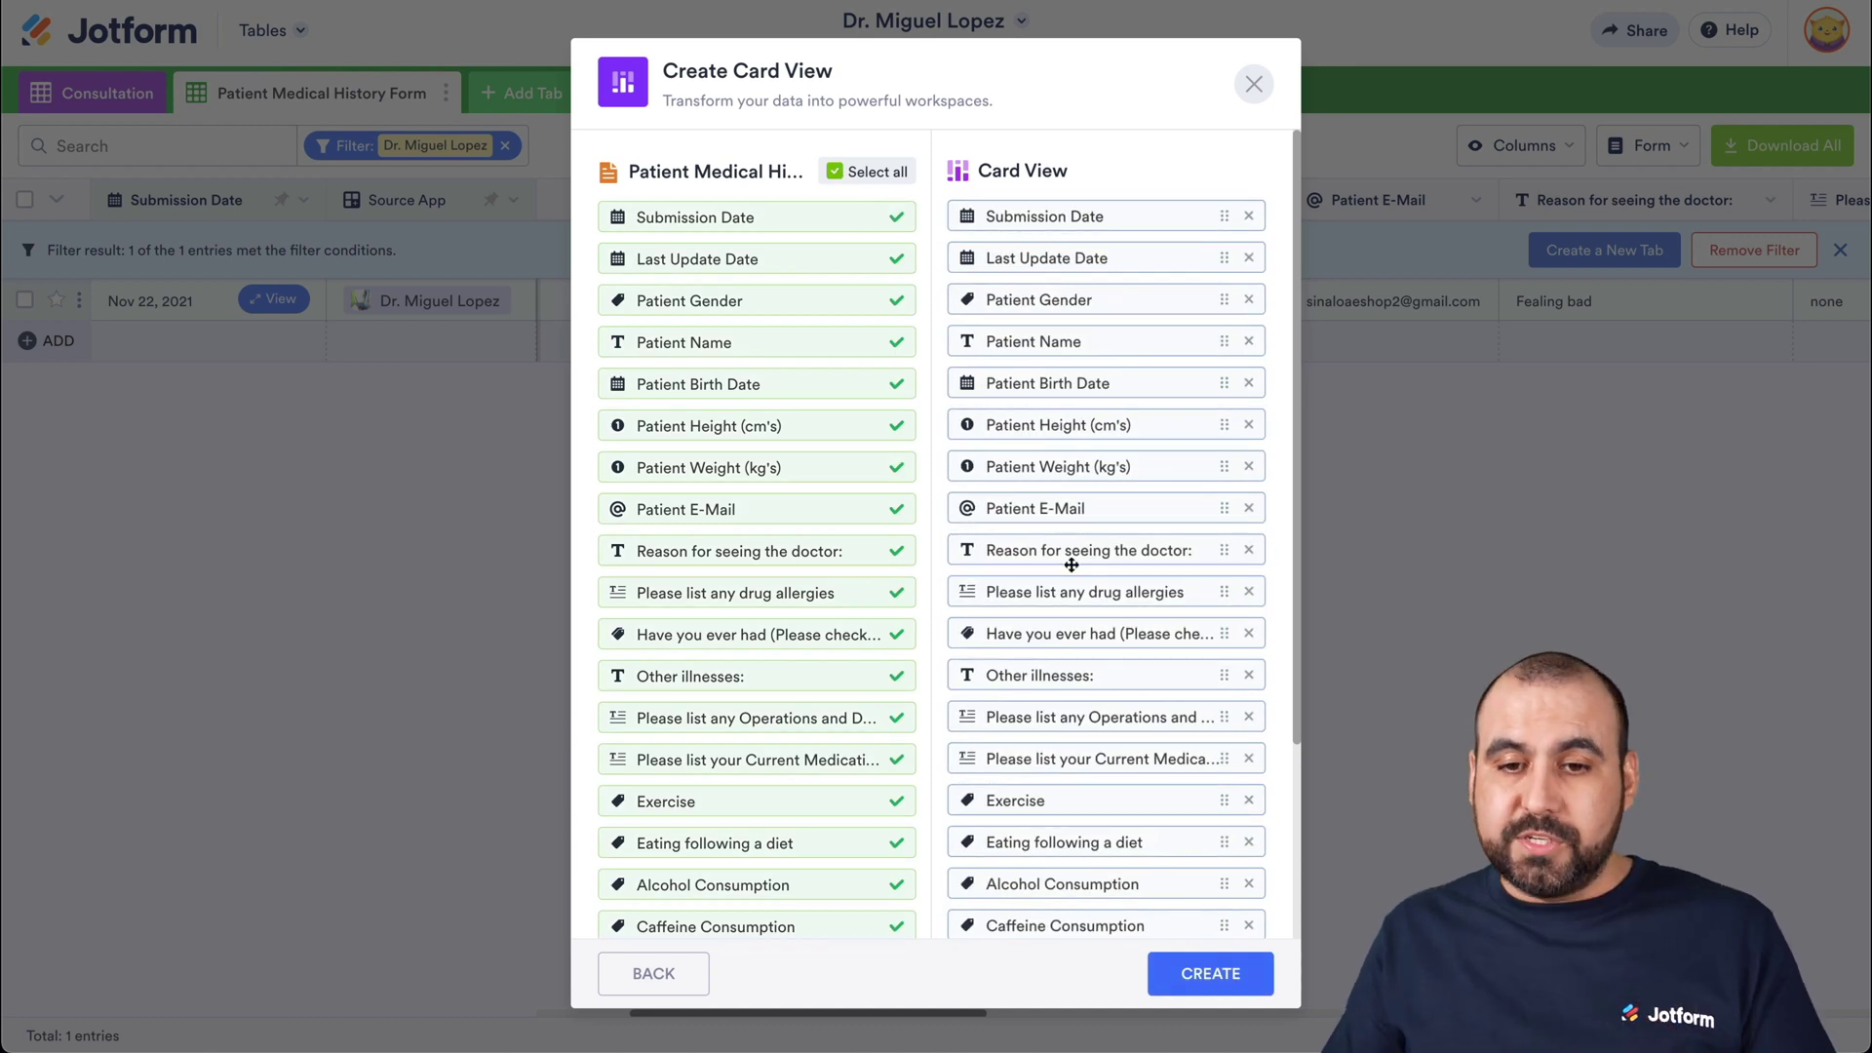
scroll(1146, 858, "down", 3)
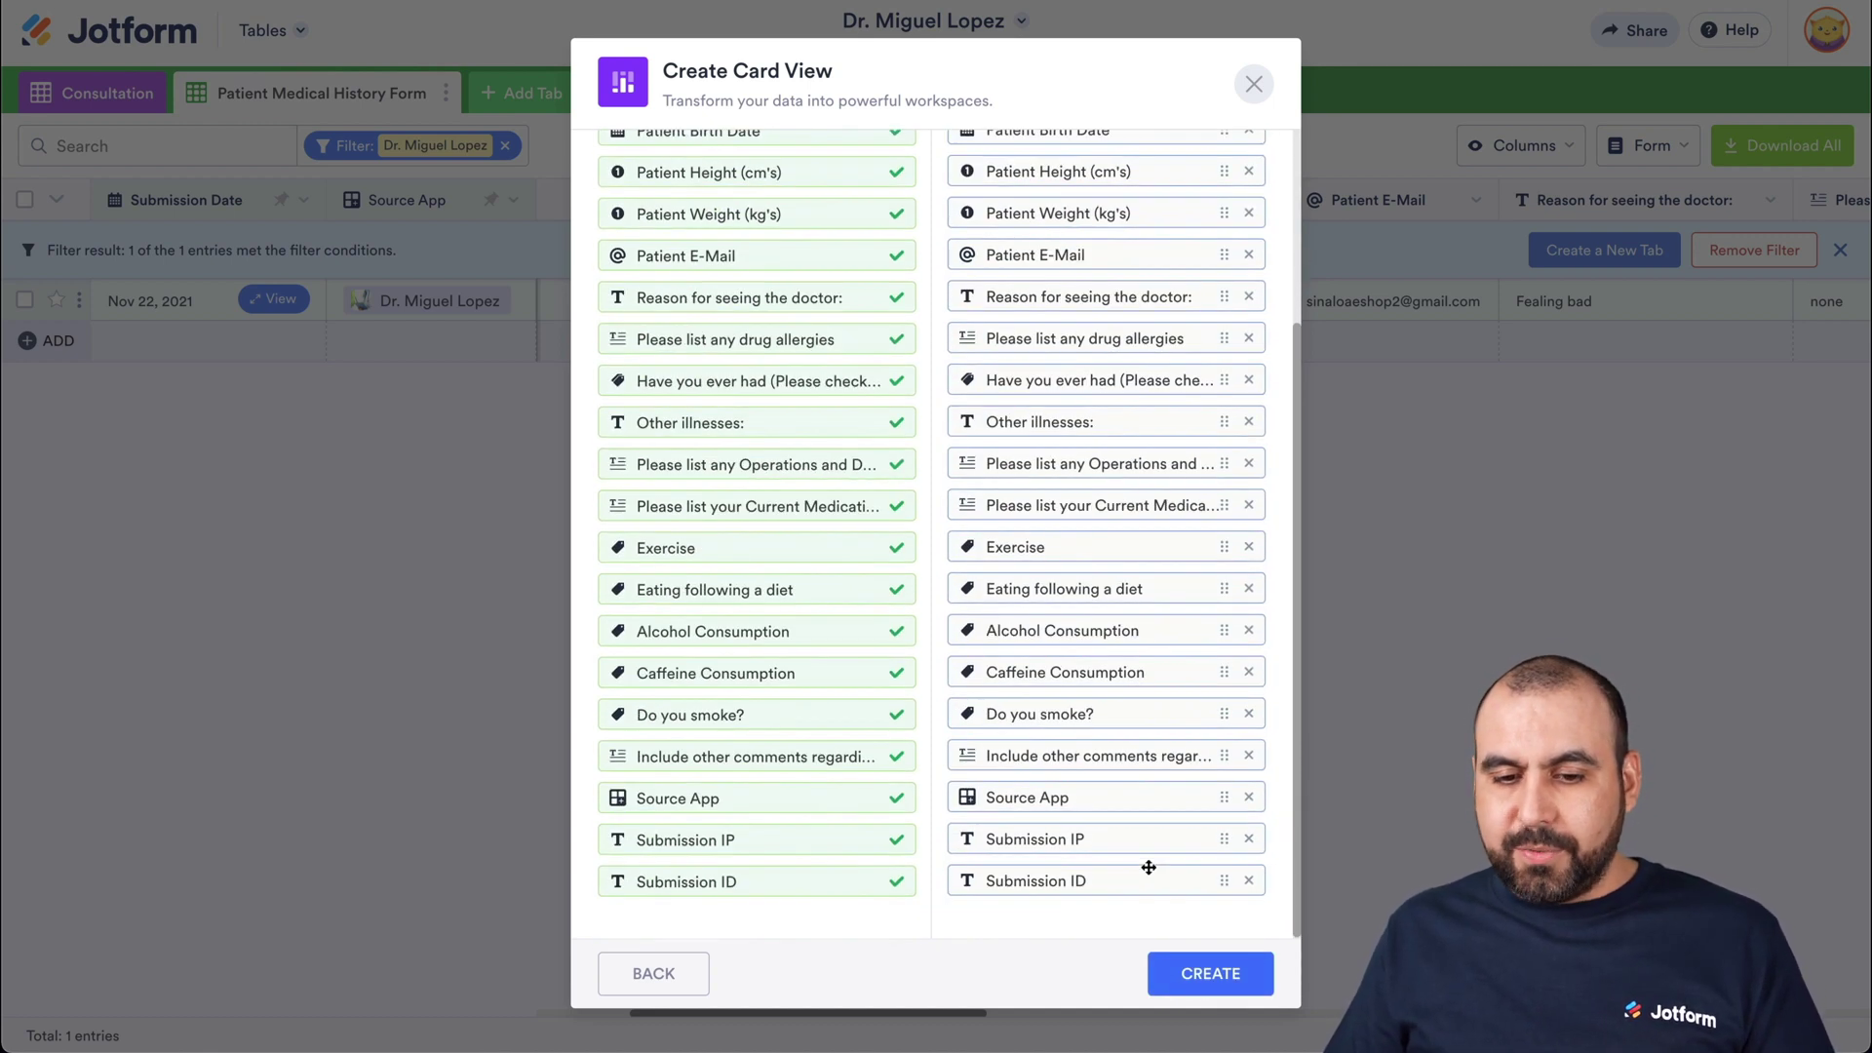
left_click(1210, 975)
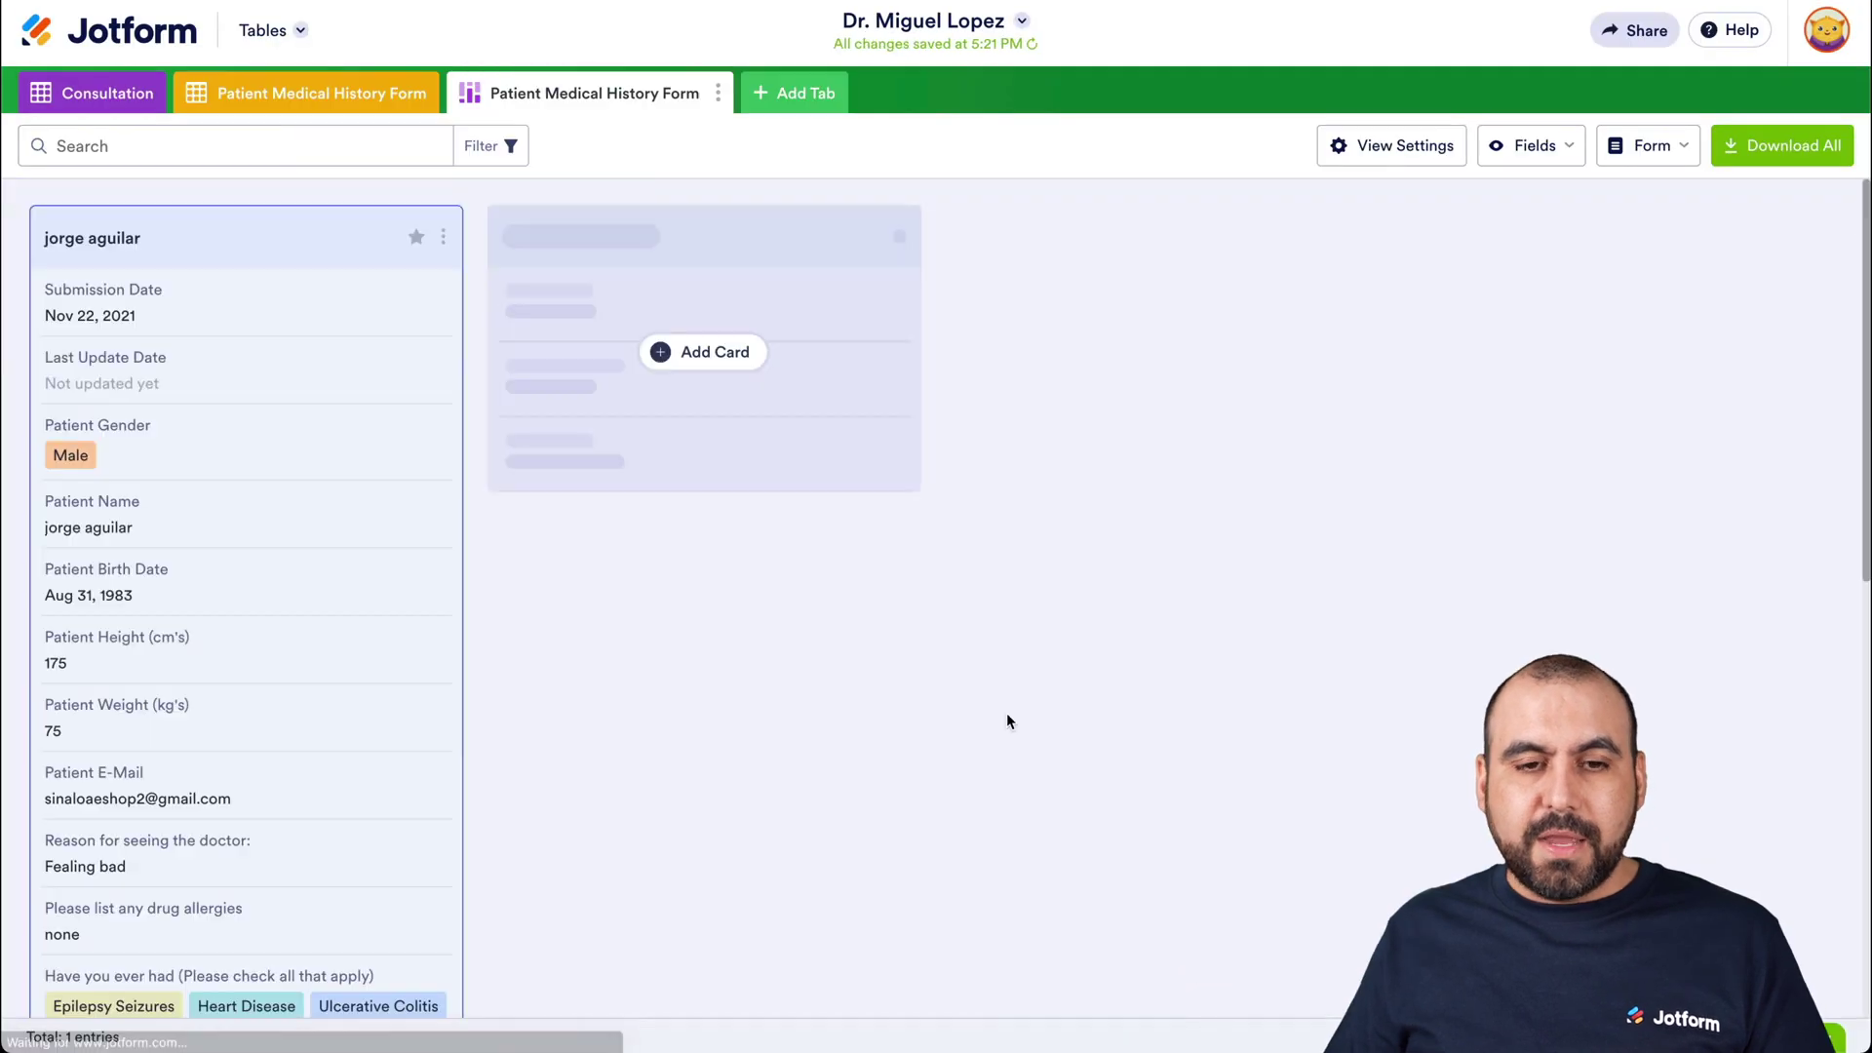
scroll(306, 688, "down", 3)
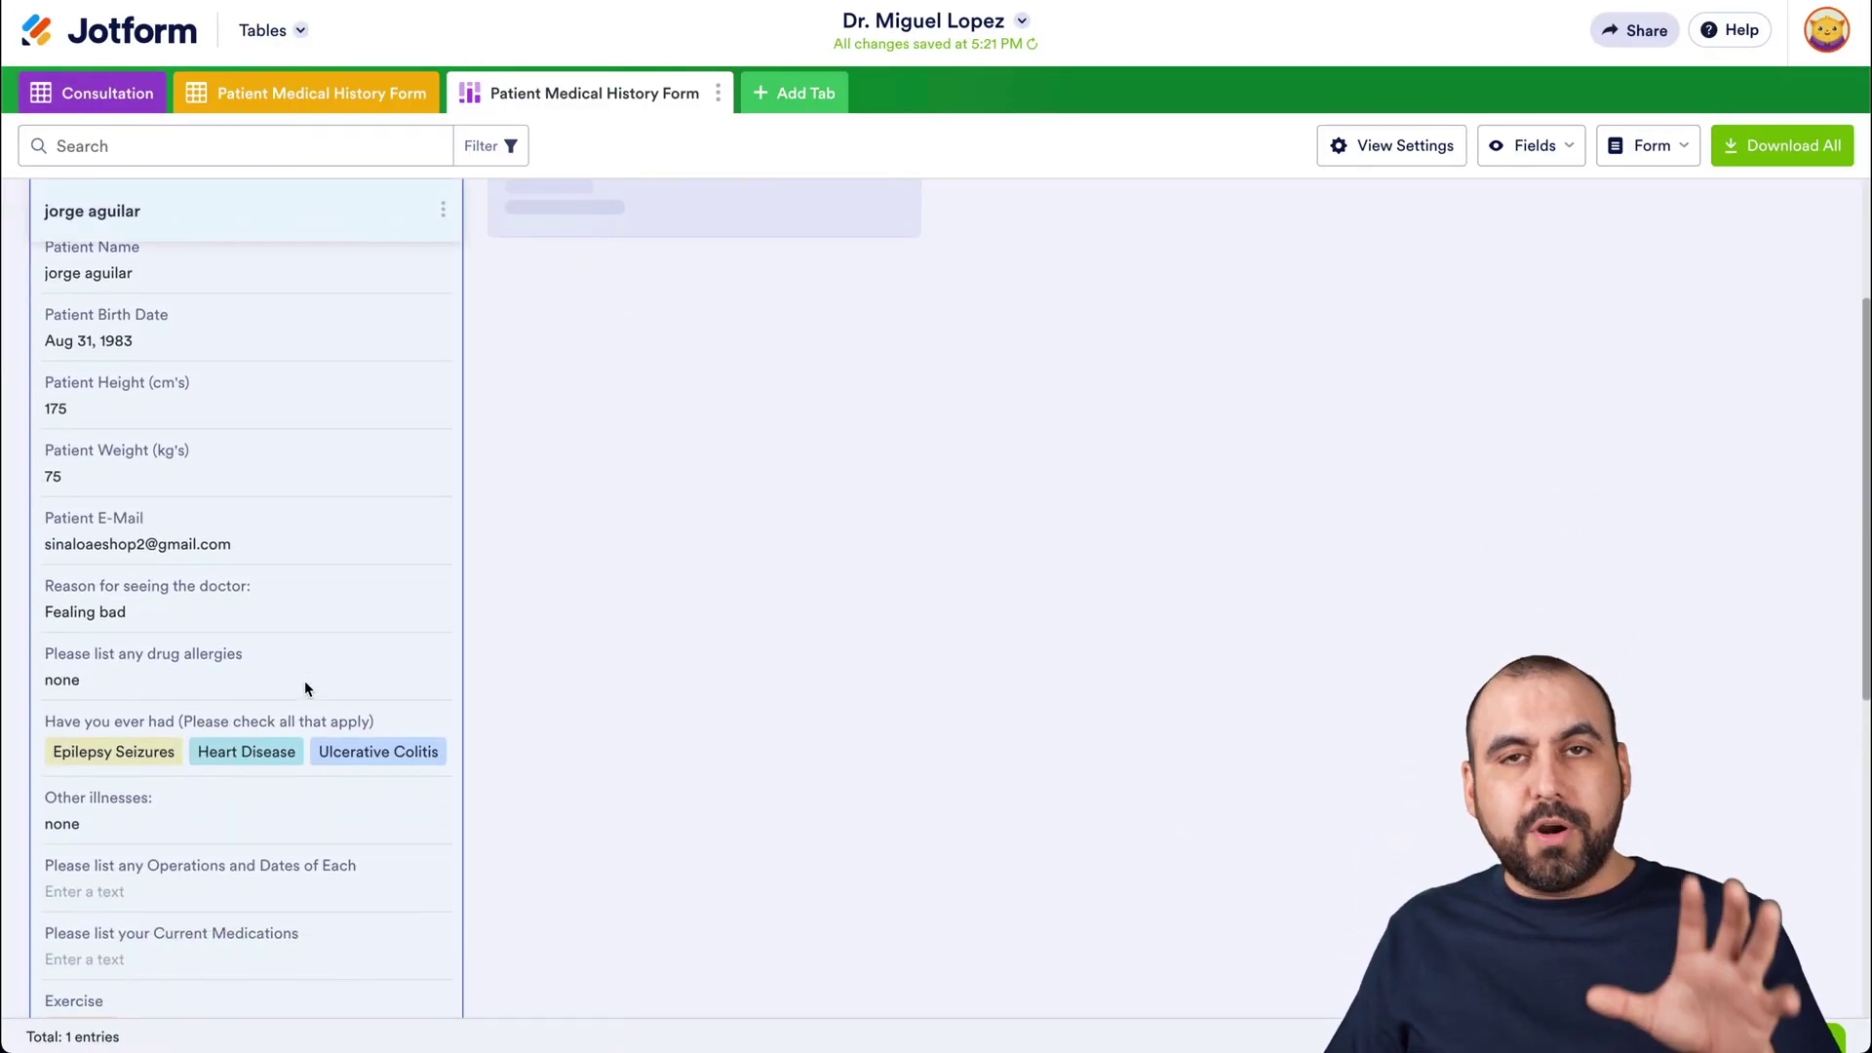
scroll(305, 688, "down", 5)
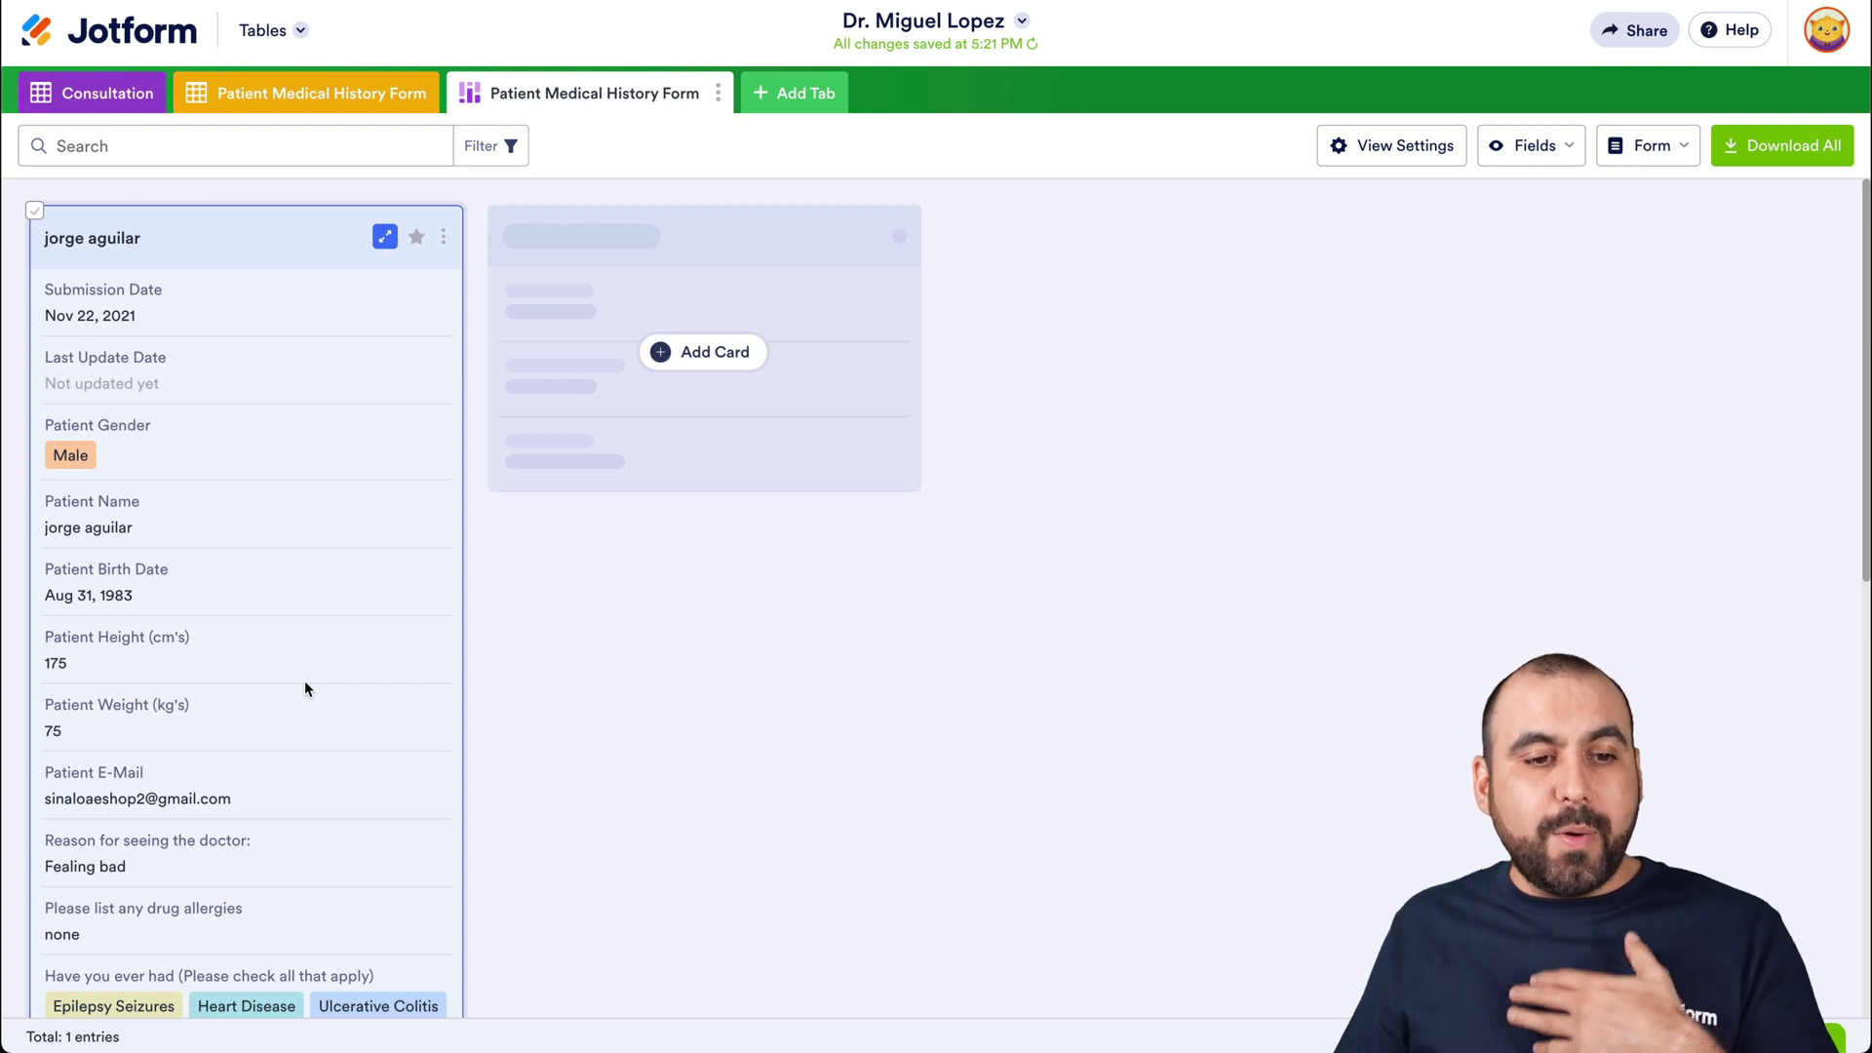
scroll(161, 320, "down", 3)
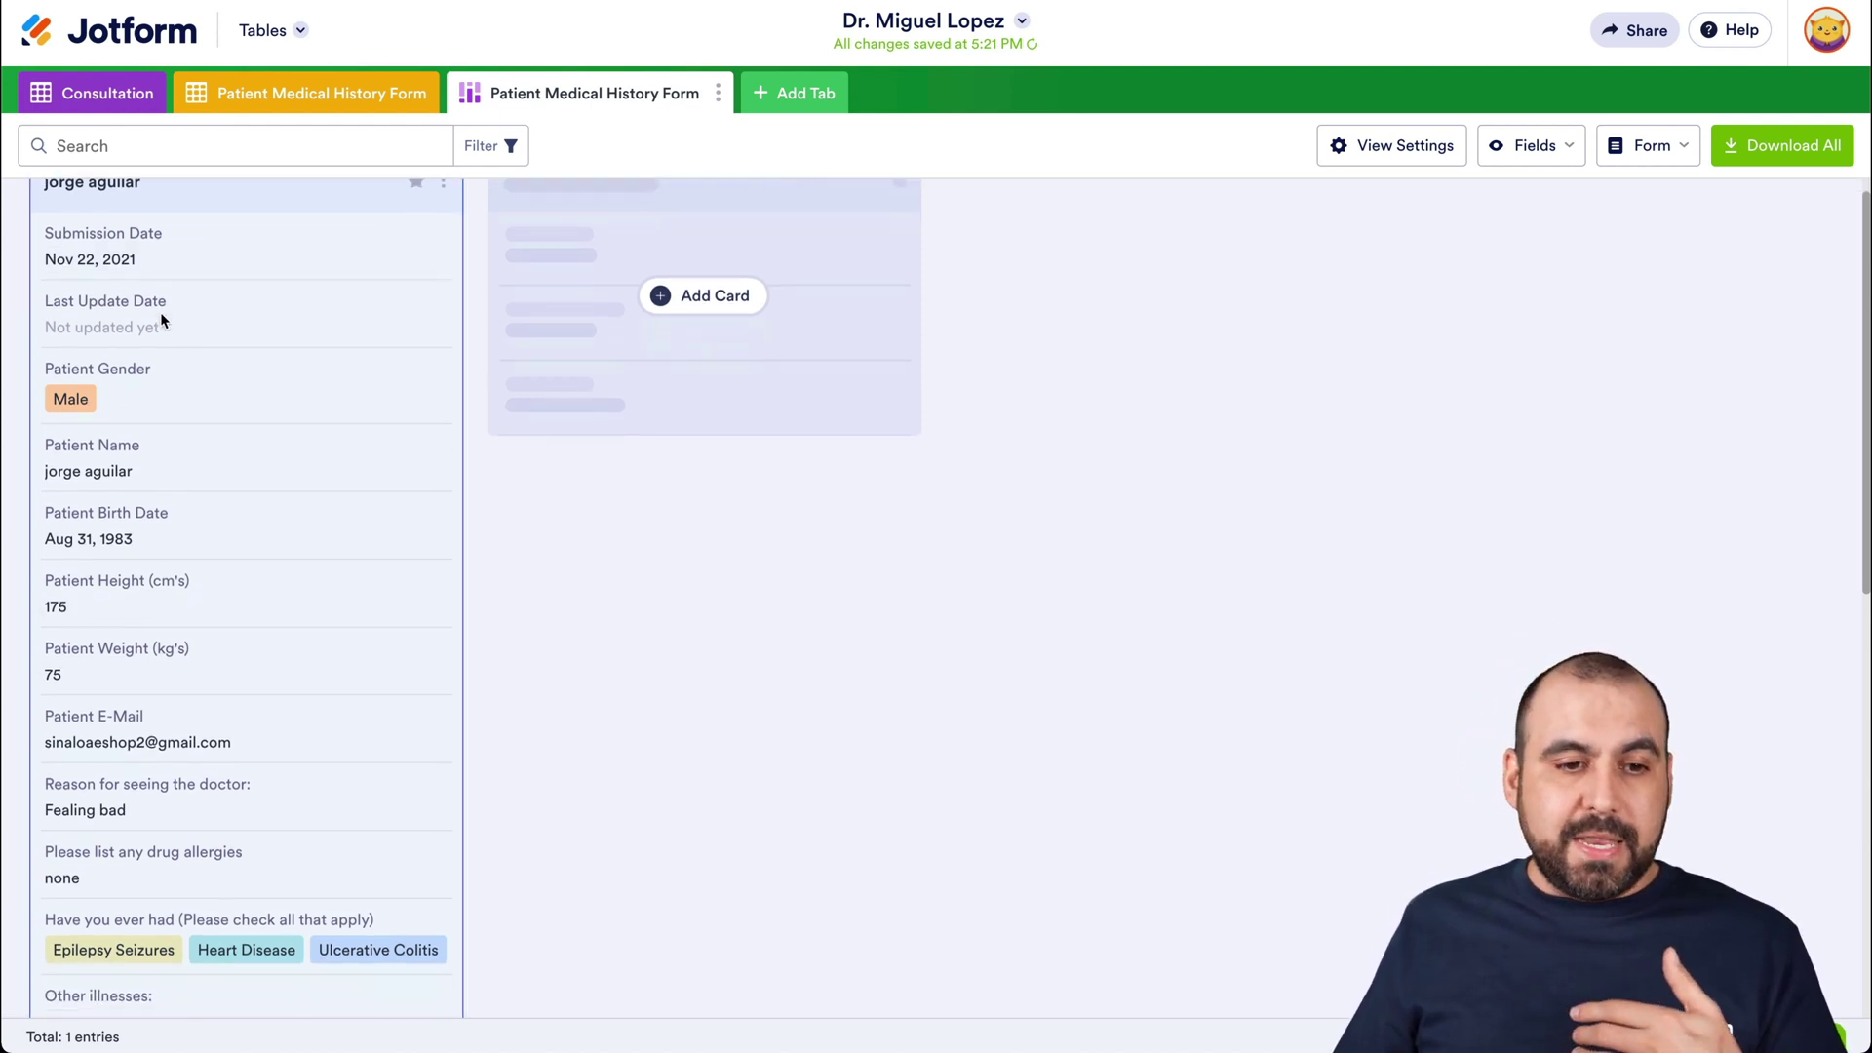
scroll(161, 319, "down", 3)
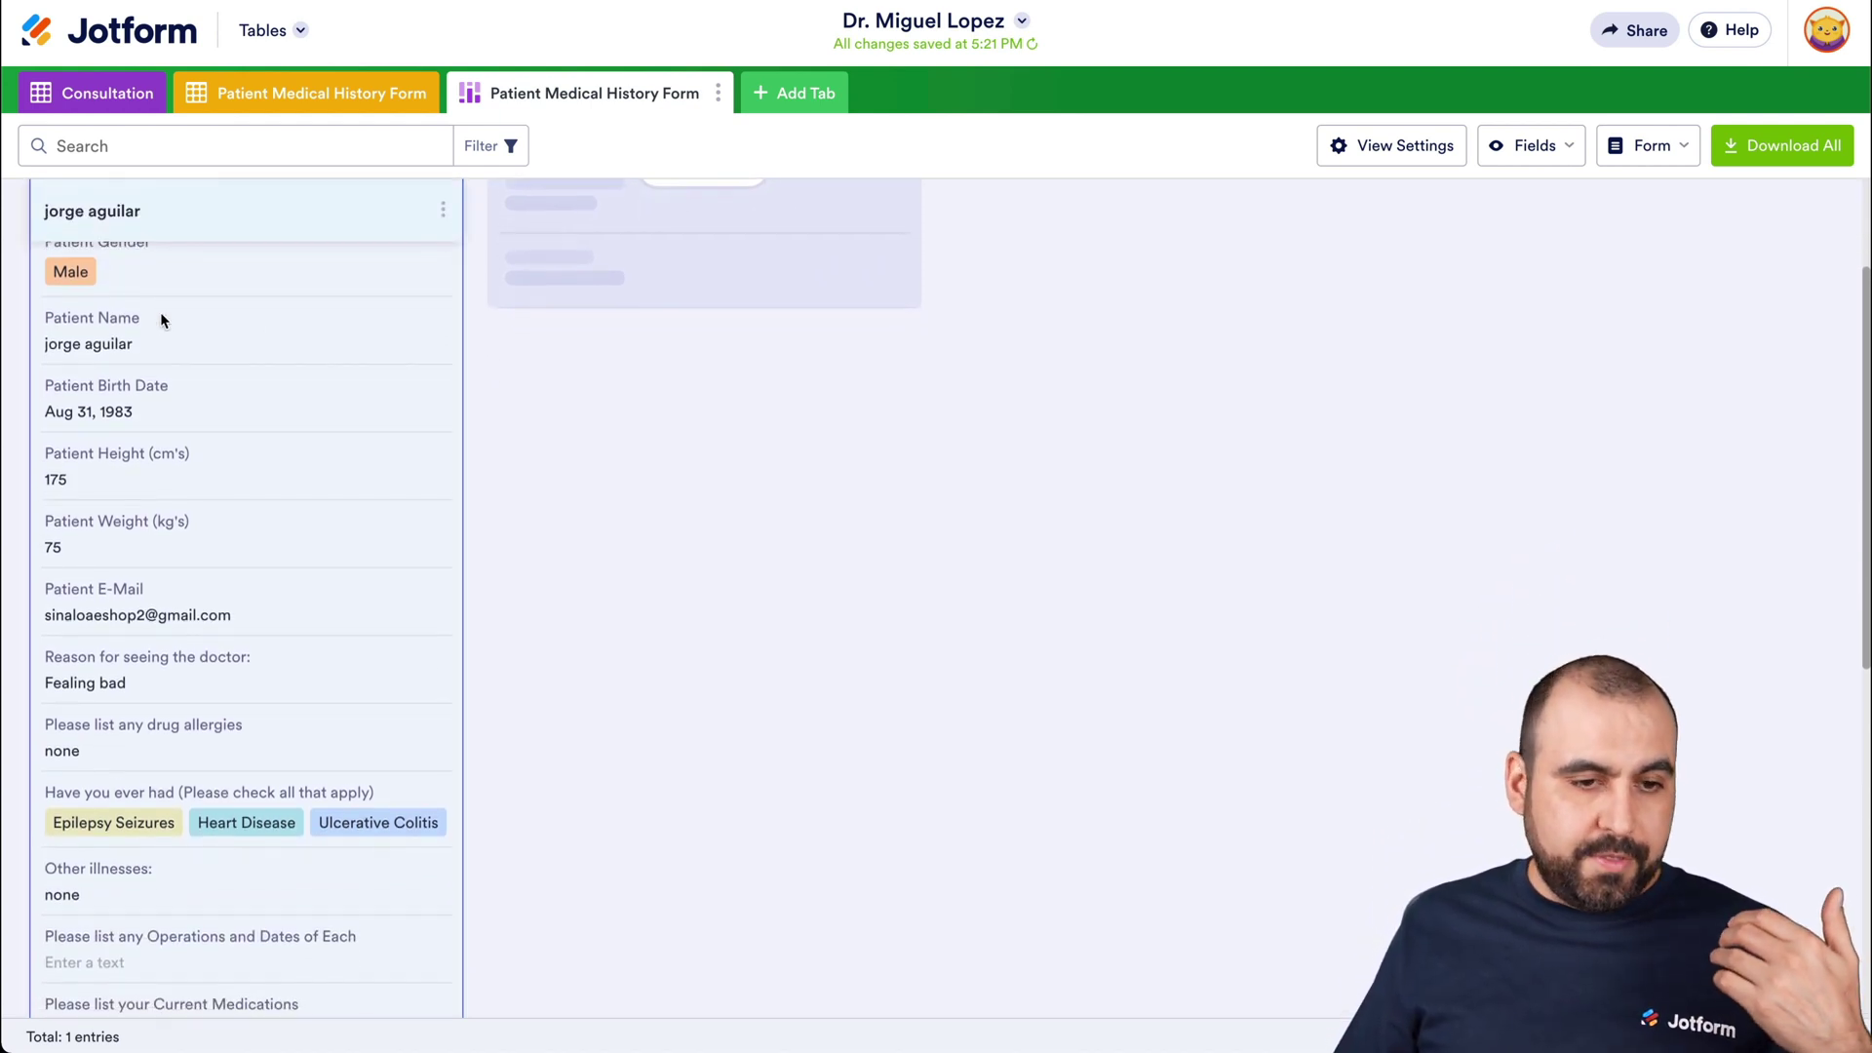
scroll(161, 320, "down", 2)
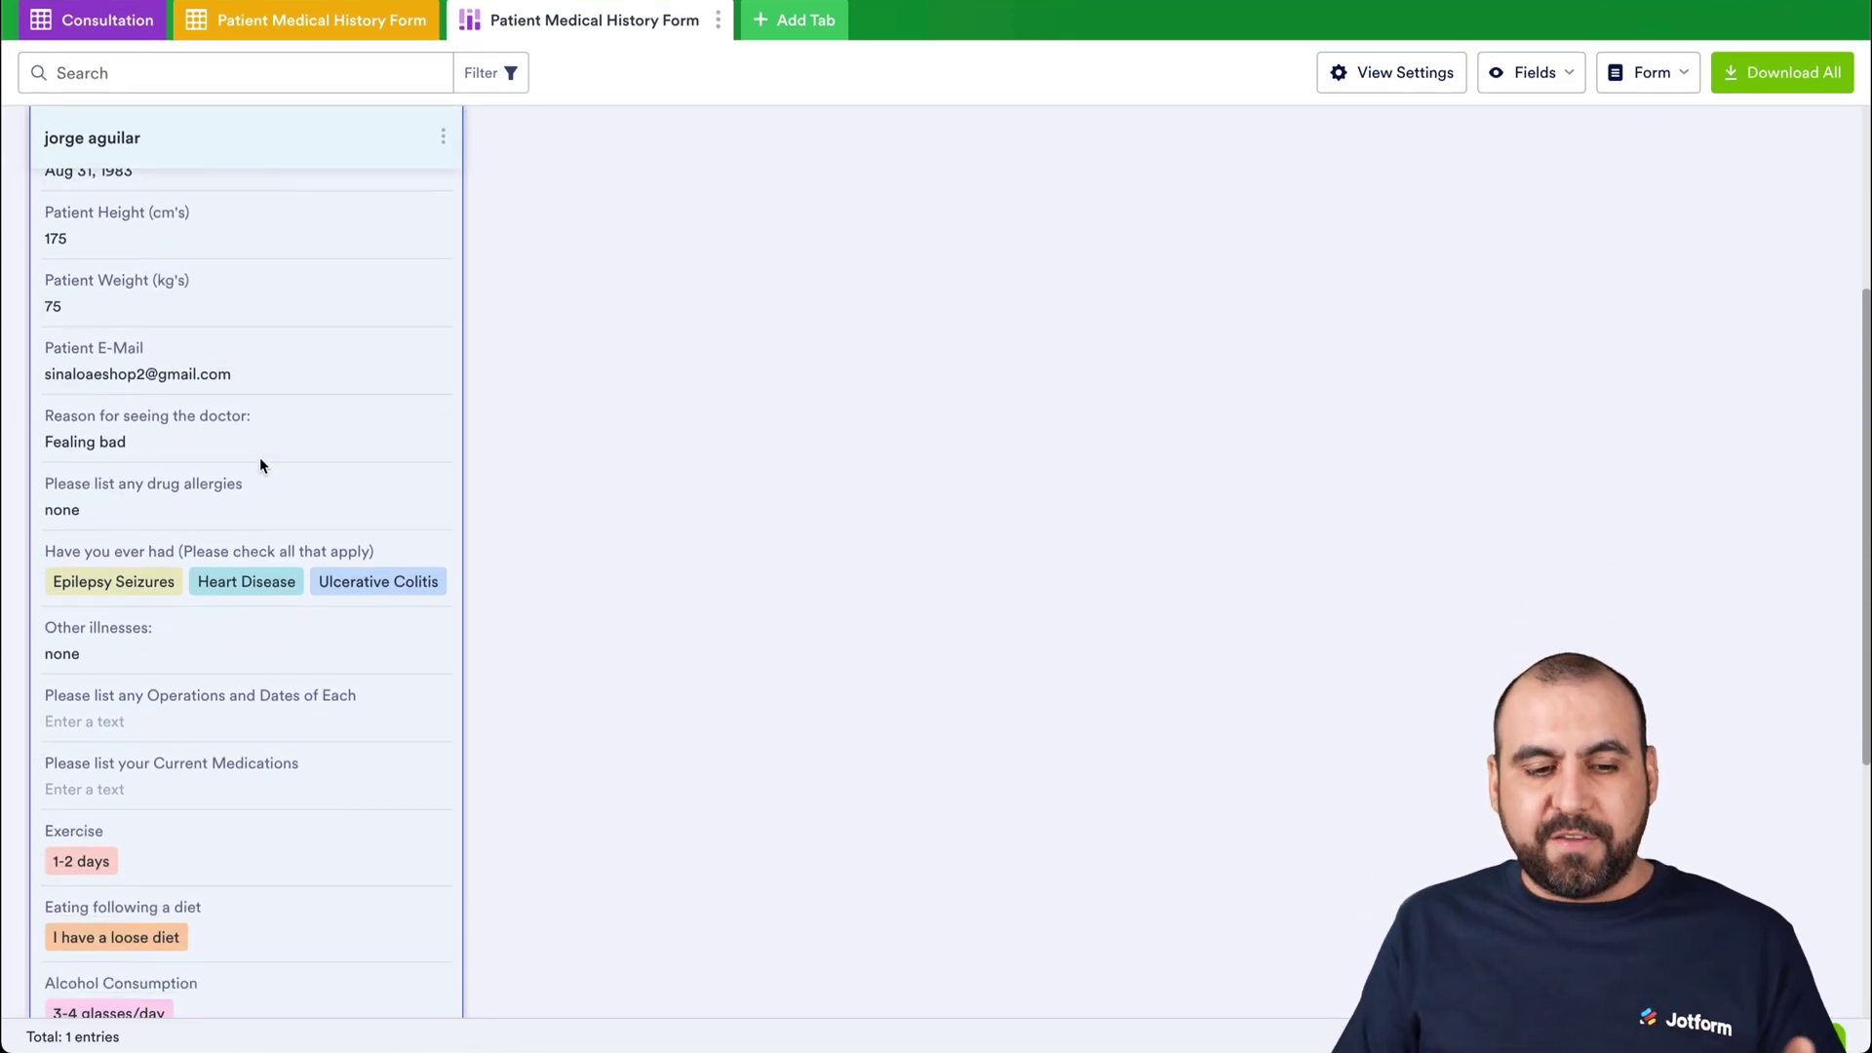
scroll(260, 464, "down", 8)
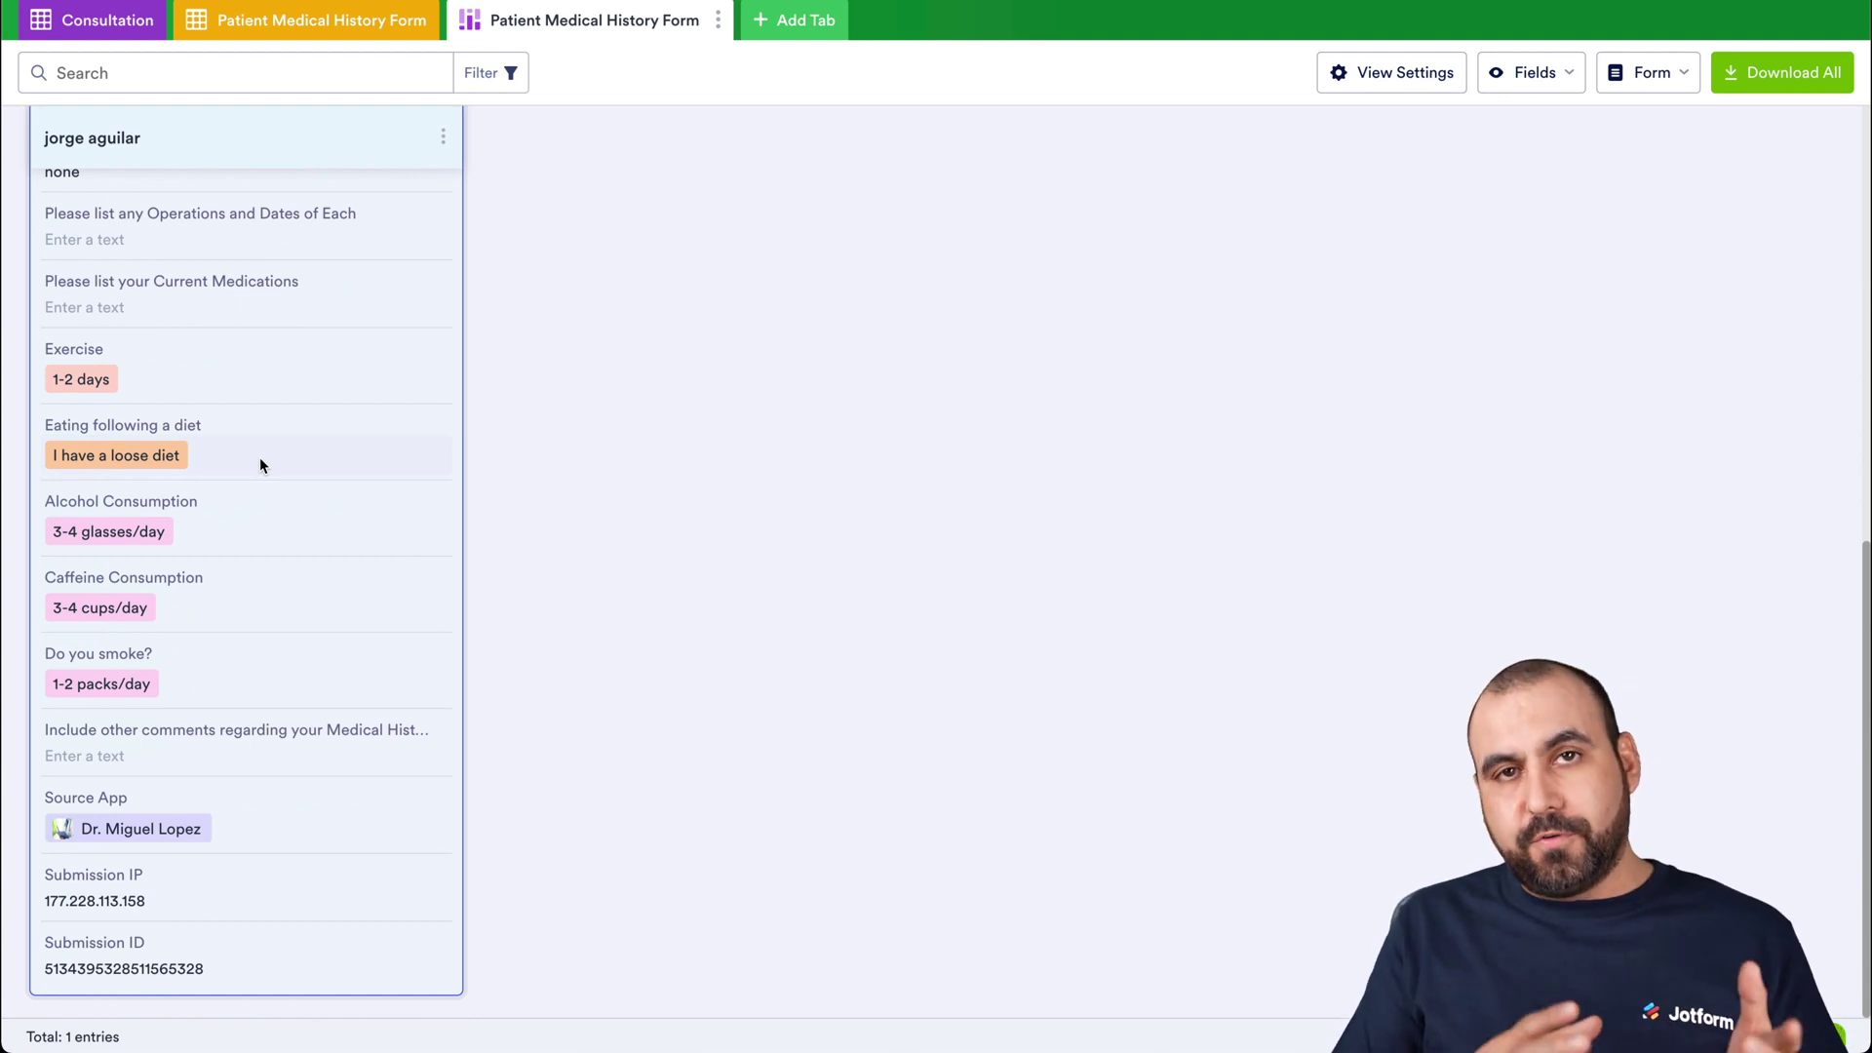
scroll(259, 459, "up", 10)
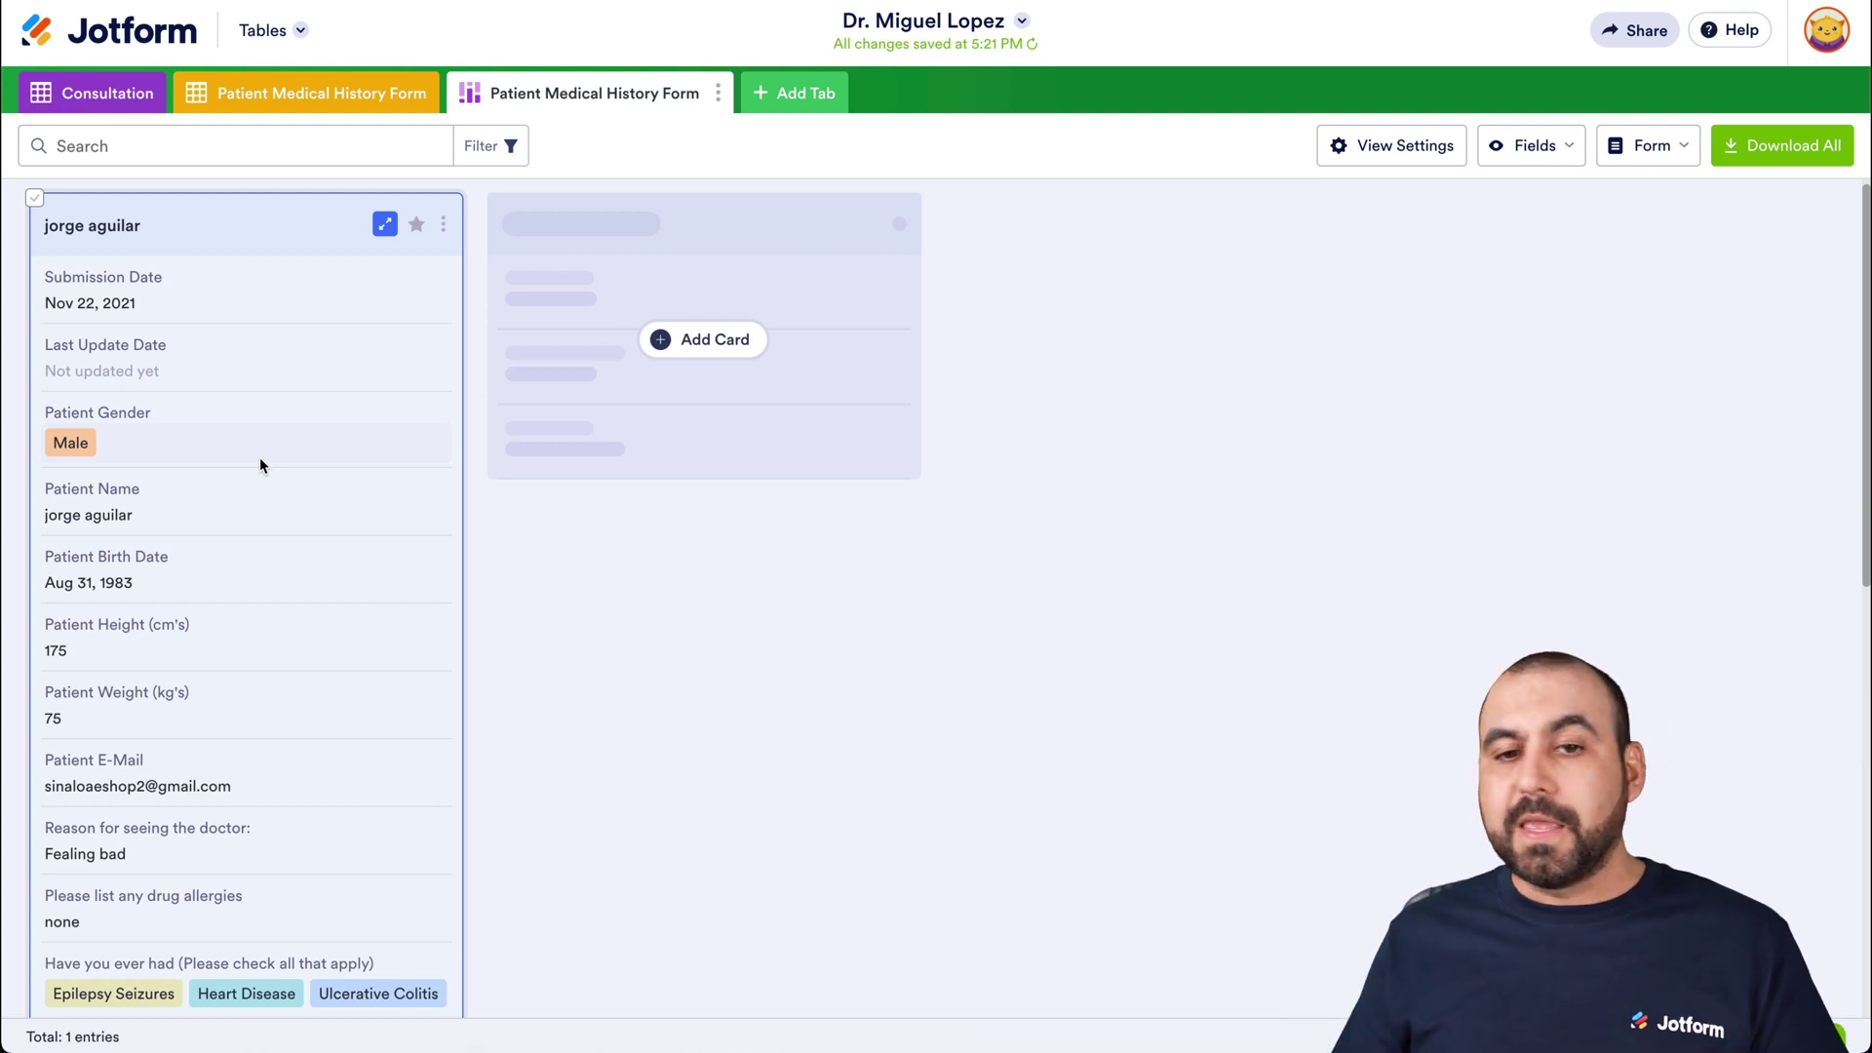
- Back in App Builder, apply the second light-blue colour scheme with end colour #379ce9
left_click(282, 46)
left_click(451, 314)
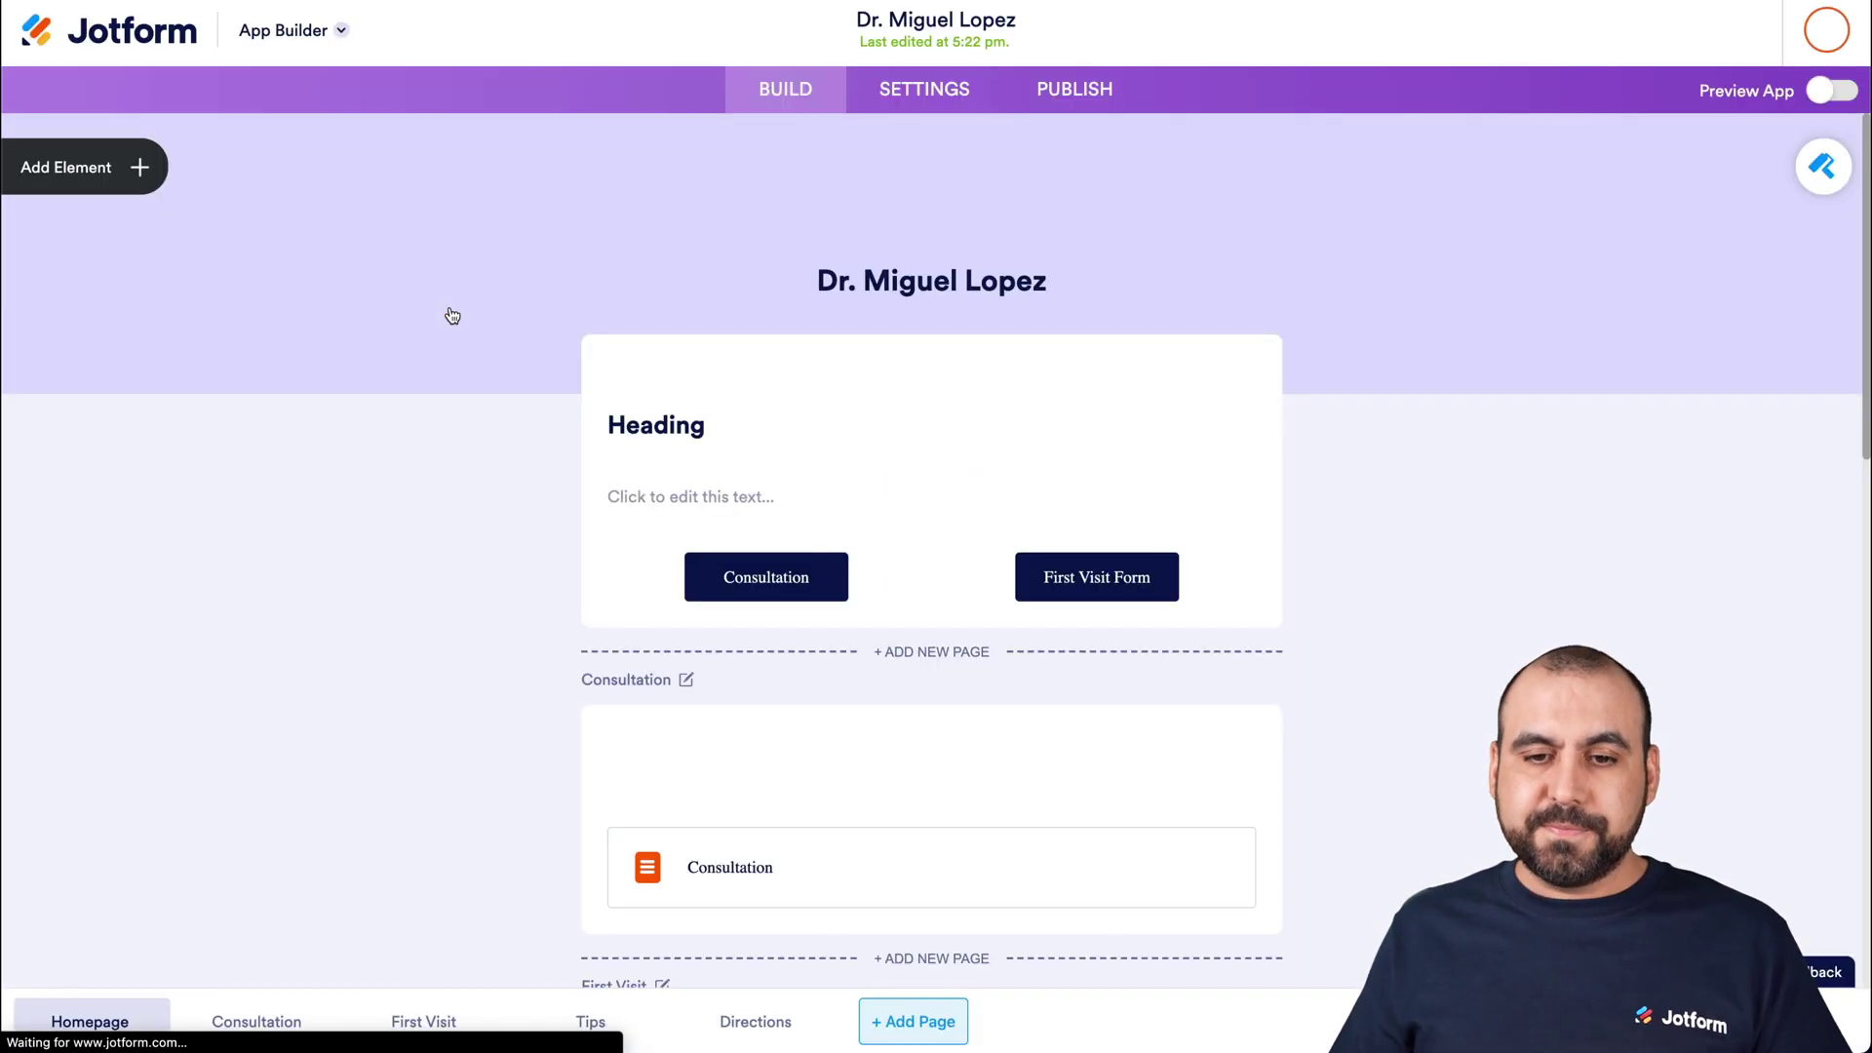
left_click(1820, 182)
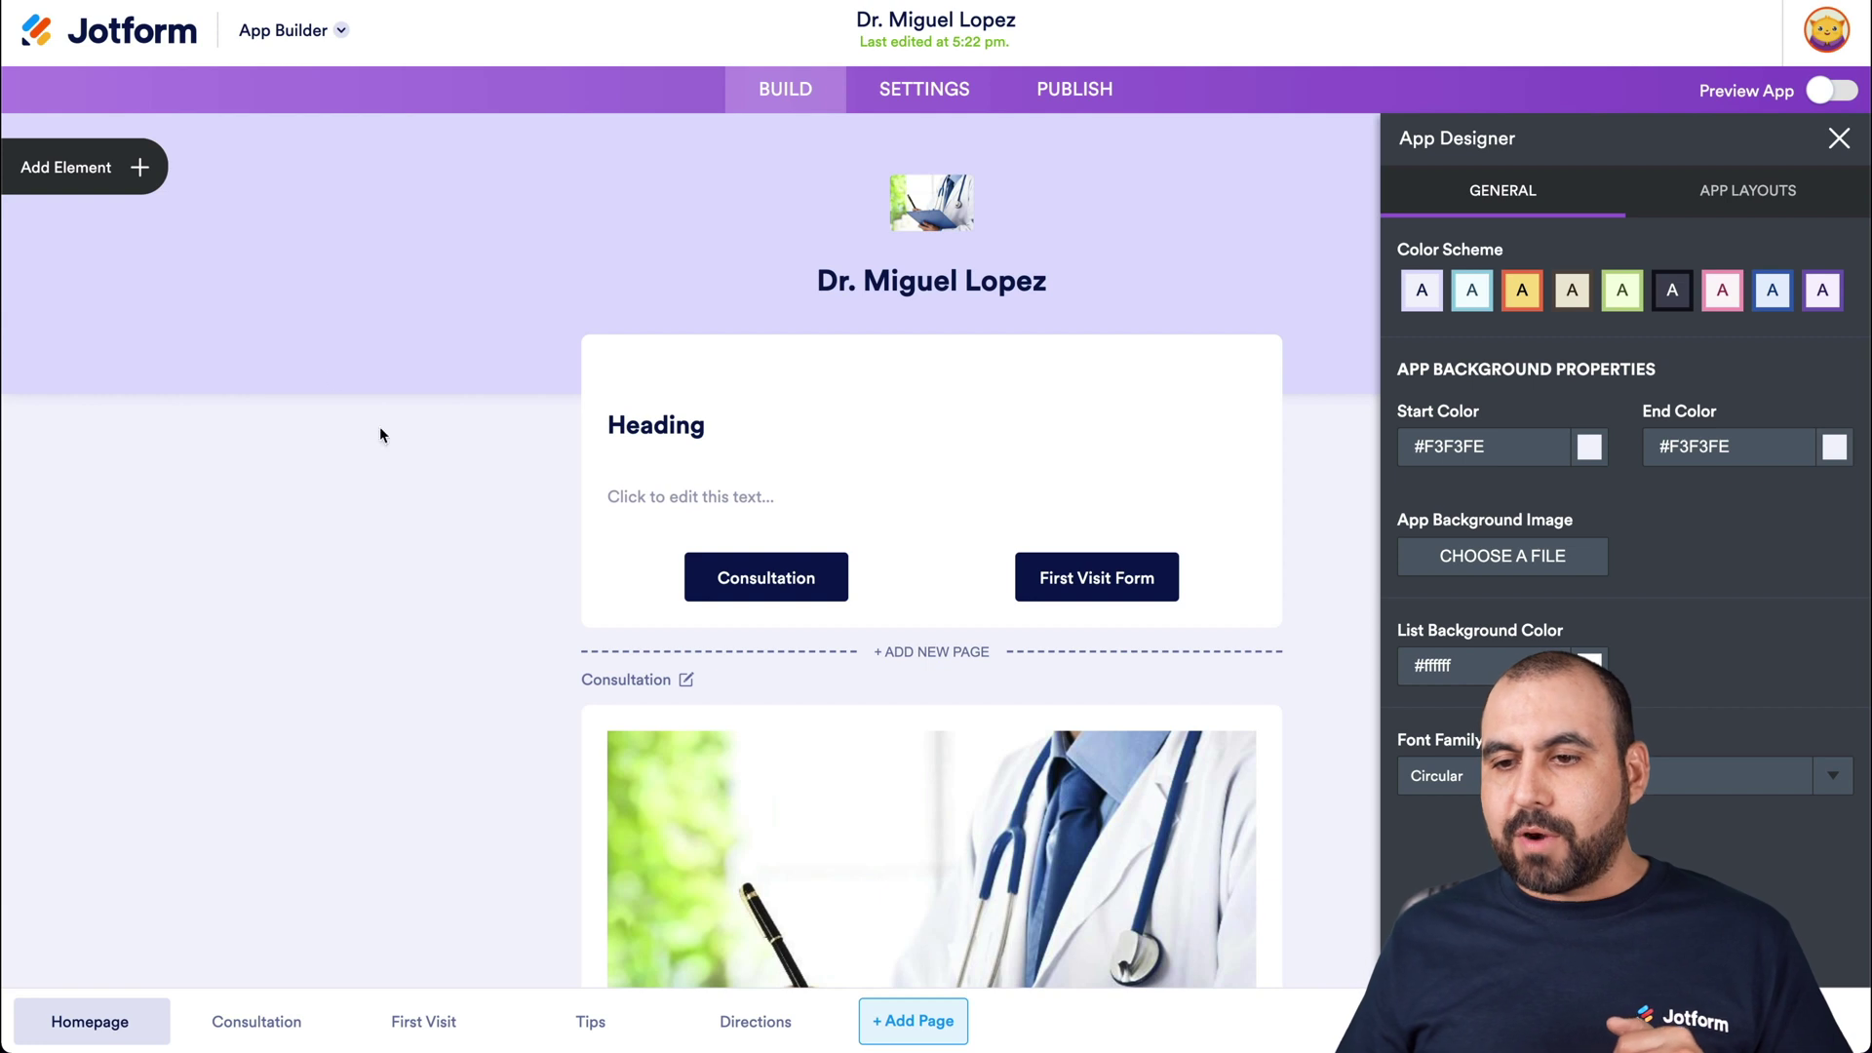
left_click(1471, 293)
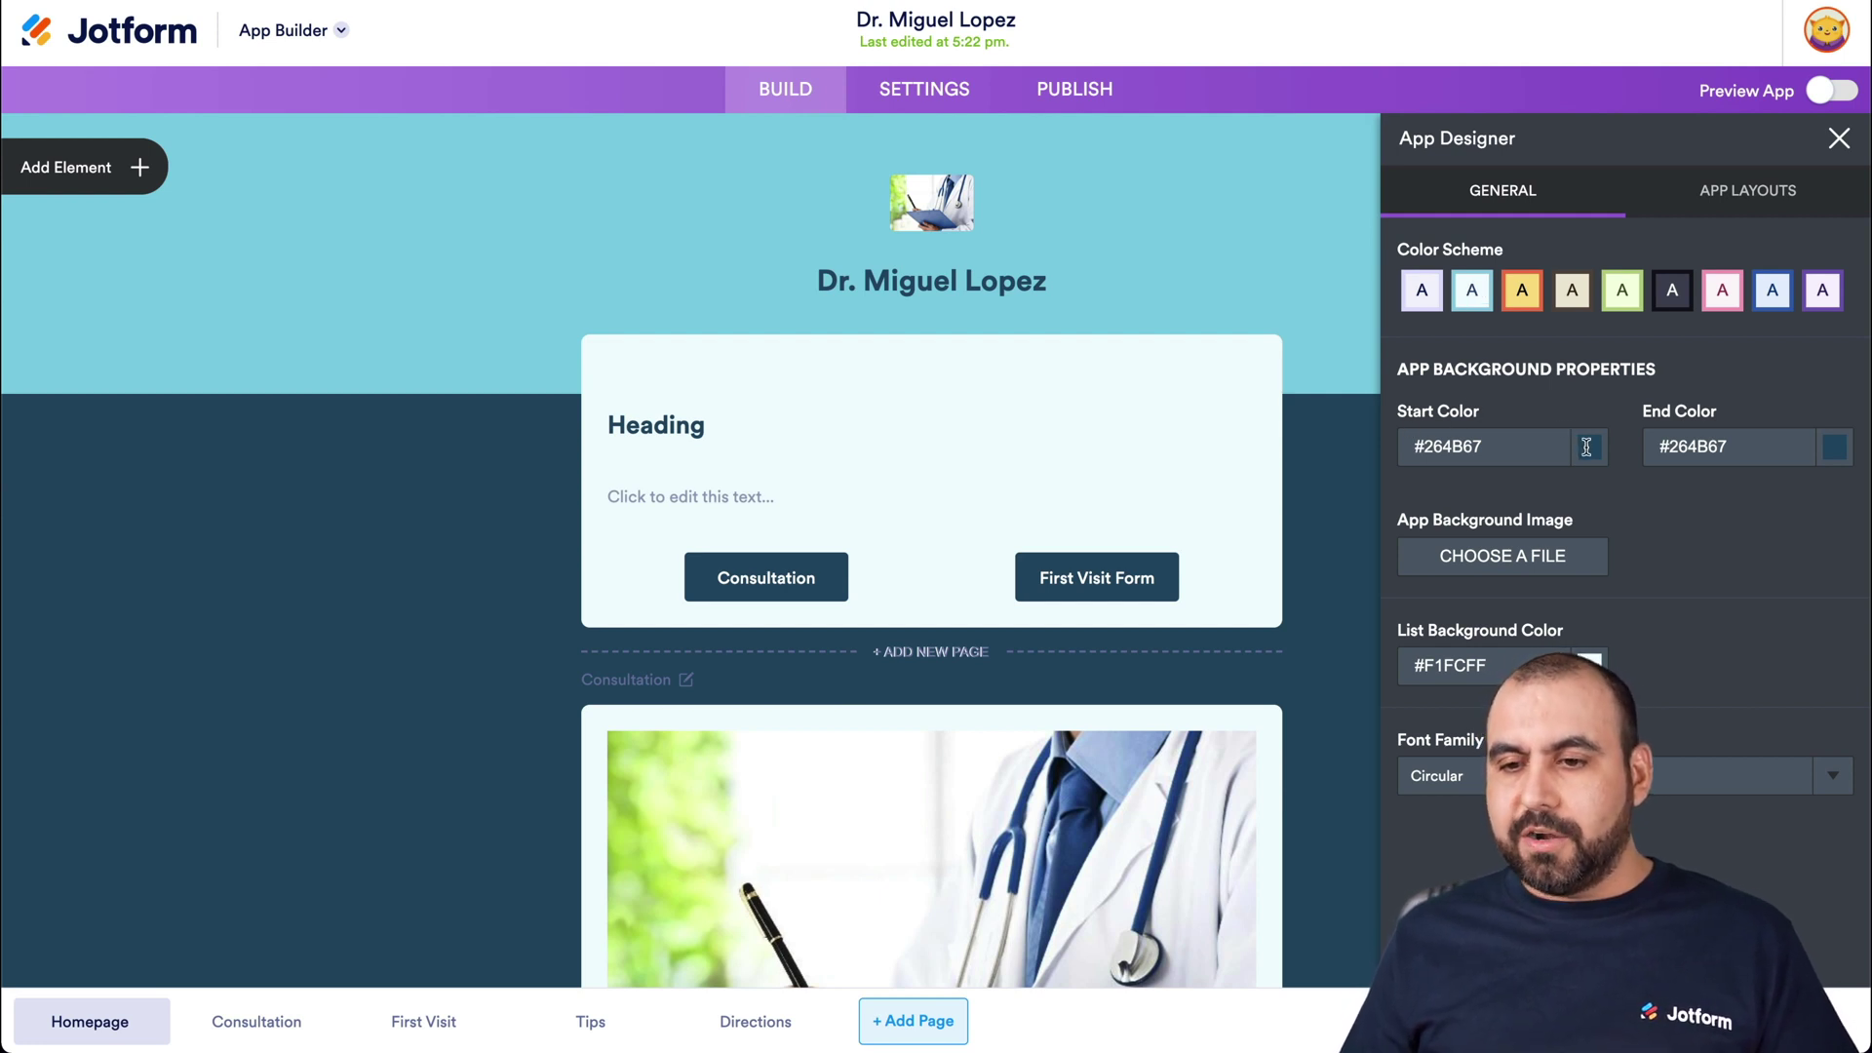
left_click(1842, 453)
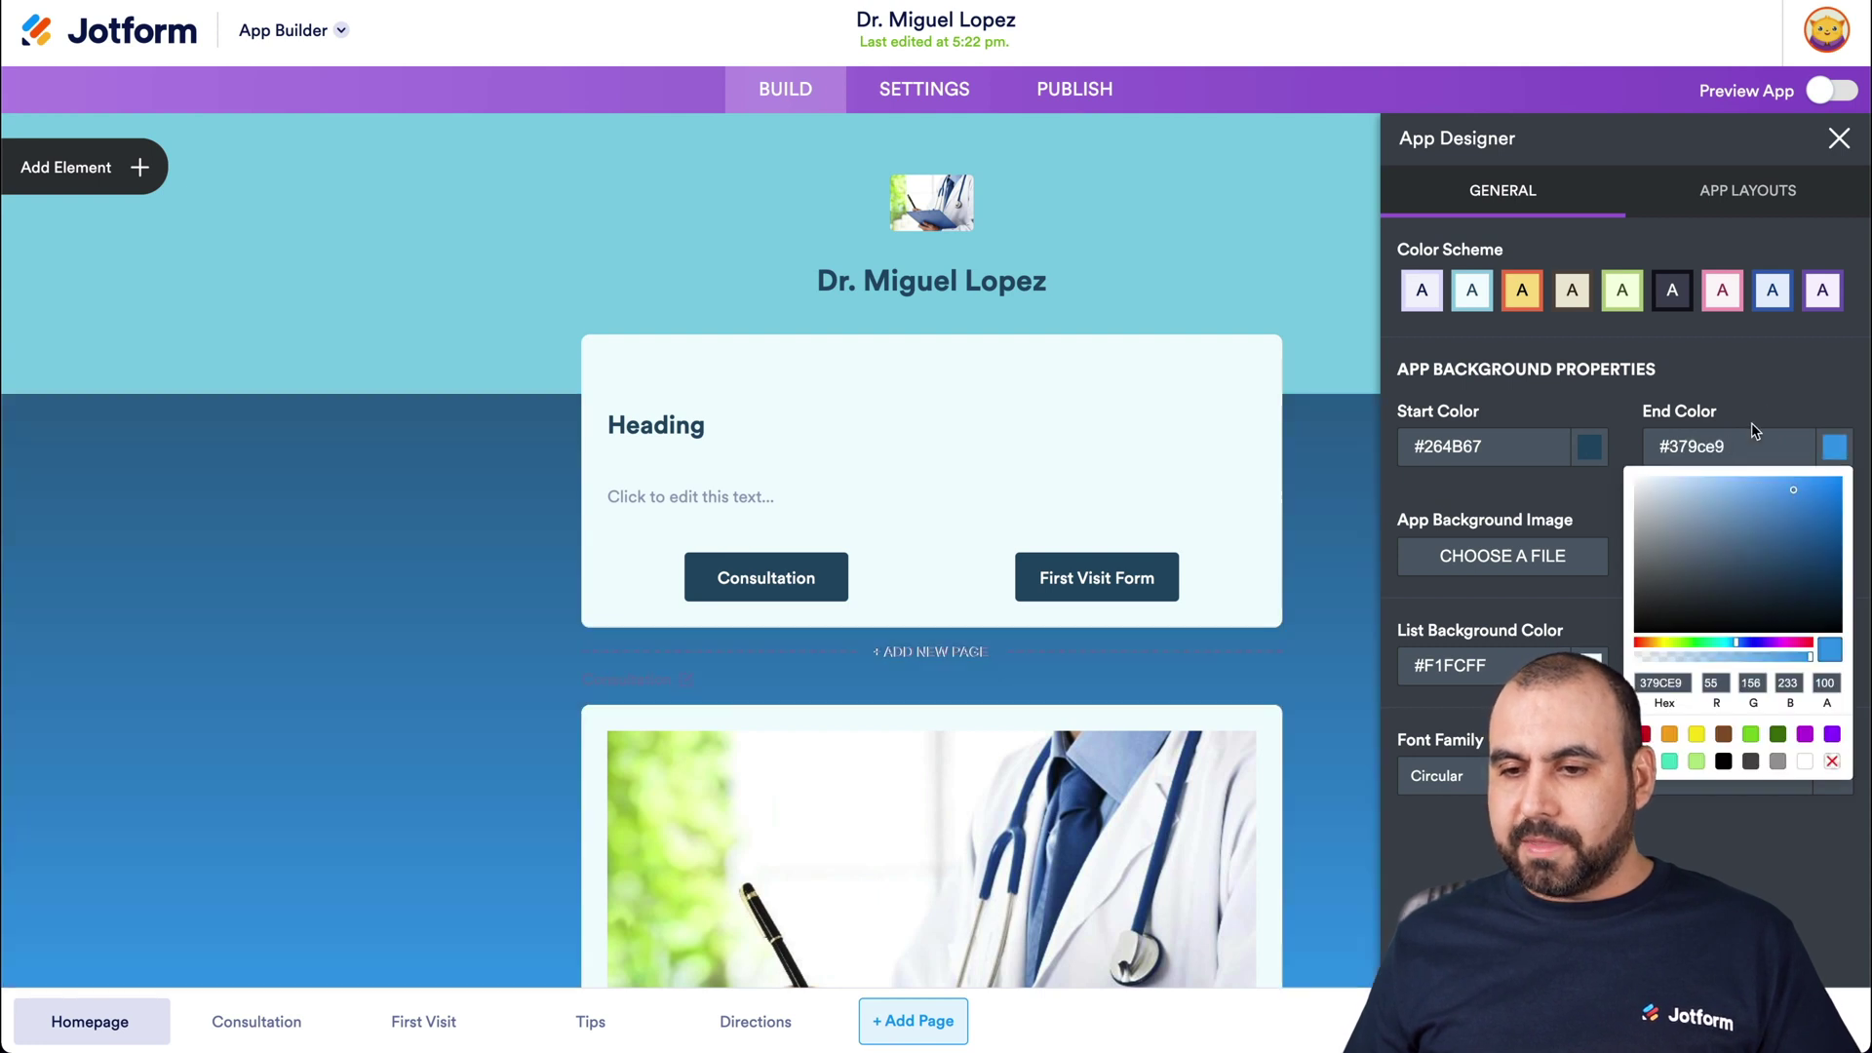
left_click(731, 854)
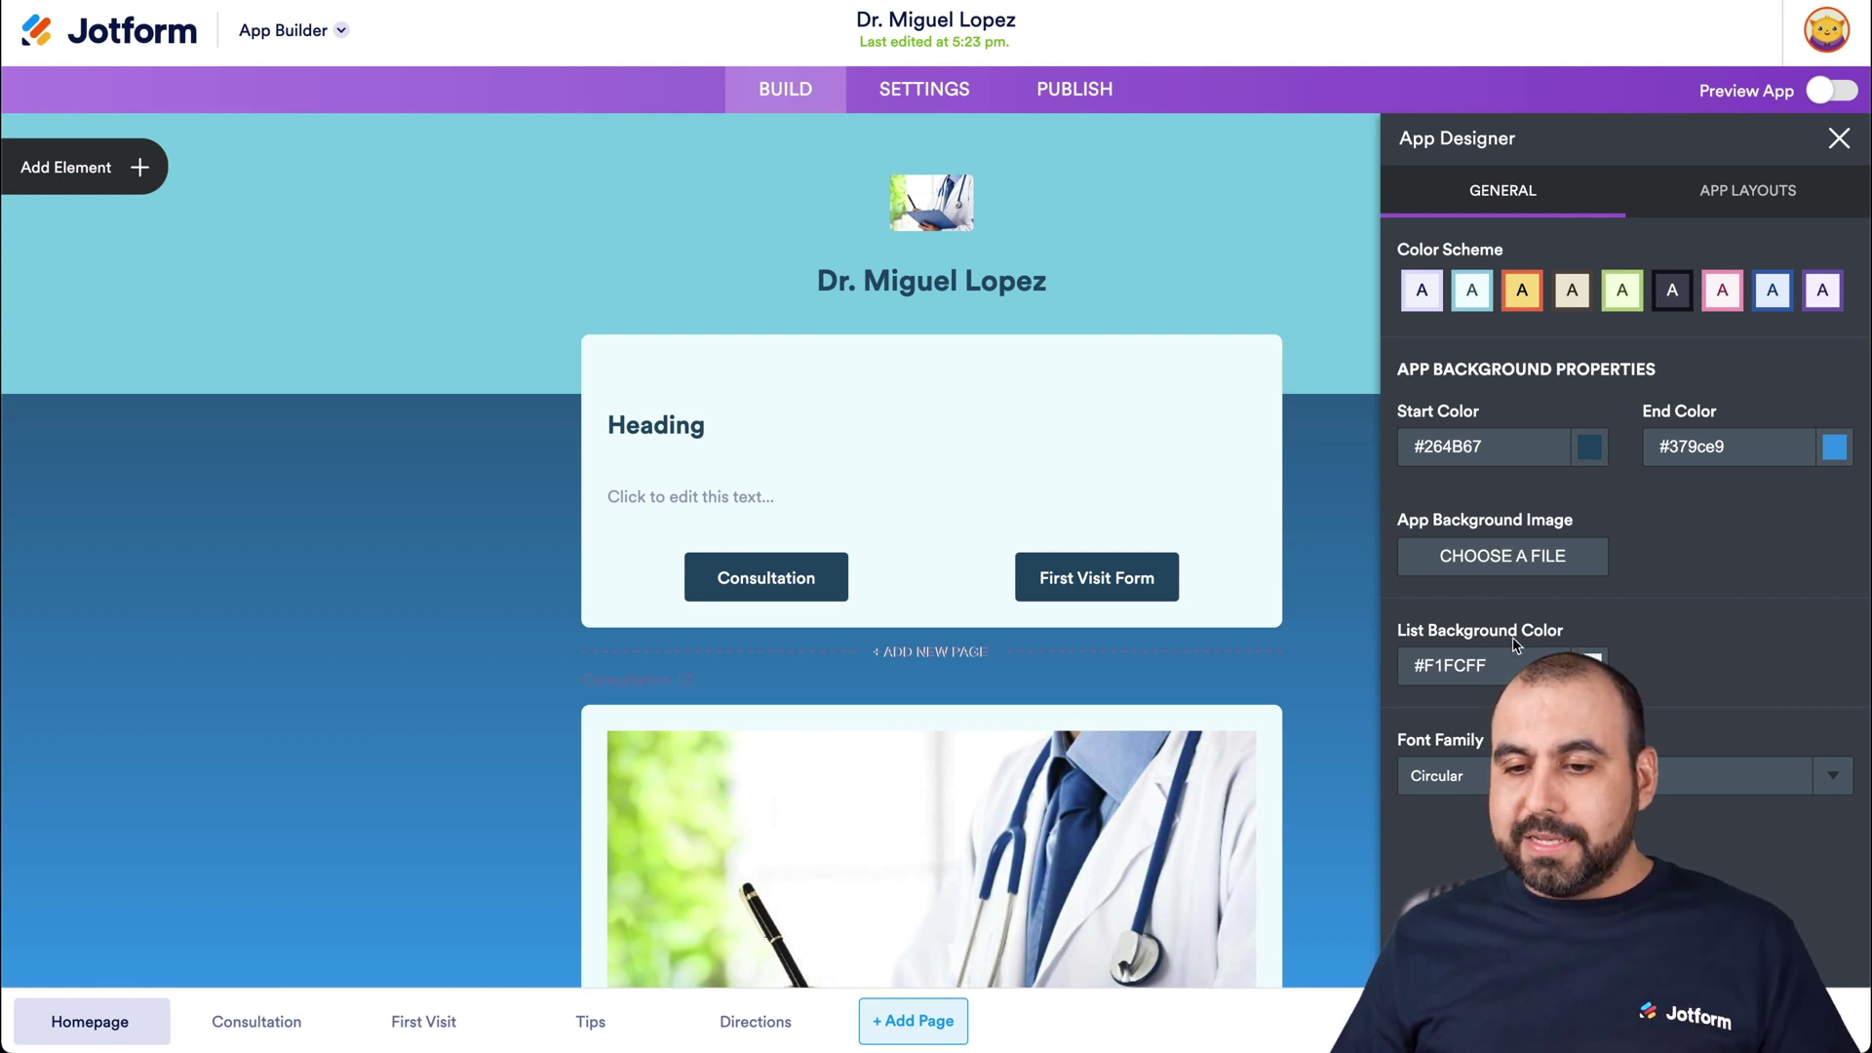
- Browse the font families and app layouts, then close App Designer
left_click(1480, 775)
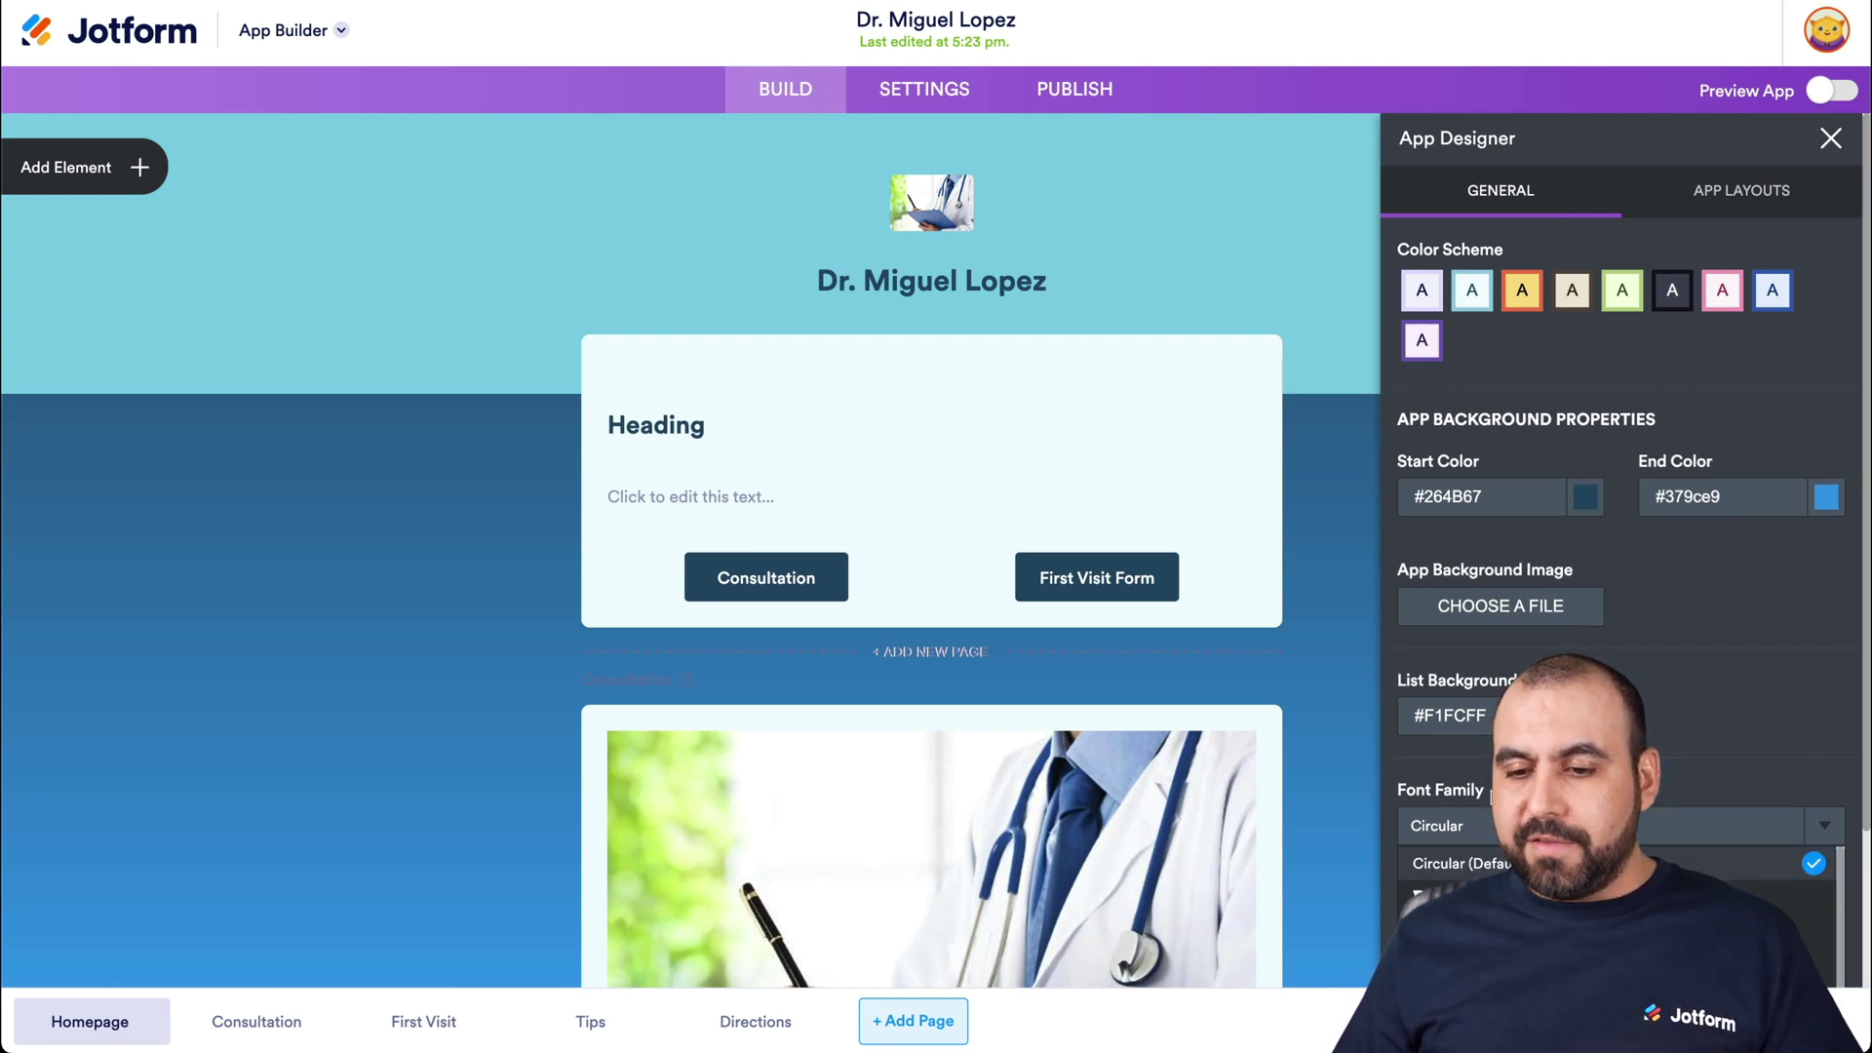
scroll(1482, 780, "down", 5)
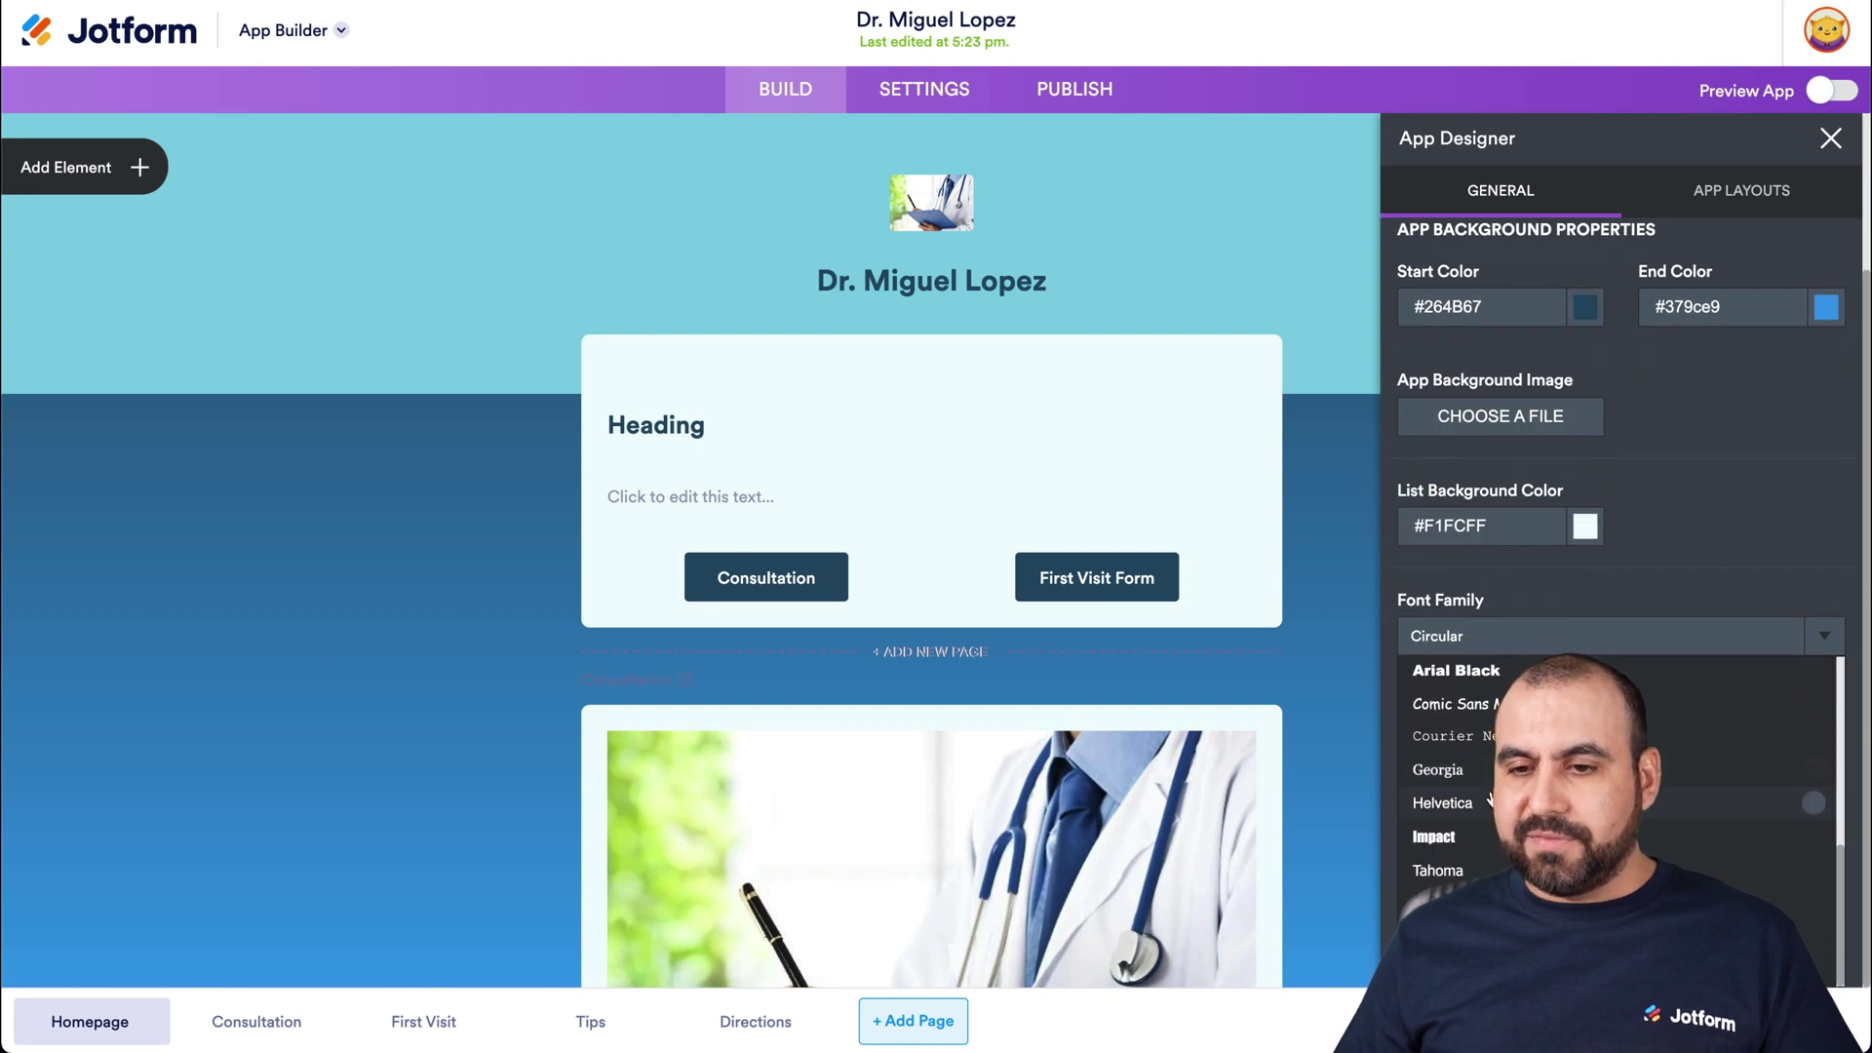
scroll(1489, 797, "up", 5)
left_click(1752, 193)
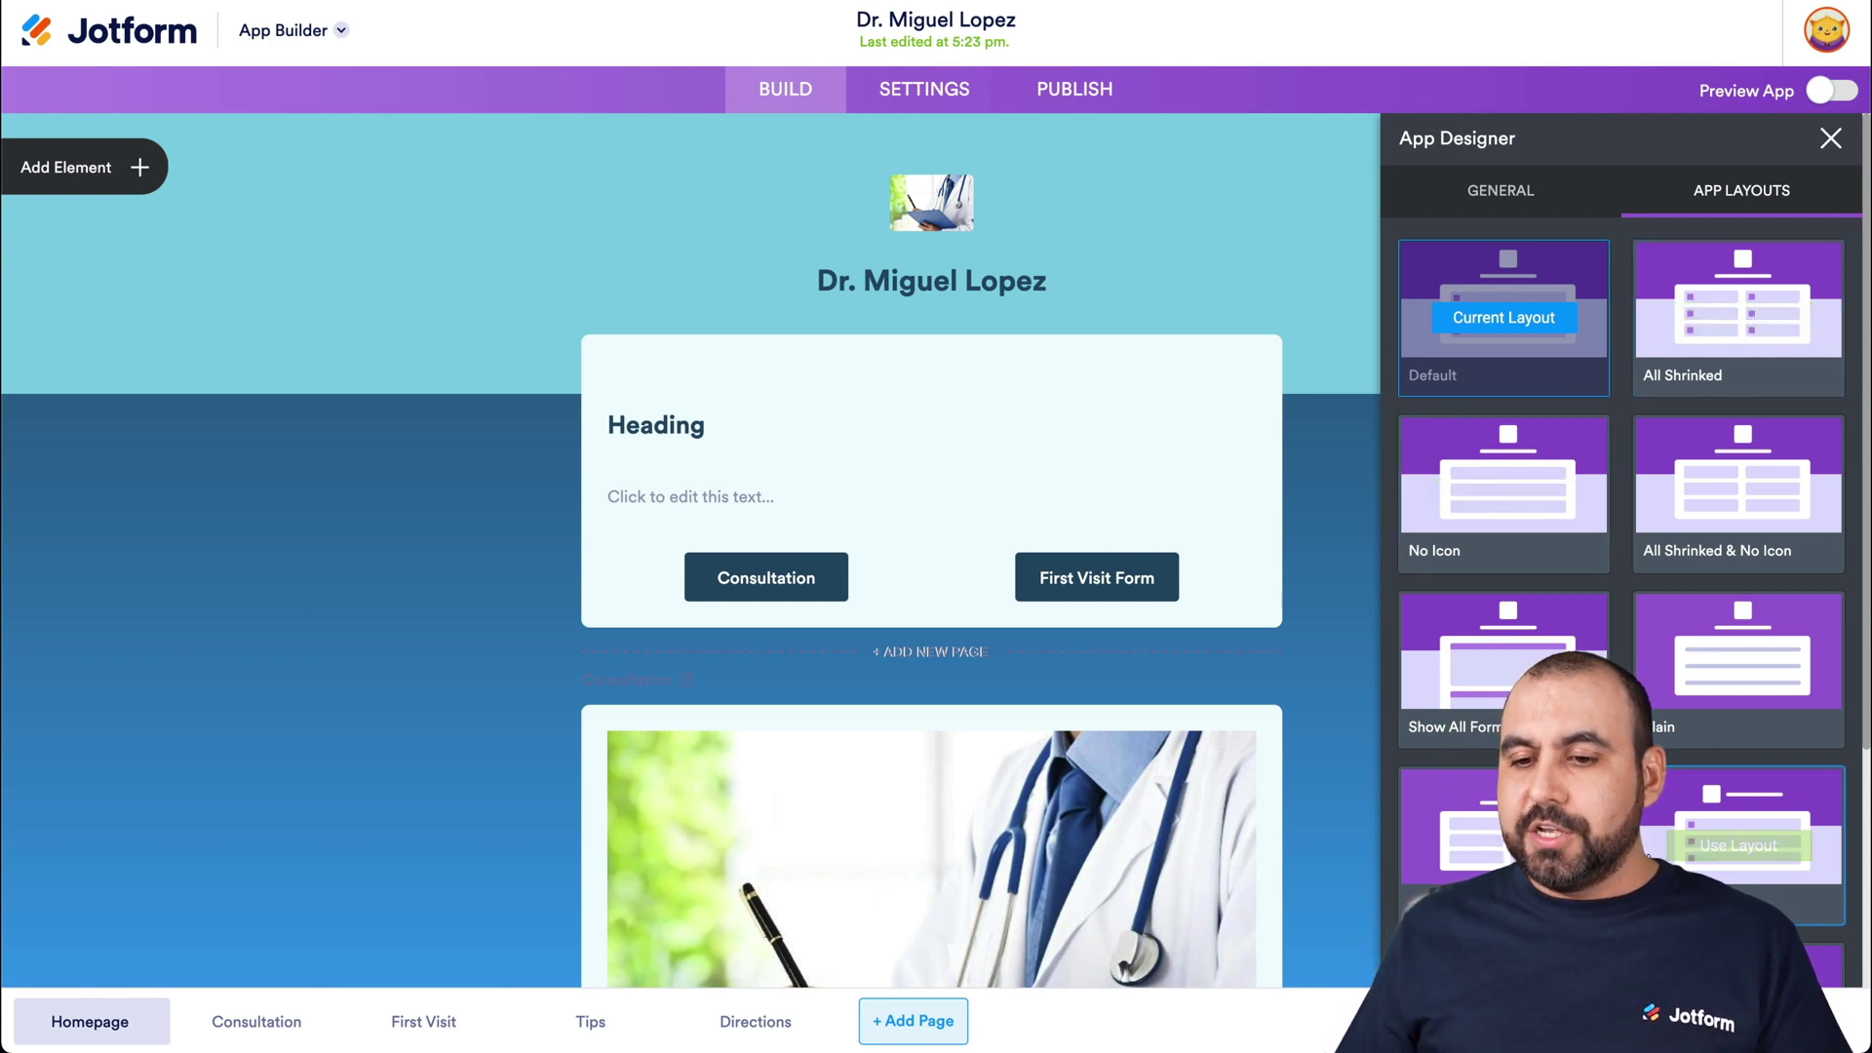
scroll(1720, 342, "down", 4)
scroll(1504, 322, "up", 4)
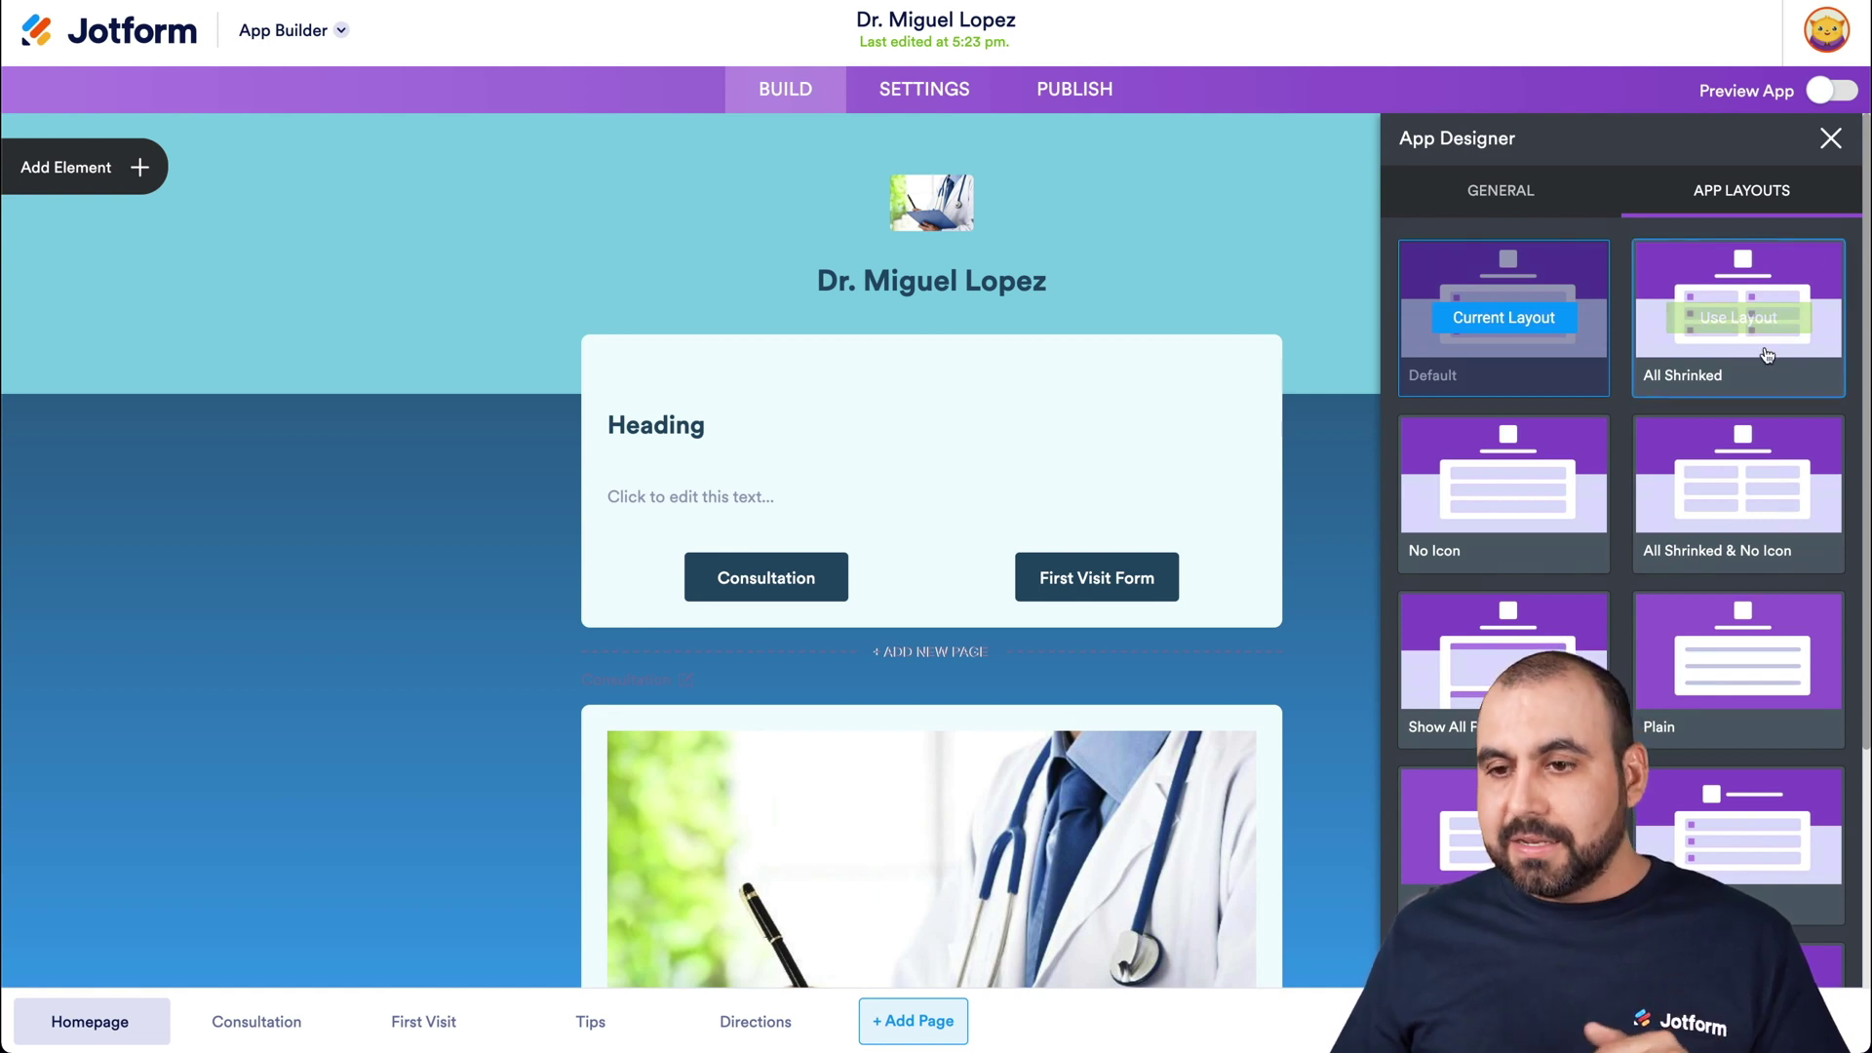
left_click(1831, 137)
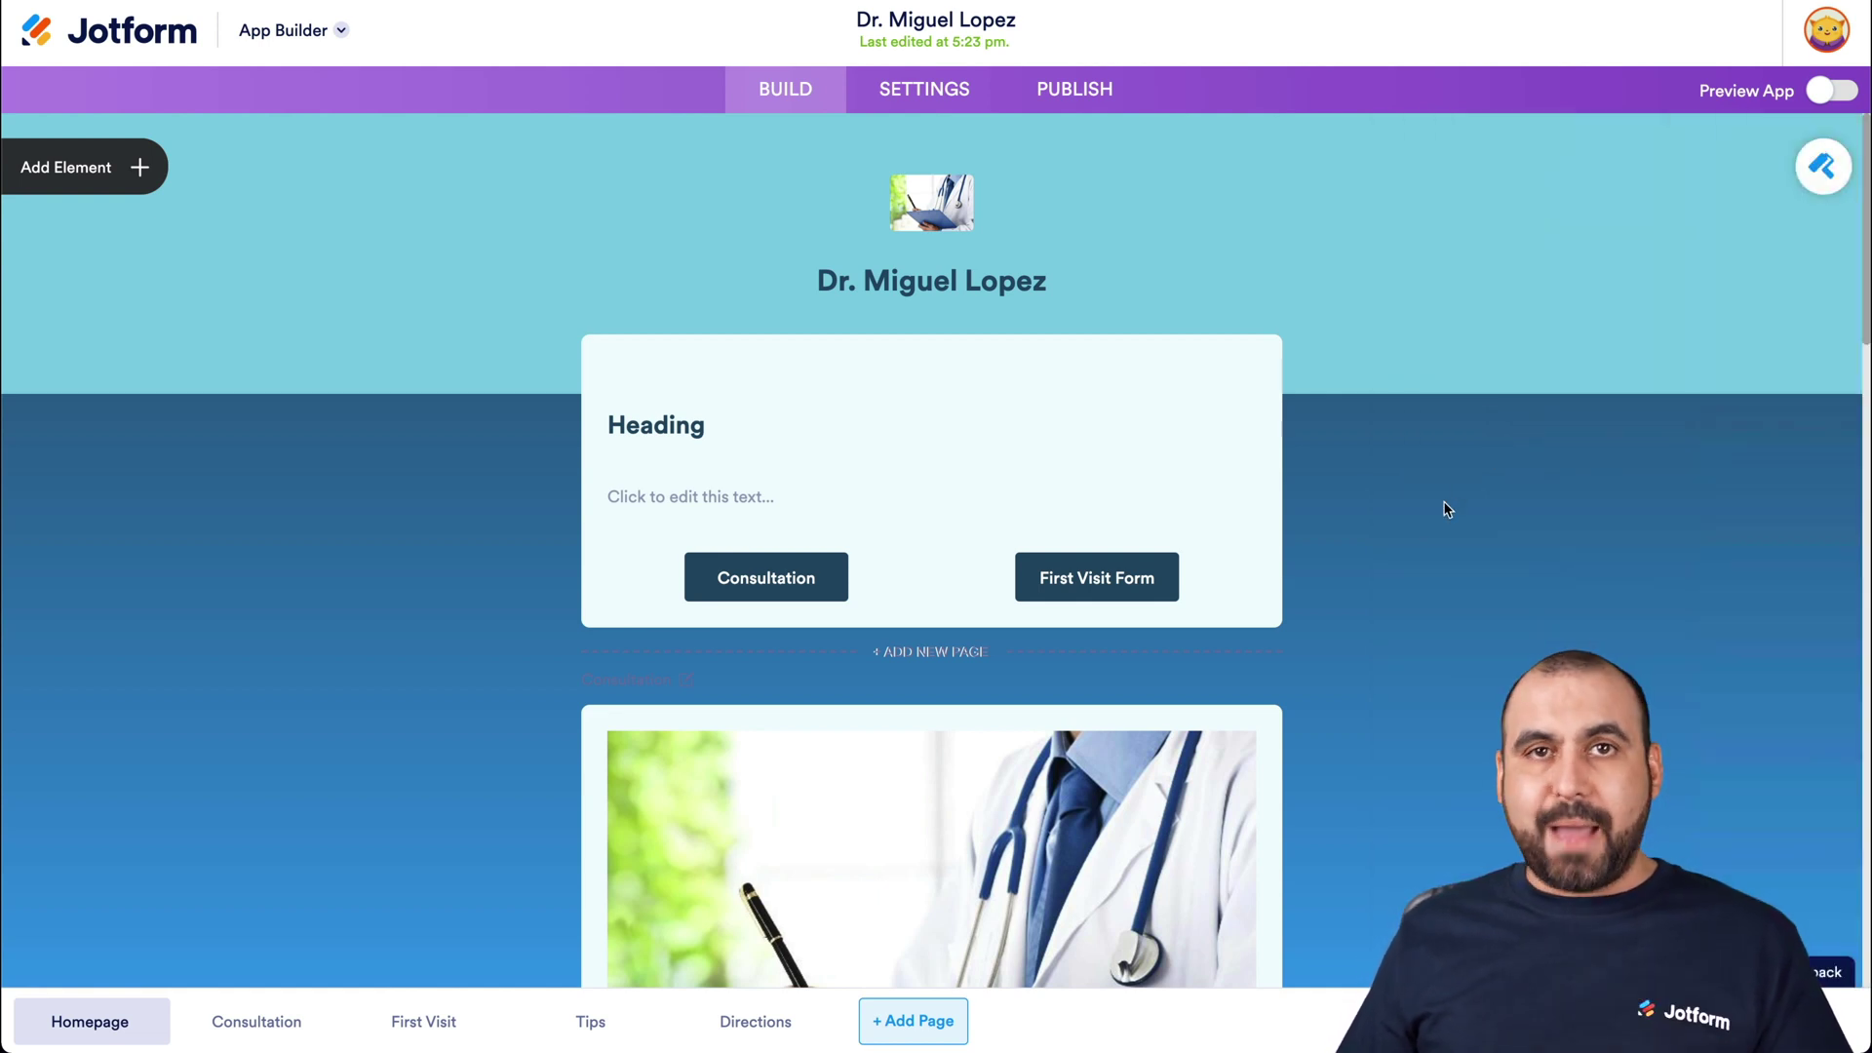
- In Settings, keep App Status Enabled and show the App Name & Icon section
left_click(931, 90)
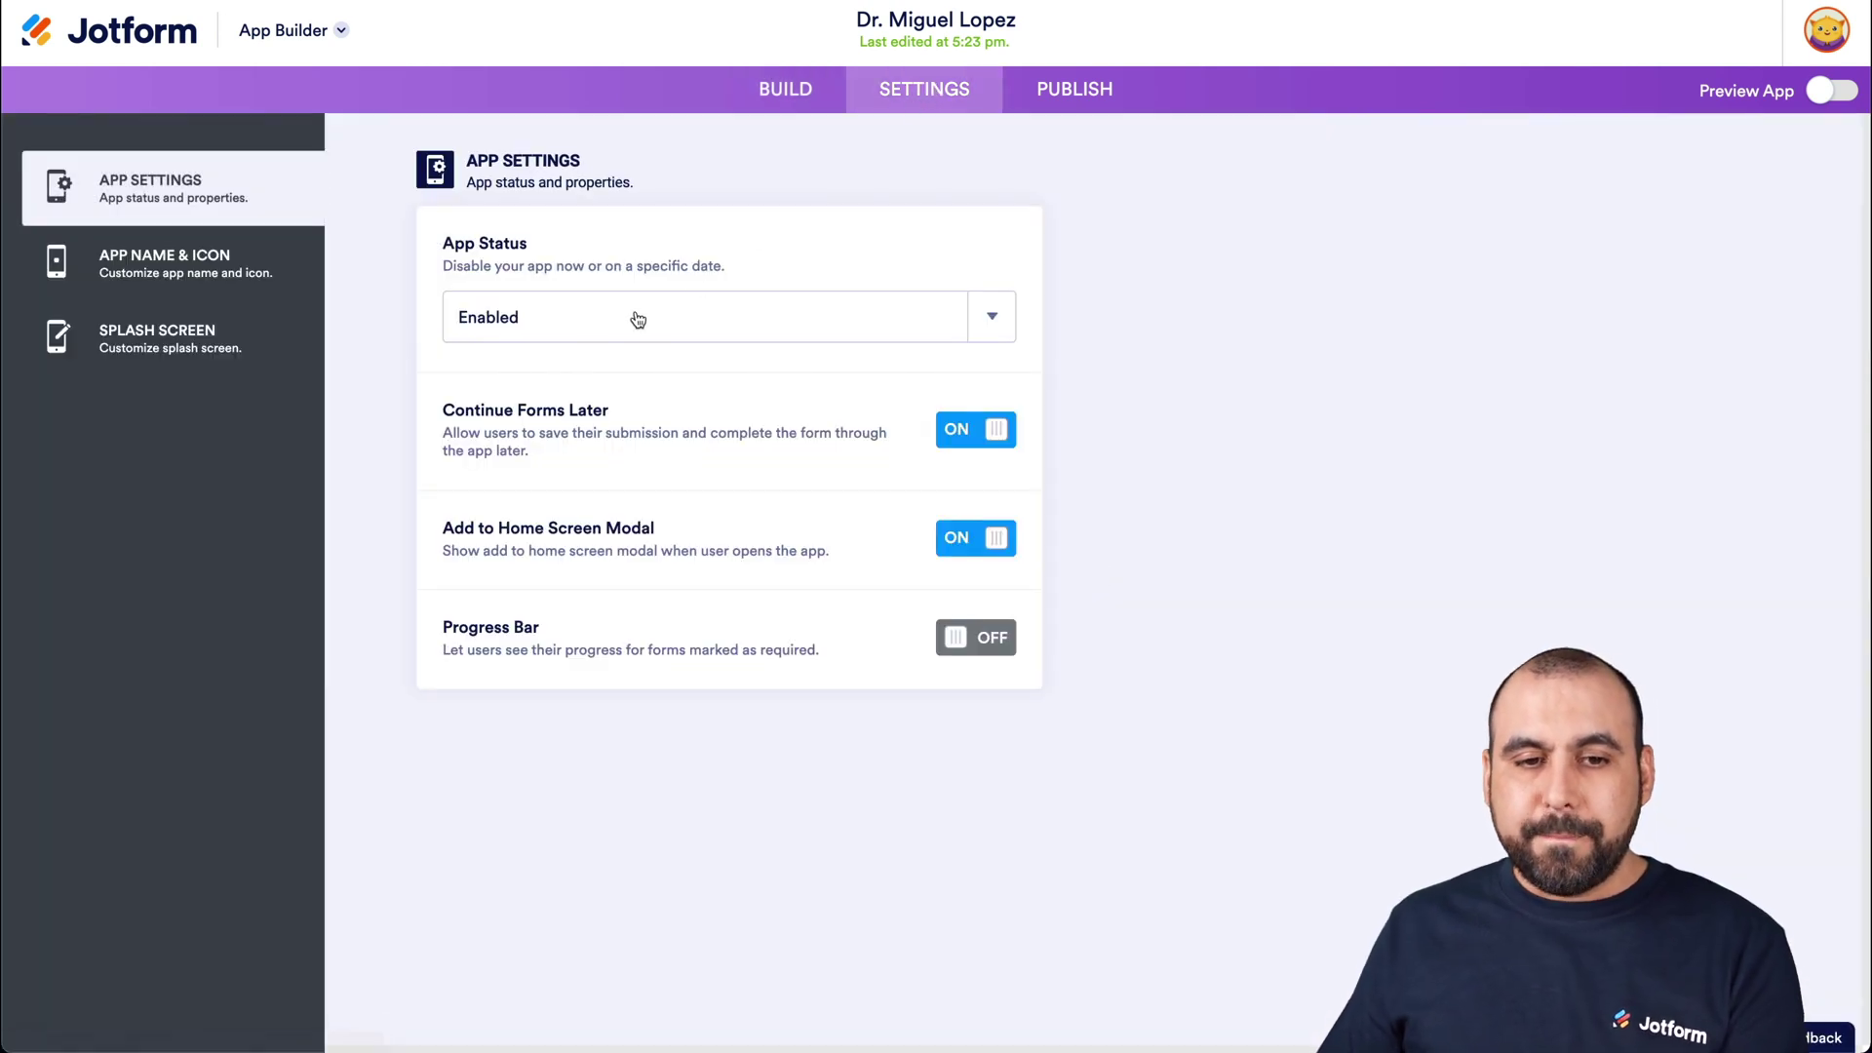
left_click(549, 333)
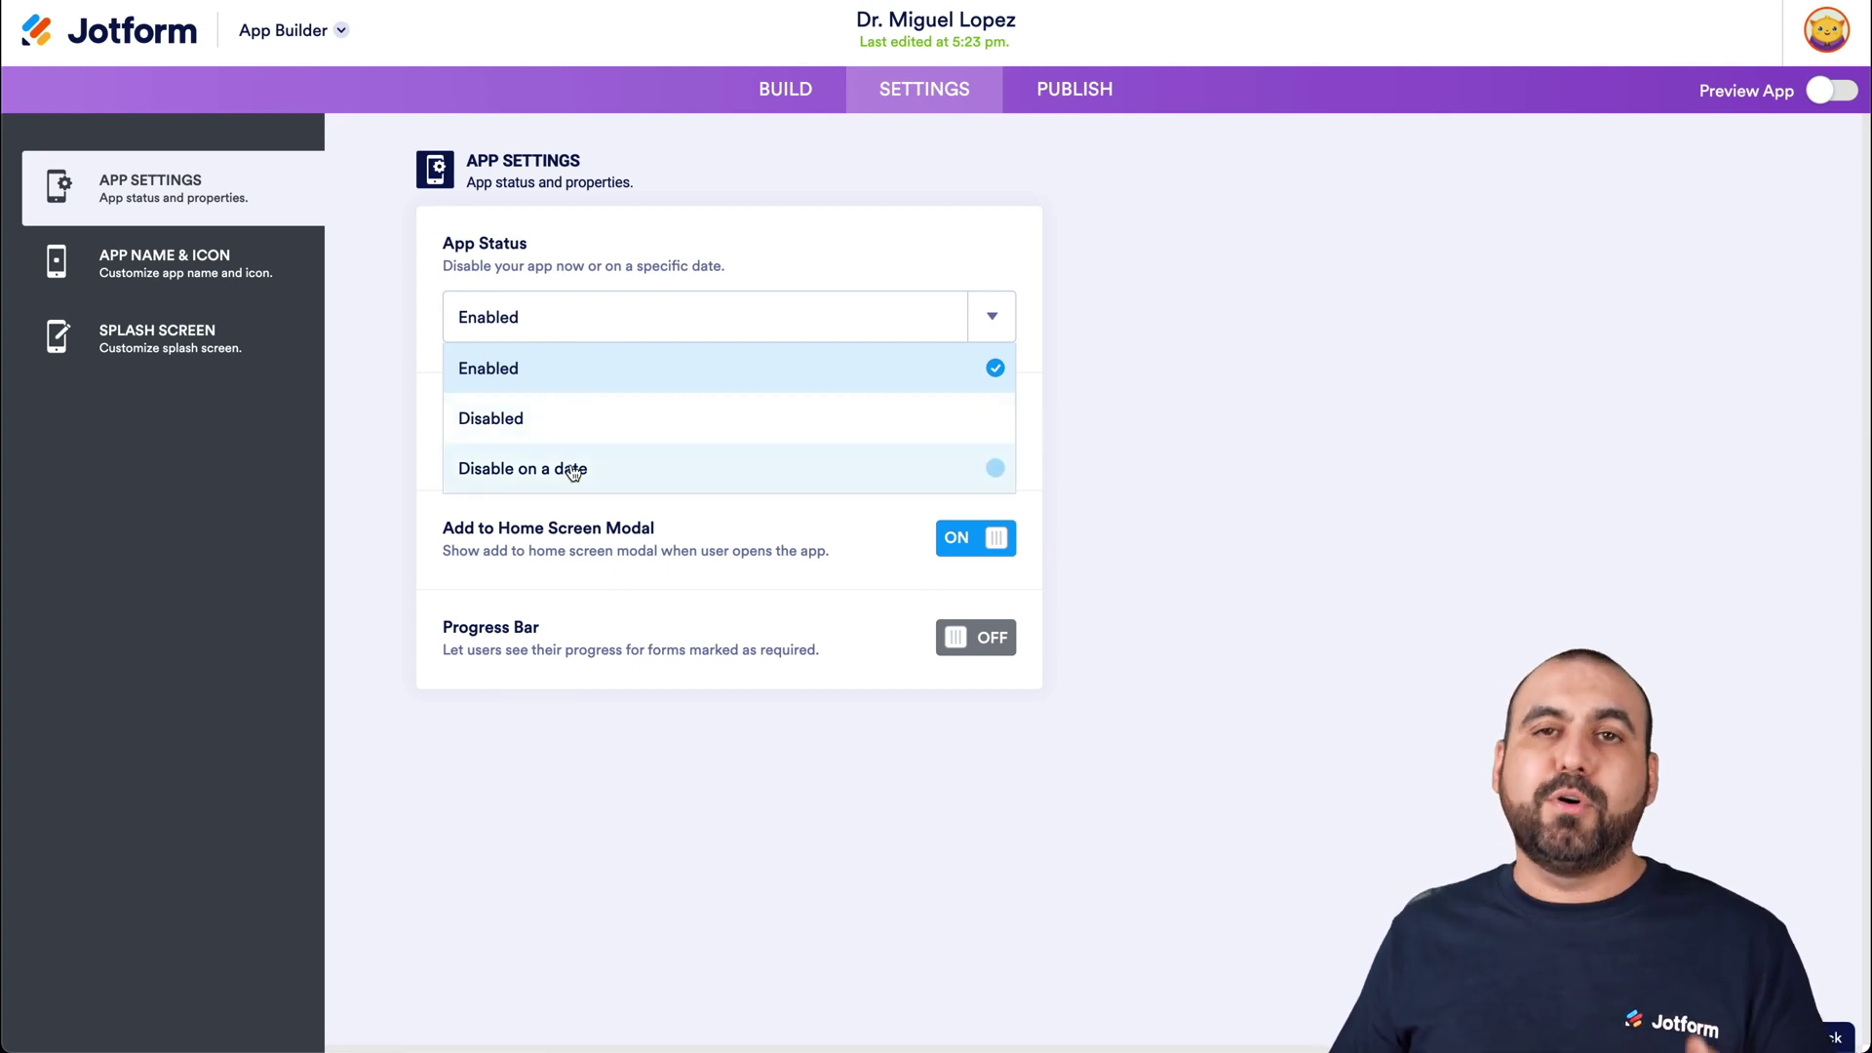
left_click(1260, 406)
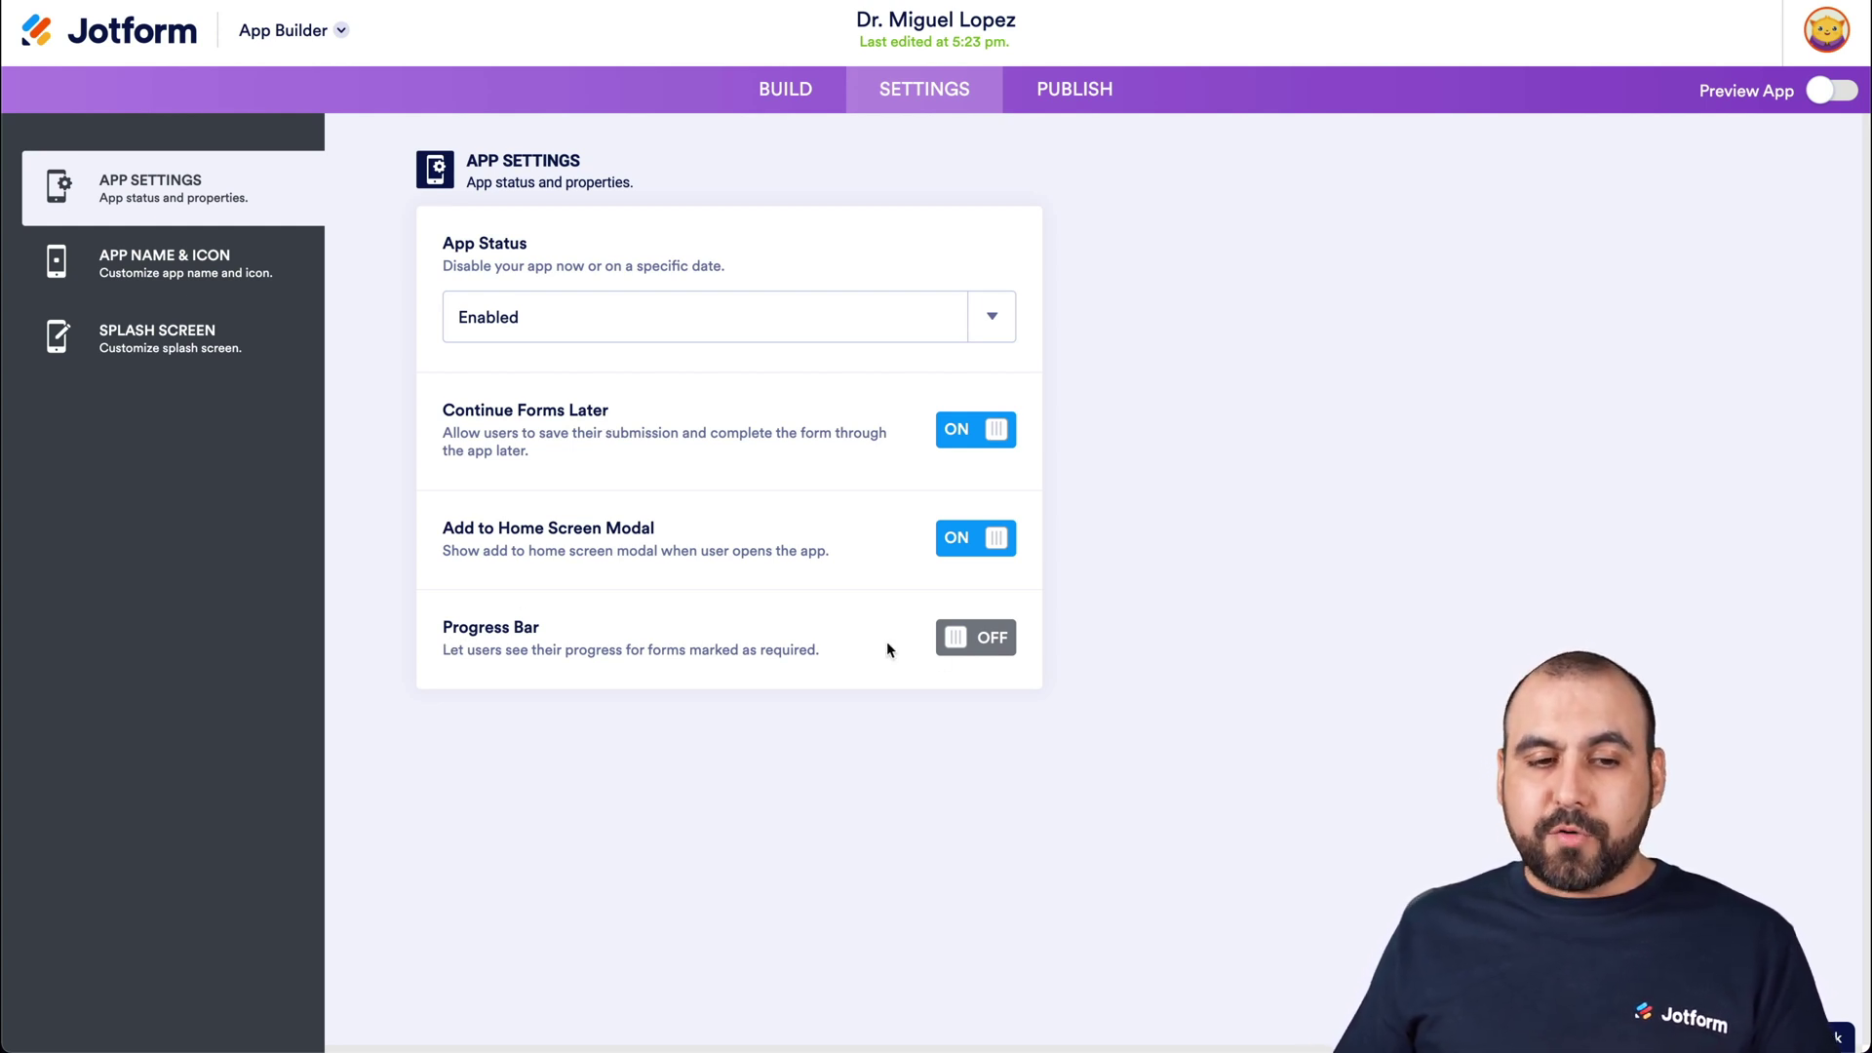
left_click(167, 281)
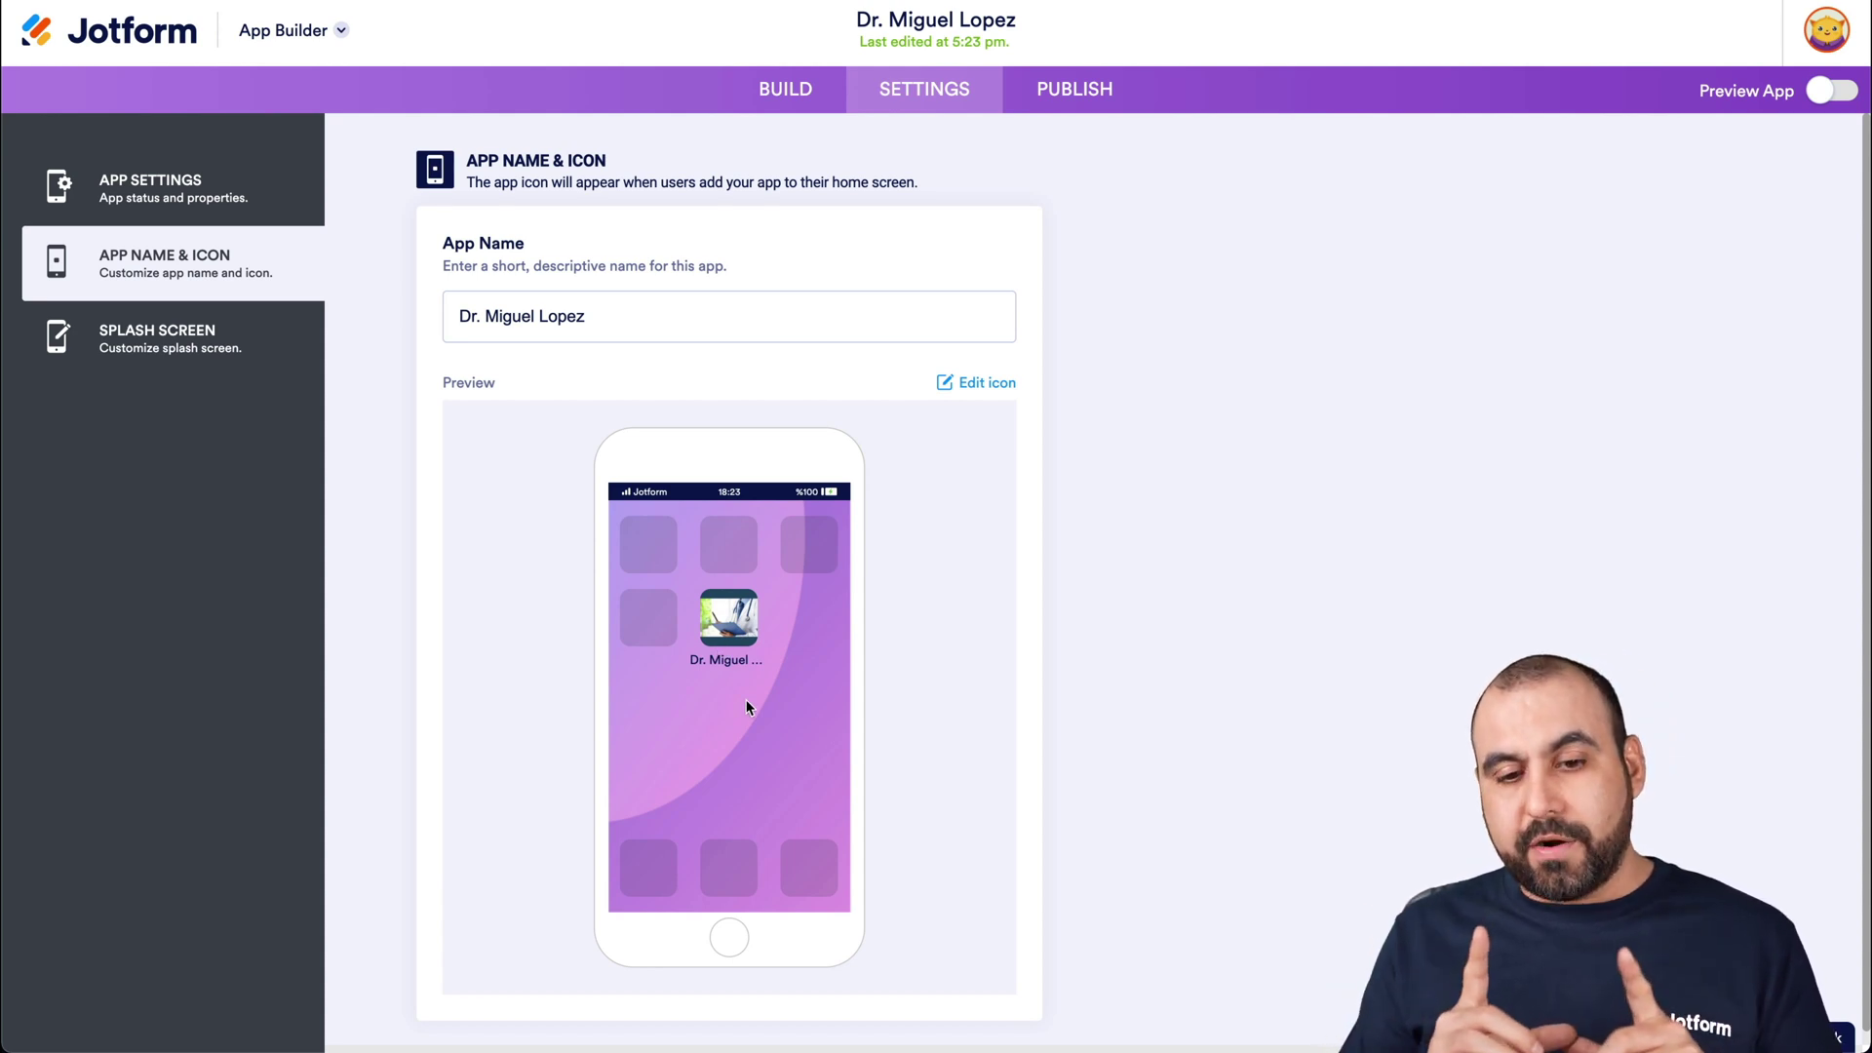
- Preview the splash screen, then view the Publish tab's Embed code and Quick Share link
left_click(164, 331)
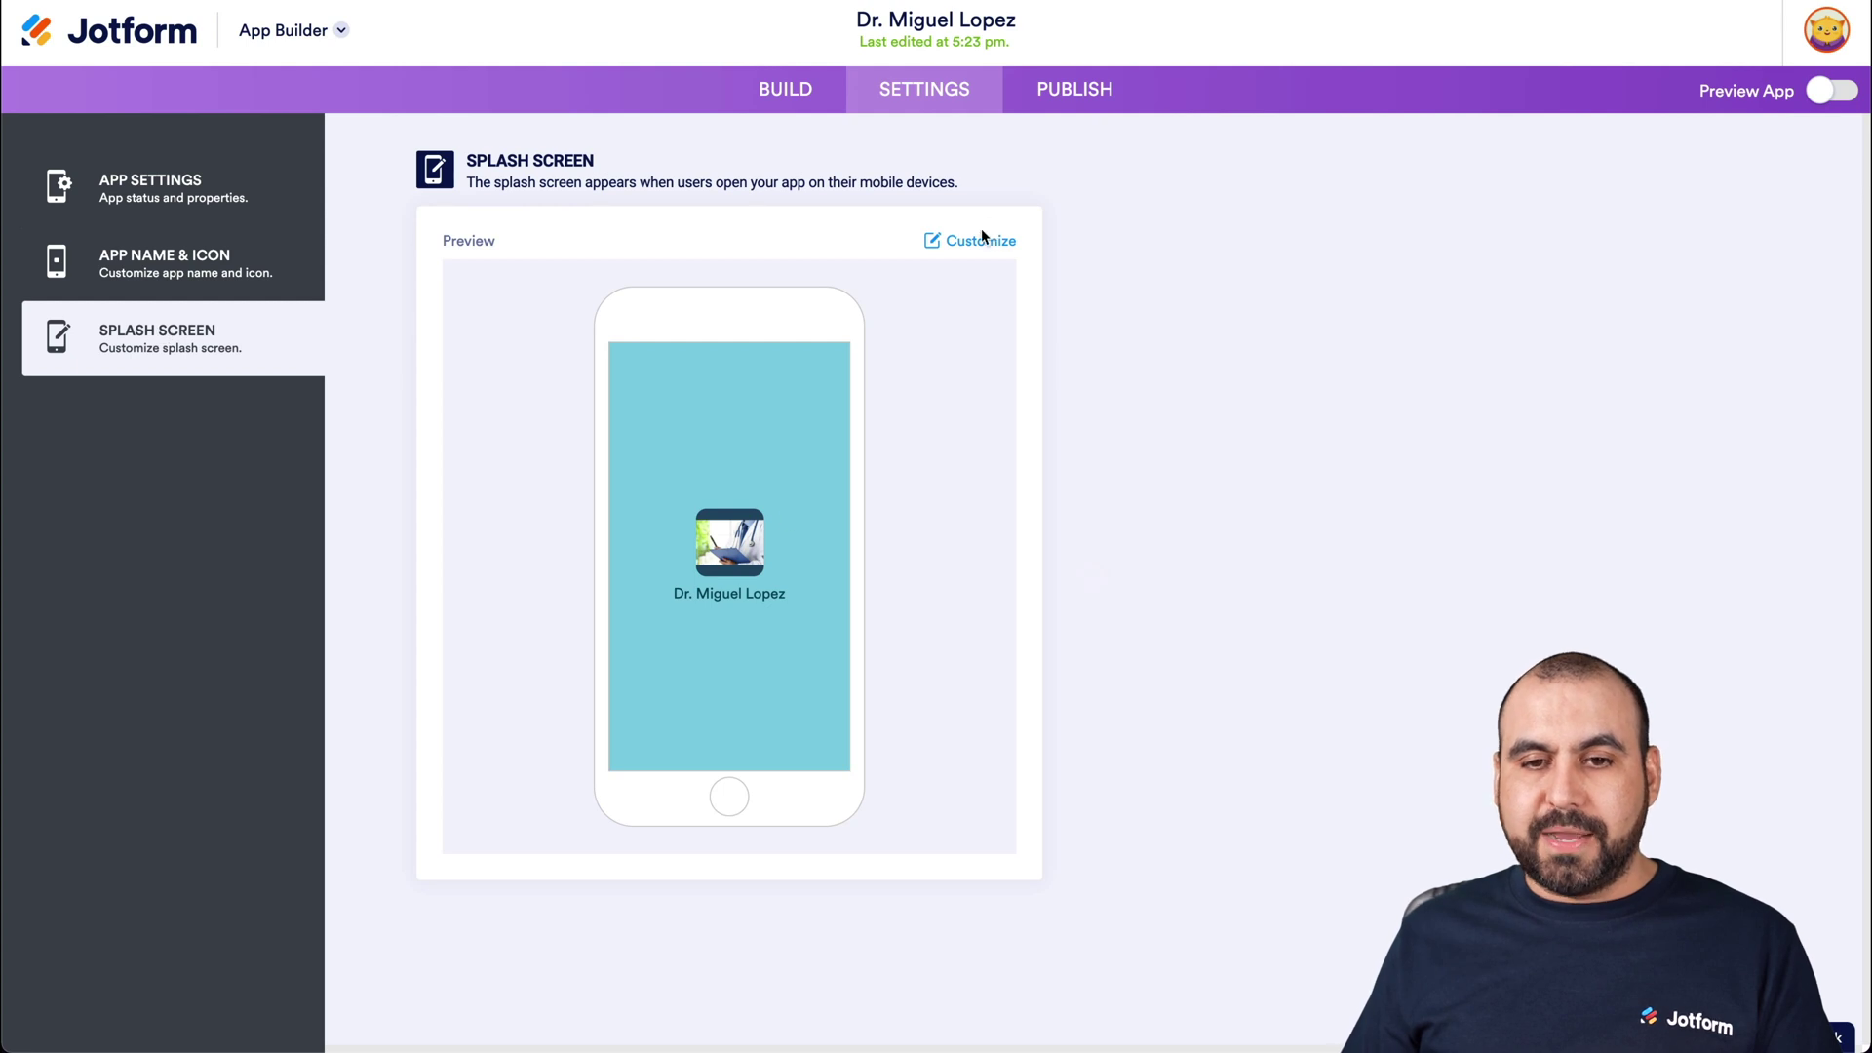
left_click(1072, 89)
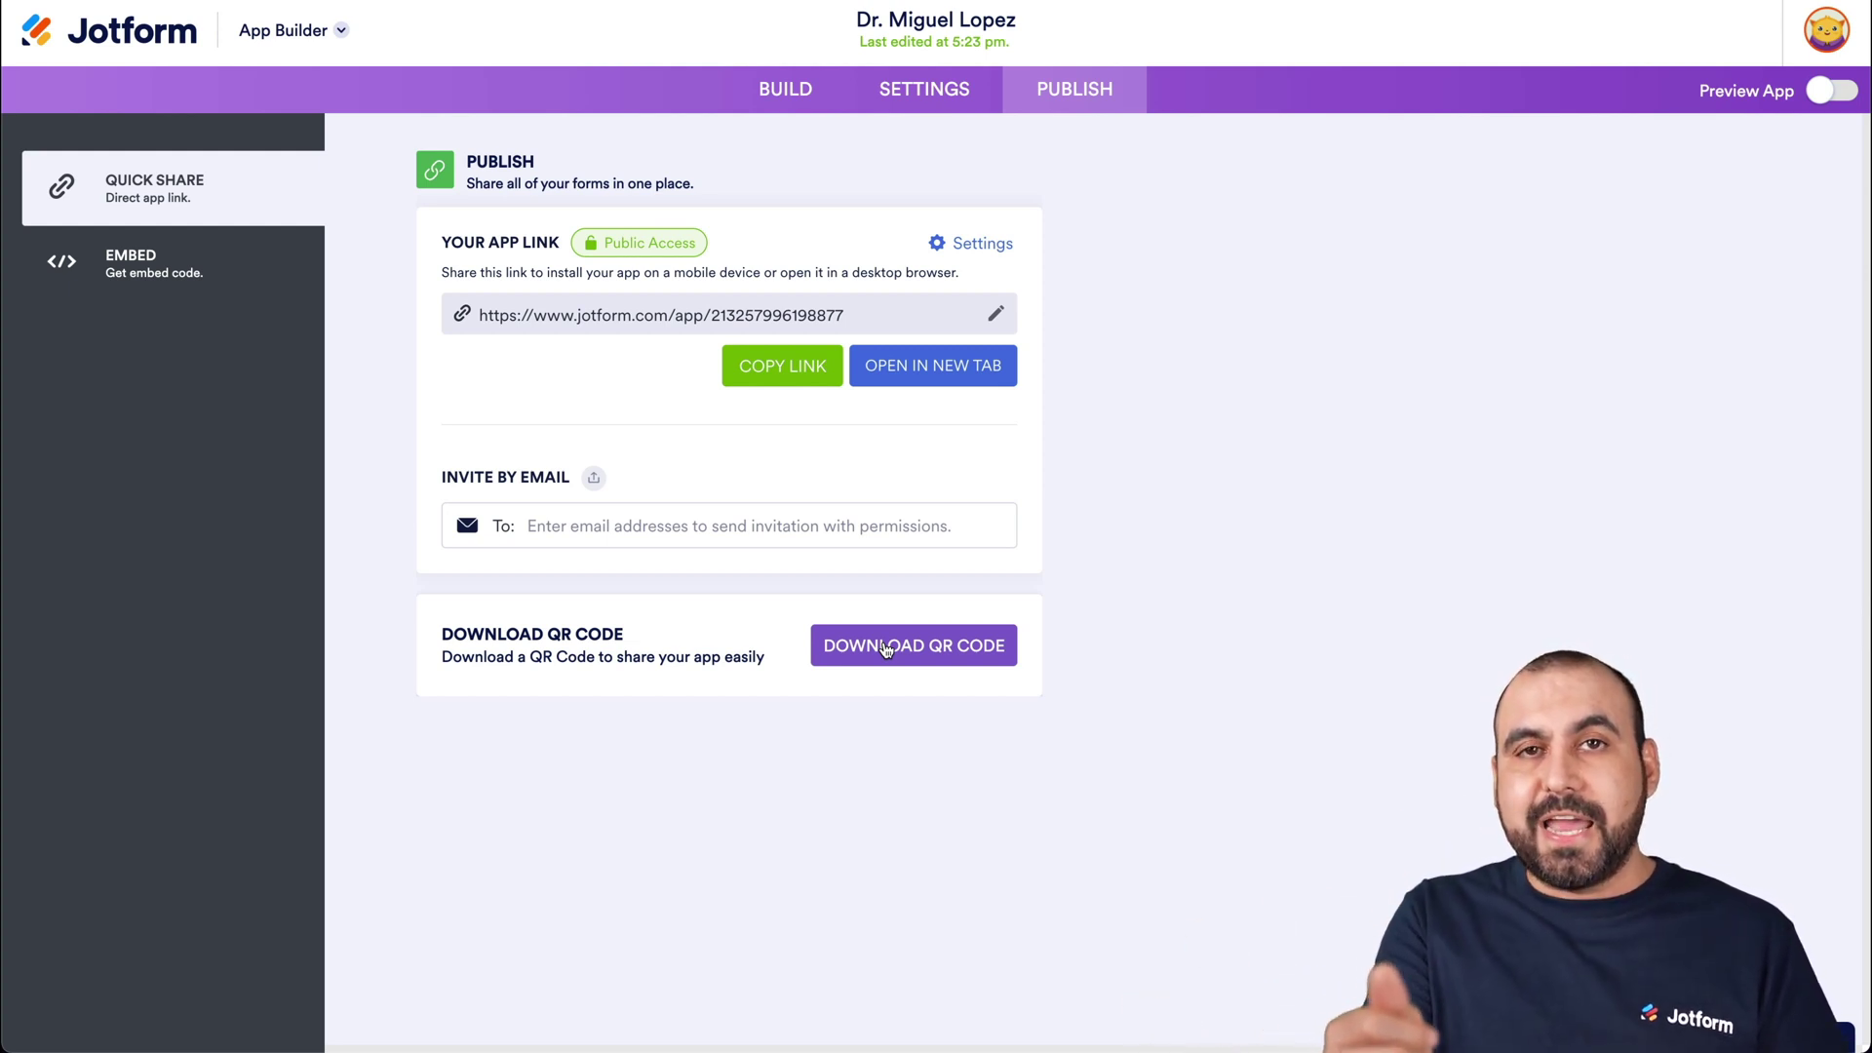
left_click(147, 276)
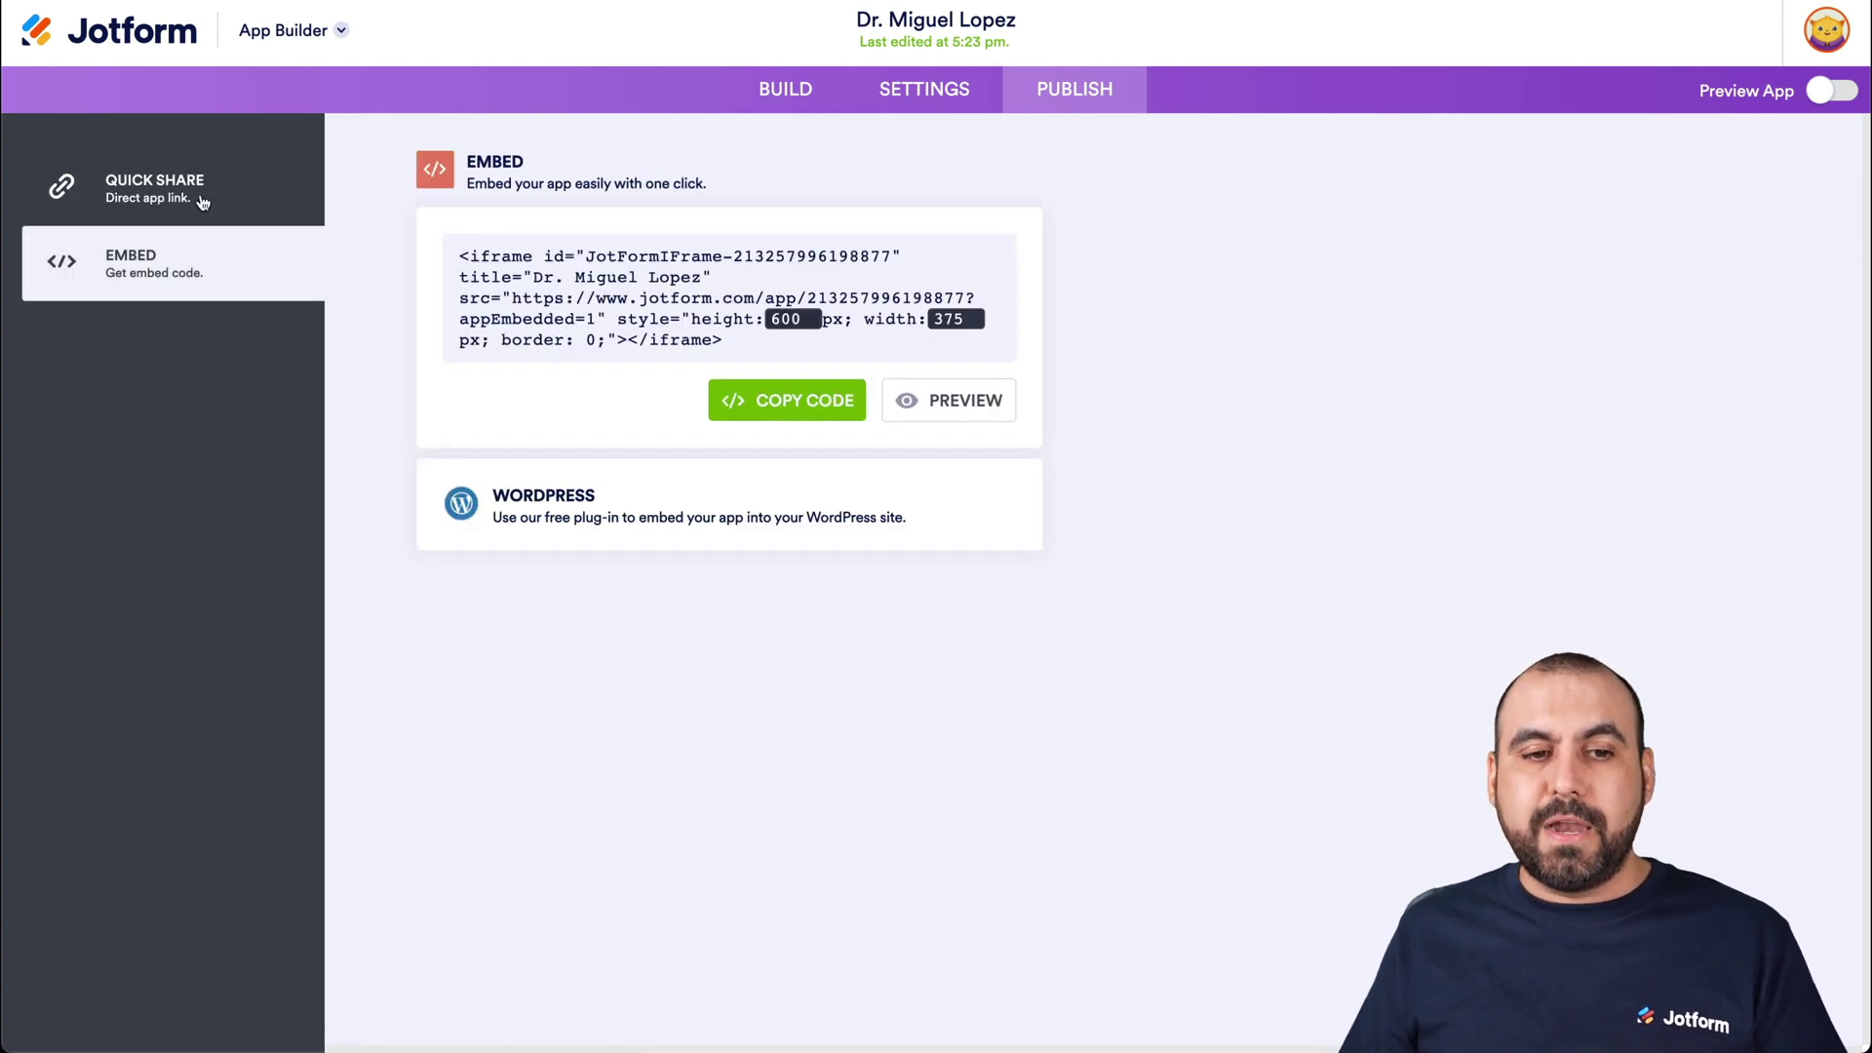
left_click(202, 202)
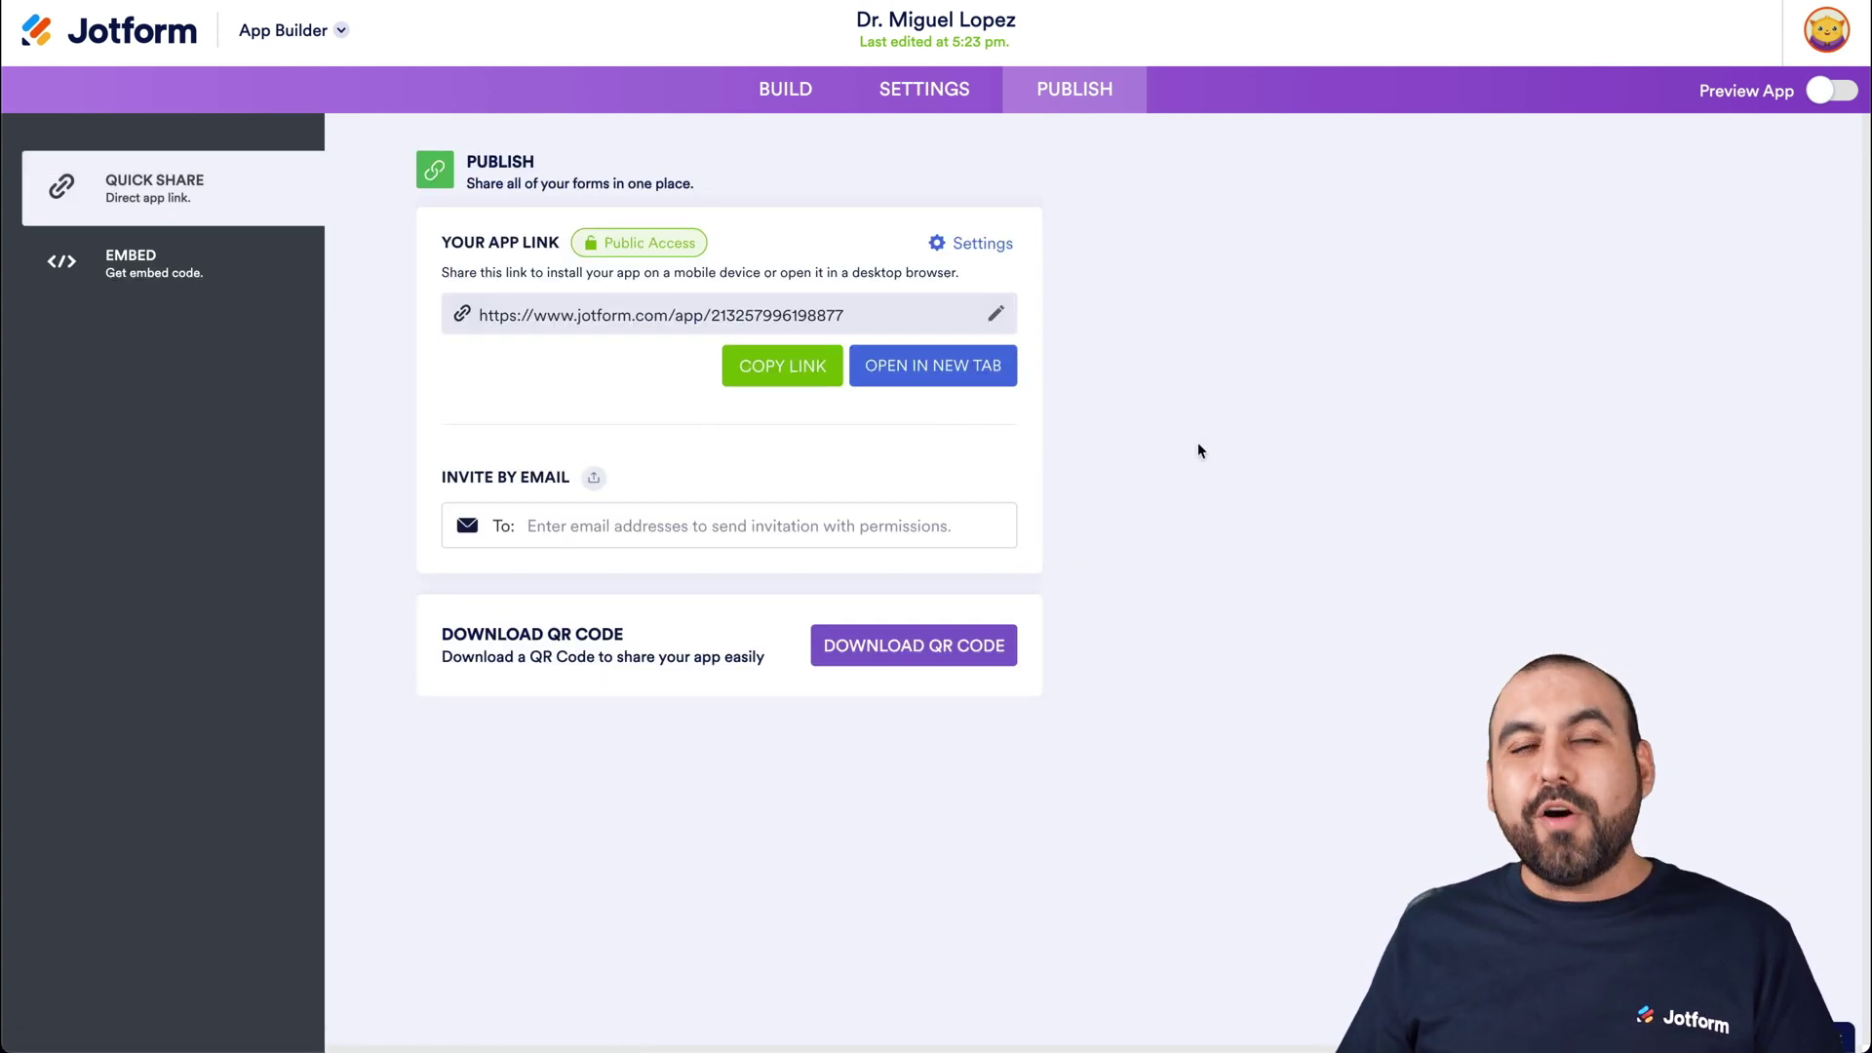